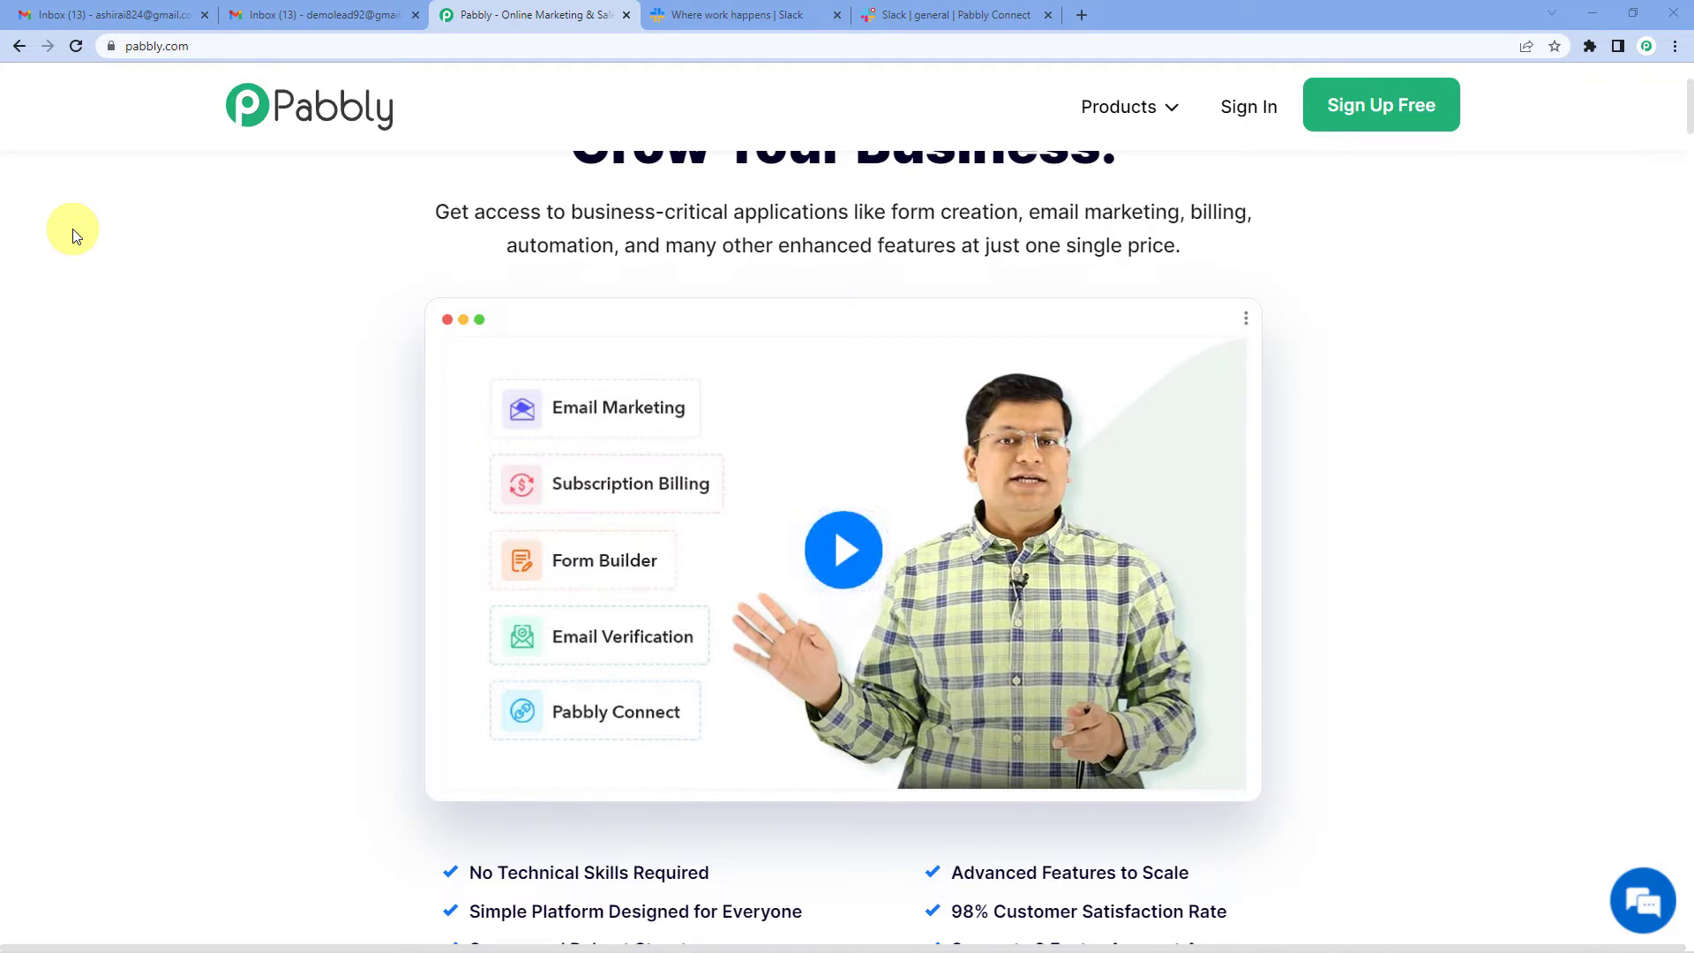
Sign in to Pabbly Connect and create a new workflow named 'Gmail To Slack'
{"action": "scroll", "coordinate": [303, 415], "scroll_direction": "up", "scroll_amount": 3}
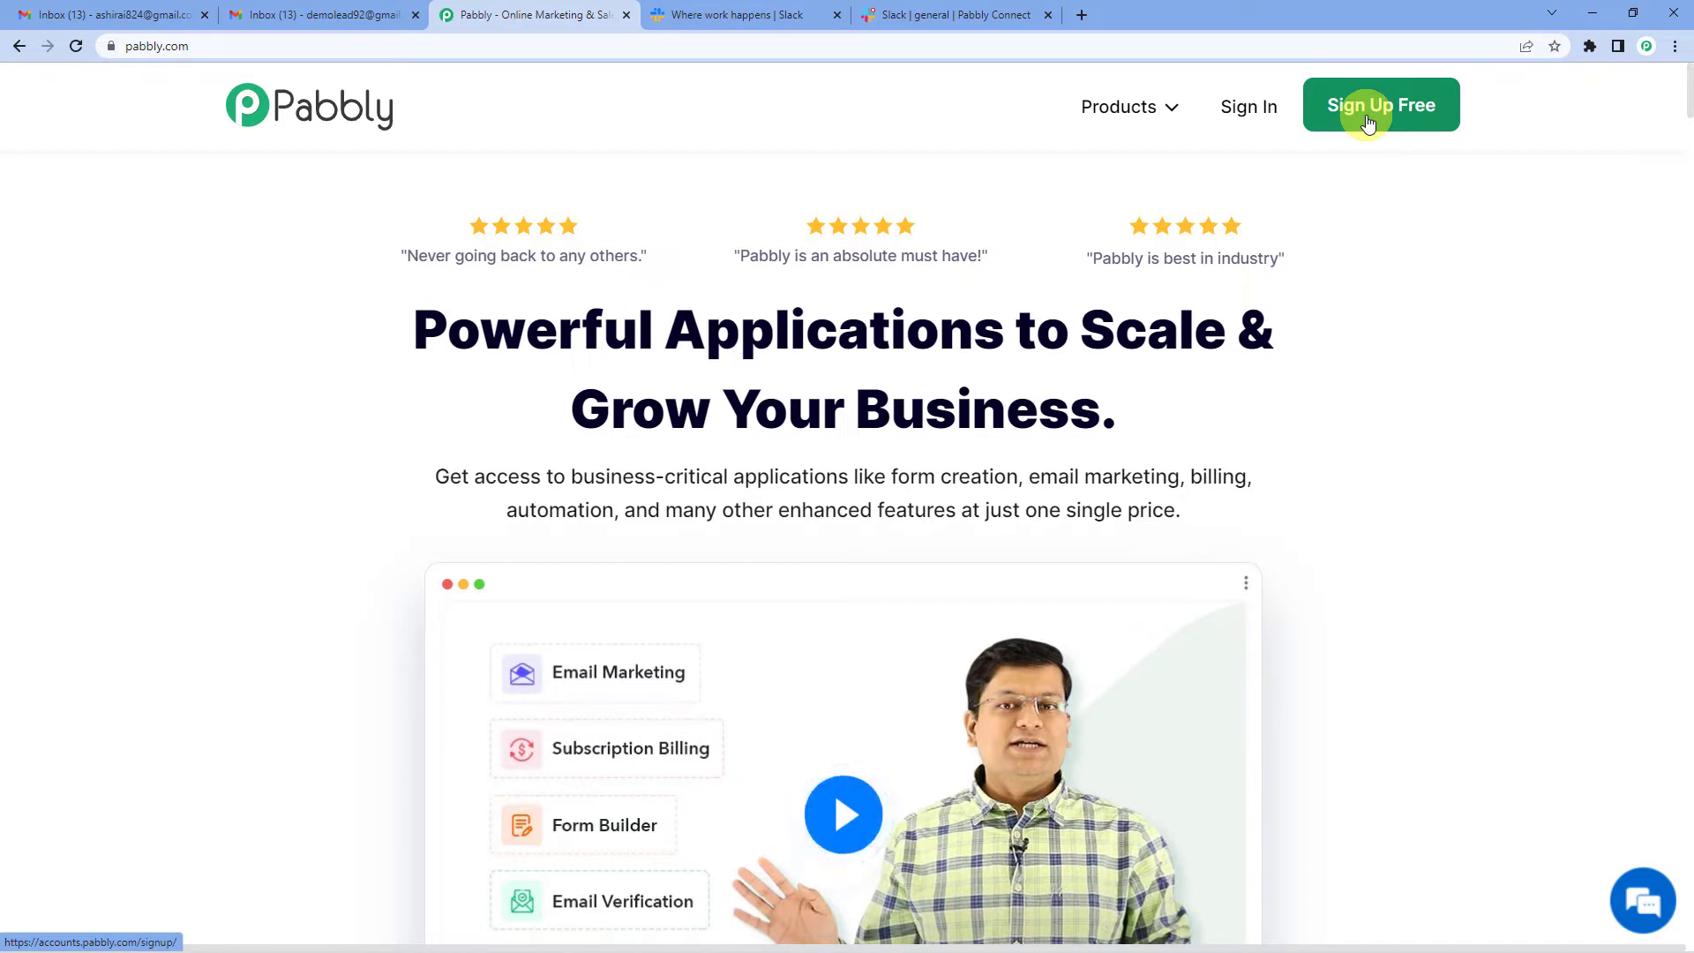
{"action": "left_click", "coordinate": [1264, 117]}
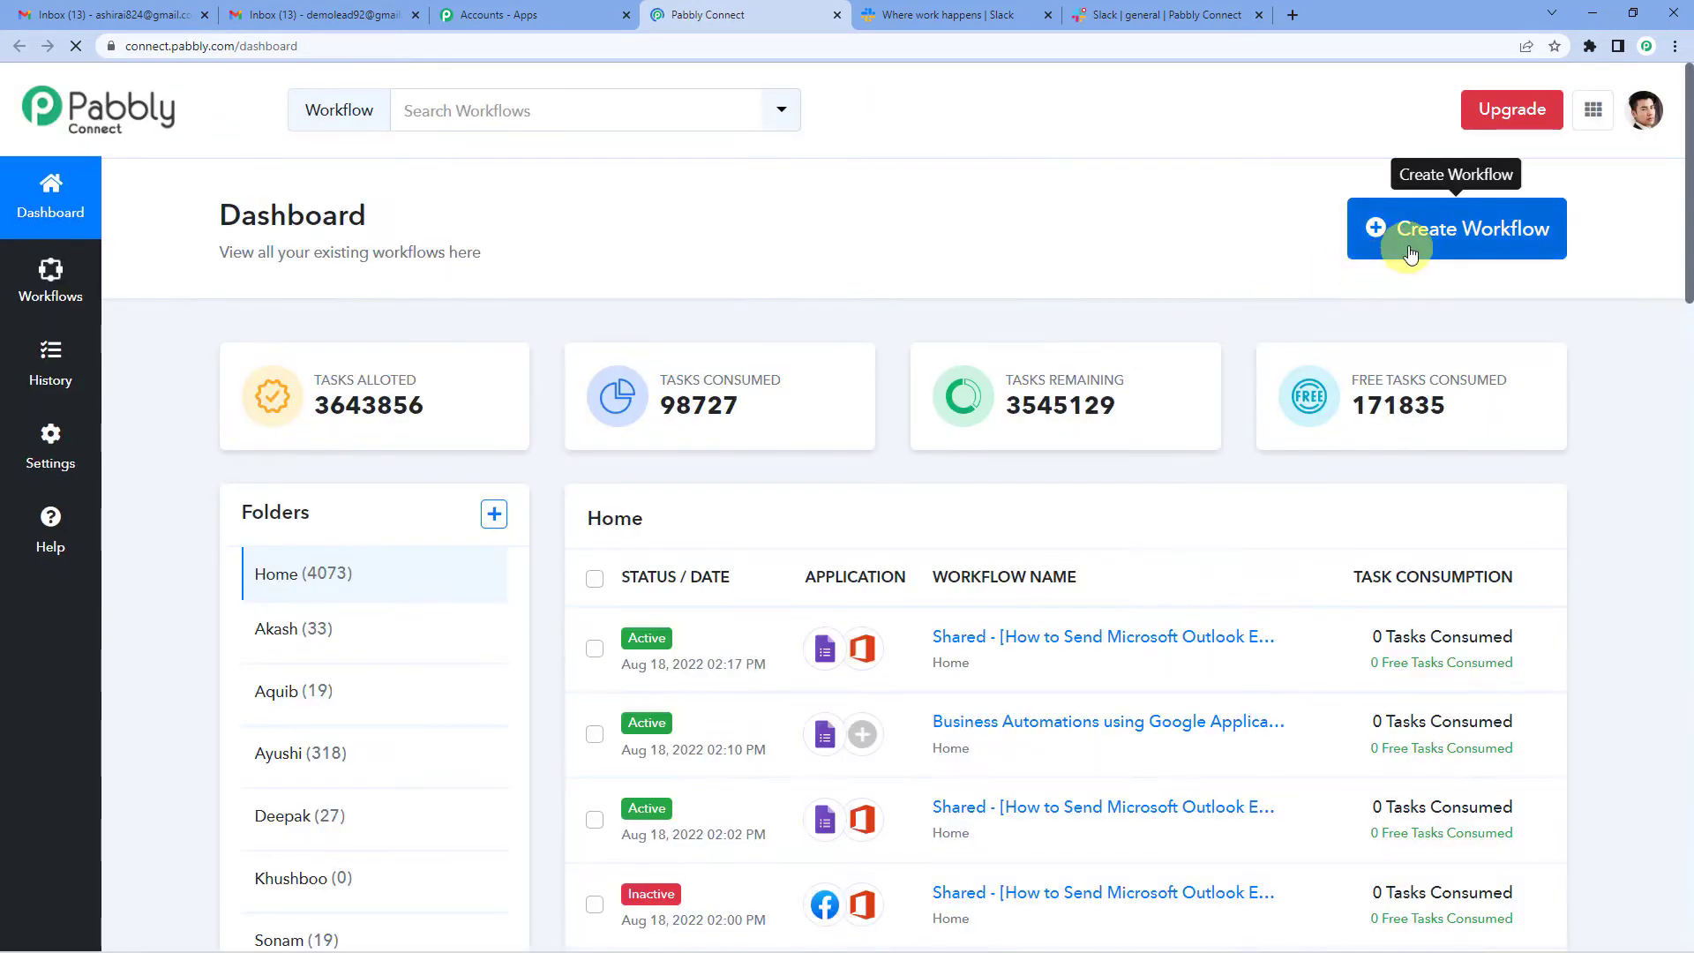
{"action": "left_click", "coordinate": [1413, 253]}
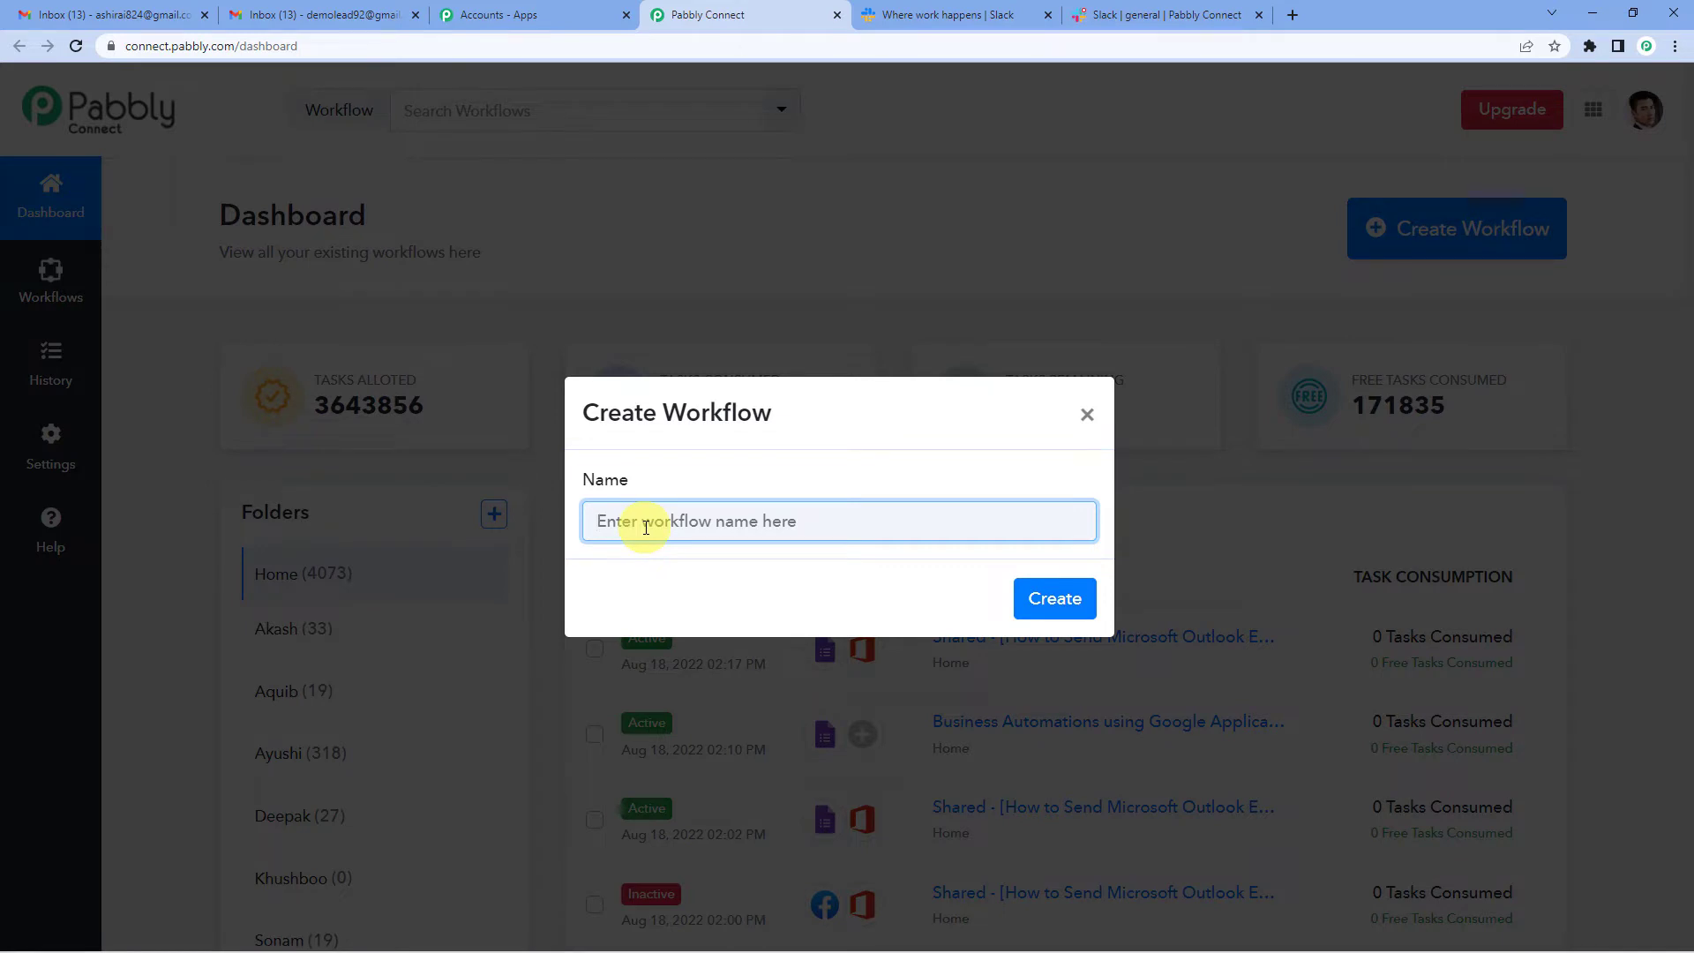
{"action": "type", "text": "Gmail To Slack"}
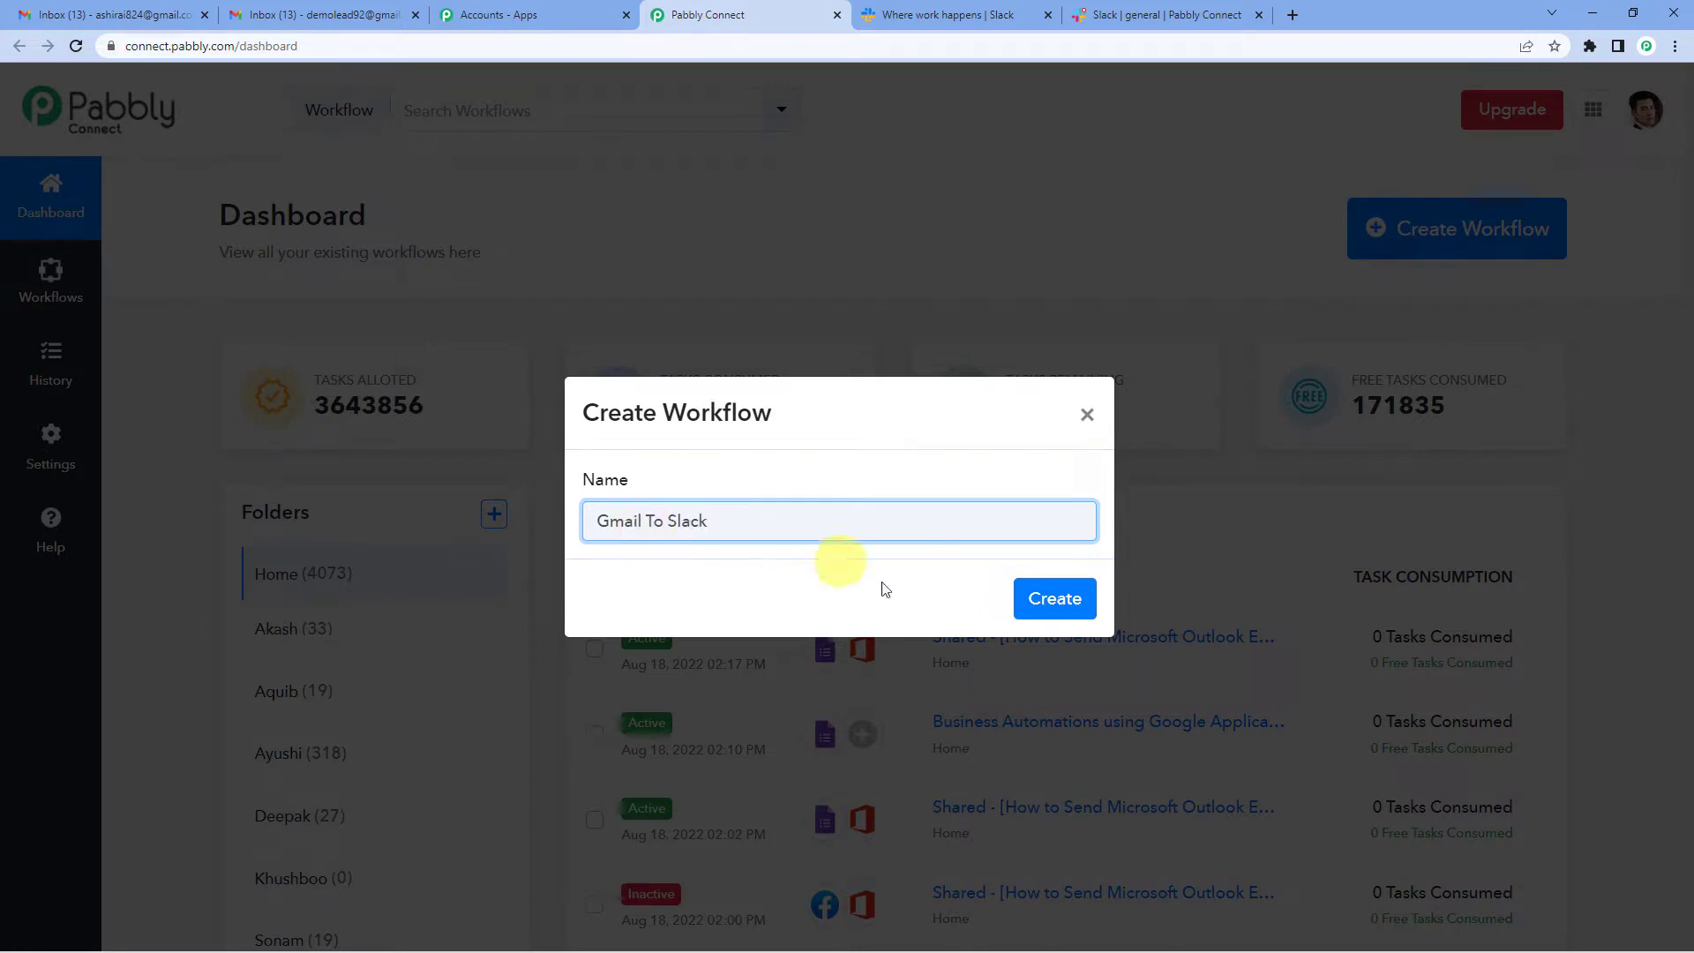
{"action": "left_click", "coordinate": [1035, 598]}
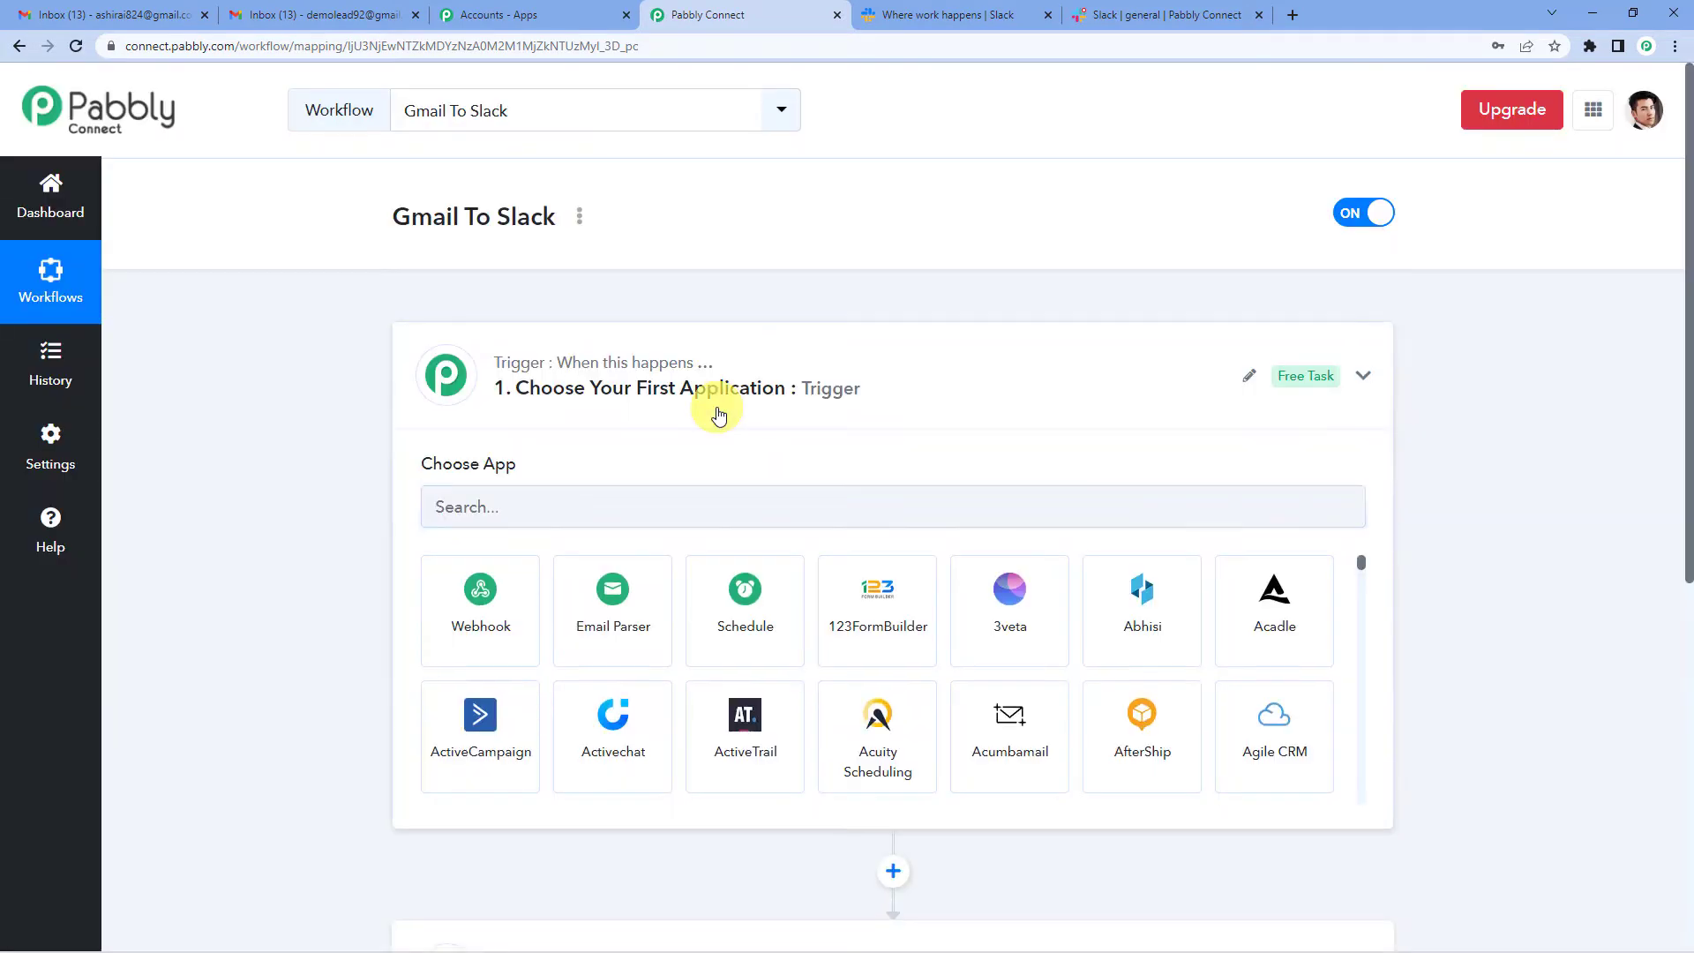
Expand the '1. Choose Your First Application : Trigger' card to show the app grid
{"action": "left_click", "coordinate": [719, 415]}
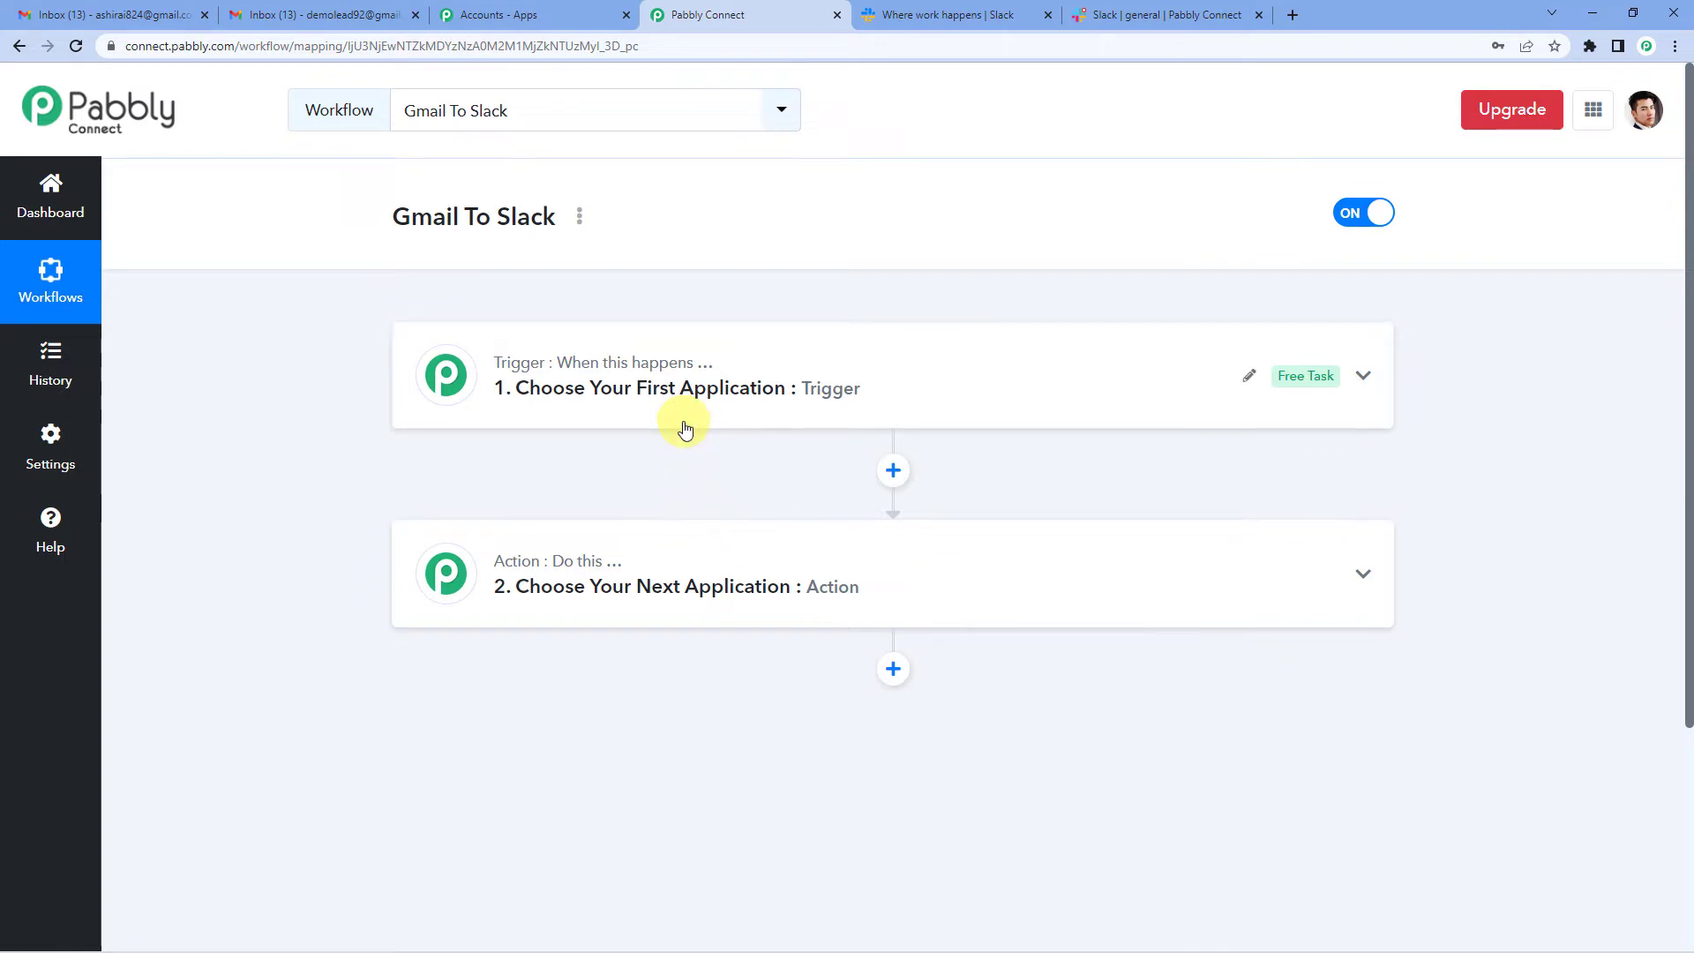
{"action": "mouse_move", "coordinate": [535, 573]}
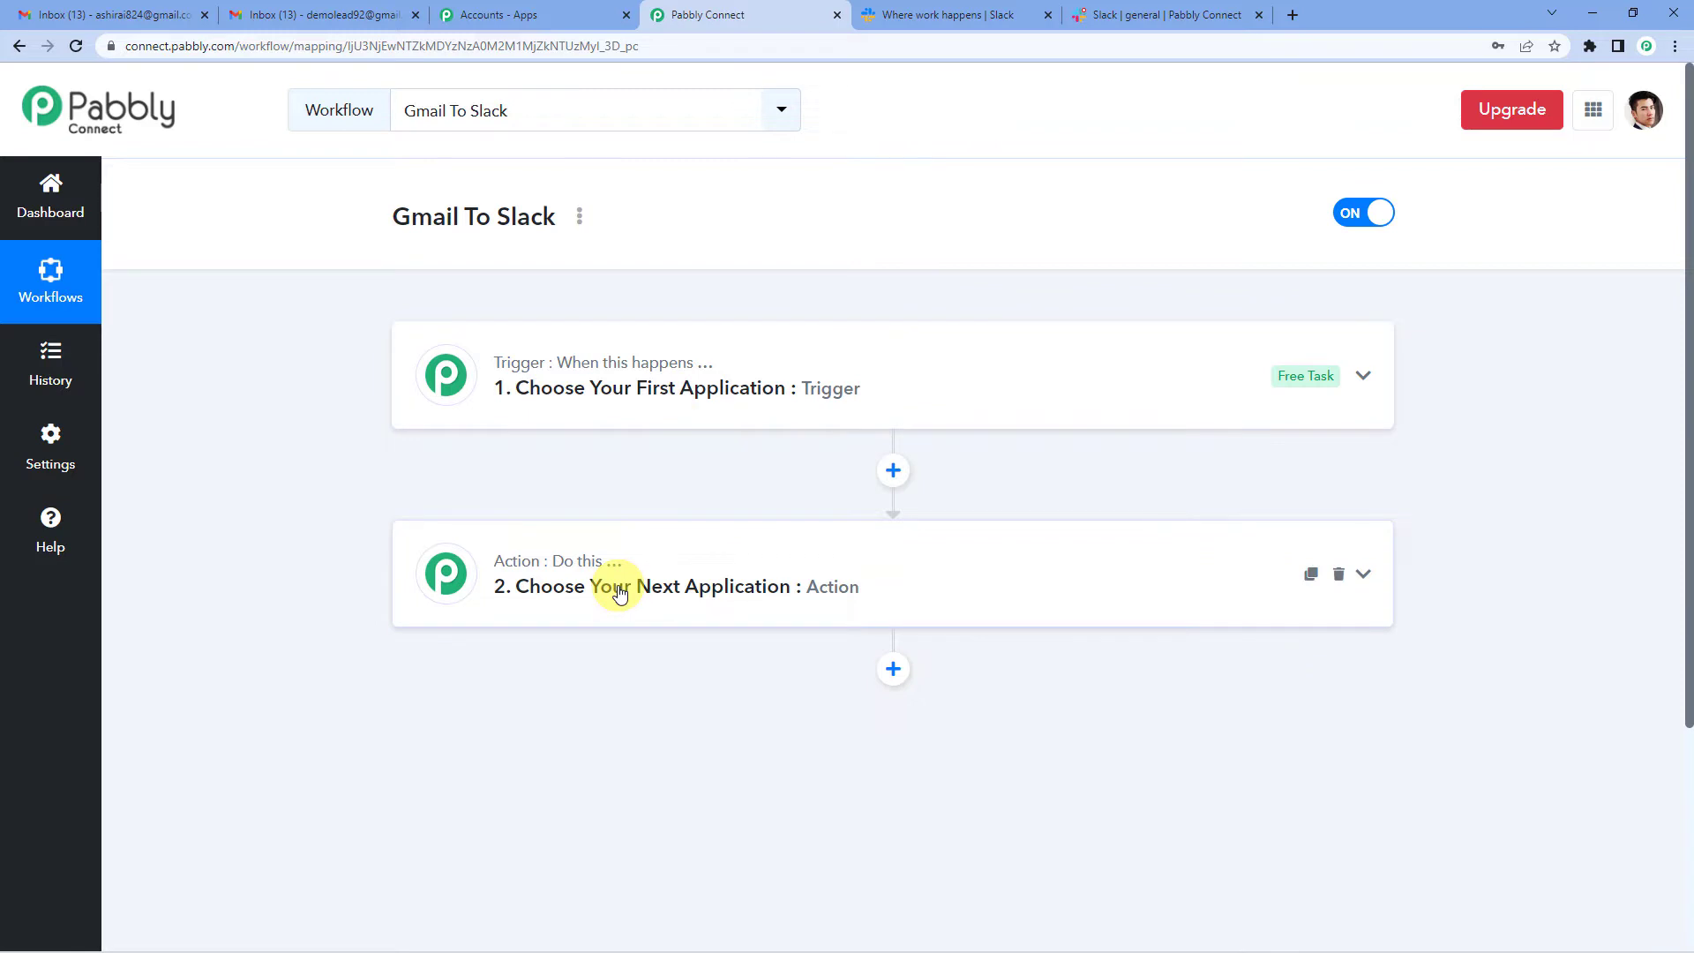
Search 'email' and set Email Parser by Pabbly as the trigger app
{"action": "left_click", "coordinate": [658, 406]}
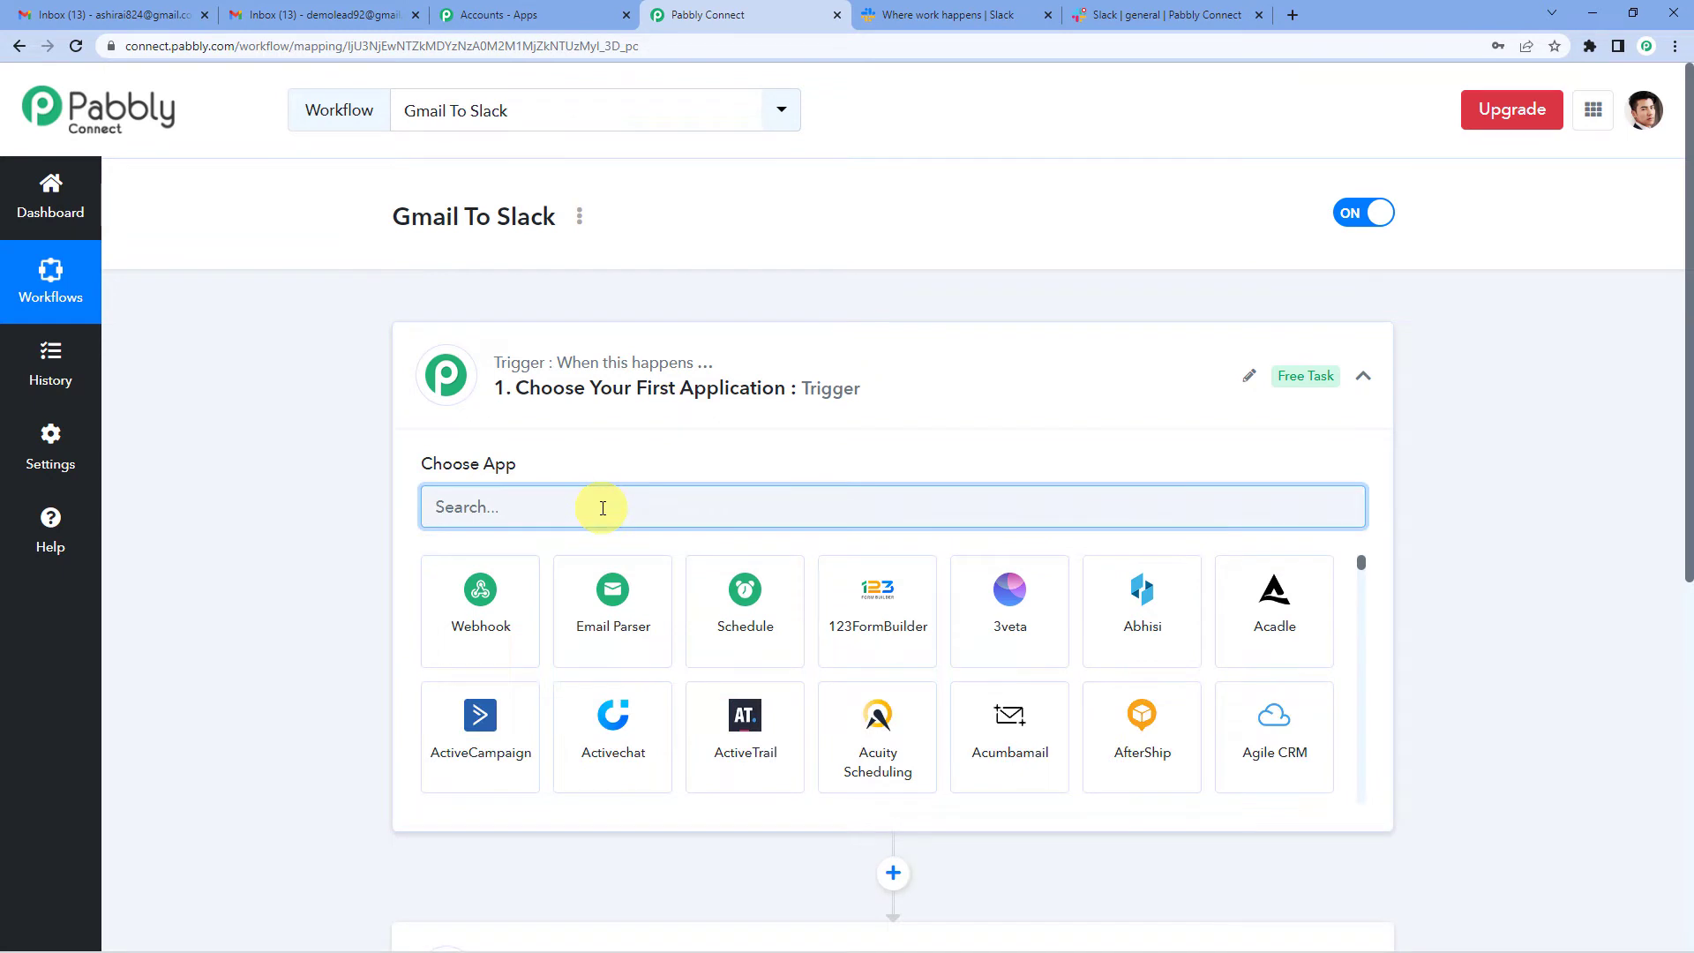
{"action": "type", "text": "email"}
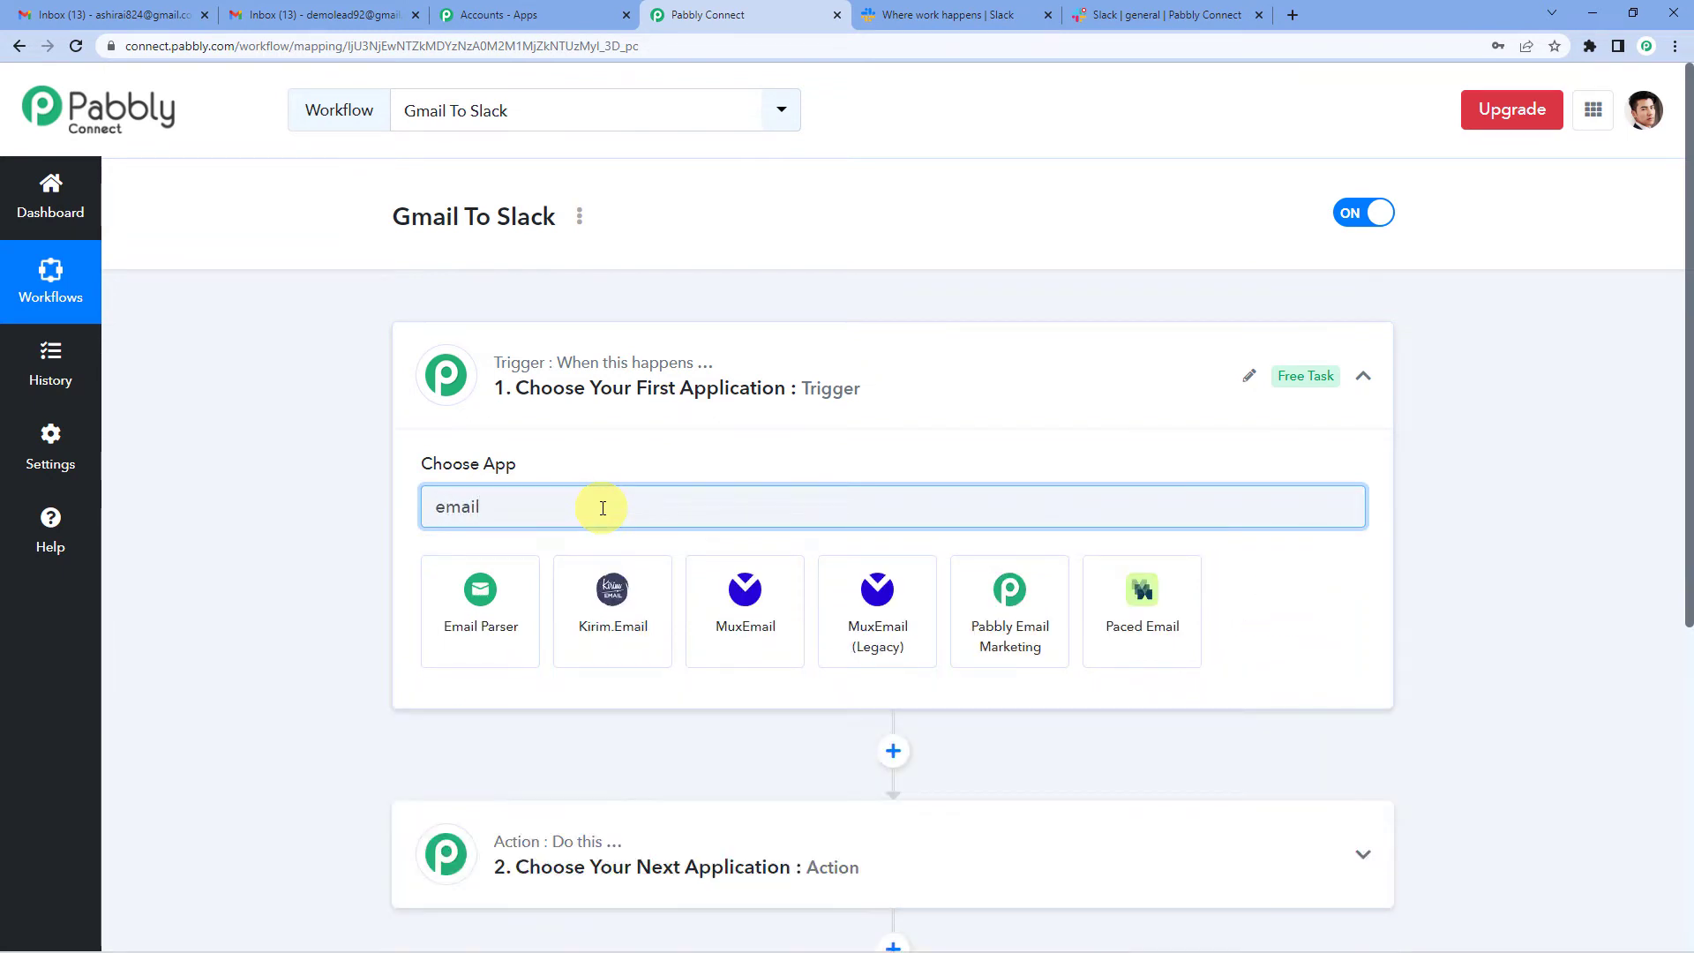
{"action": "left_click", "coordinate": [481, 599]}
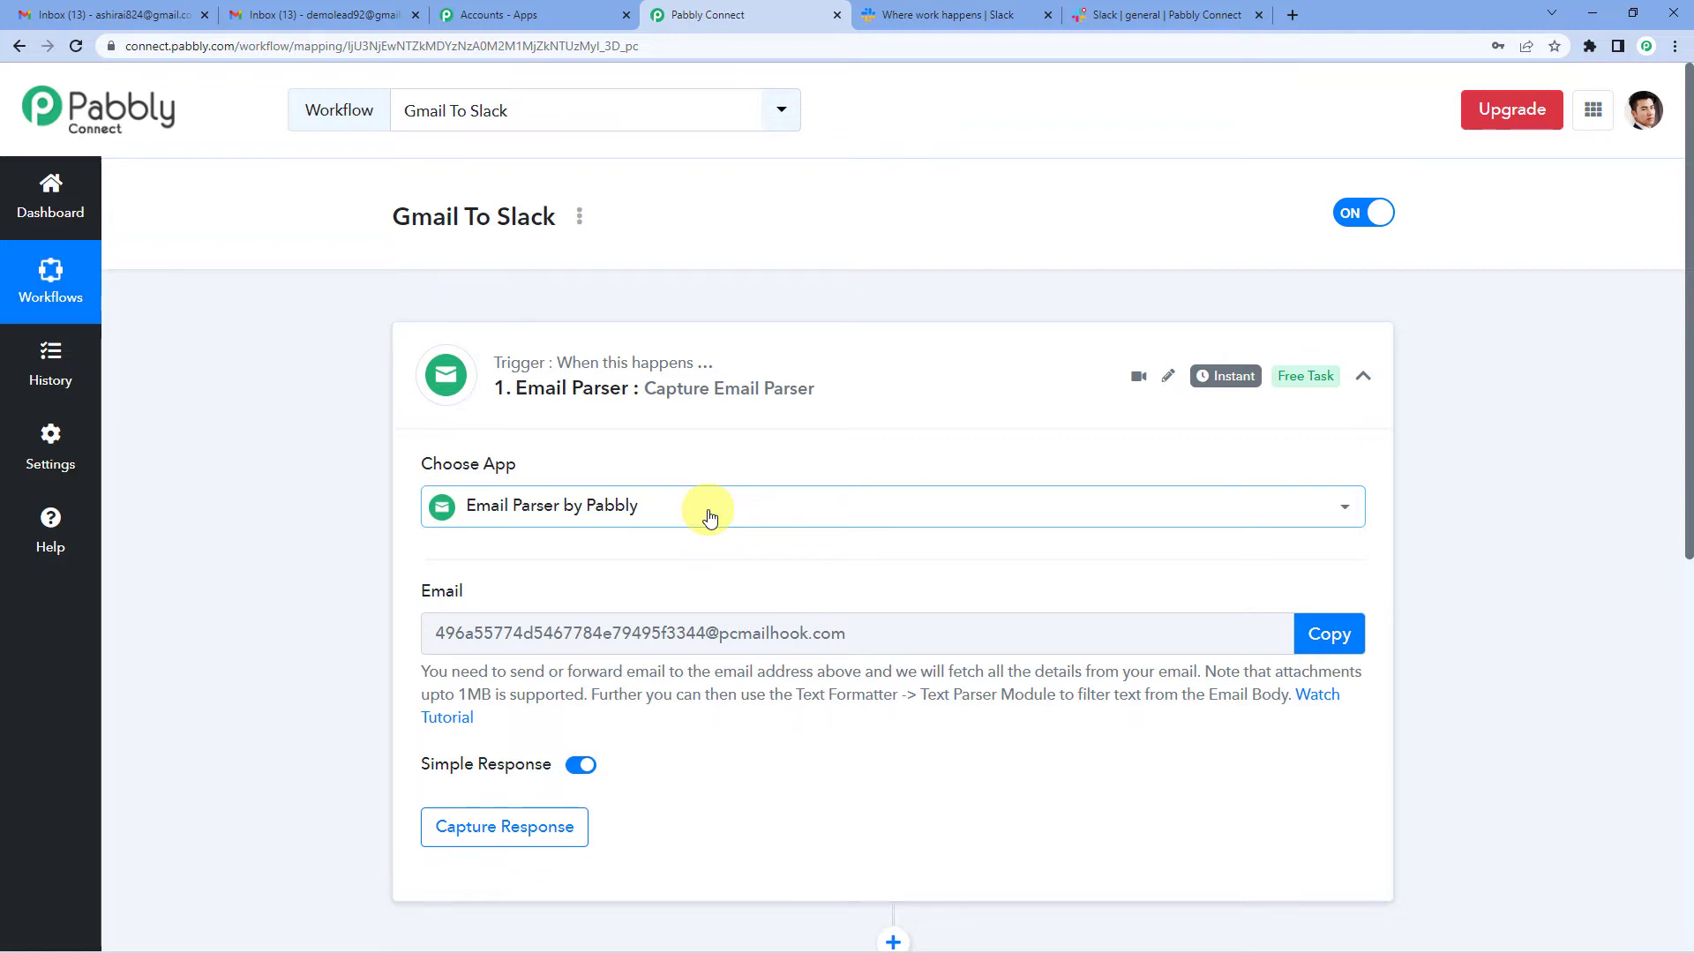
Copy the Email Parser's capture address and switch to the Gmail tab
{"action": "scroll", "coordinate": [706, 512], "scroll_direction": "down", "scroll_amount": 2}
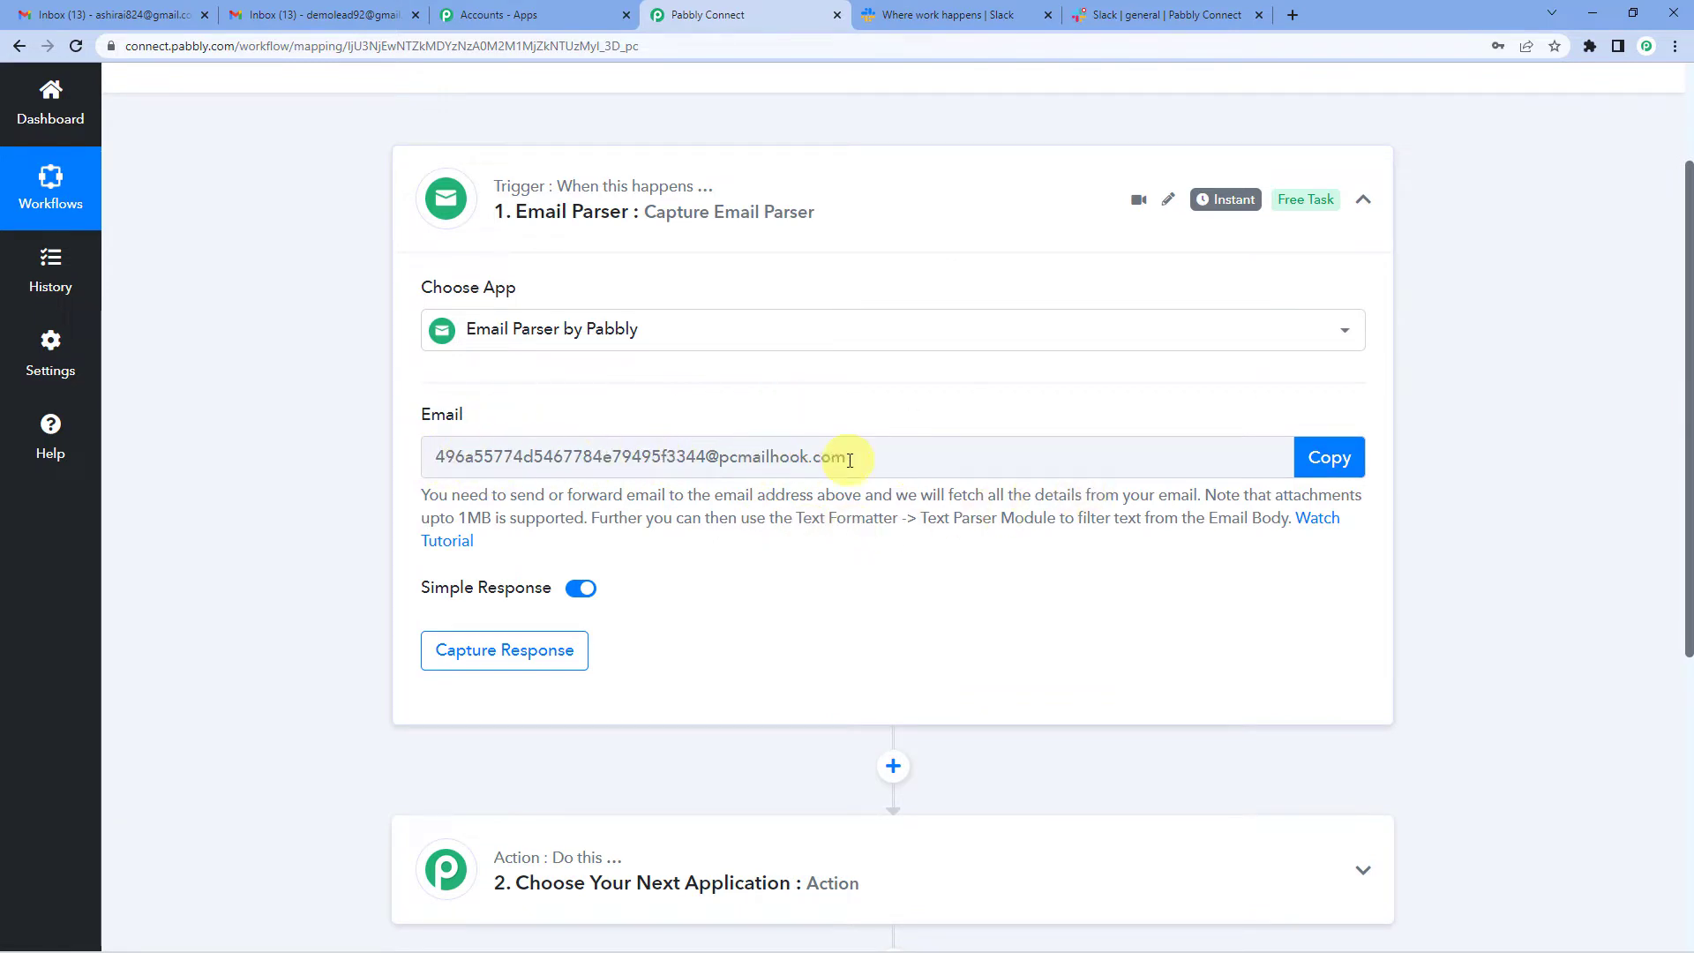
{"action": "left_click", "coordinate": [1317, 462]}
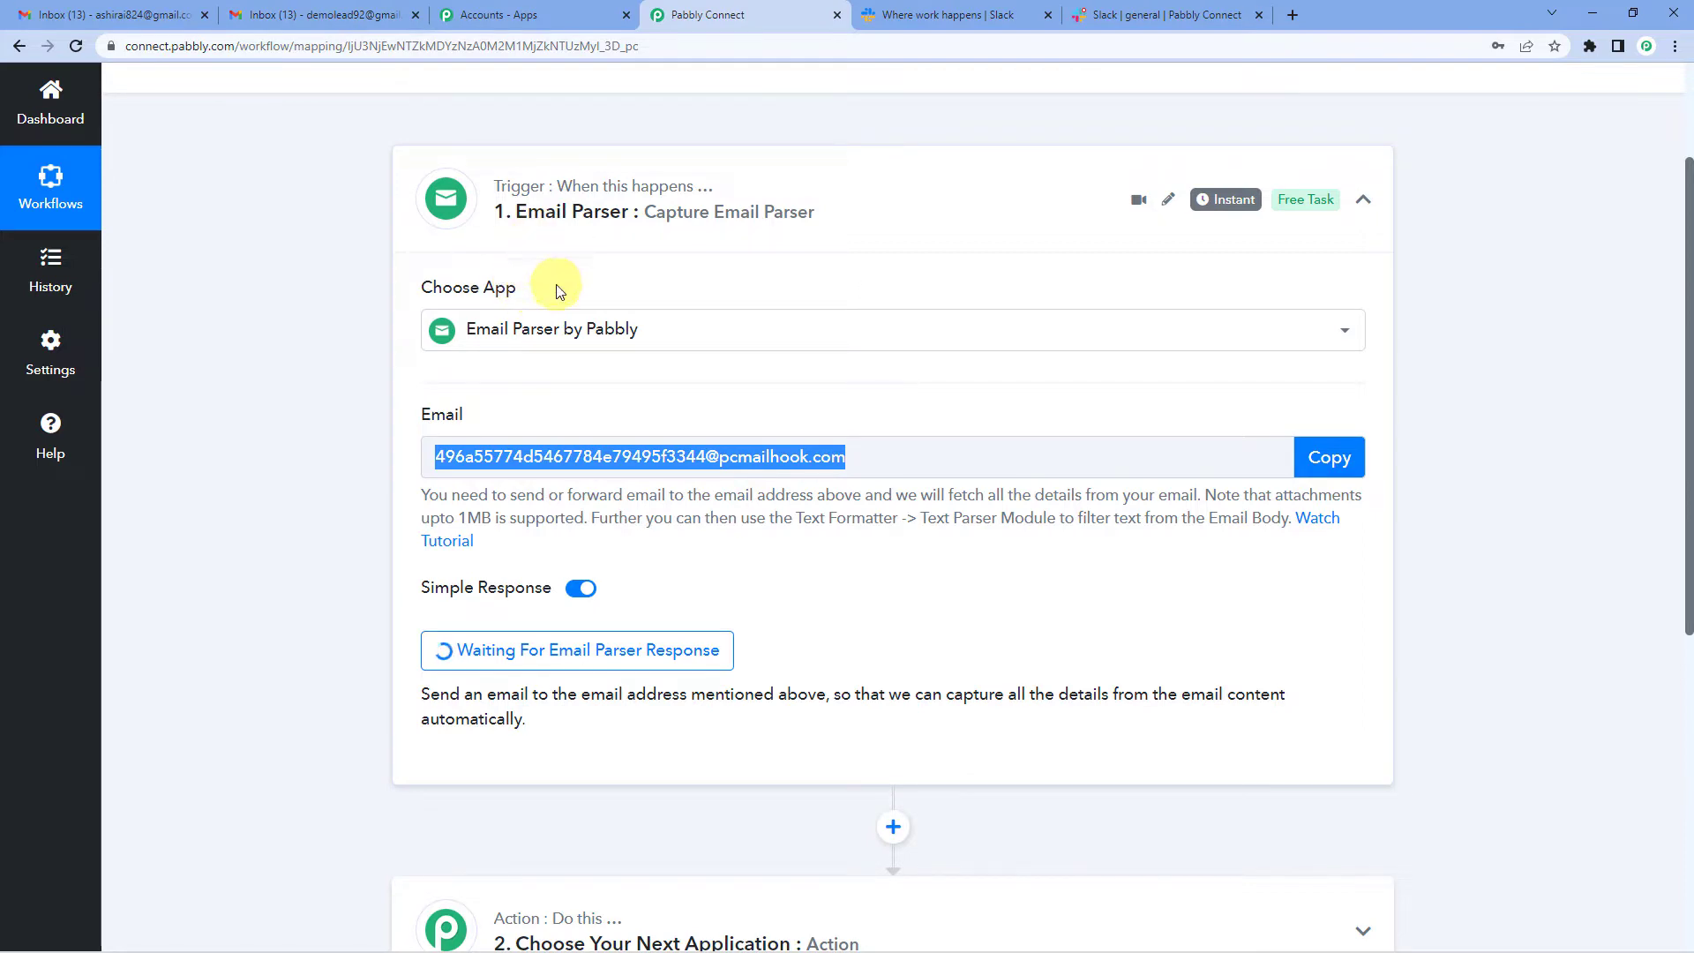
{"action": "left_click", "coordinate": [348, 14]}
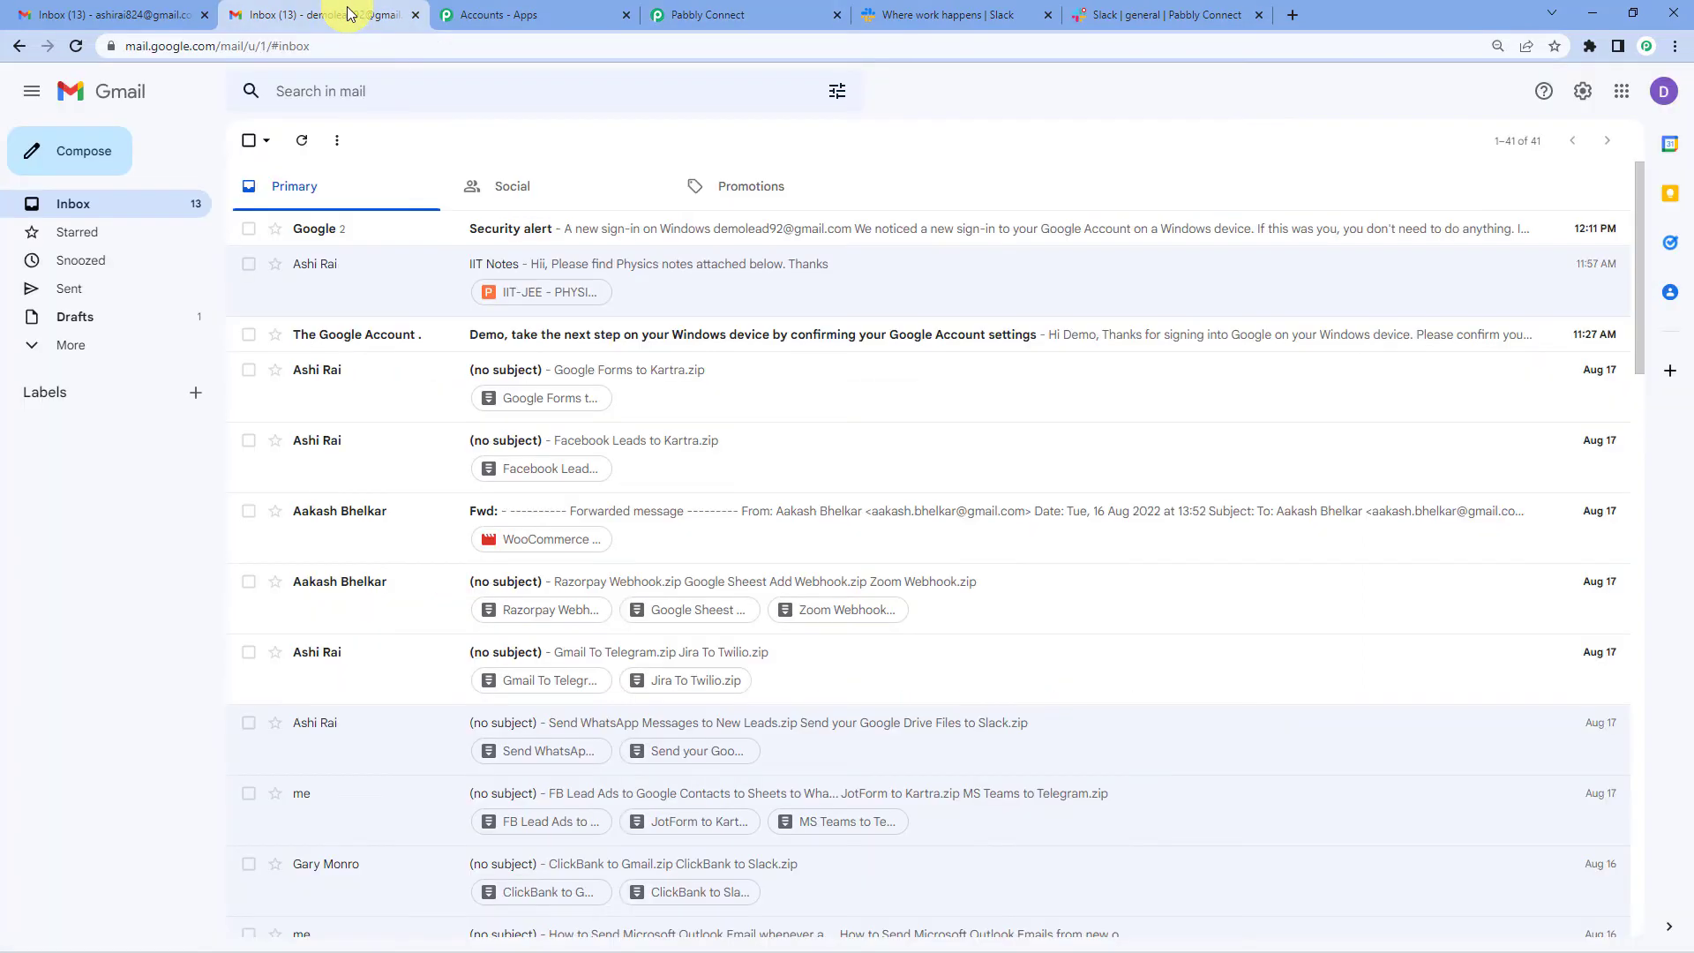
Add the copied parser address as a Gmail forwarding address in Forwarding and POP/IMAP settings
{"action": "left_click", "coordinate": [1583, 107]}
{"action": "left_click", "coordinate": [1515, 182]}
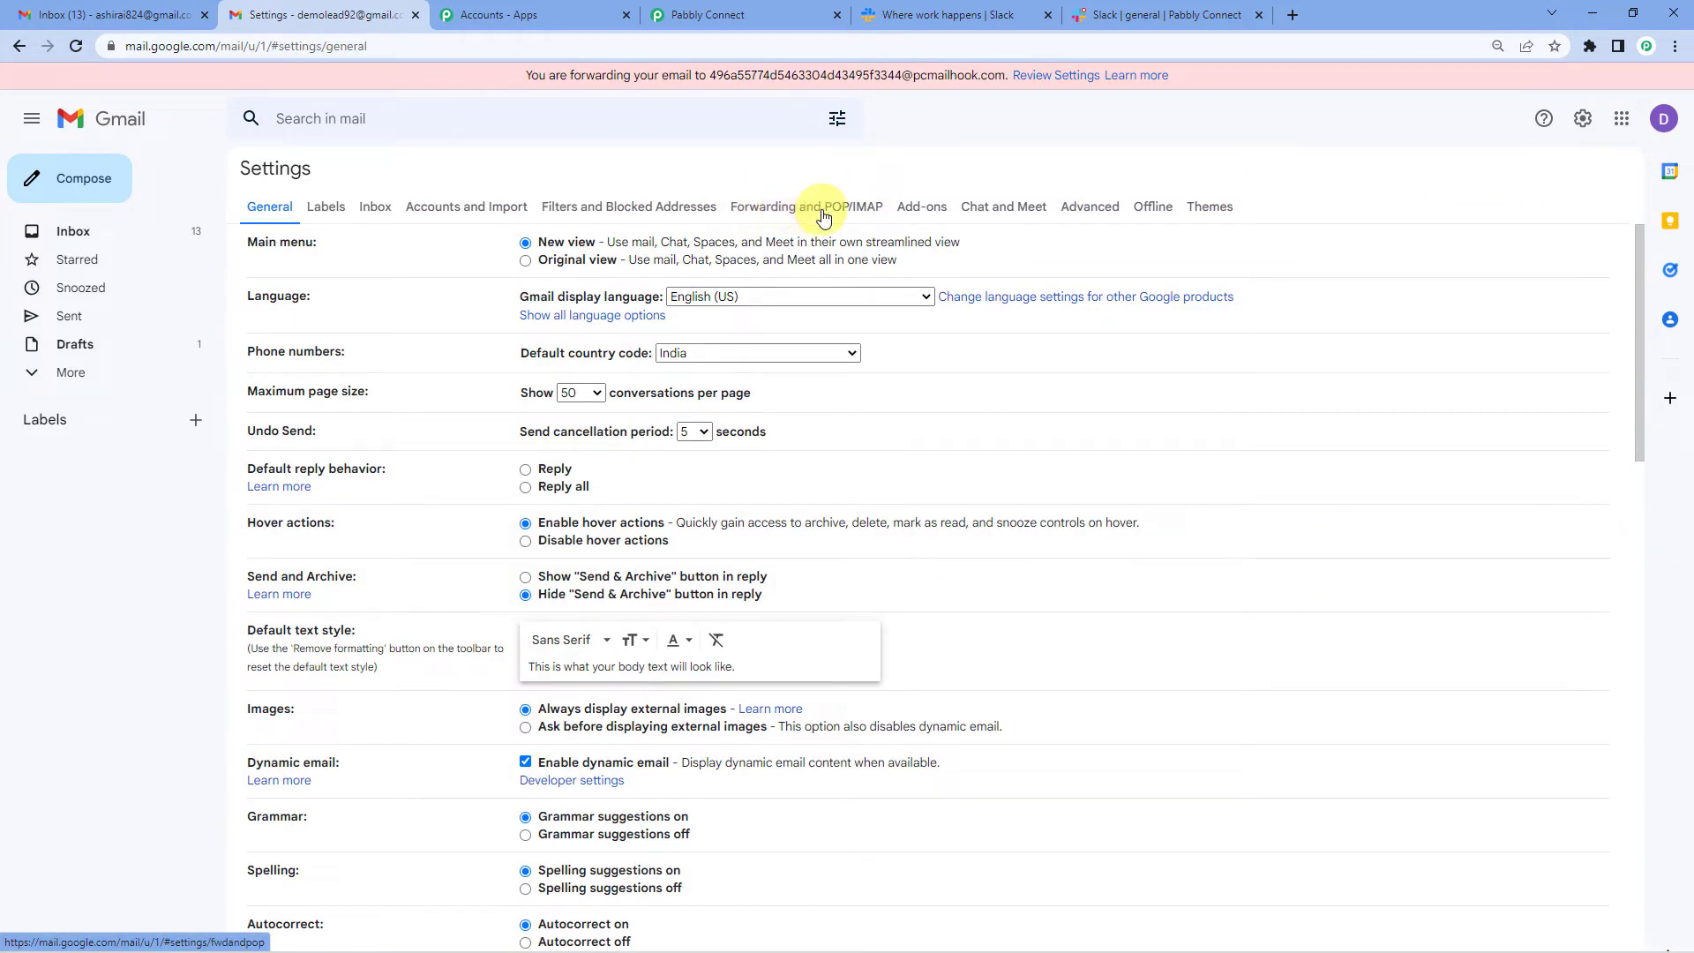
{"action": "left_click", "coordinate": [865, 210]}
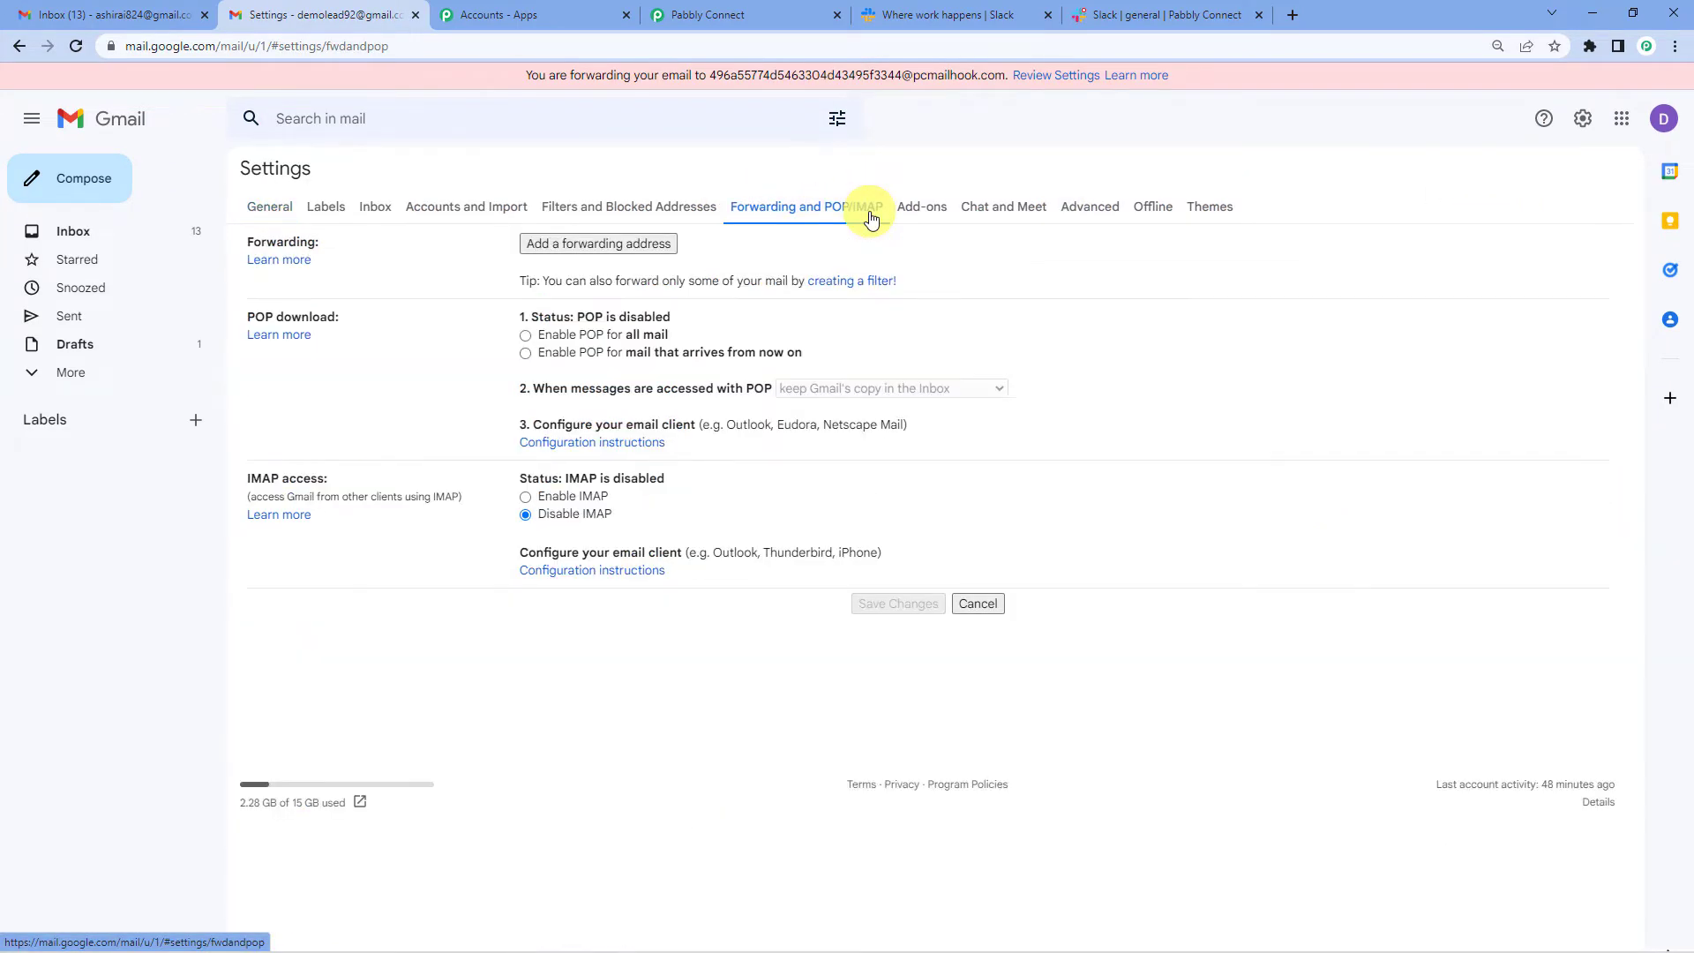
{"action": "left_click", "coordinate": [603, 247]}
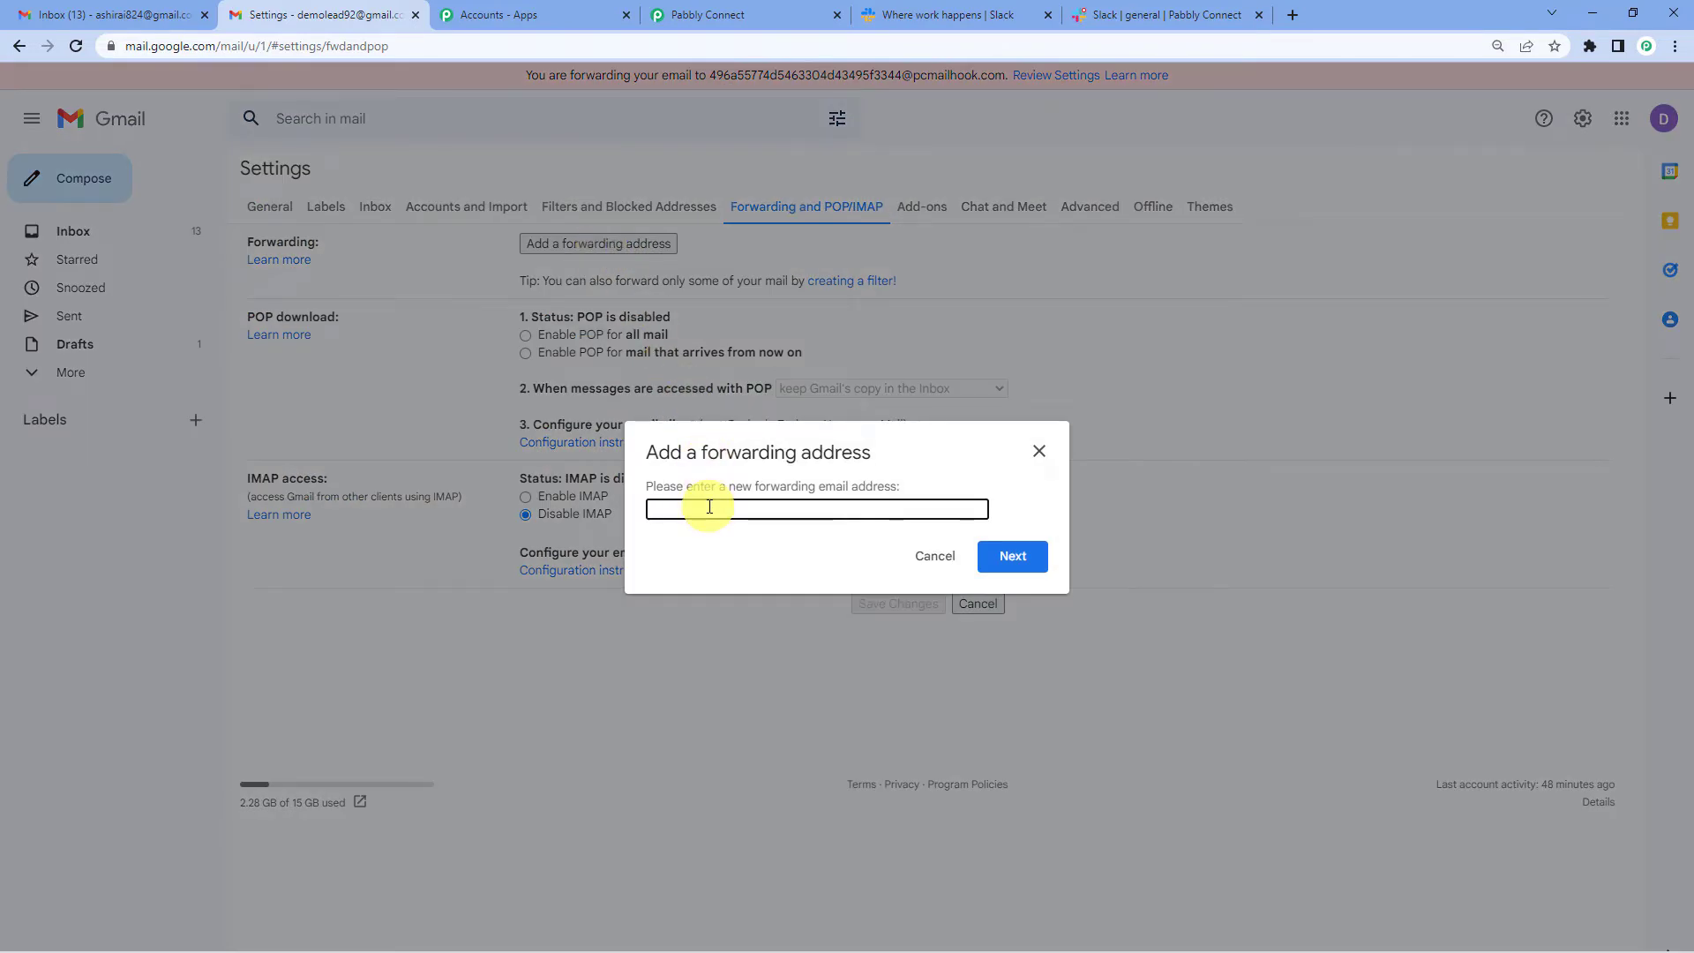
{"action": "key", "text": "ctrl+v"}
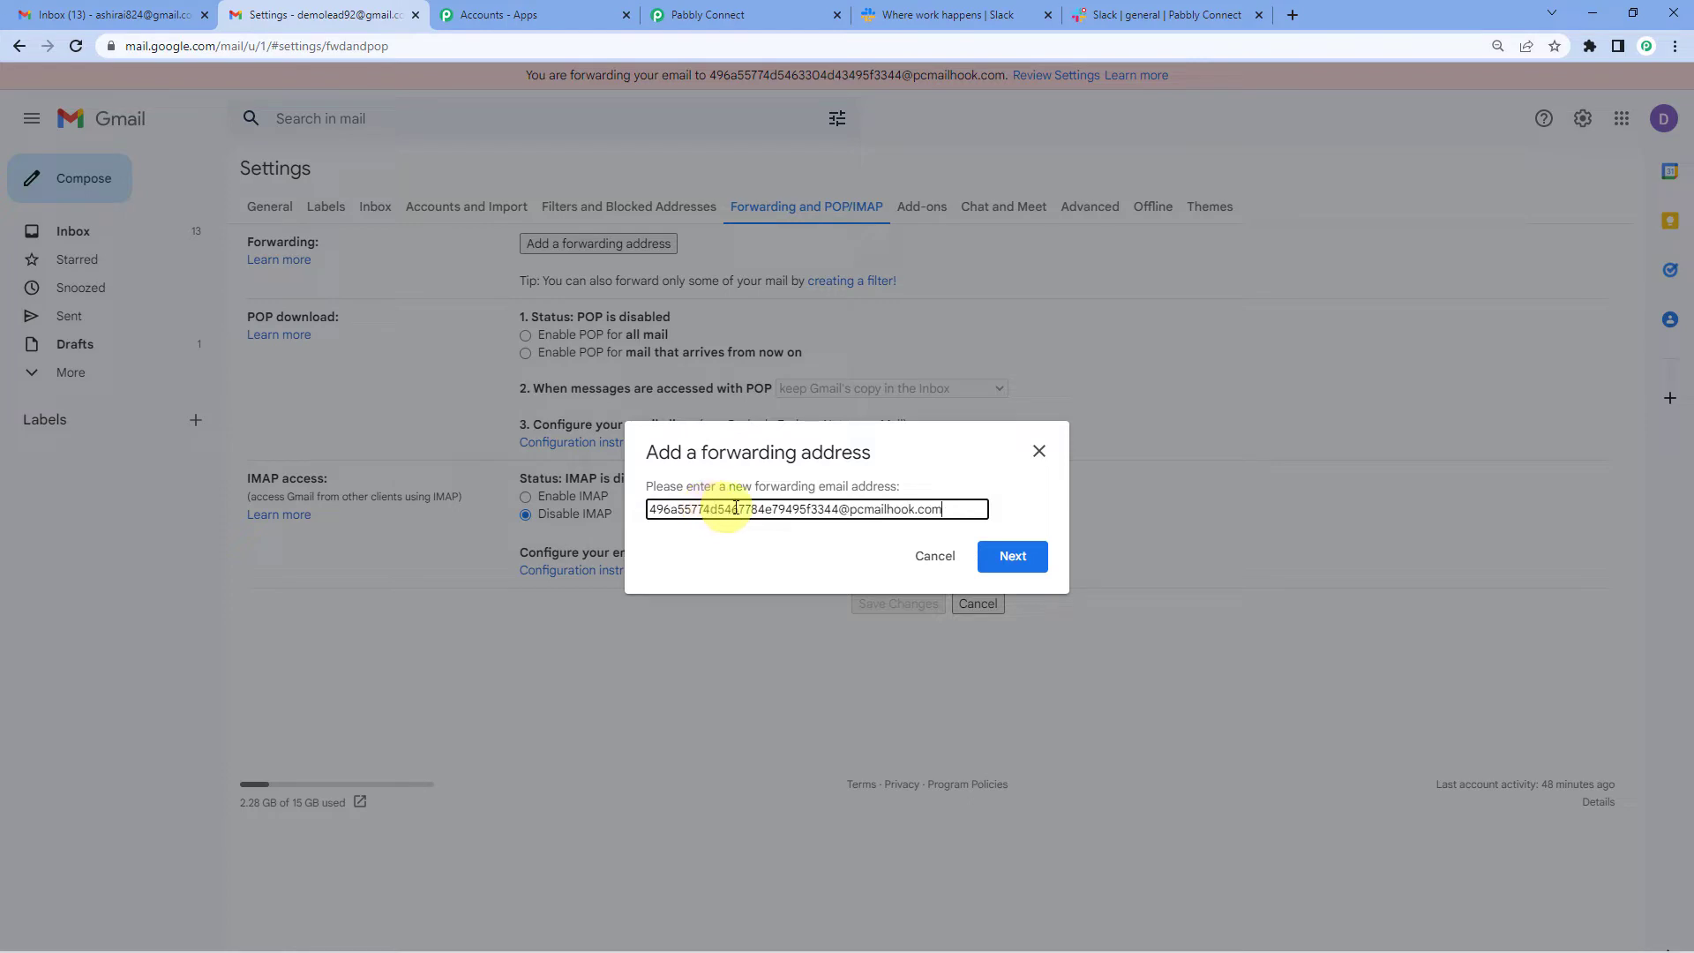
{"action": "left_click", "coordinate": [1018, 566]}
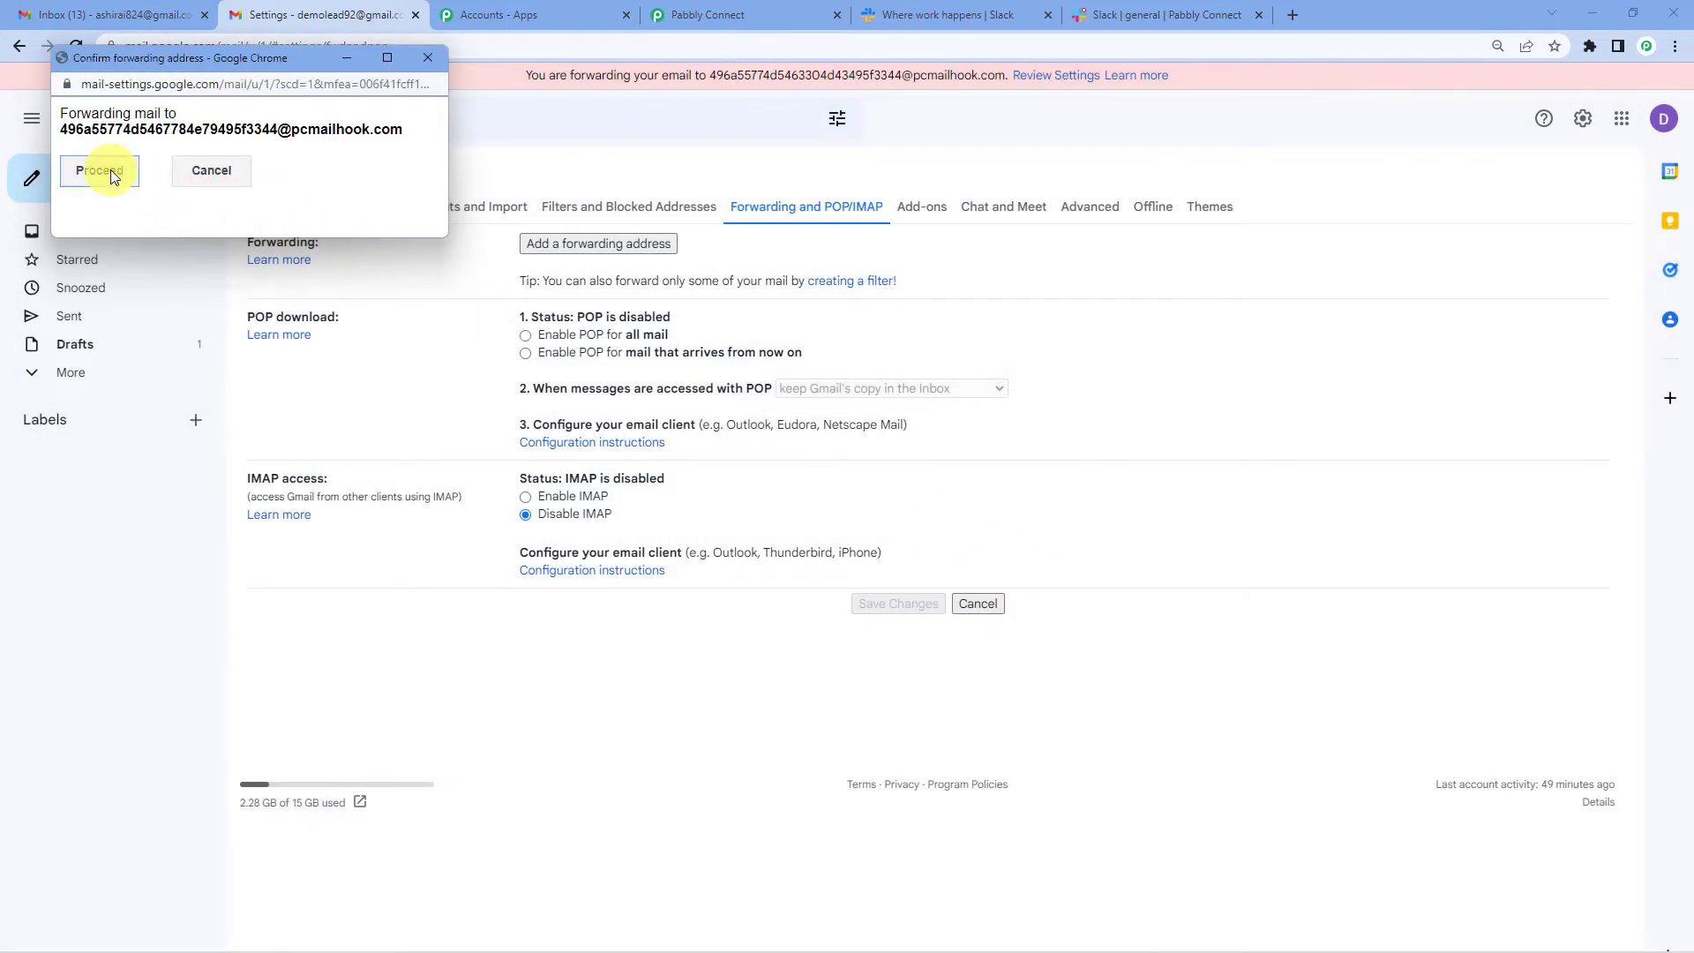
{"action": "left_click", "coordinate": [99, 170]}
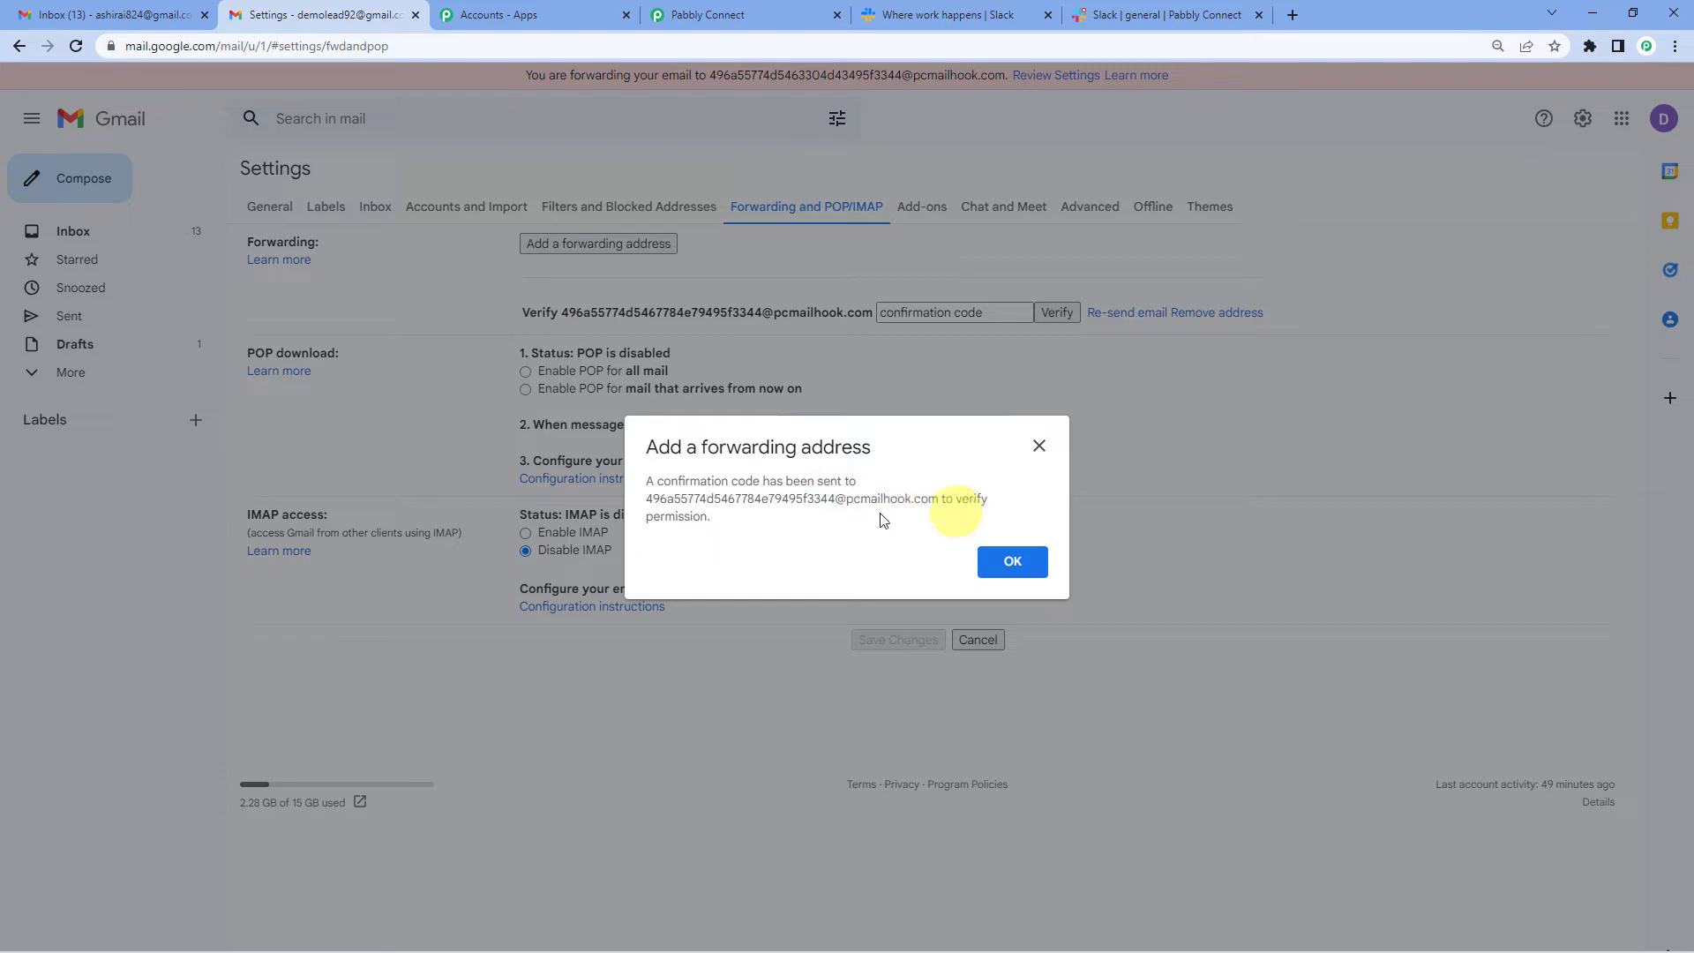
{"action": "left_click", "coordinate": [1006, 566]}
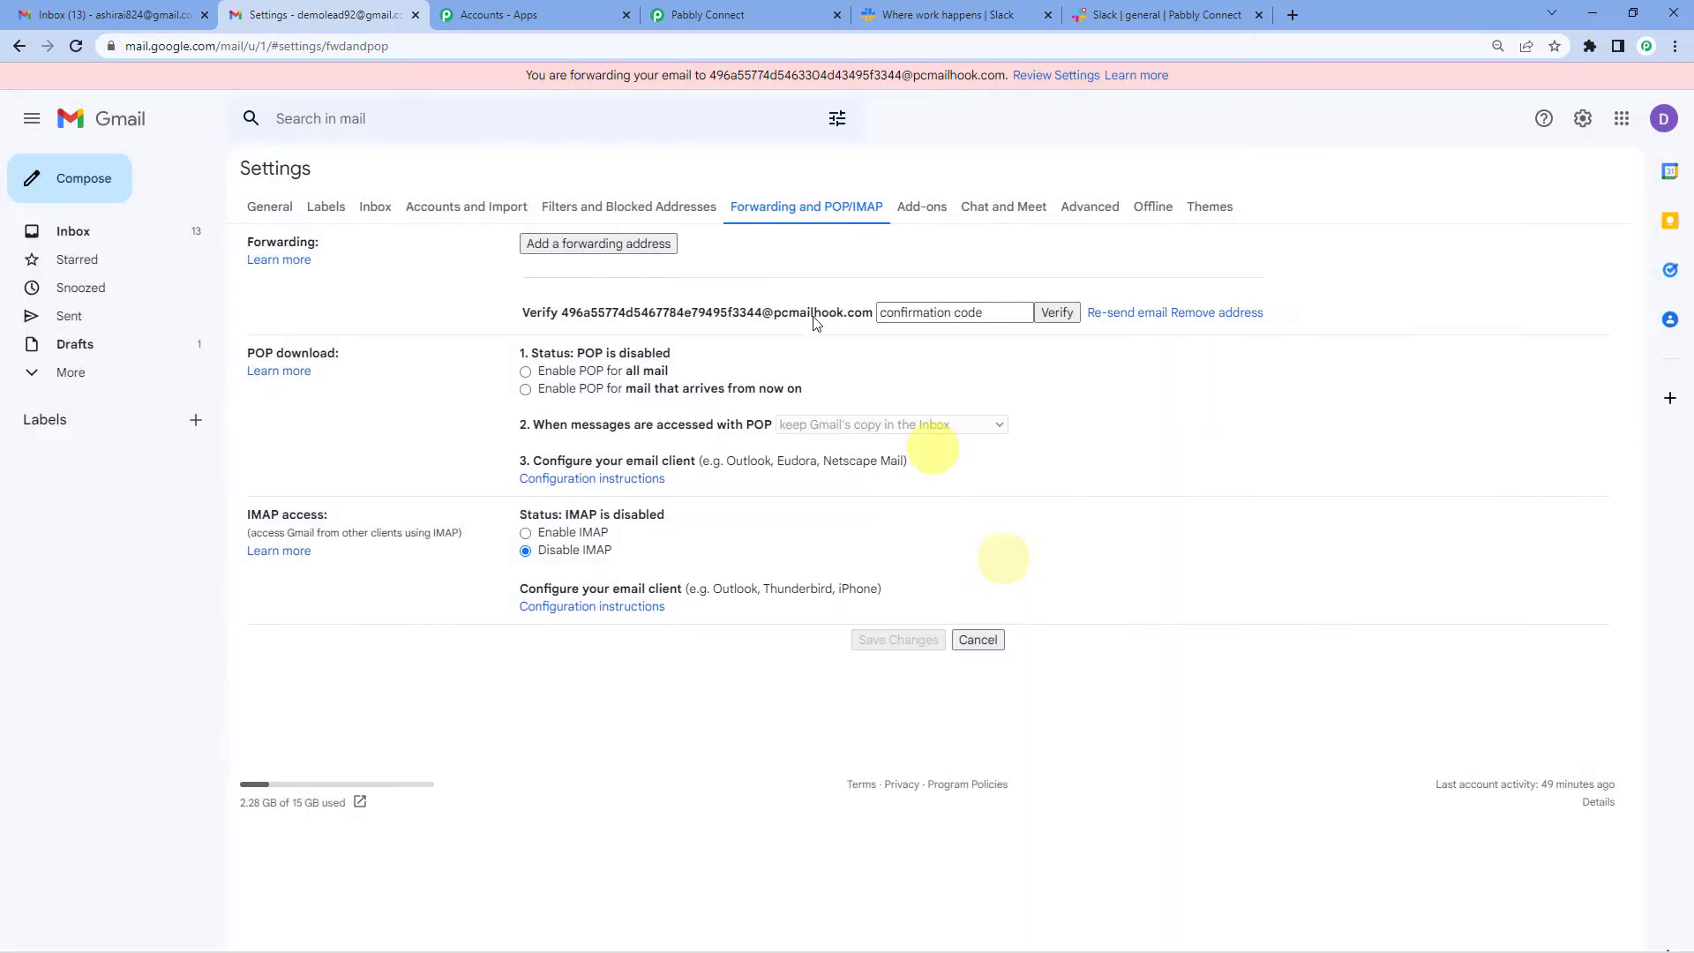
In Response Received, enlarge Body Text and select the forwarding confirmation code
{"action": "left_click", "coordinate": [706, 12]}
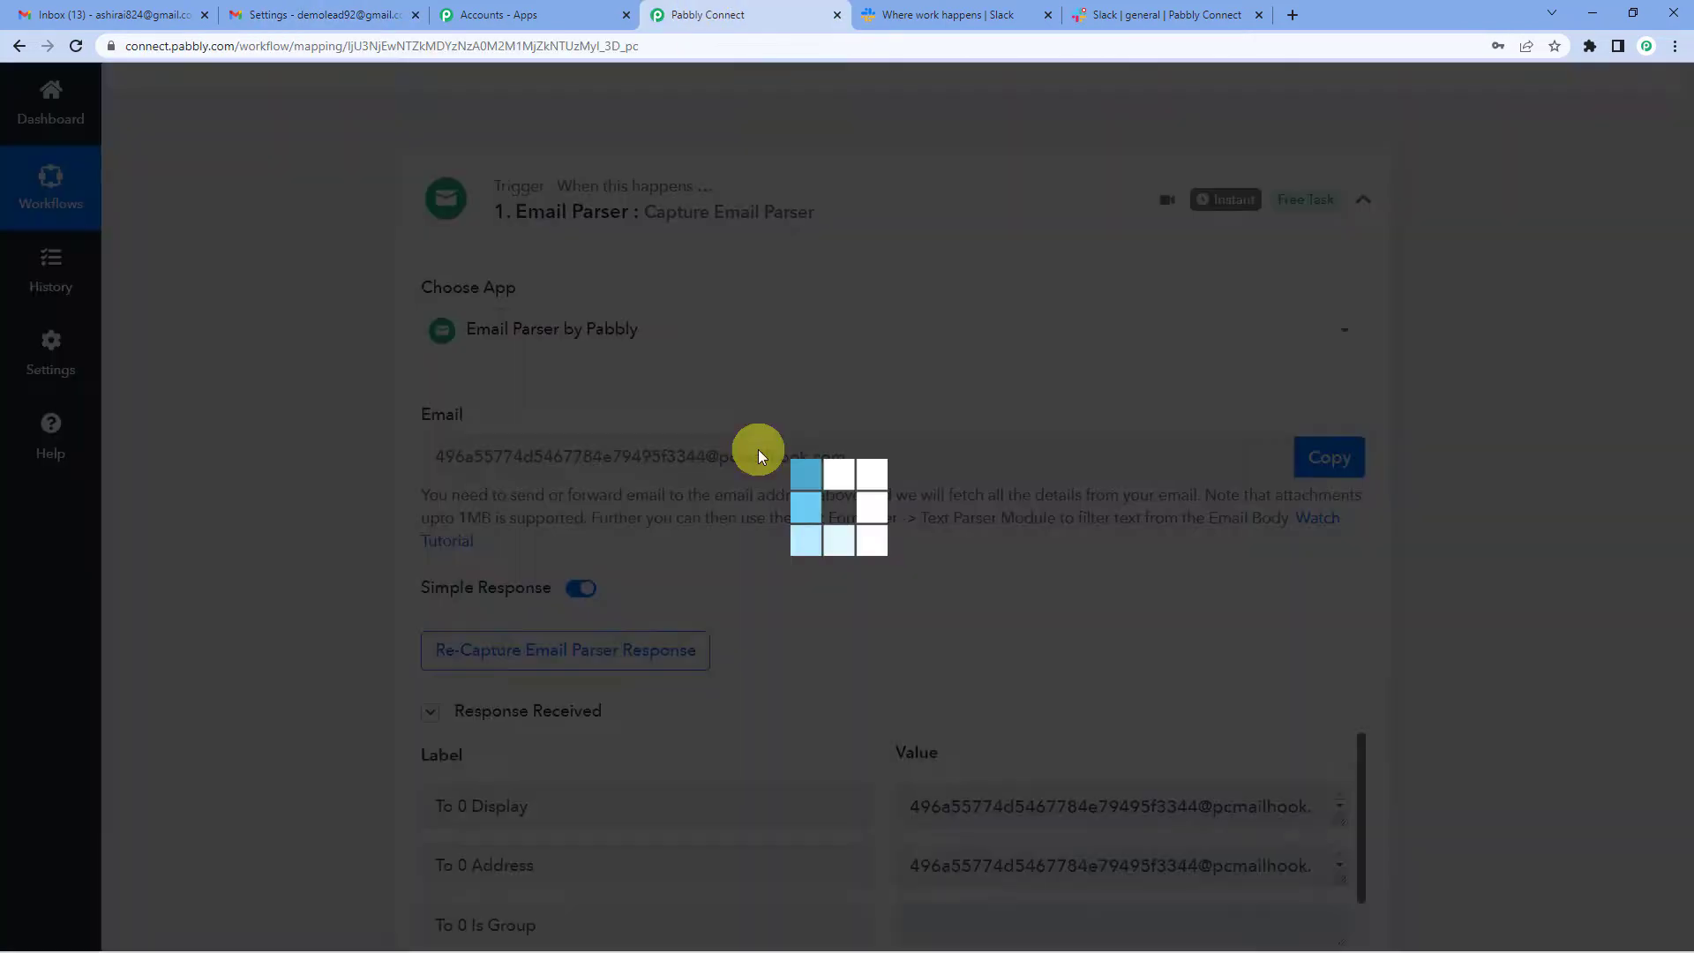
{"action": "scroll", "coordinate": [759, 450], "scroll_direction": "down", "scroll_amount": 3}
{"action": "scroll", "coordinate": [758, 451], "scroll_direction": "down", "scroll_amount": 2}
{"action": "scroll", "coordinate": [995, 416], "scroll_direction": "down", "scroll_amount": 1}
{"action": "scroll", "coordinate": [975, 635], "scroll_direction": "down", "scroll_amount": 3}
{"action": "scroll", "coordinate": [795, 523], "scroll_direction": "down", "scroll_amount": 10}
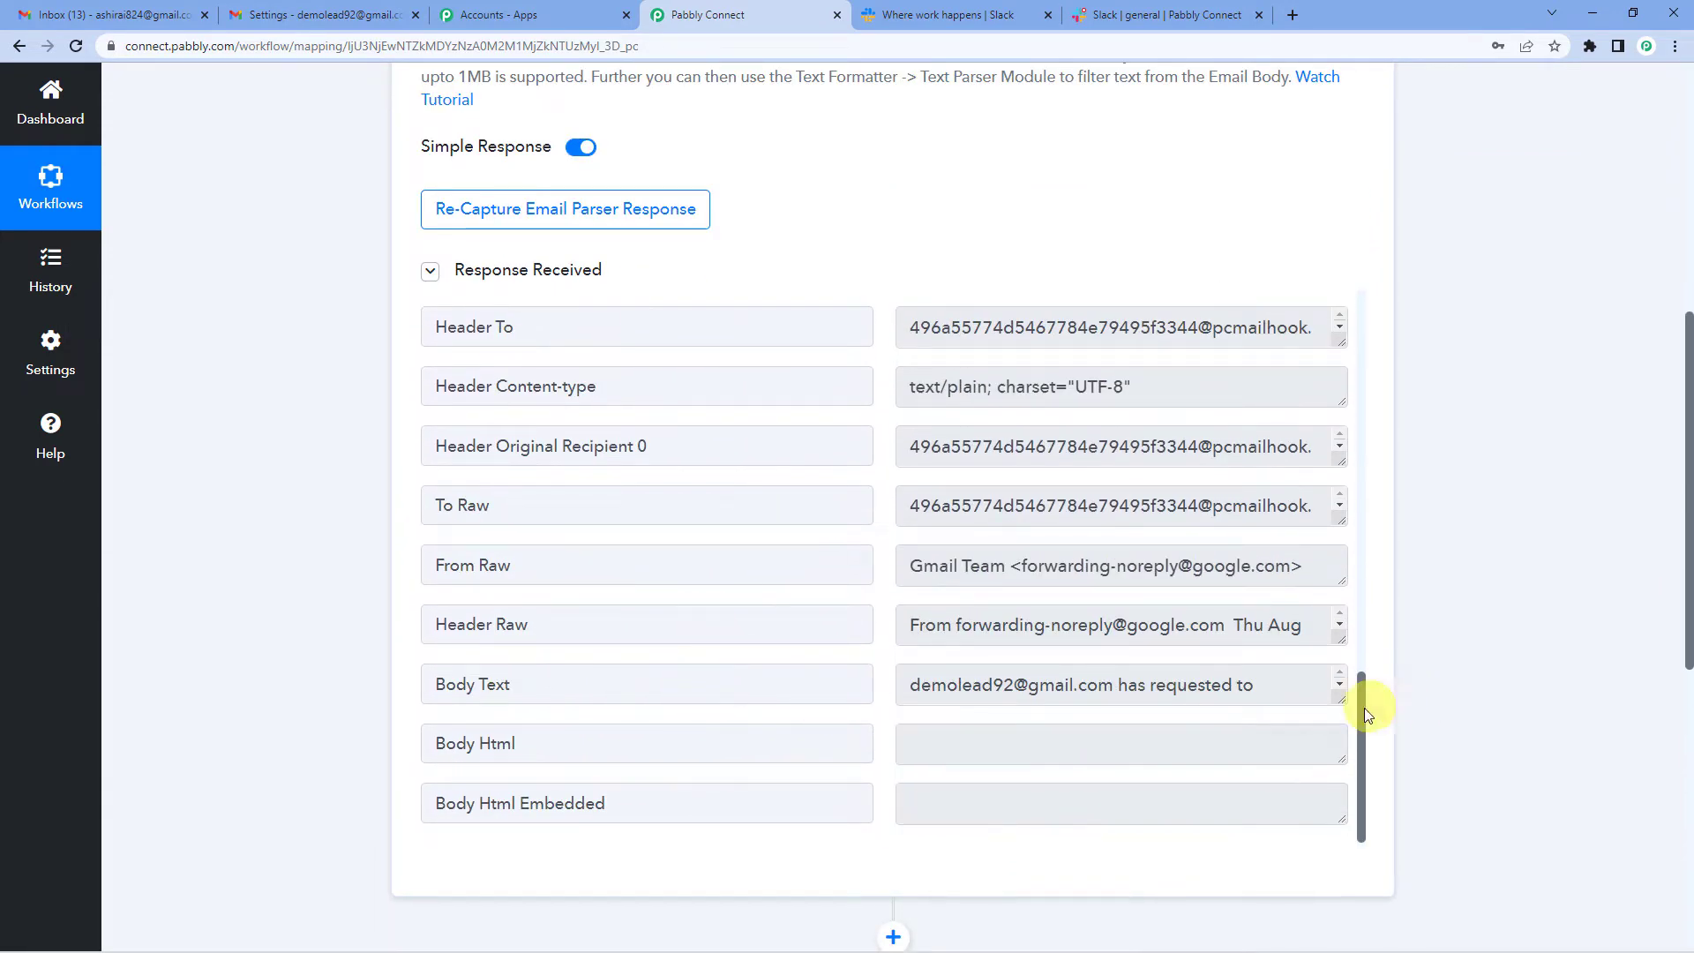
{"action": "left_click_drag", "start_coordinate": [1342, 700], "coordinate": [1338, 795]}
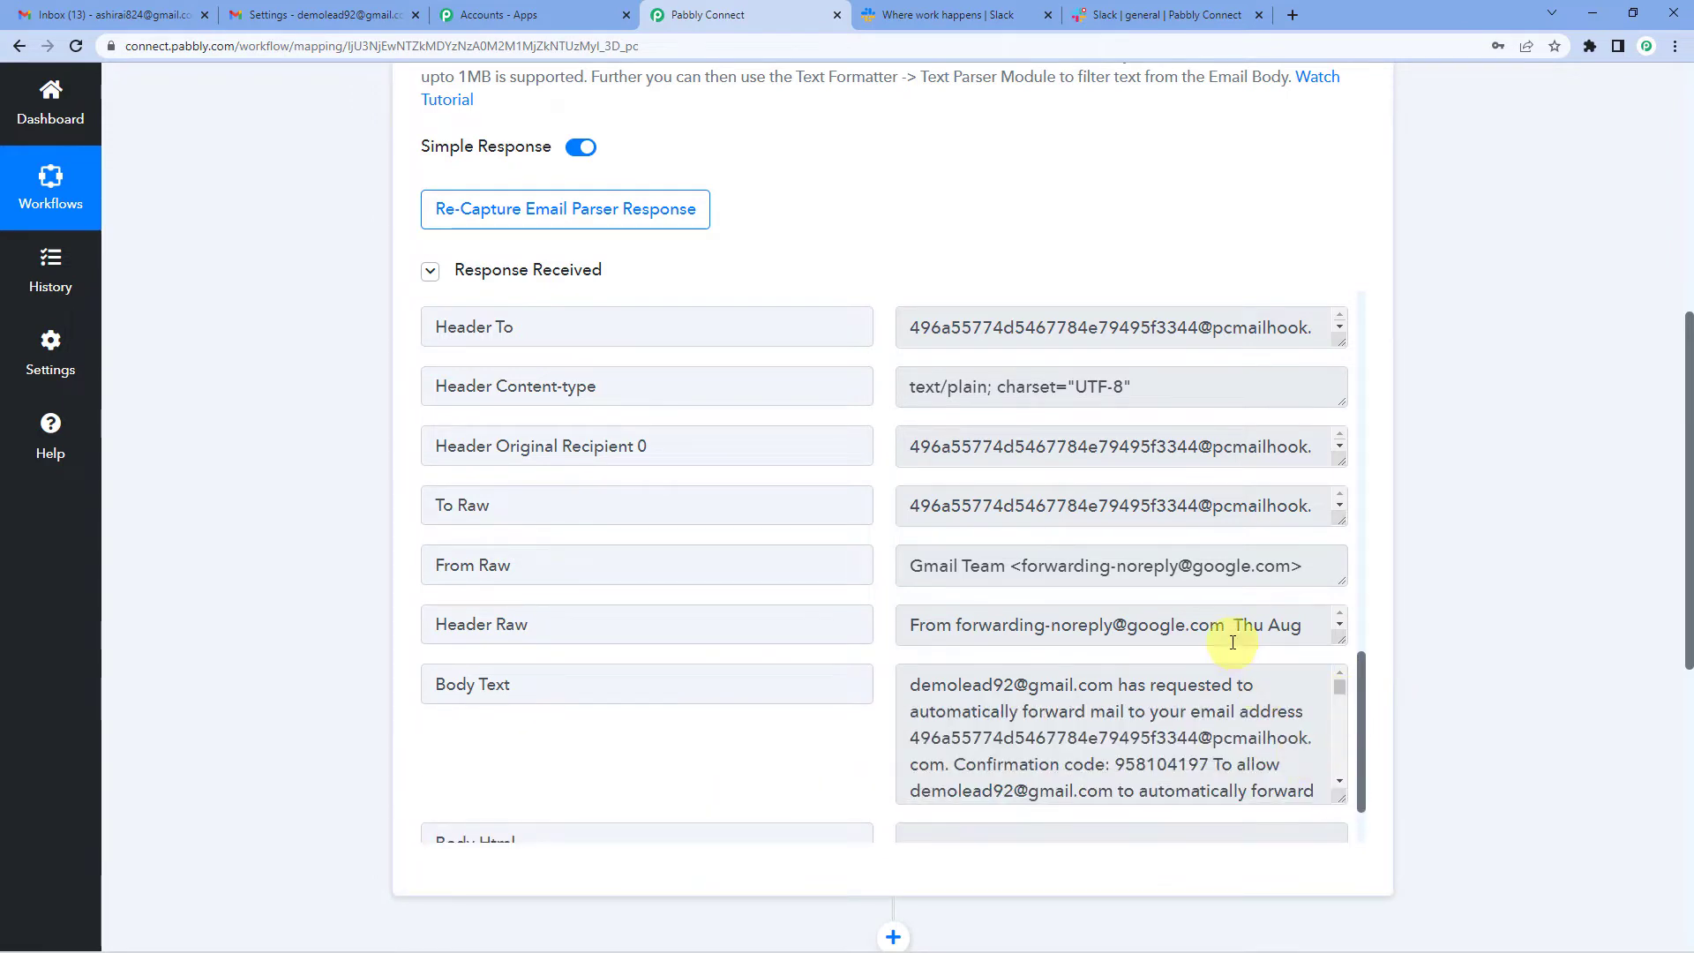
{"action": "scroll", "coordinate": [1200, 653], "scroll_direction": "down", "scroll_amount": 1}
{"action": "scroll", "coordinate": [1122, 707], "scroll_direction": "down", "scroll_amount": 1}
{"action": "scroll", "coordinate": [1125, 710], "scroll_direction": "up", "scroll_amount": 1}
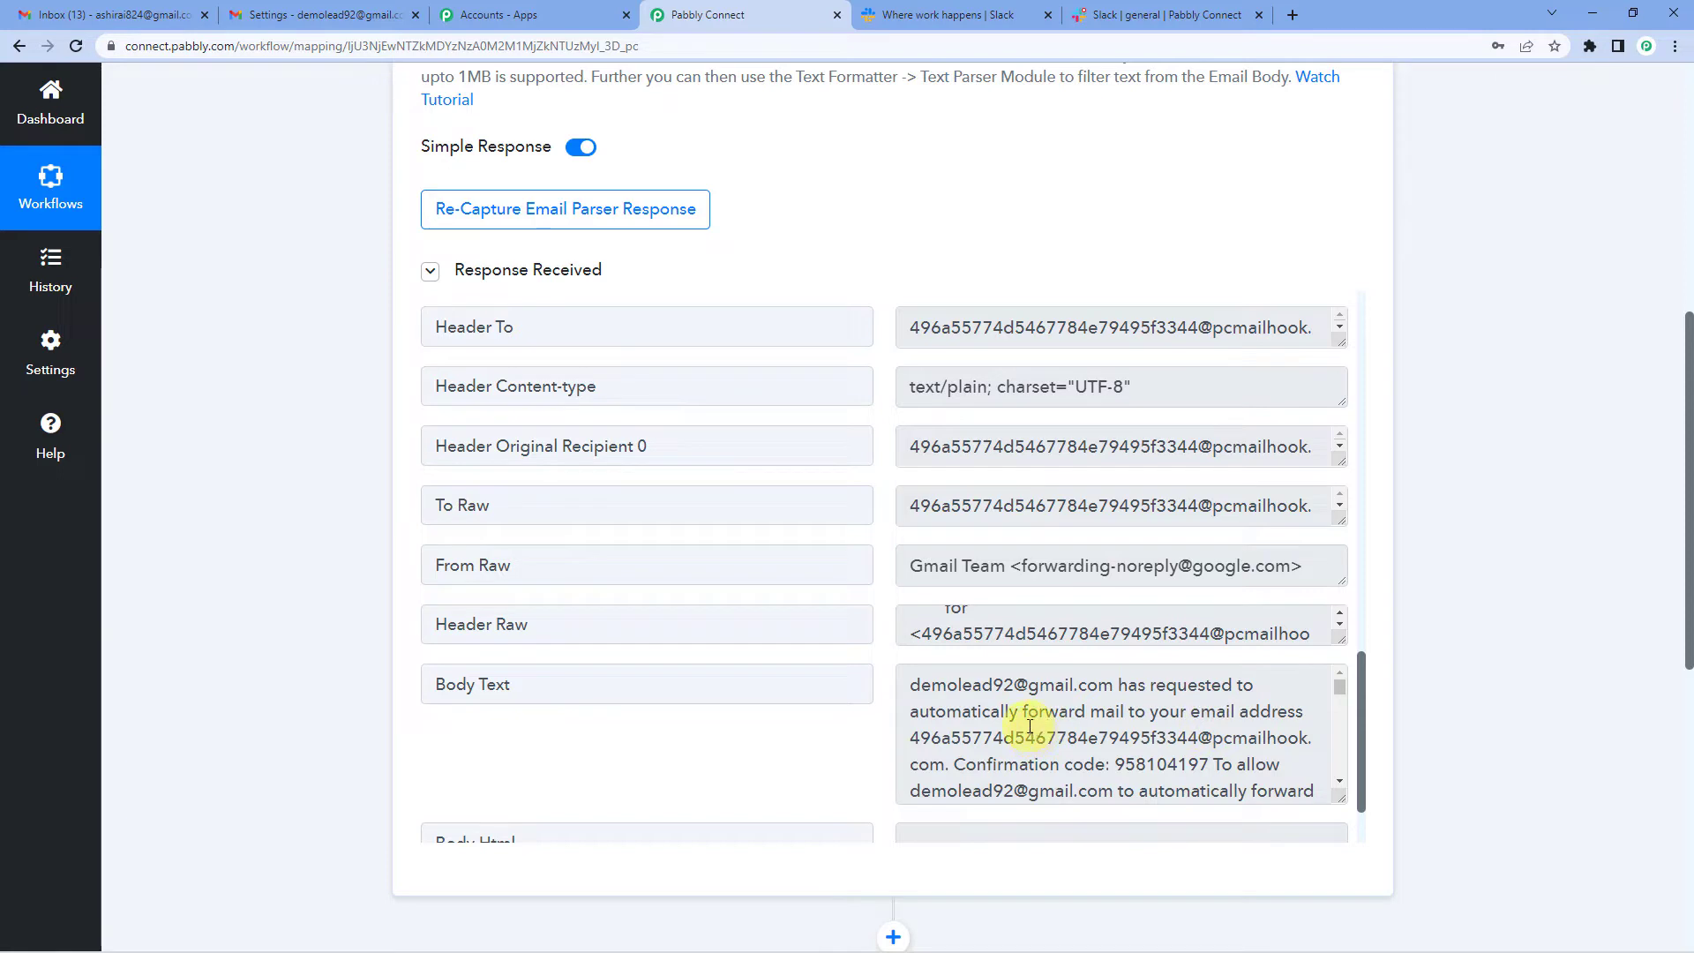
{"action": "scroll", "coordinate": [1147, 706], "scroll_direction": "down", "scroll_amount": 1}
{"action": "double_click", "coordinate": [1164, 676]}
{"action": "key", "text": "ctrl+c"}
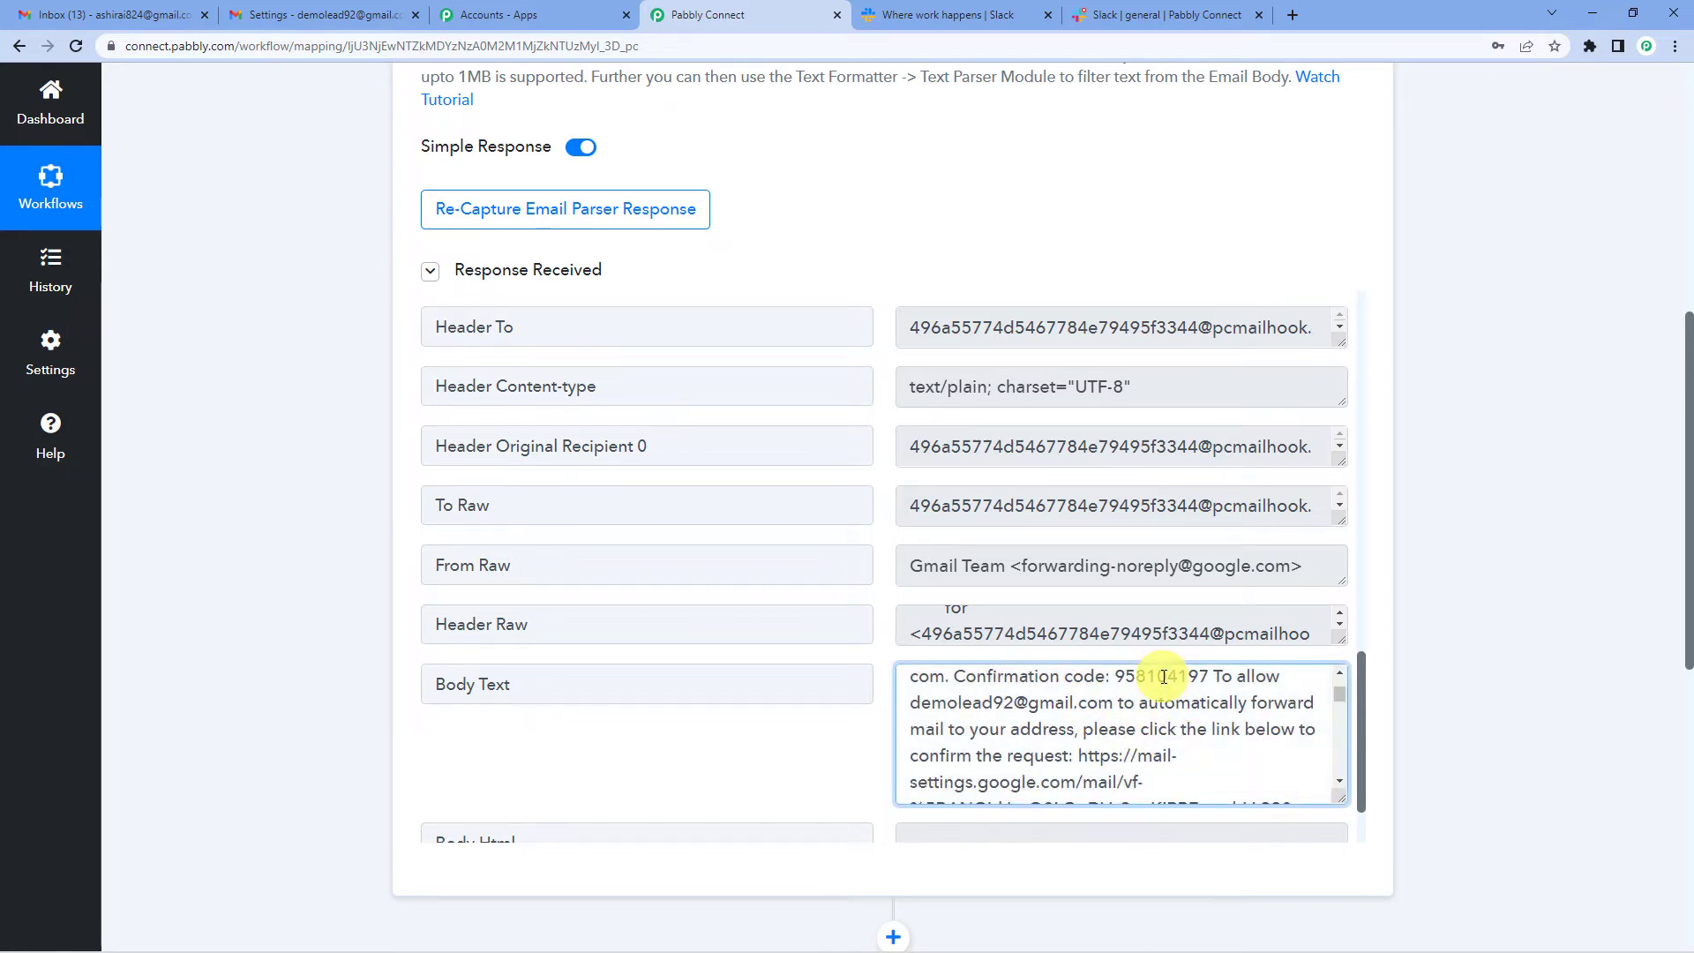
Paste the confirmation code into Gmail's forwarding settings and verify the parser address
{"action": "left_click", "coordinate": [370, 15]}
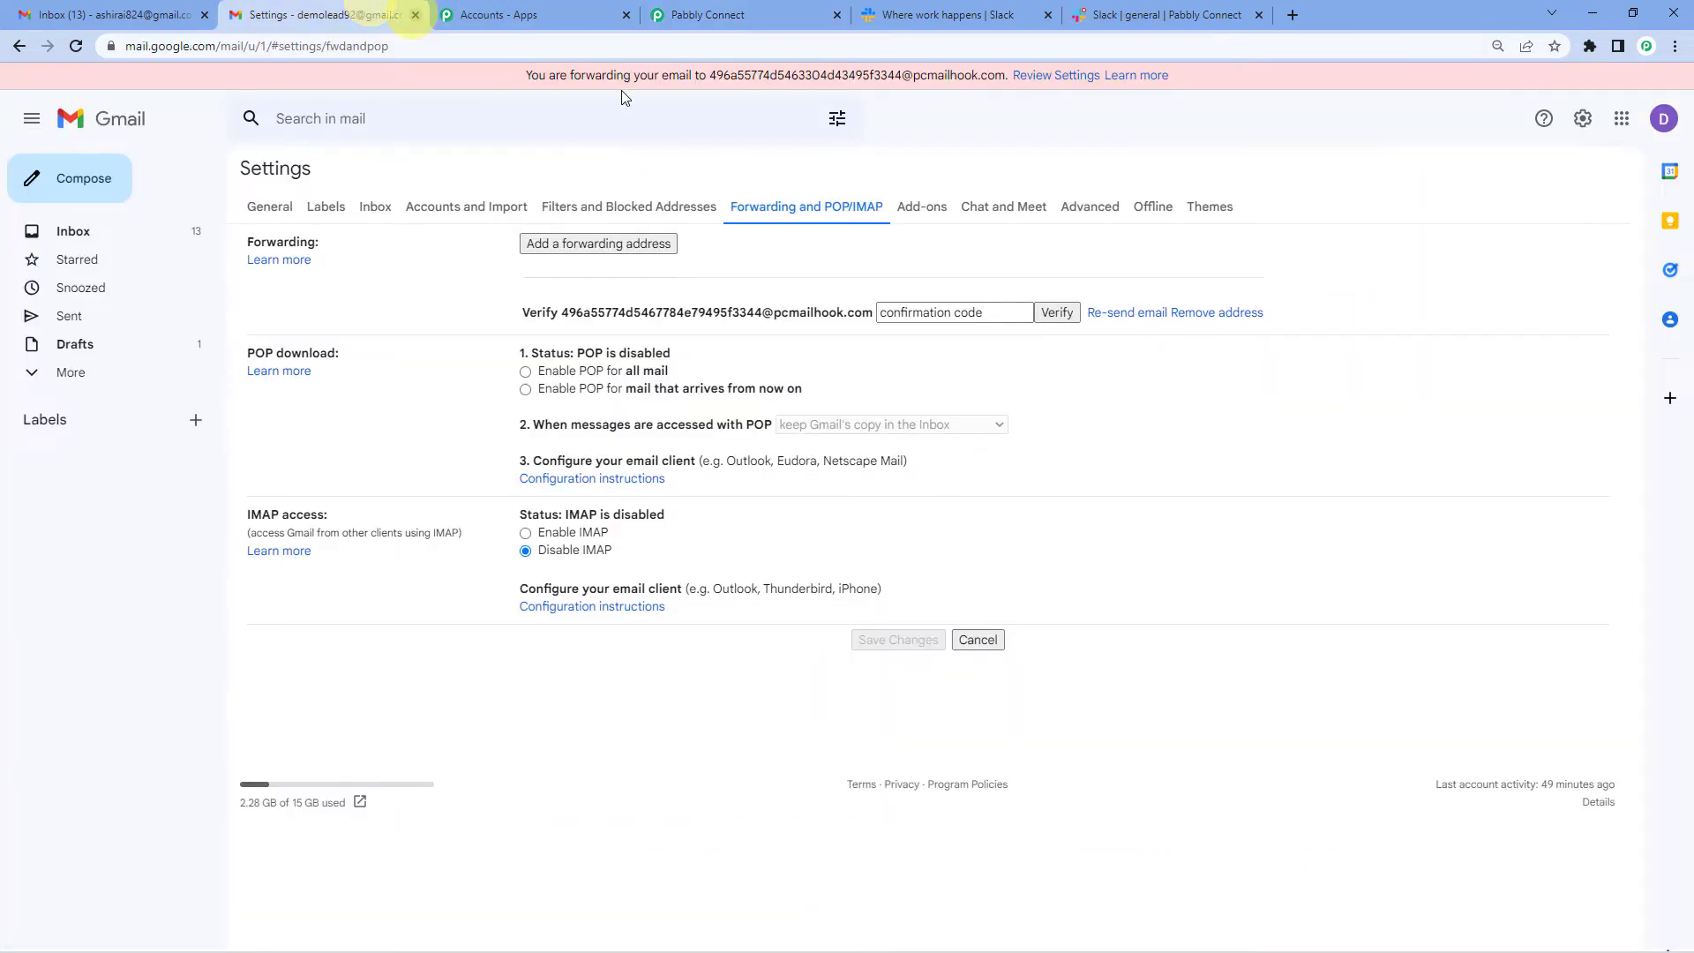
{"action": "left_click", "coordinate": [900, 311]}
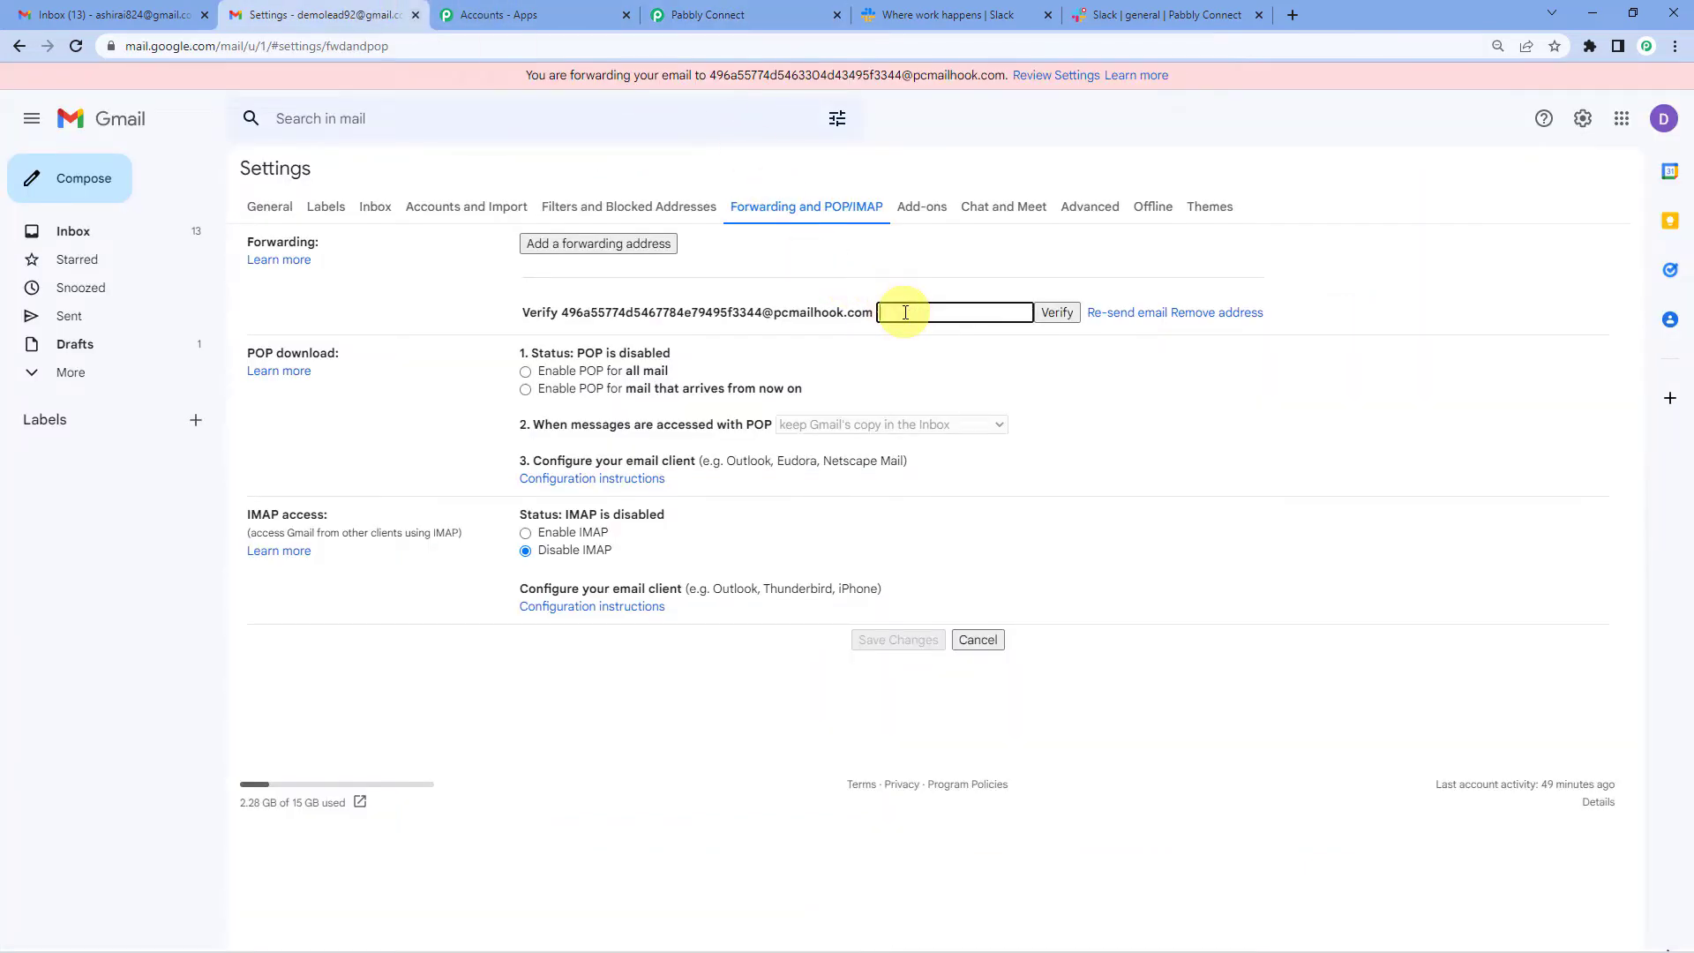
{"action": "key", "text": "ctrl+v"}
{"action": "left_click", "coordinate": [1057, 313]}
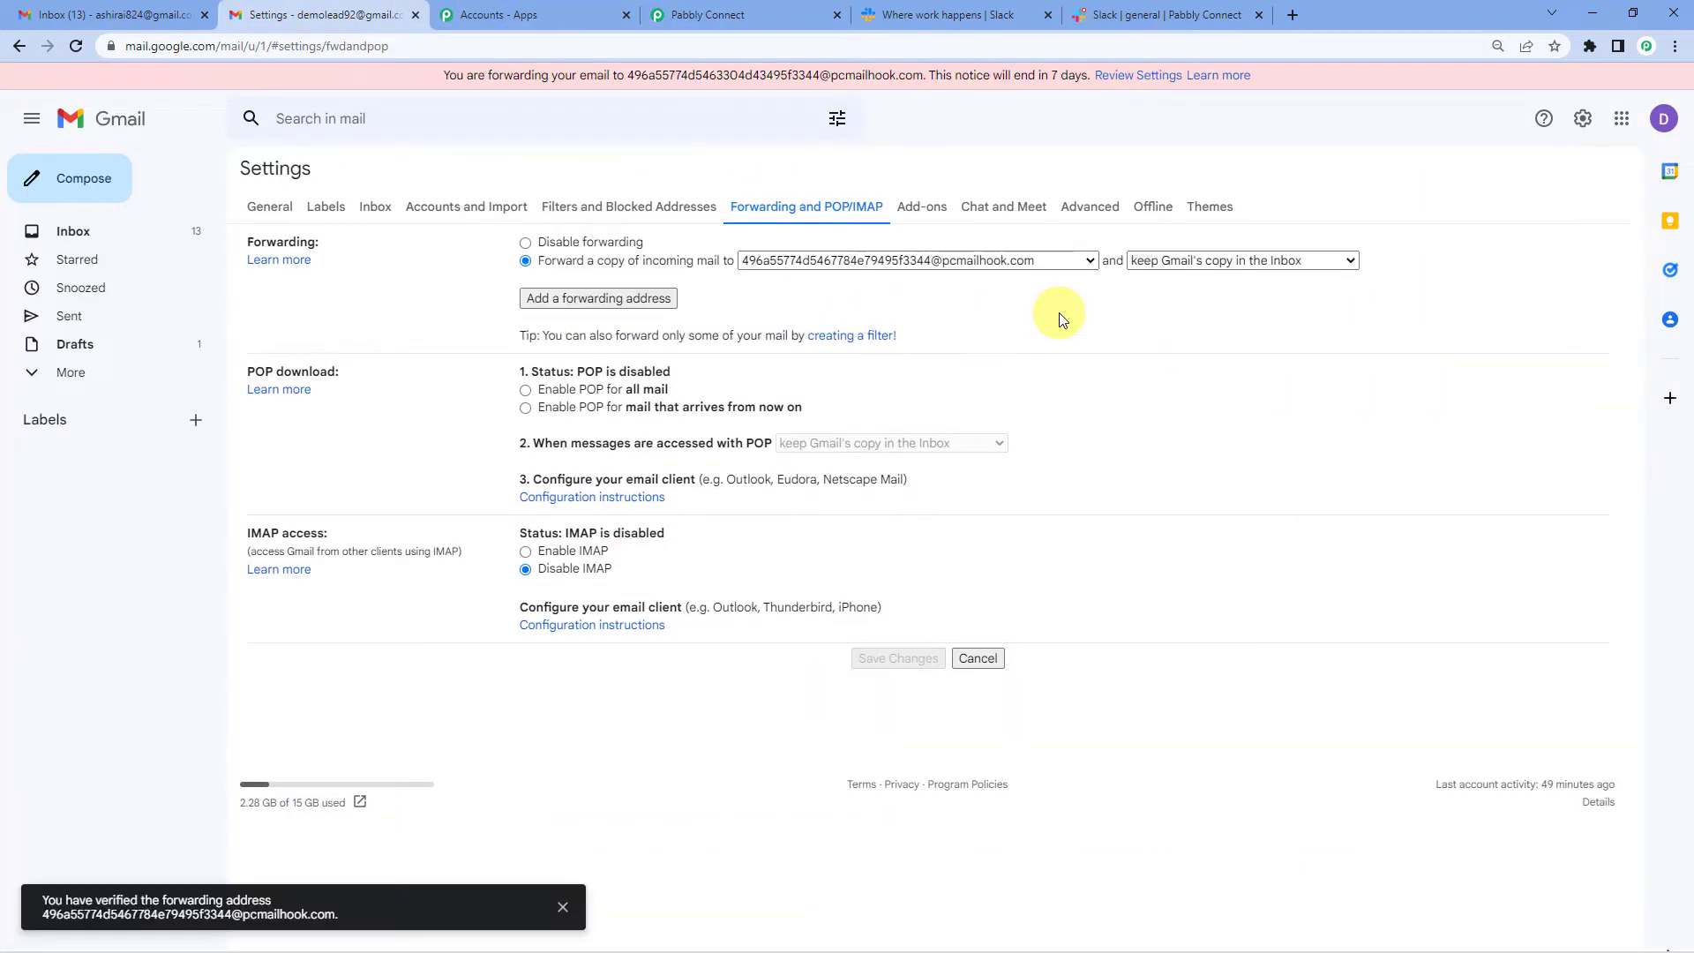
Enable forwarding incoming mail to the parser address, keeping Gmail's copy, and save
{"action": "left_click", "coordinate": [526, 258]}
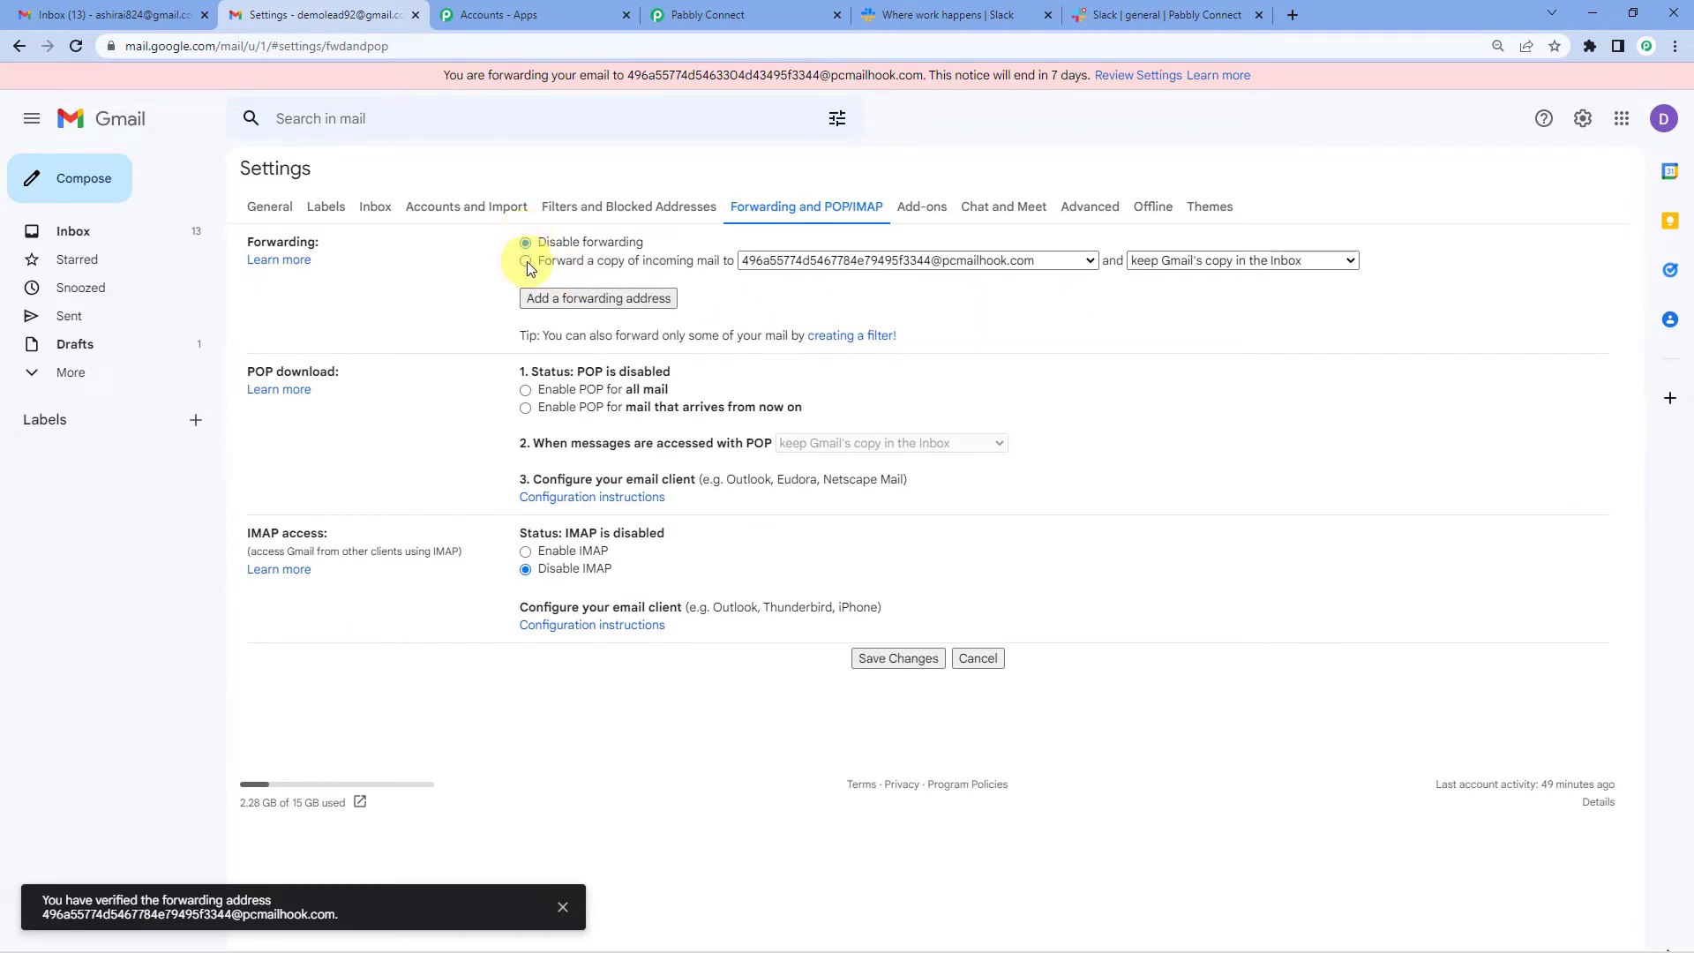
{"action": "left_click", "coordinate": [843, 258]}
{"action": "left_click", "coordinate": [896, 265]}
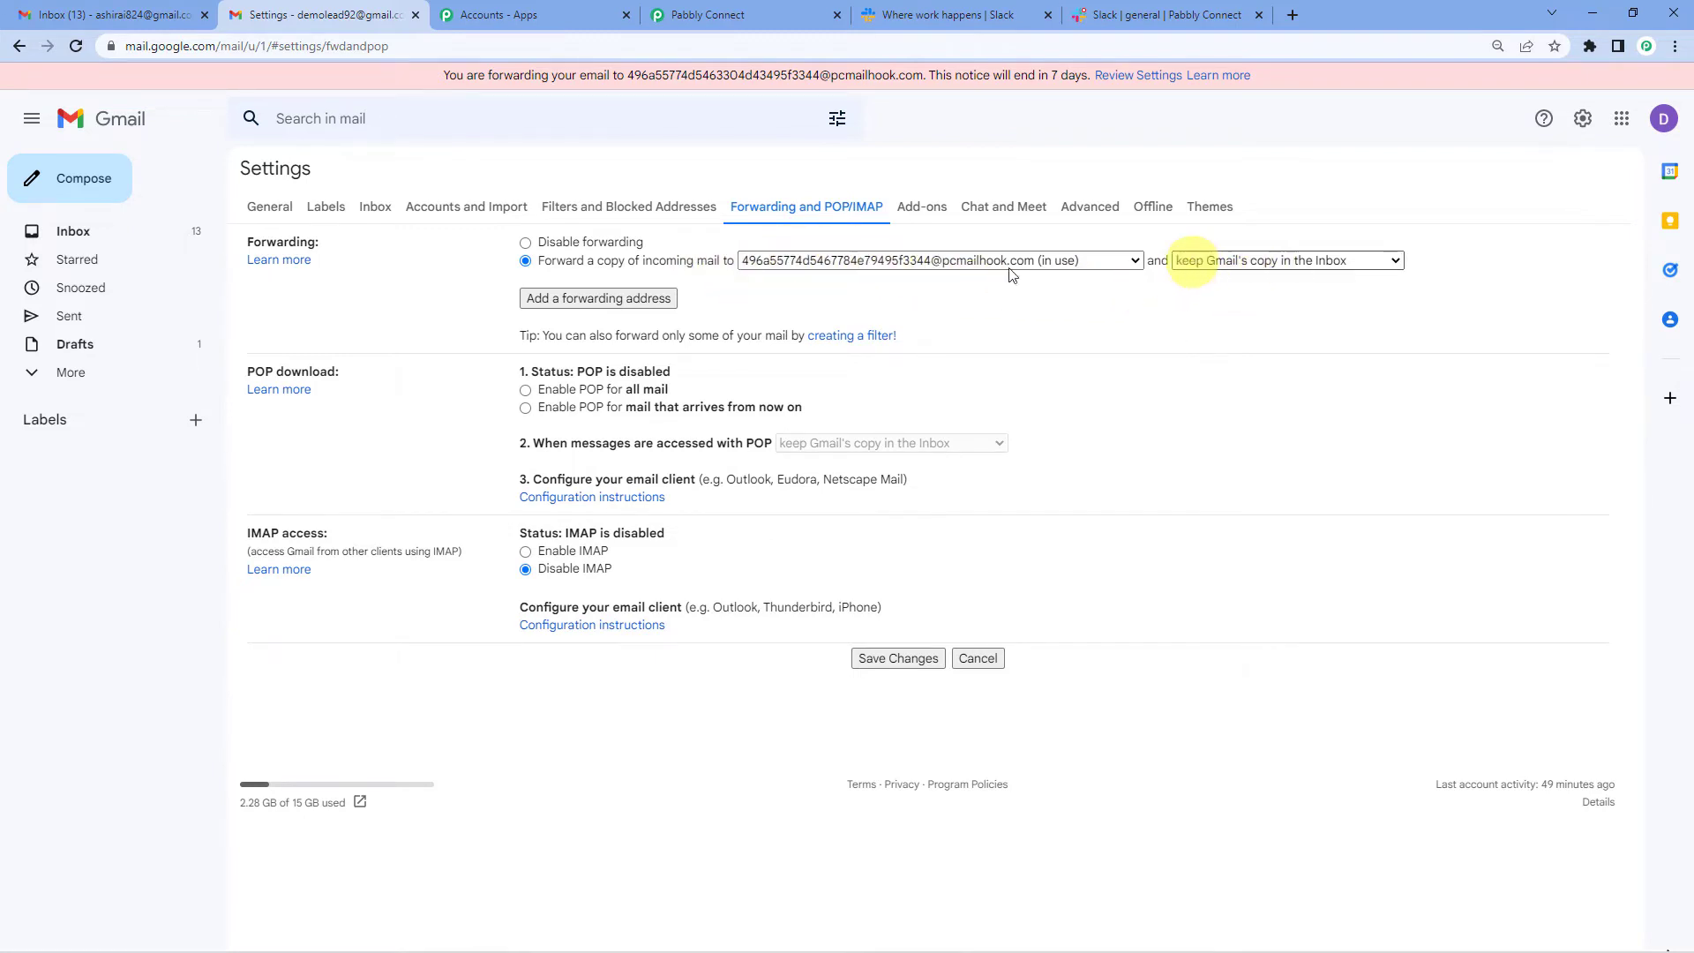
{"action": "left_click", "coordinate": [897, 655]}
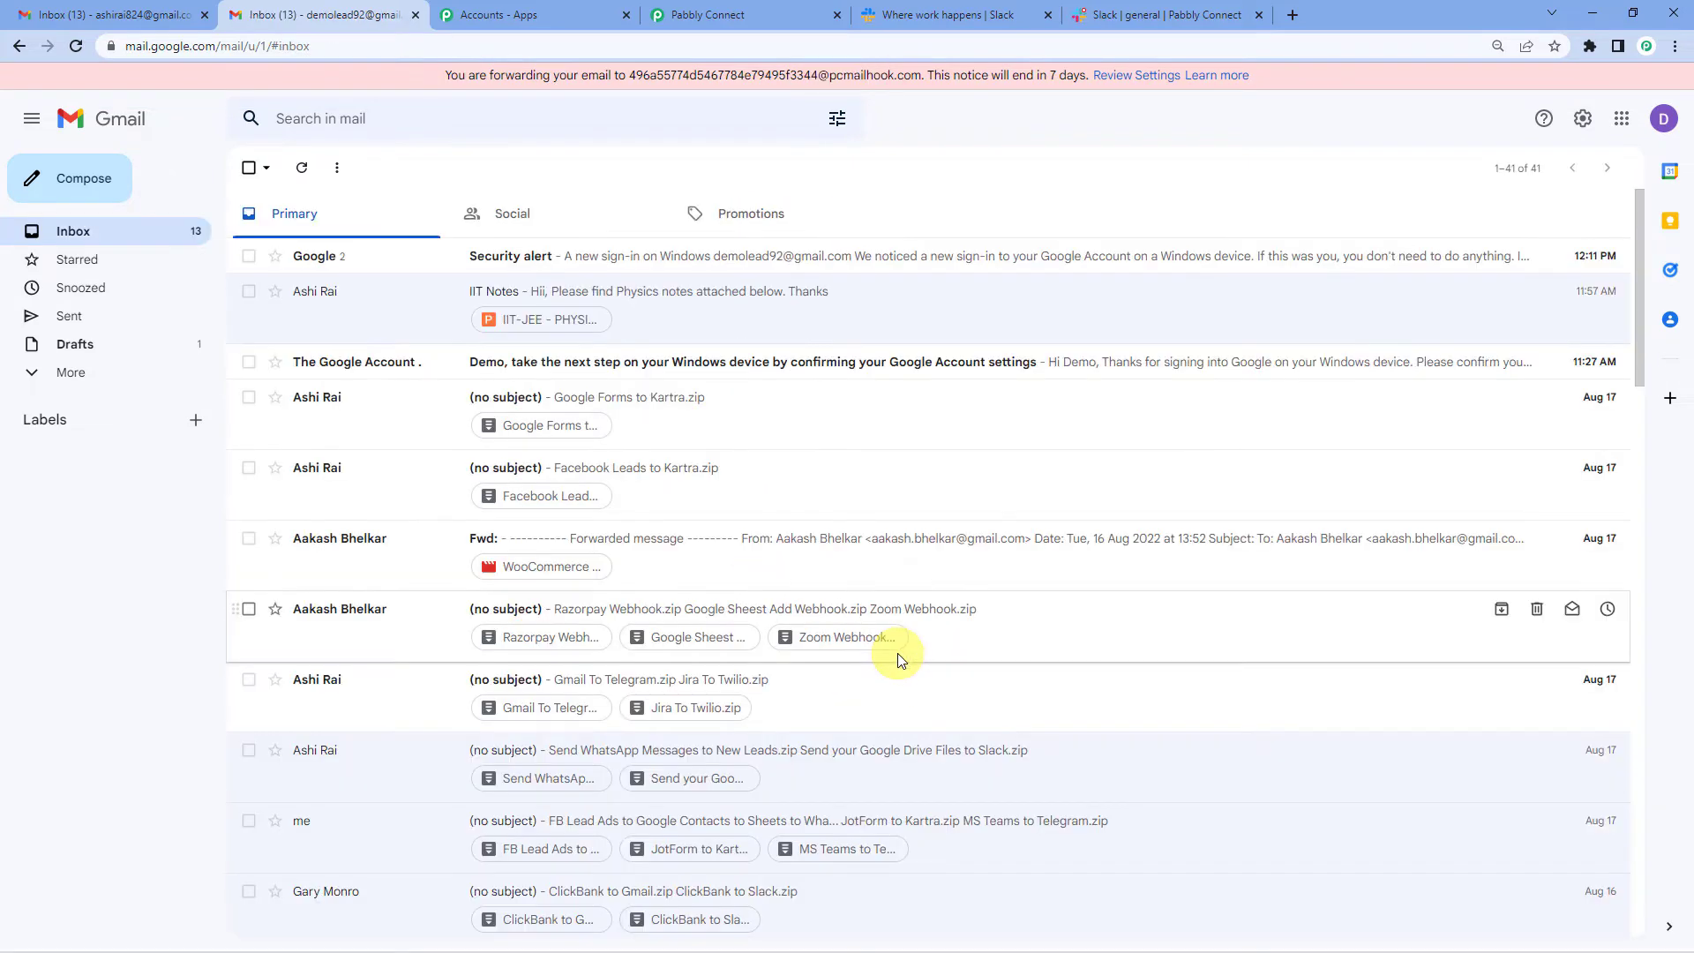
Re-capture the Email Parser response in Pabbly Connect, confirming with Yes
{"action": "left_click", "coordinate": [685, 7]}
{"action": "scroll", "coordinate": [650, 321], "scroll_direction": "up", "scroll_amount": 2}
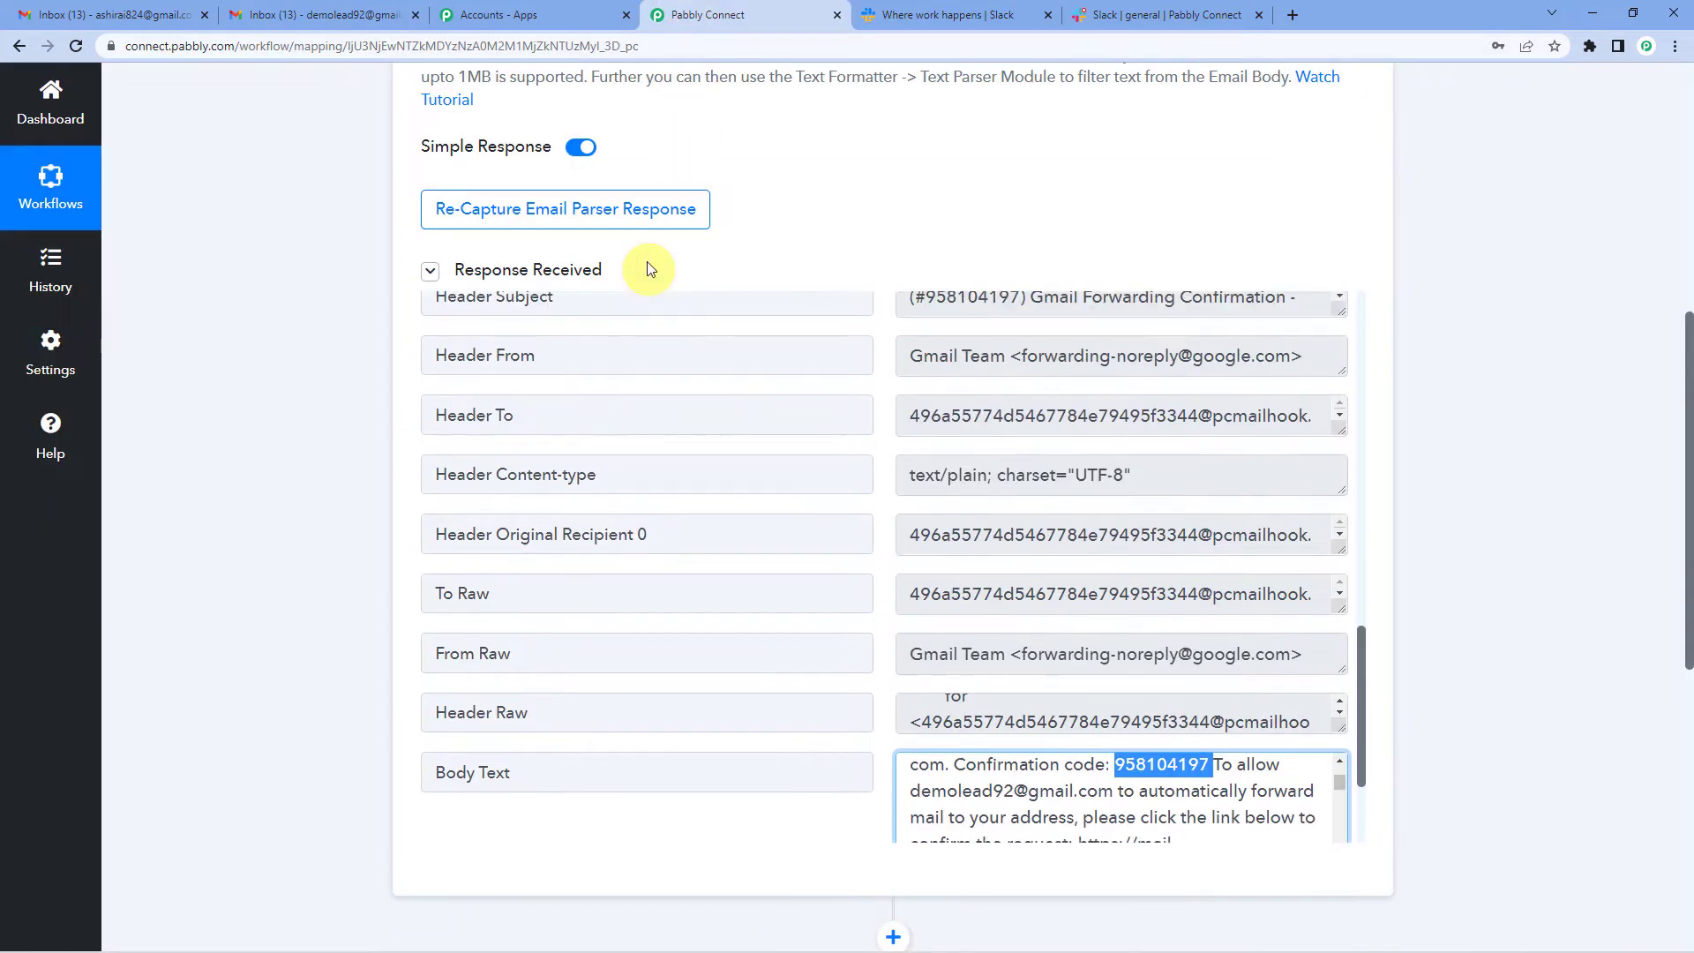
{"action": "left_click", "coordinate": [644, 215]}
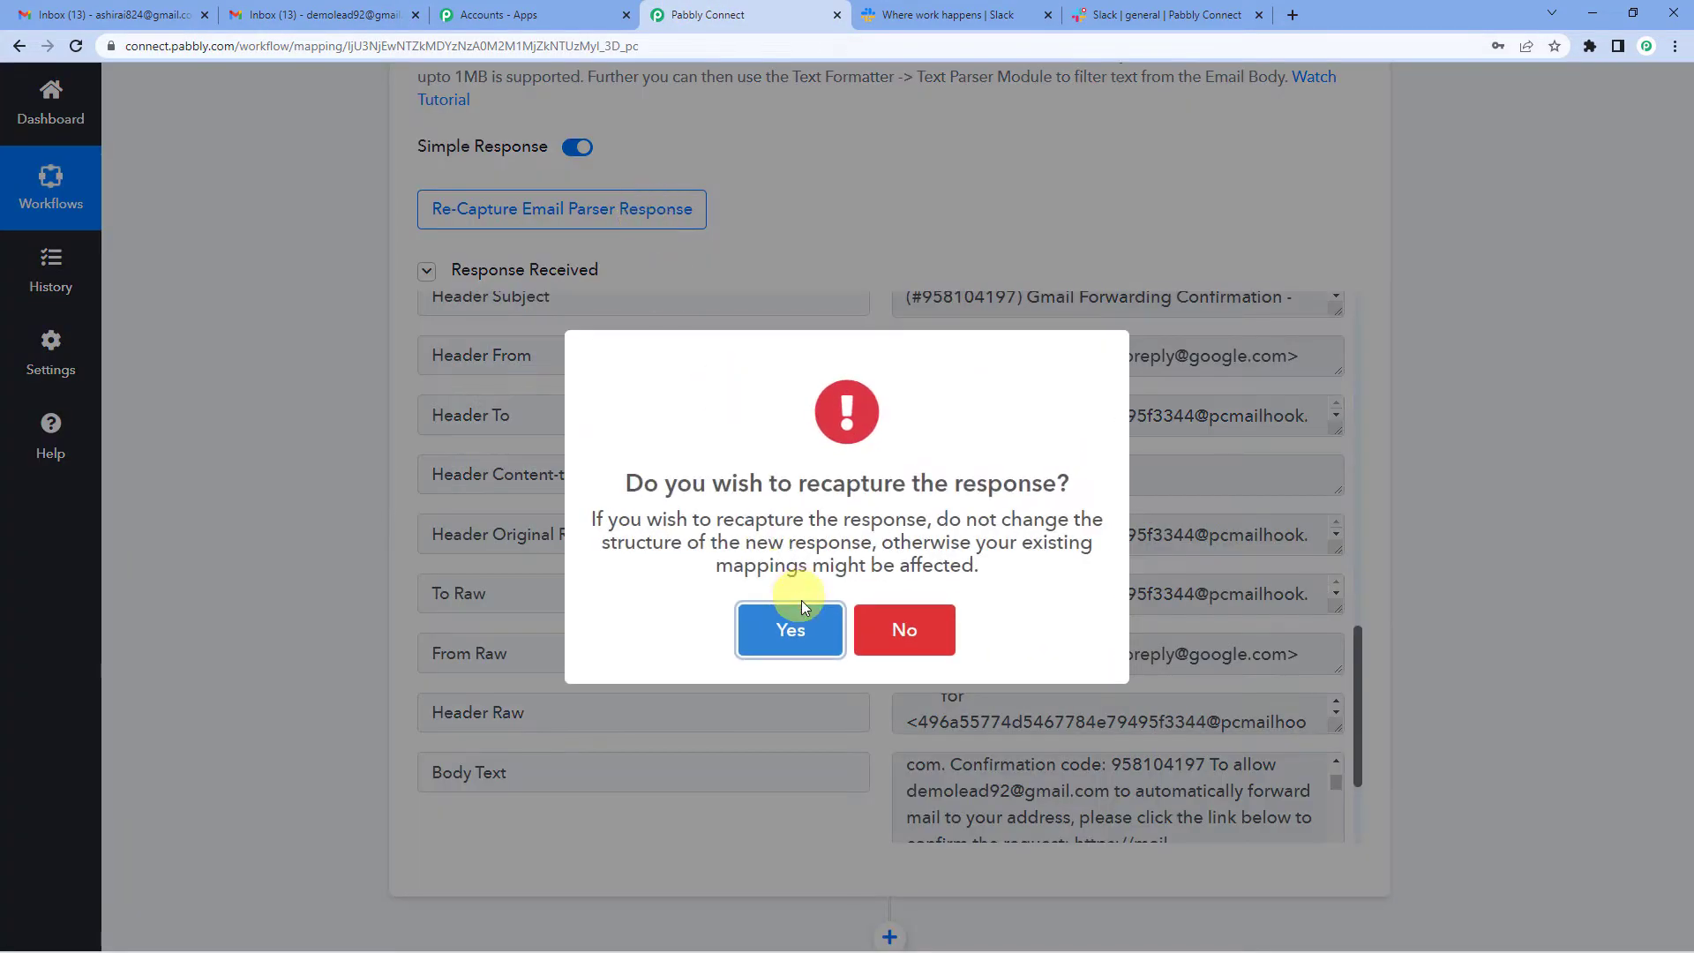
{"action": "left_click", "coordinate": [784, 649]}
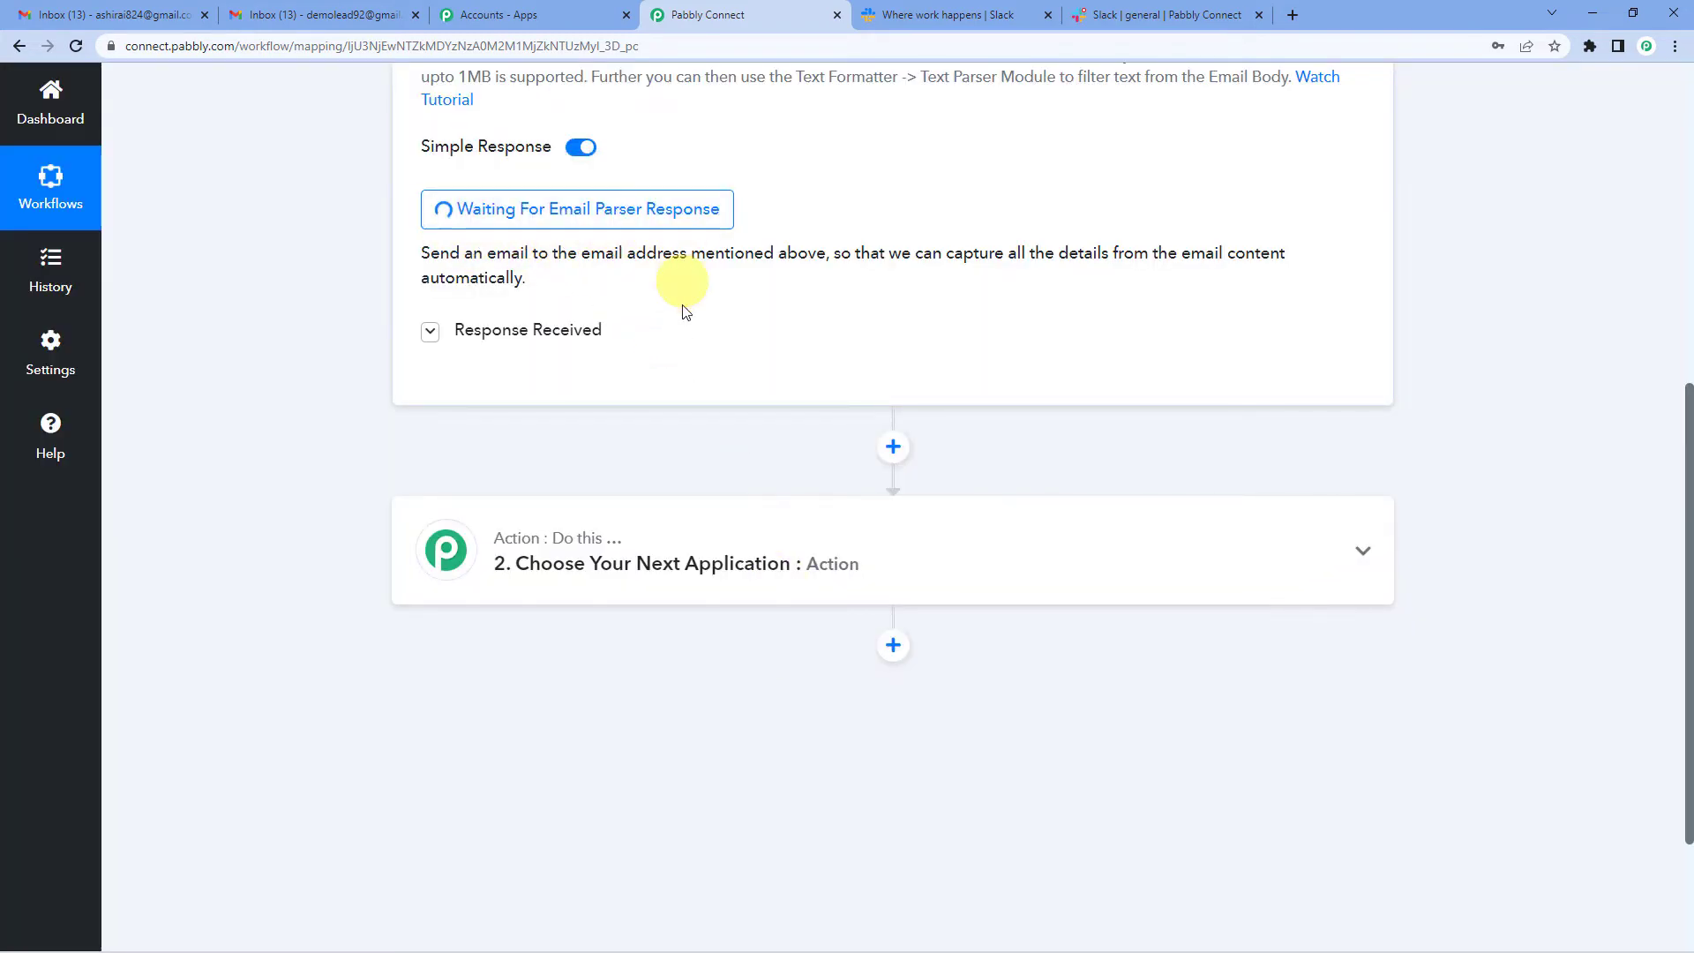
{"action": "scroll", "coordinate": [598, 390], "scroll_direction": "up", "scroll_amount": 4}
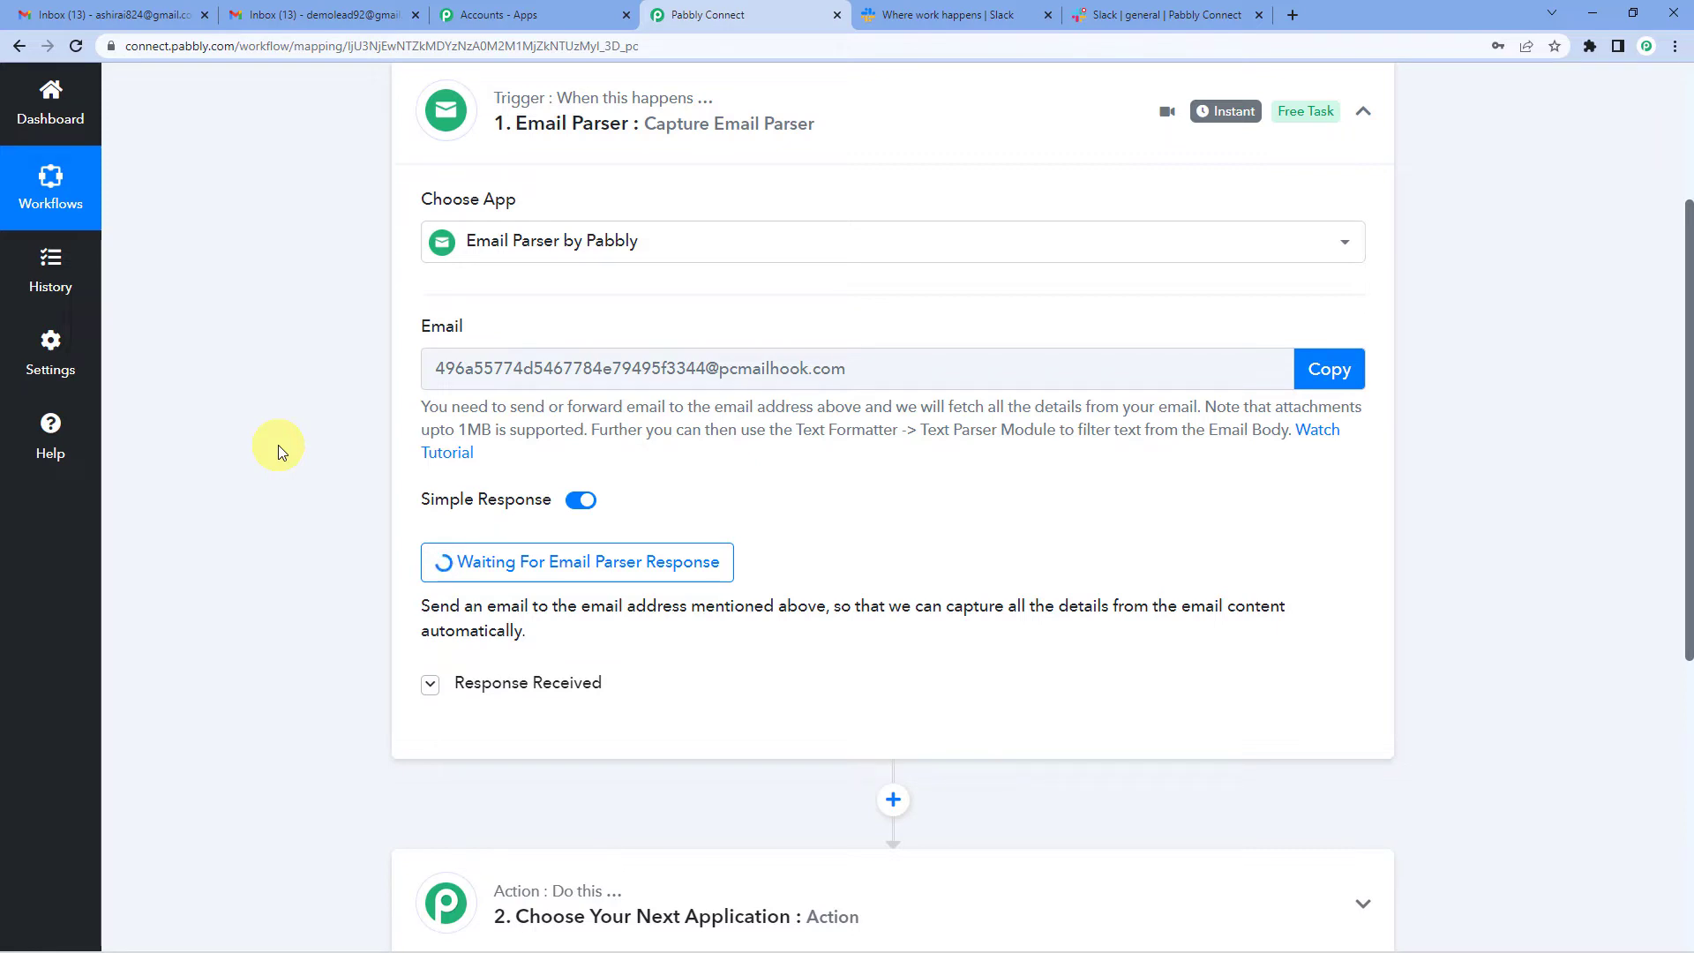
Paste Travel Brochure.png into the Travel Brouchre email draft
{"action": "left_click", "coordinate": [152, 13]}
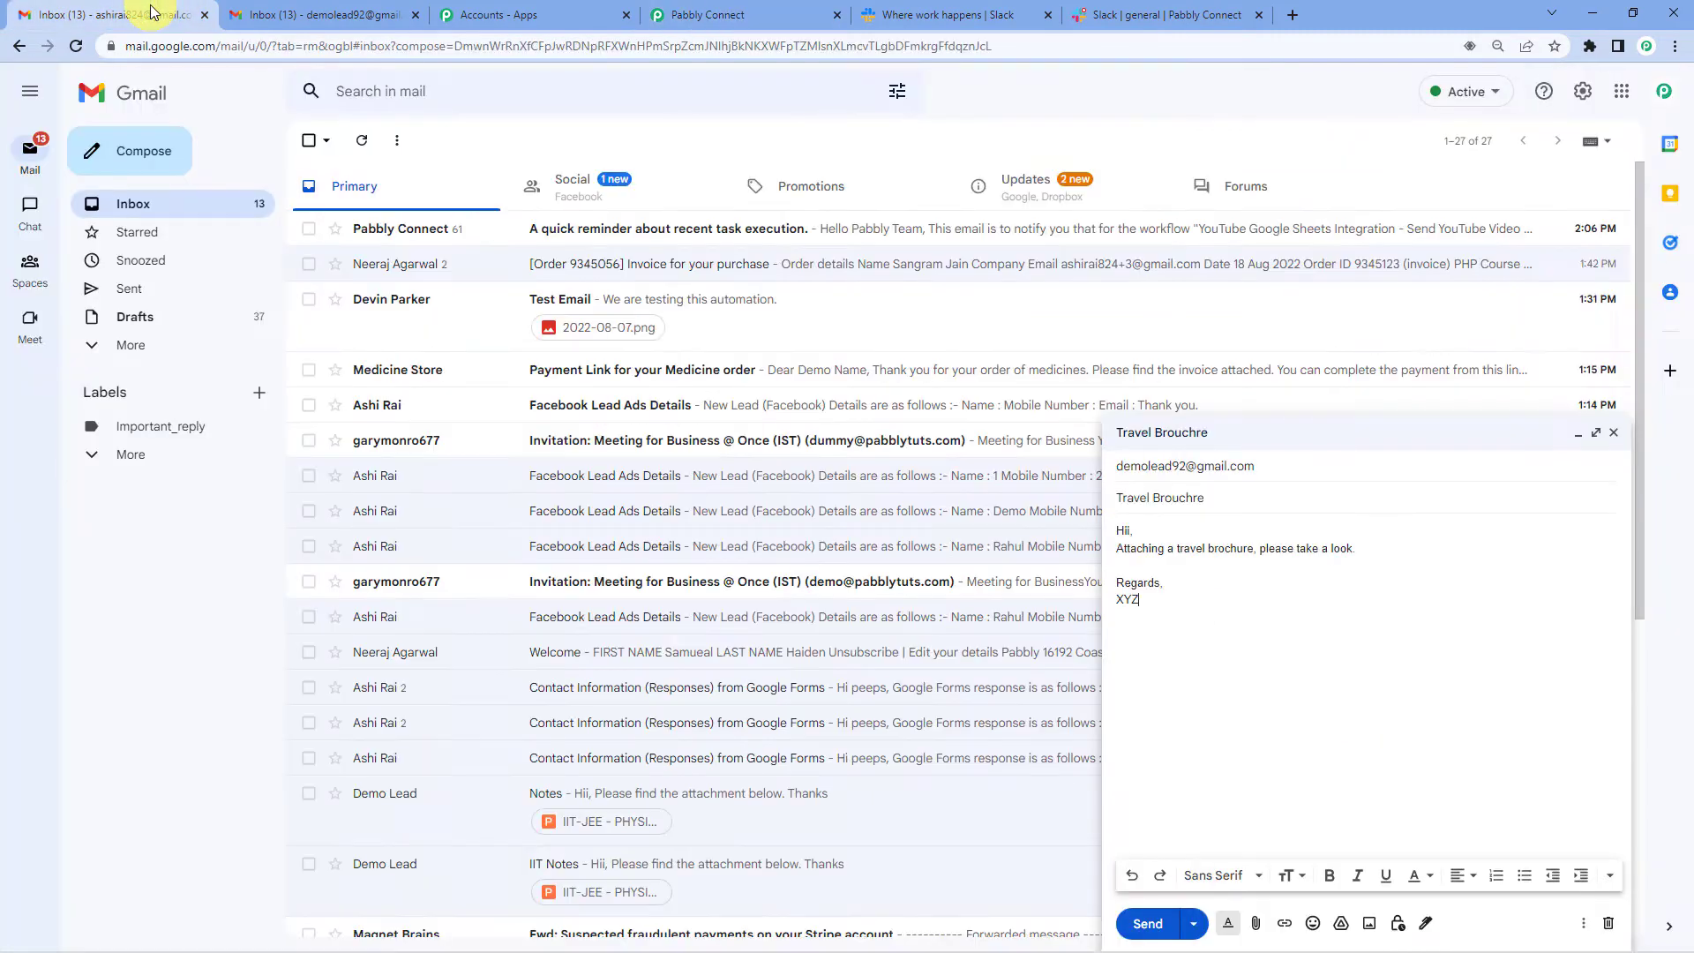
{"action": "left_click", "coordinate": [1227, 607]}
{"action": "key", "text": "ctrl+v"}
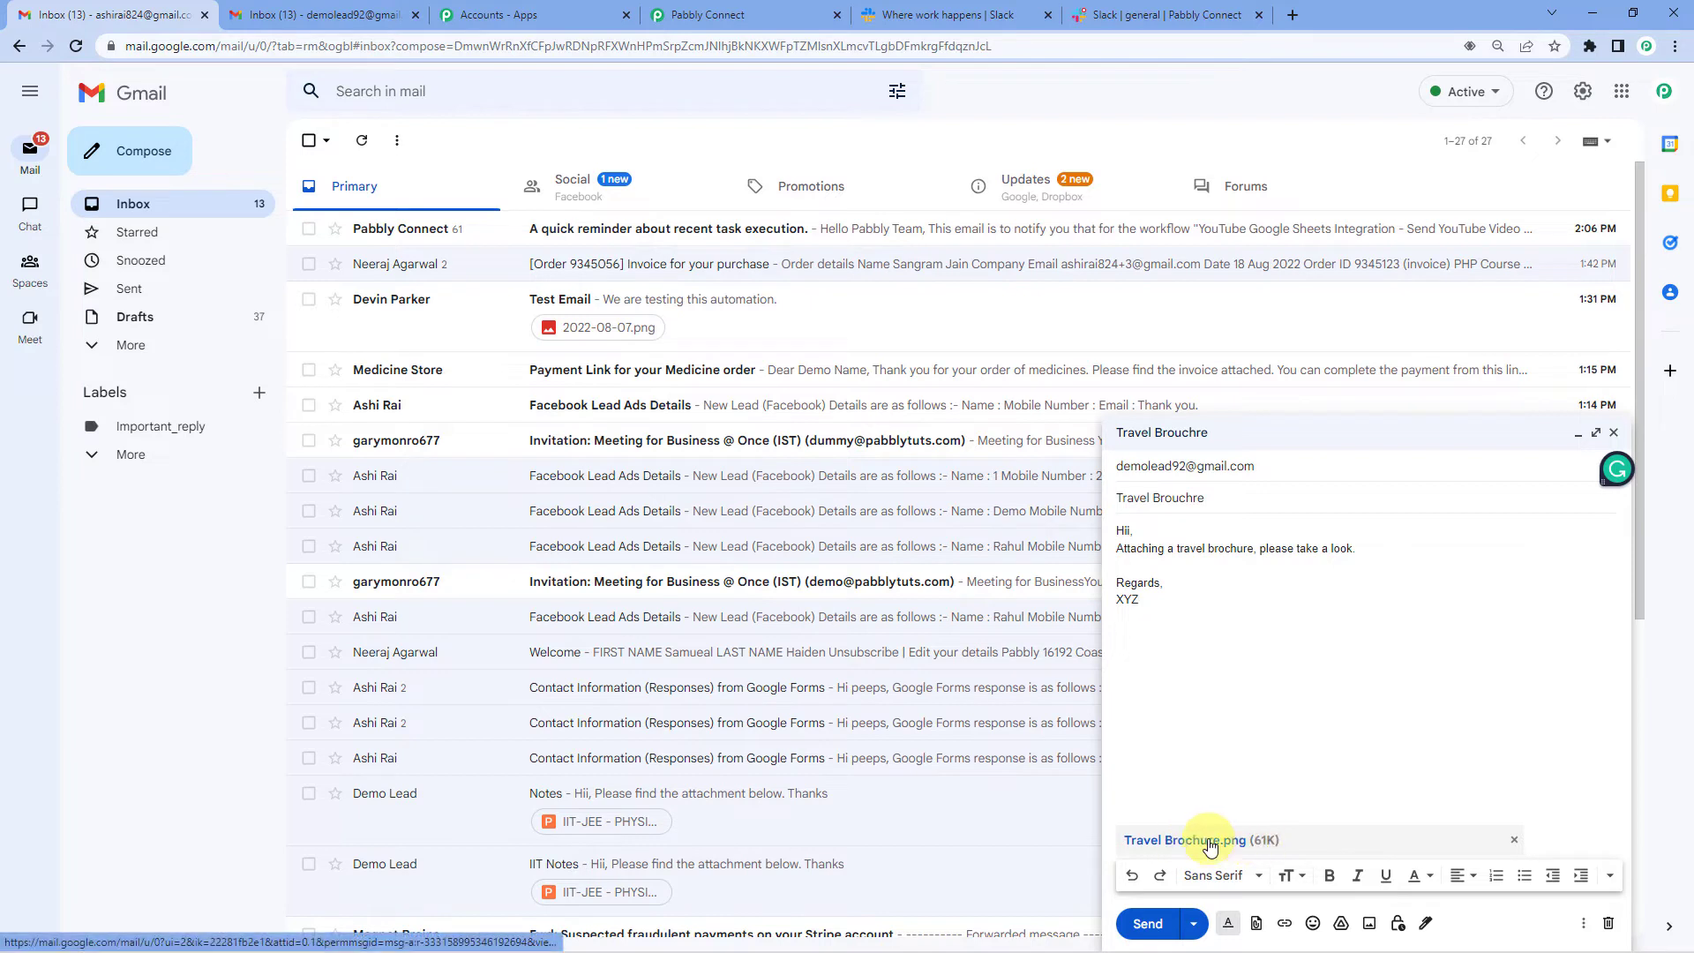
Check the recipient, send the email, and open the receiving Gmail inbox
{"action": "left_click", "coordinate": [1215, 474]}
{"action": "mouse_move", "coordinate": [1214, 470]}
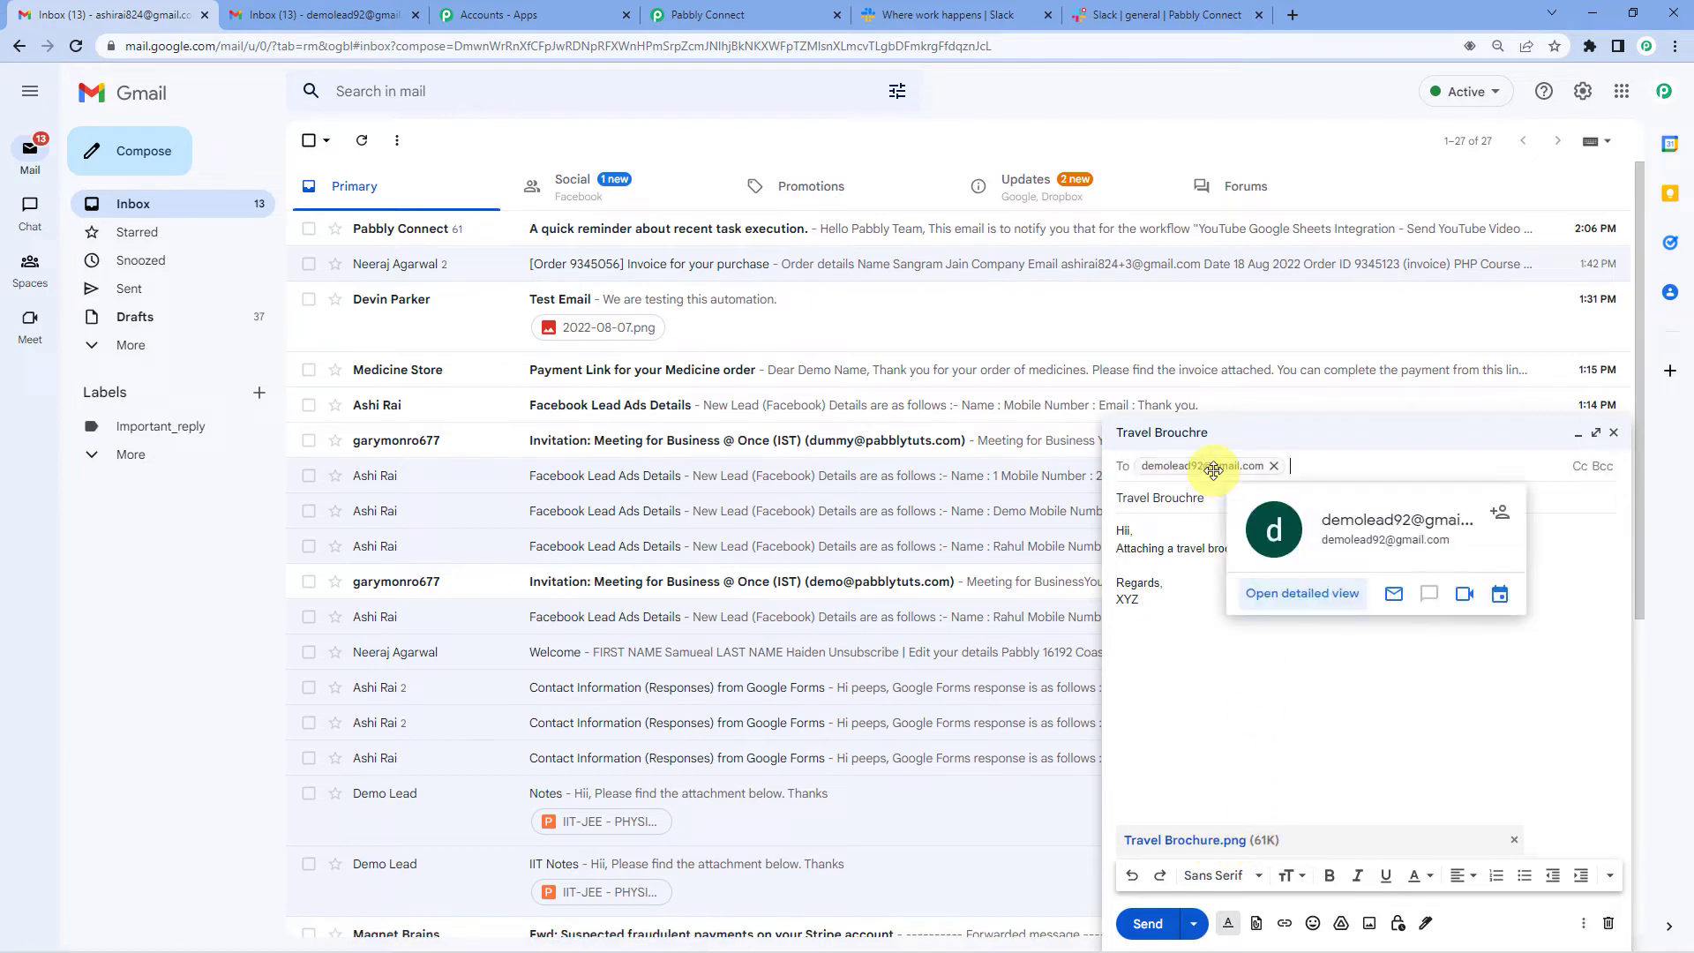
{"action": "left_click", "coordinate": [1192, 540]}
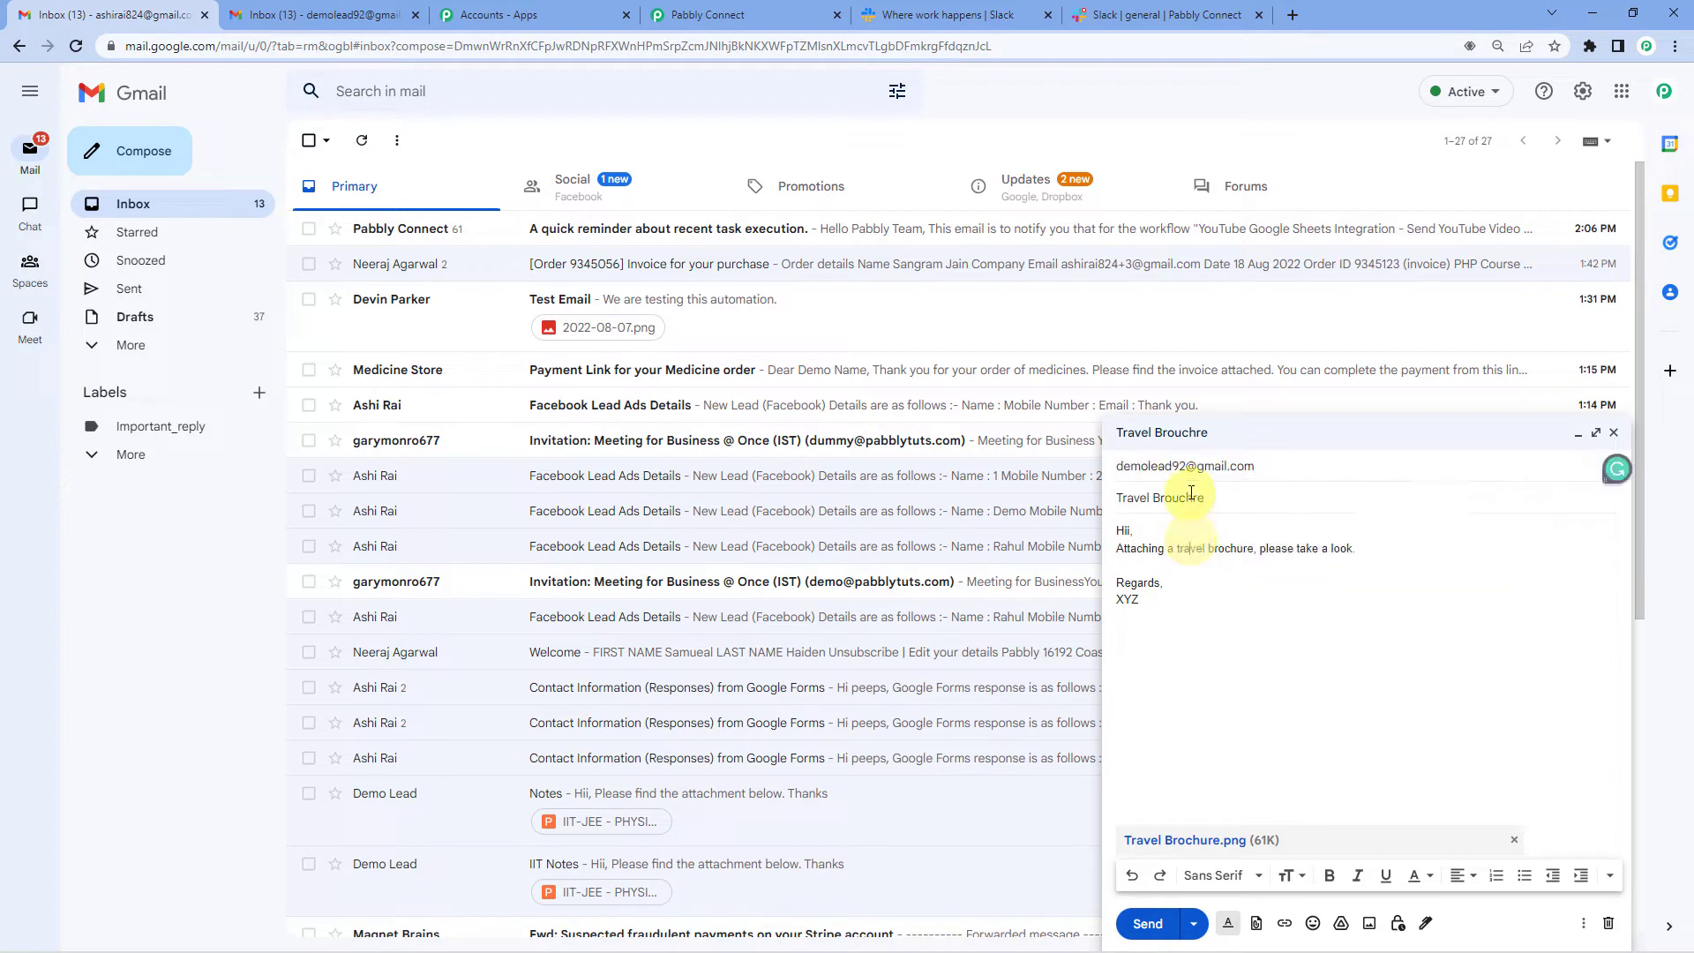
{"action": "mouse_move", "coordinate": [1200, 465]}
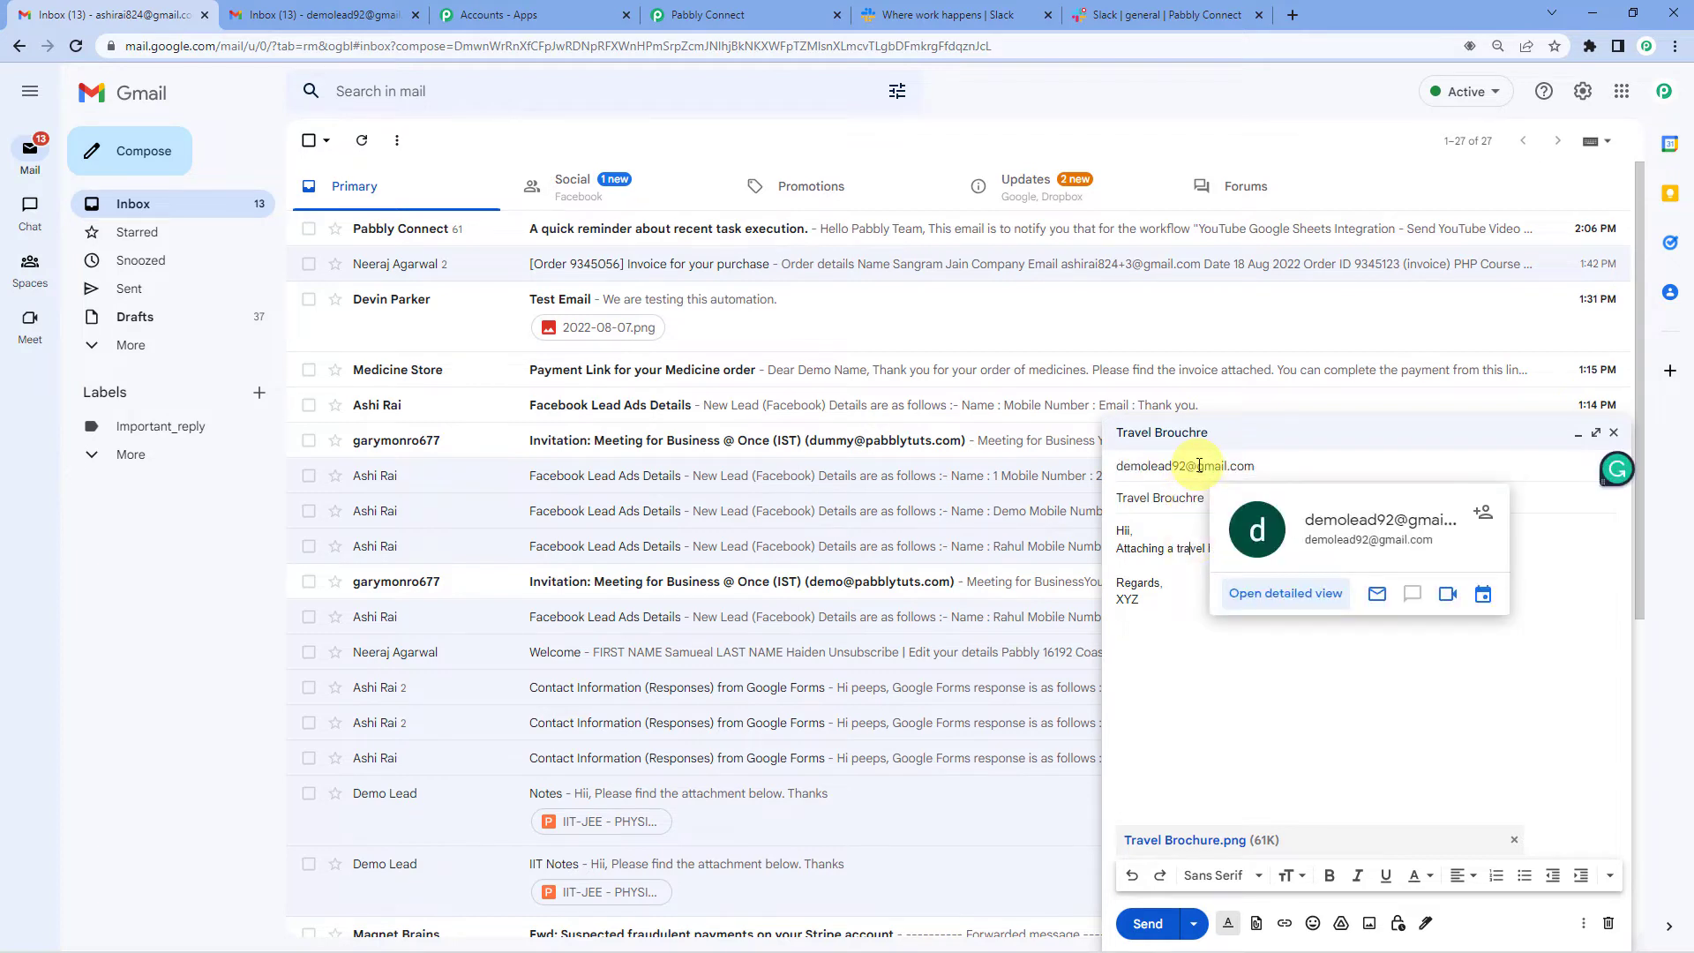
{"action": "left_click", "coordinate": [1156, 562]}
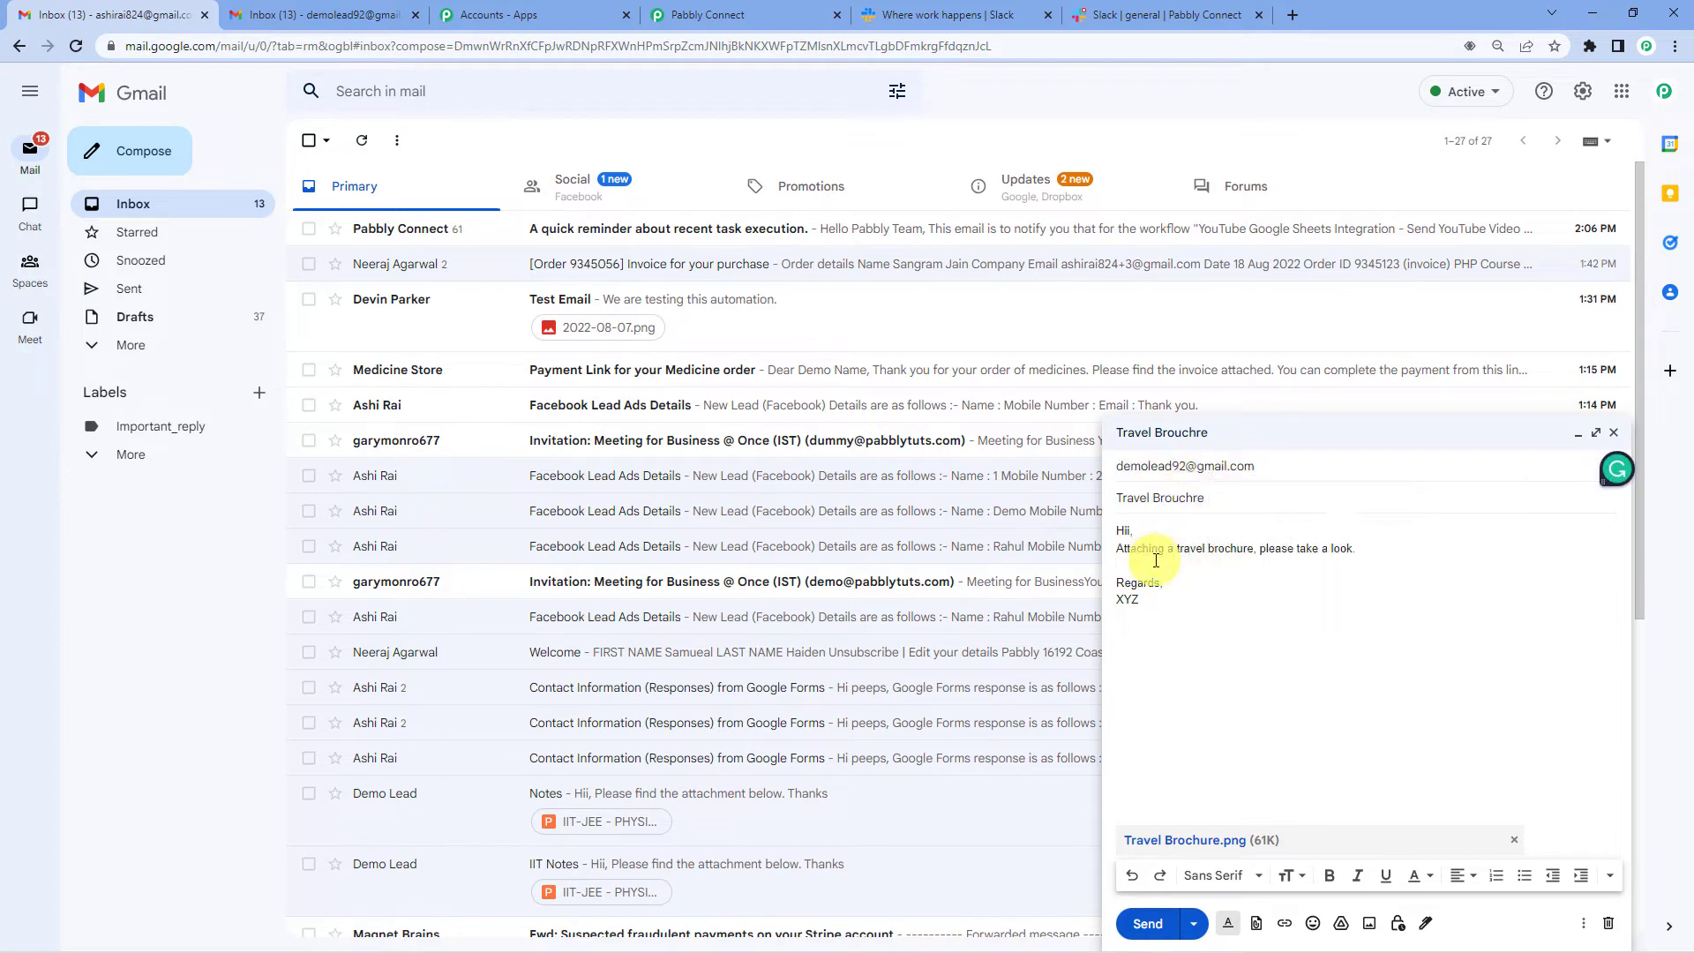
{"action": "left_click", "coordinate": [1147, 924]}
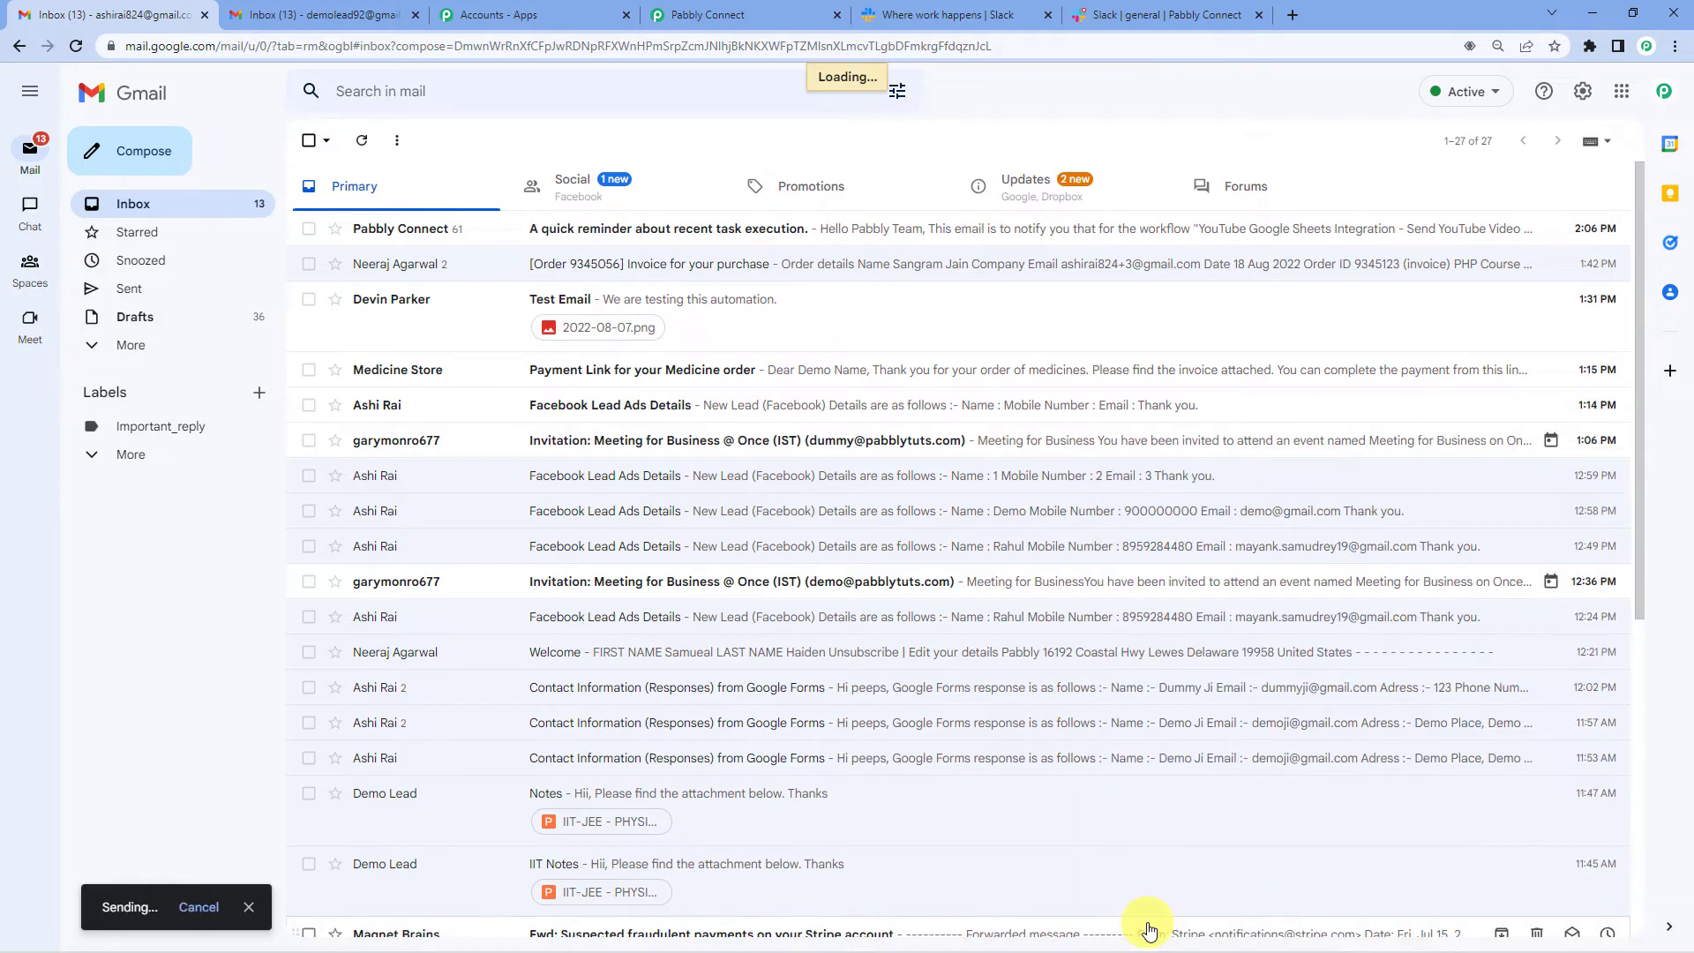
{"action": "left_click", "coordinate": [311, 11]}
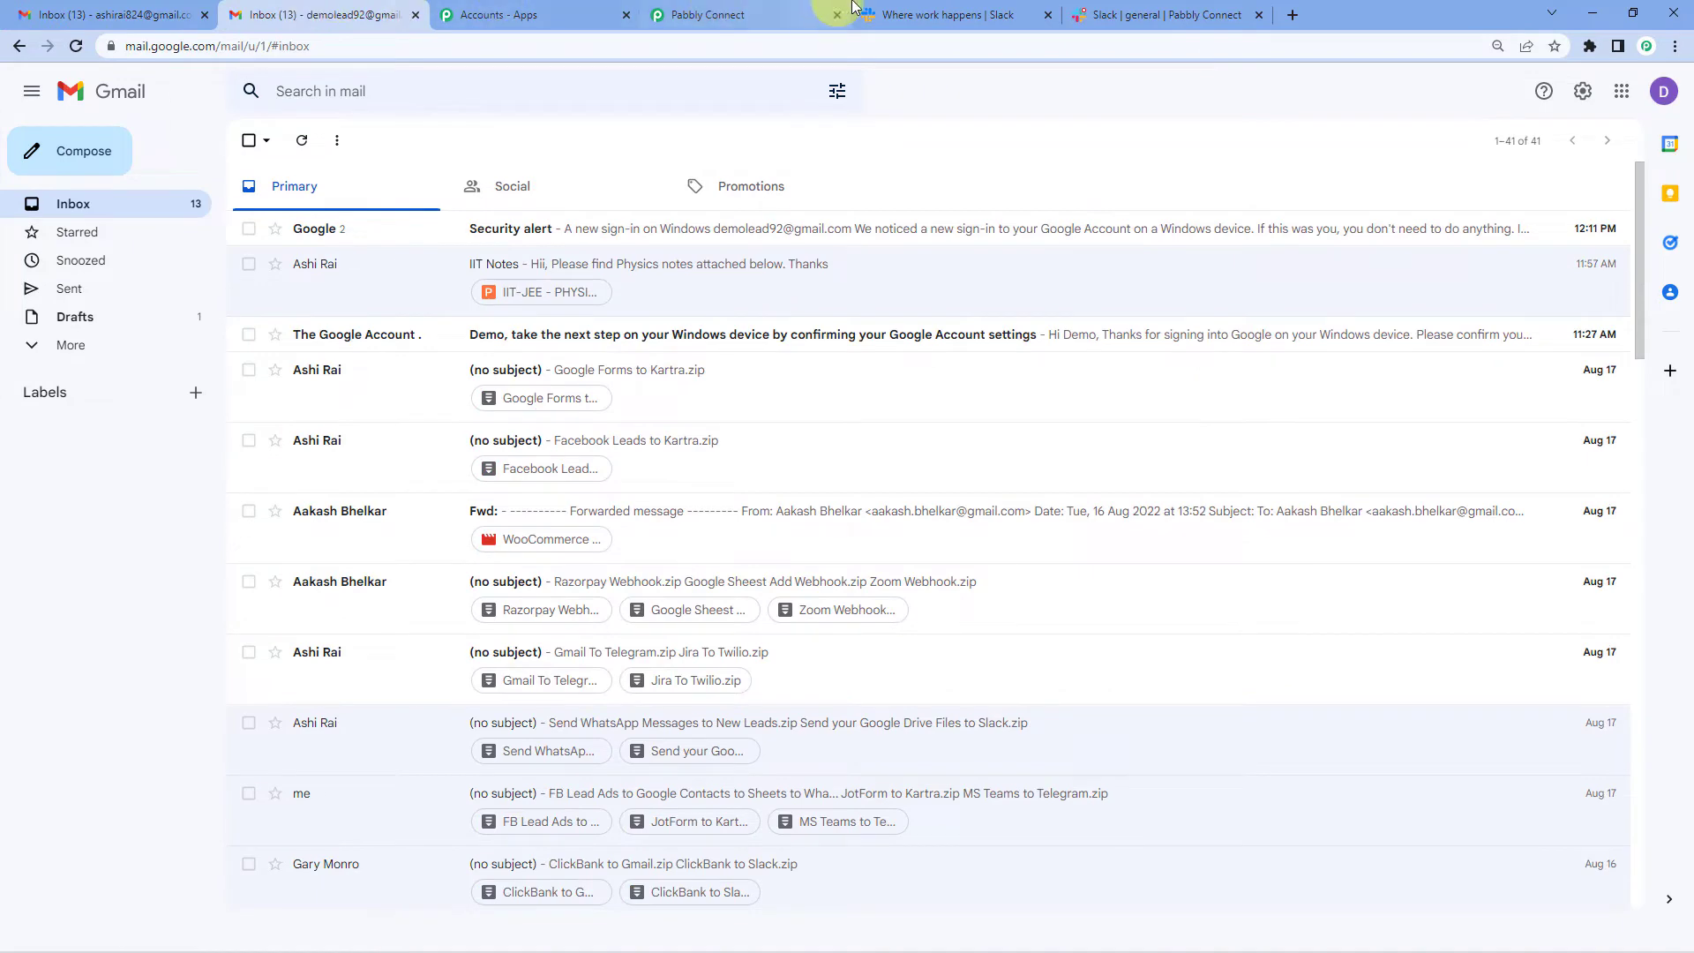
Review the captured email's Header To and From Raw fields in Response Received
{"action": "left_click", "coordinate": [742, 9]}
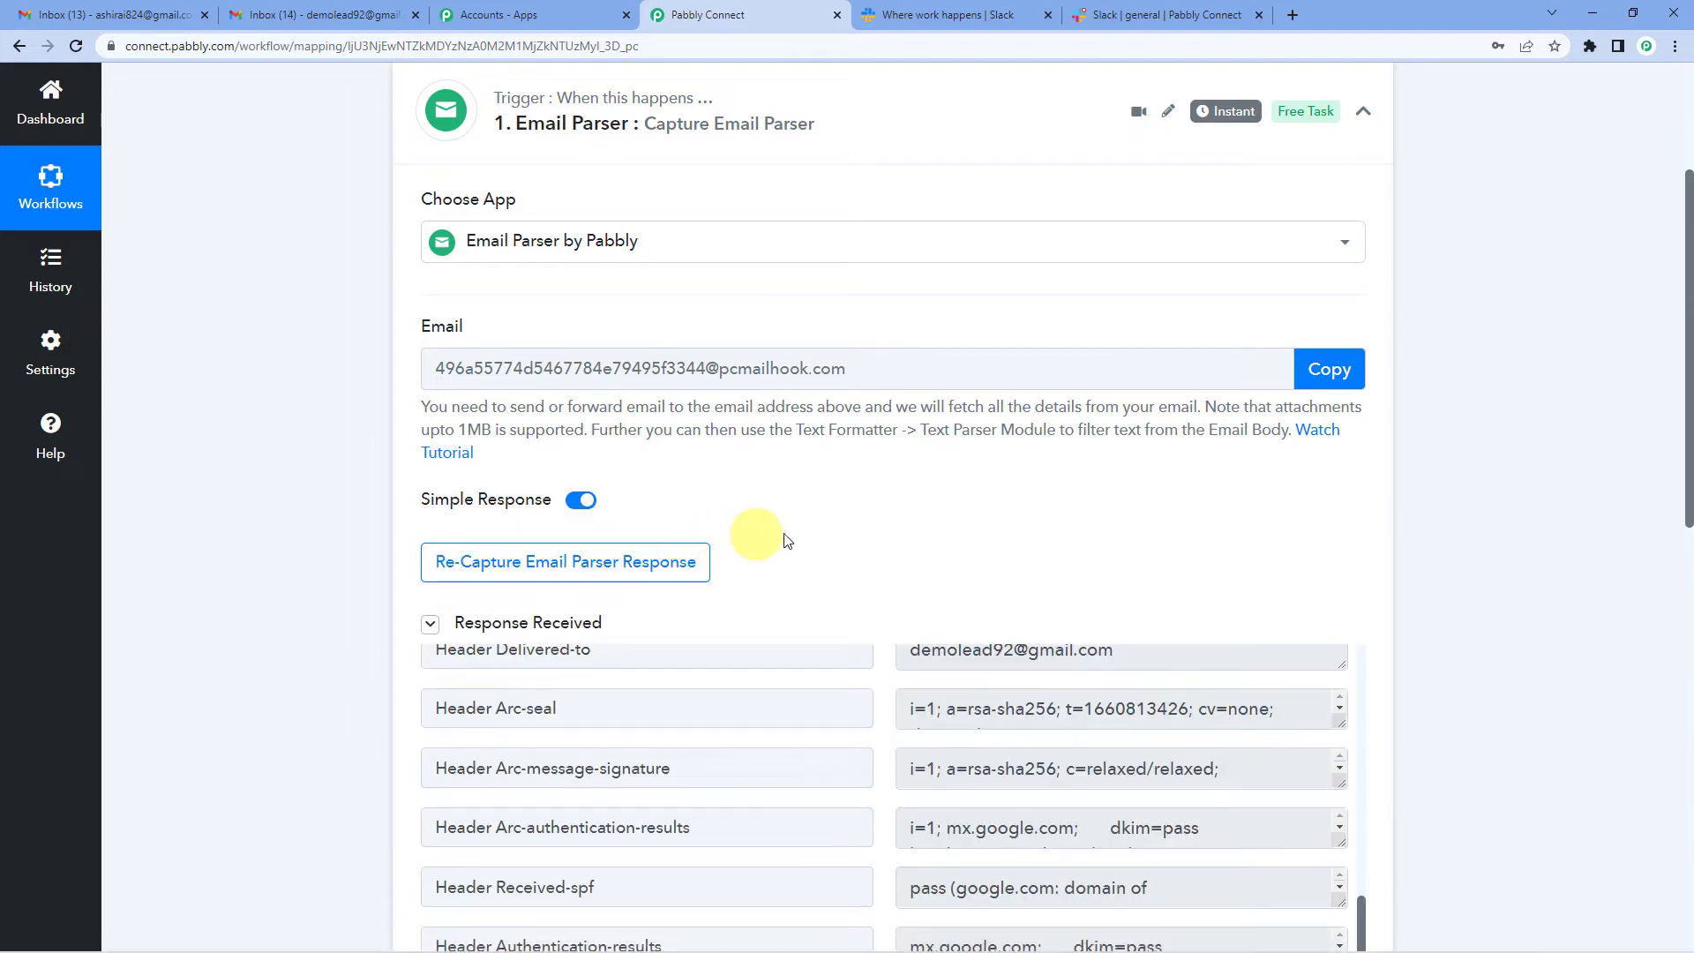
{"action": "scroll", "coordinate": [863, 446], "scroll_direction": "down", "scroll_amount": 4}
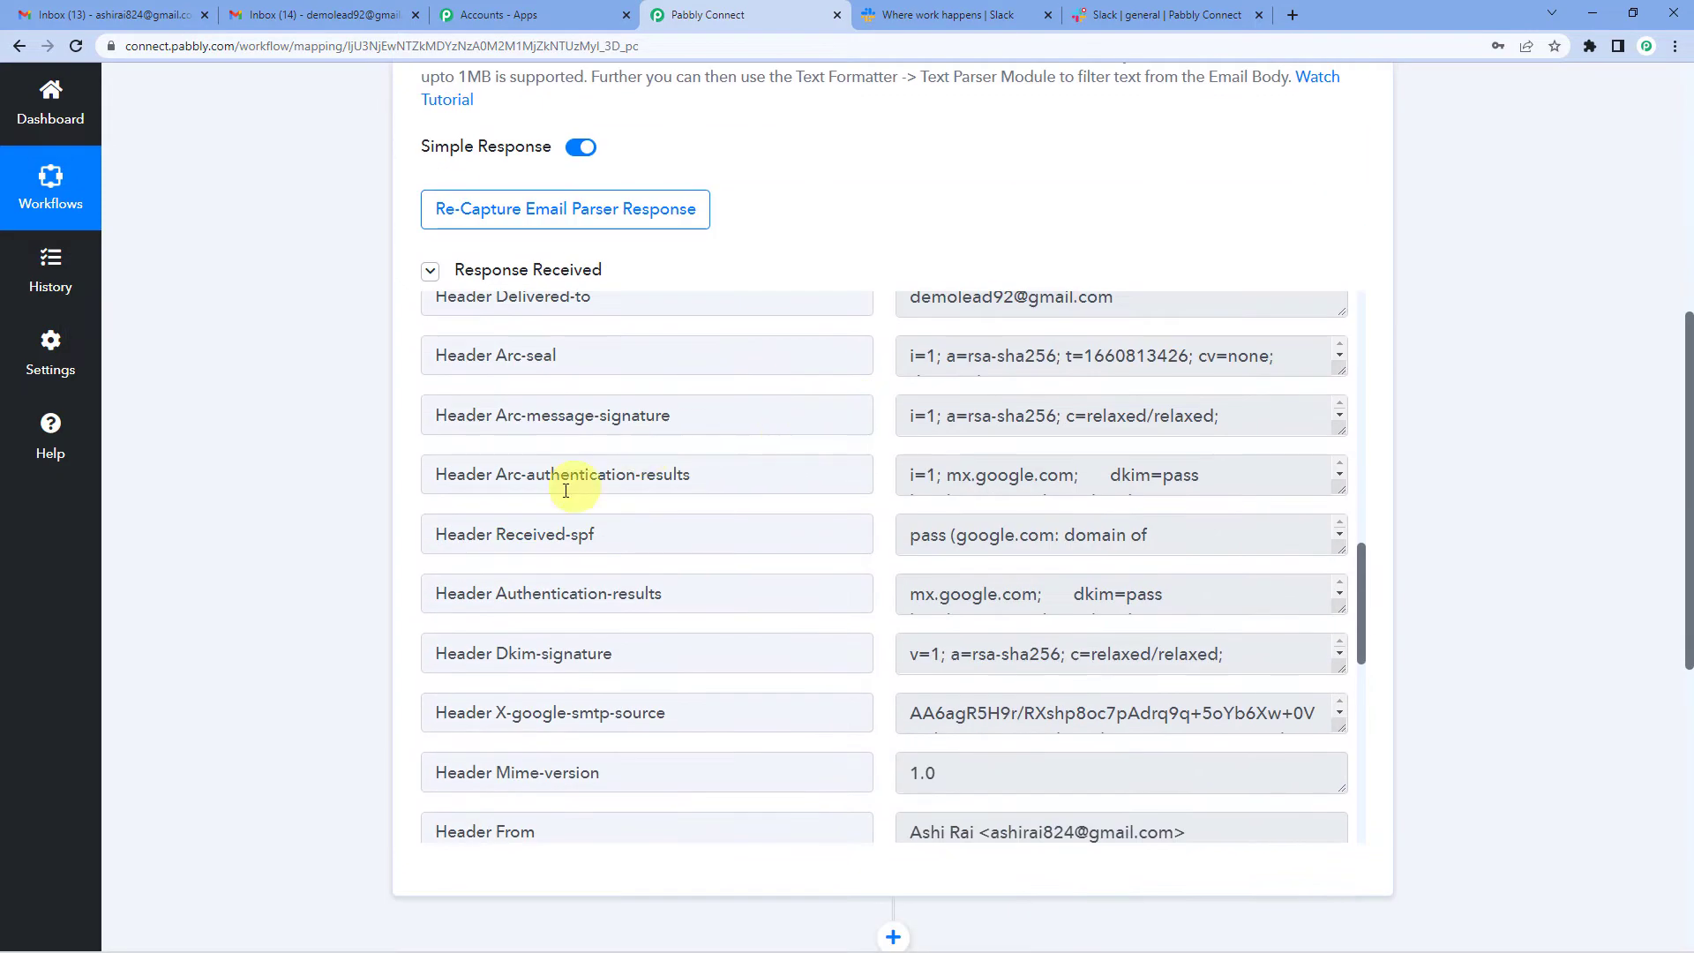
{"action": "scroll", "coordinate": [881, 442], "scroll_direction": "up", "scroll_amount": 1}
{"action": "scroll", "coordinate": [926, 375], "scroll_direction": "down", "scroll_amount": 6}
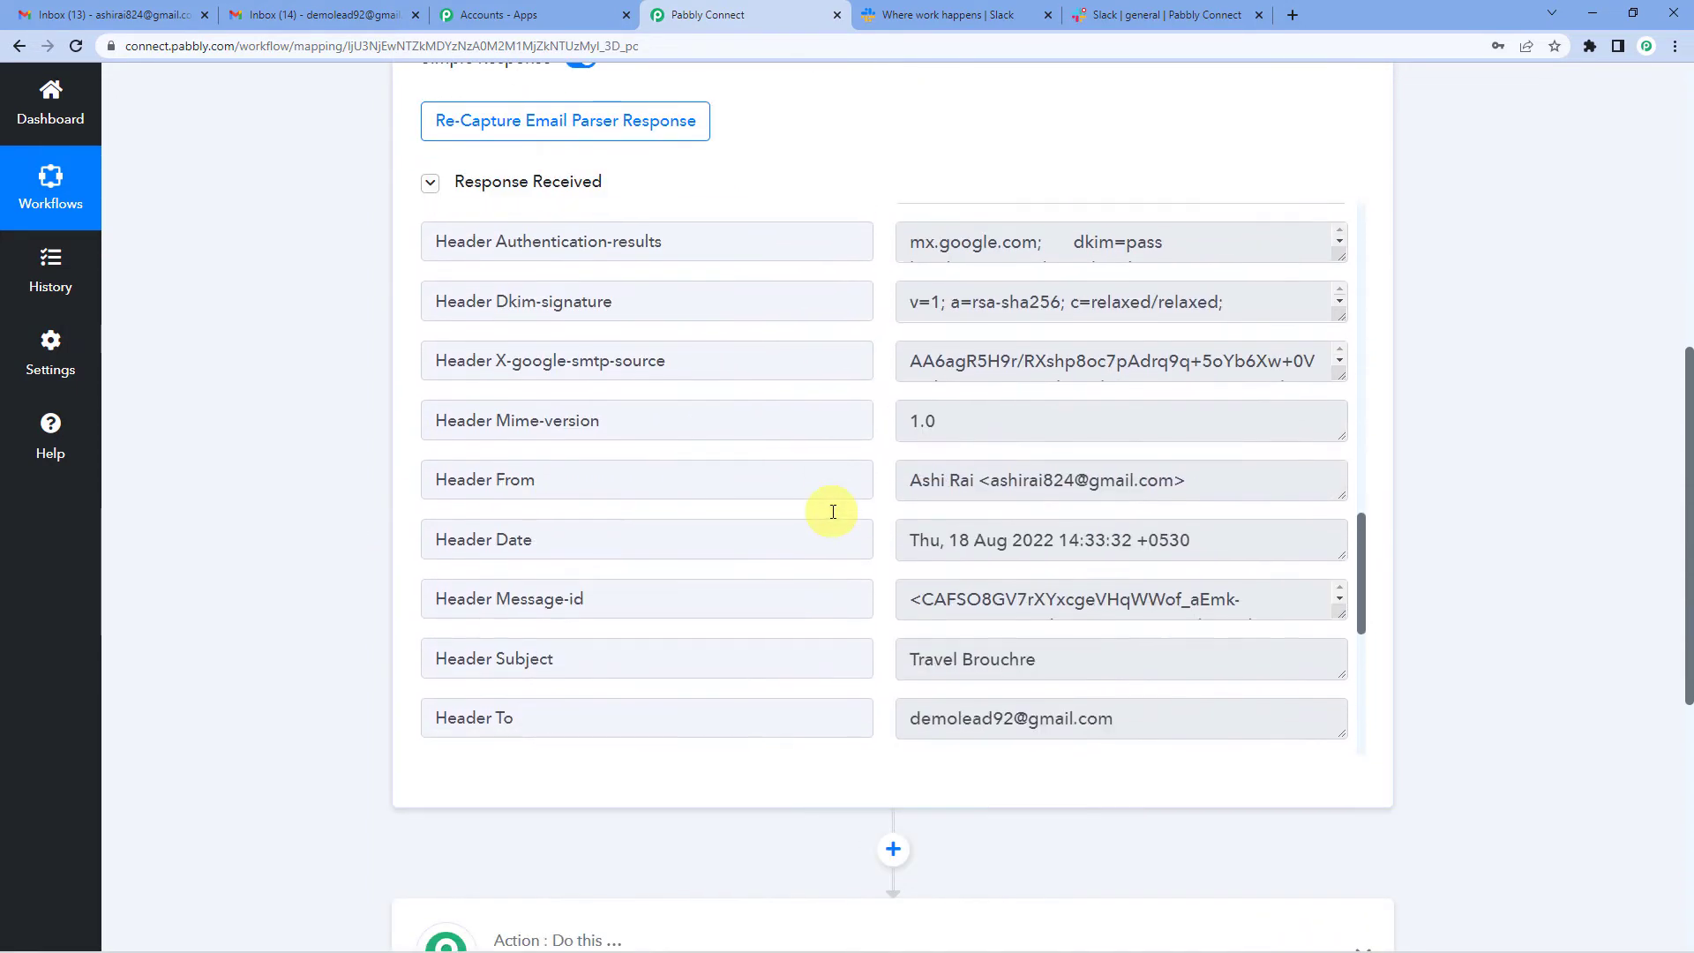
{"action": "scroll", "coordinate": [833, 512], "scroll_direction": "down", "scroll_amount": 1}
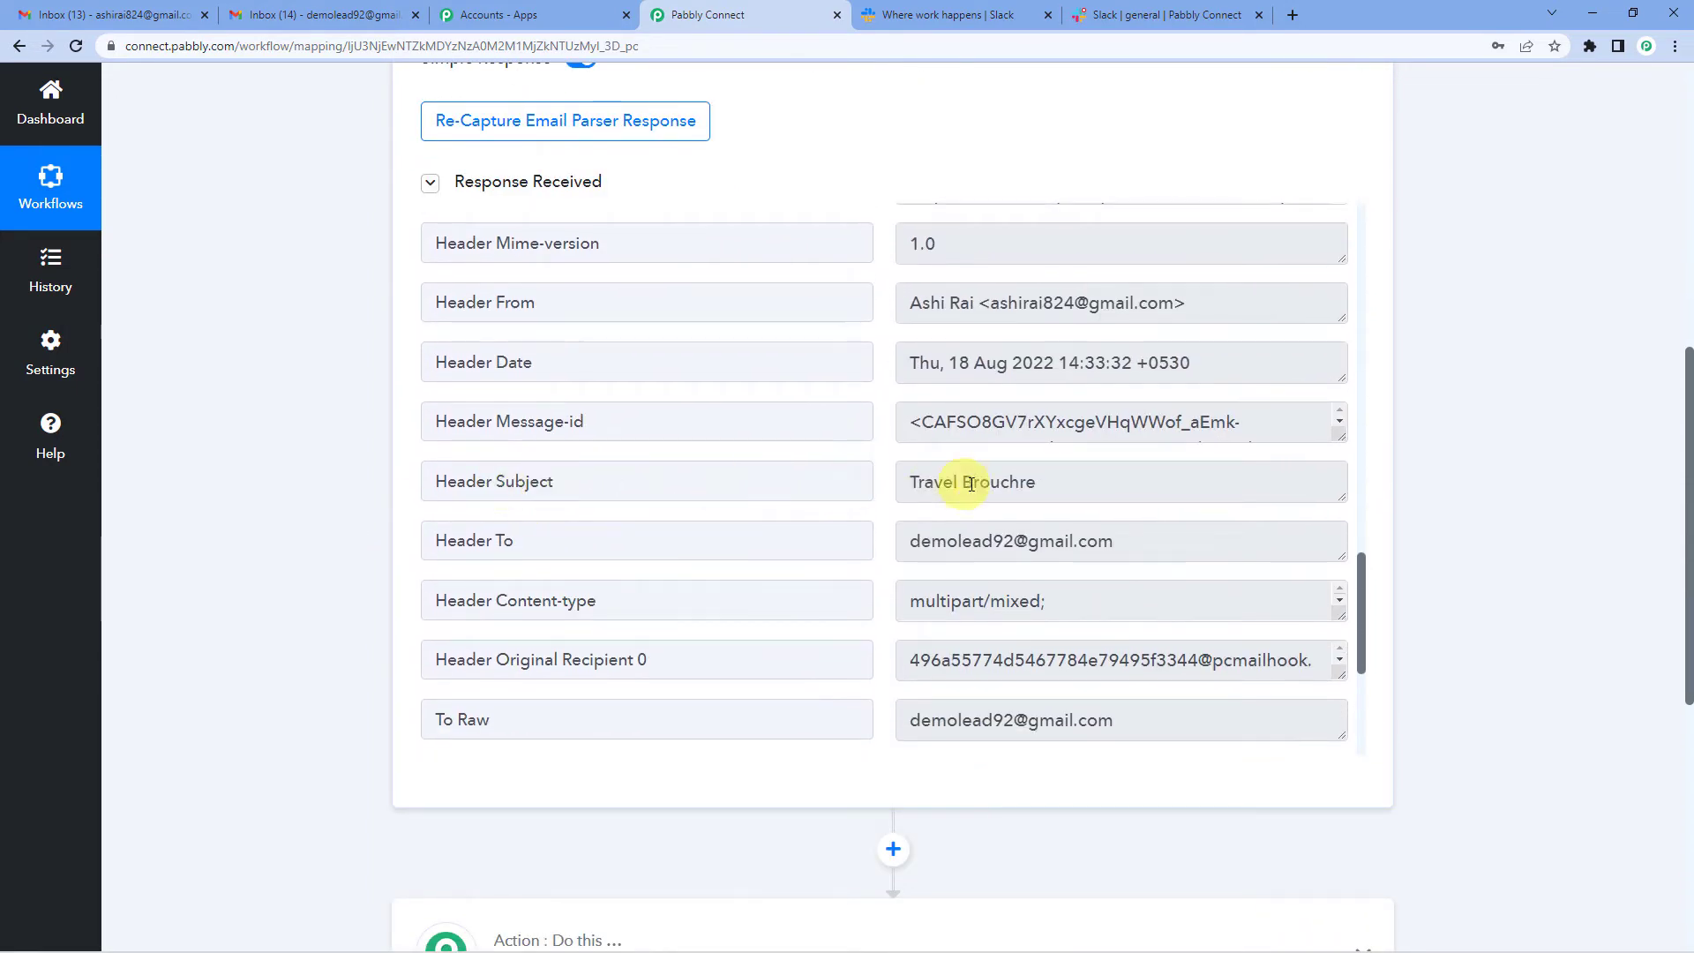
{"action": "scroll", "coordinate": [1009, 482], "scroll_direction": "down", "scroll_amount": 2}
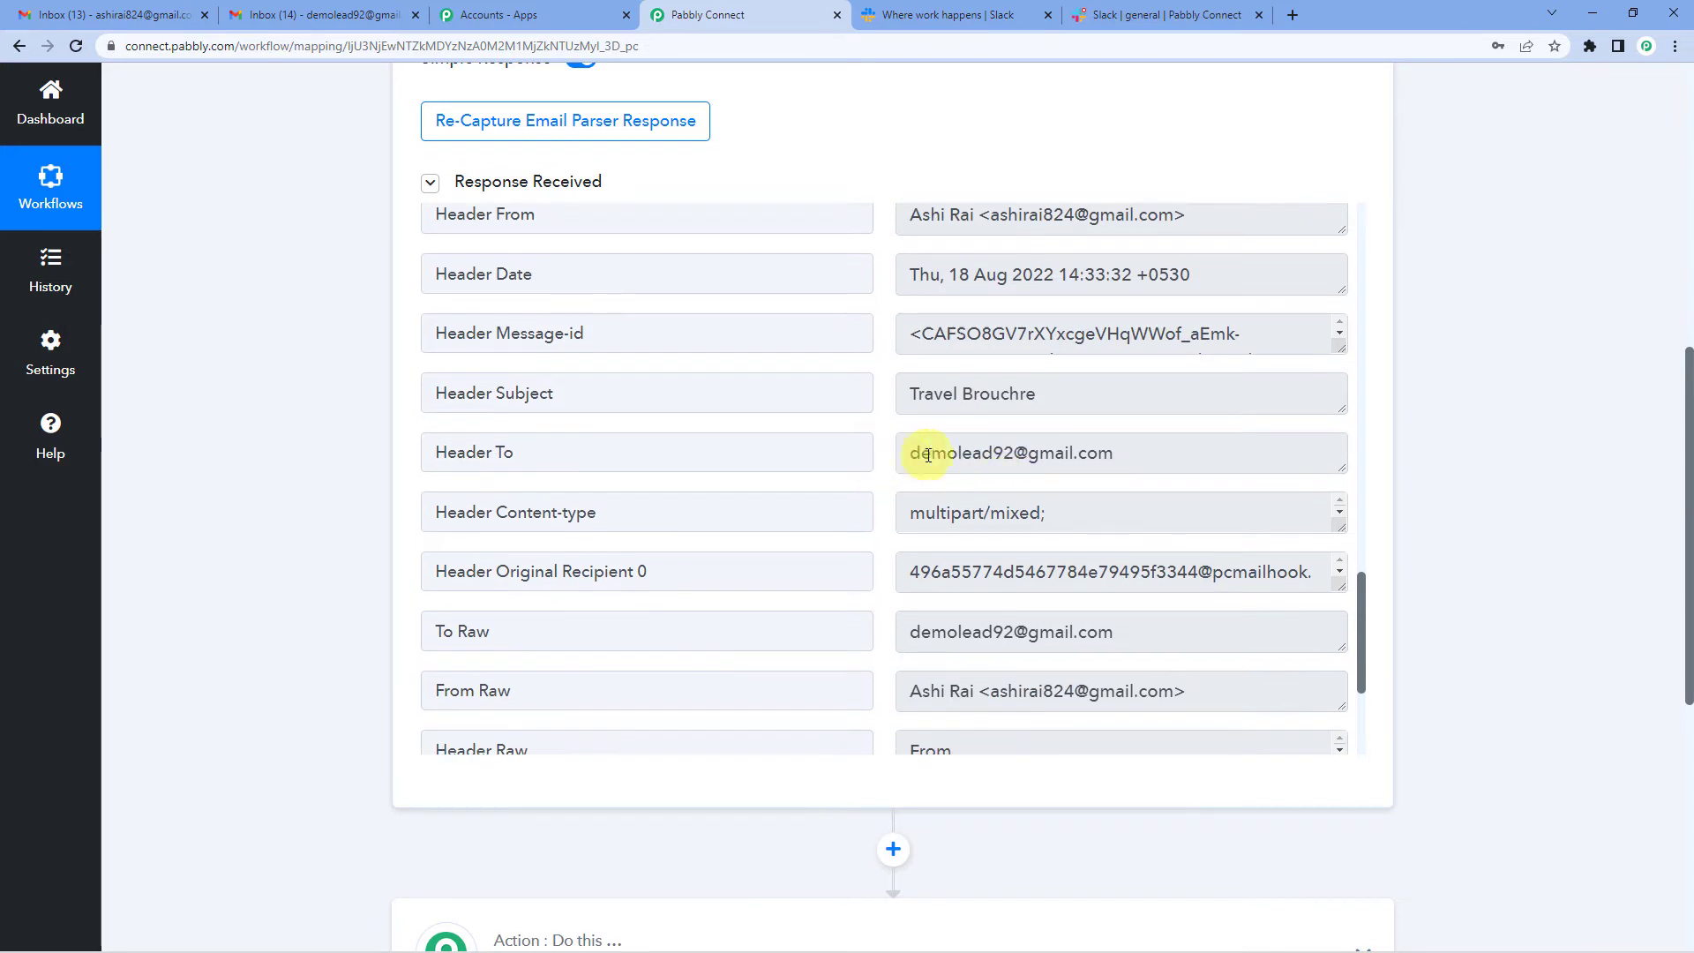
{"action": "left_click_drag", "start_coordinate": [900, 451], "coordinate": [1133, 452]}
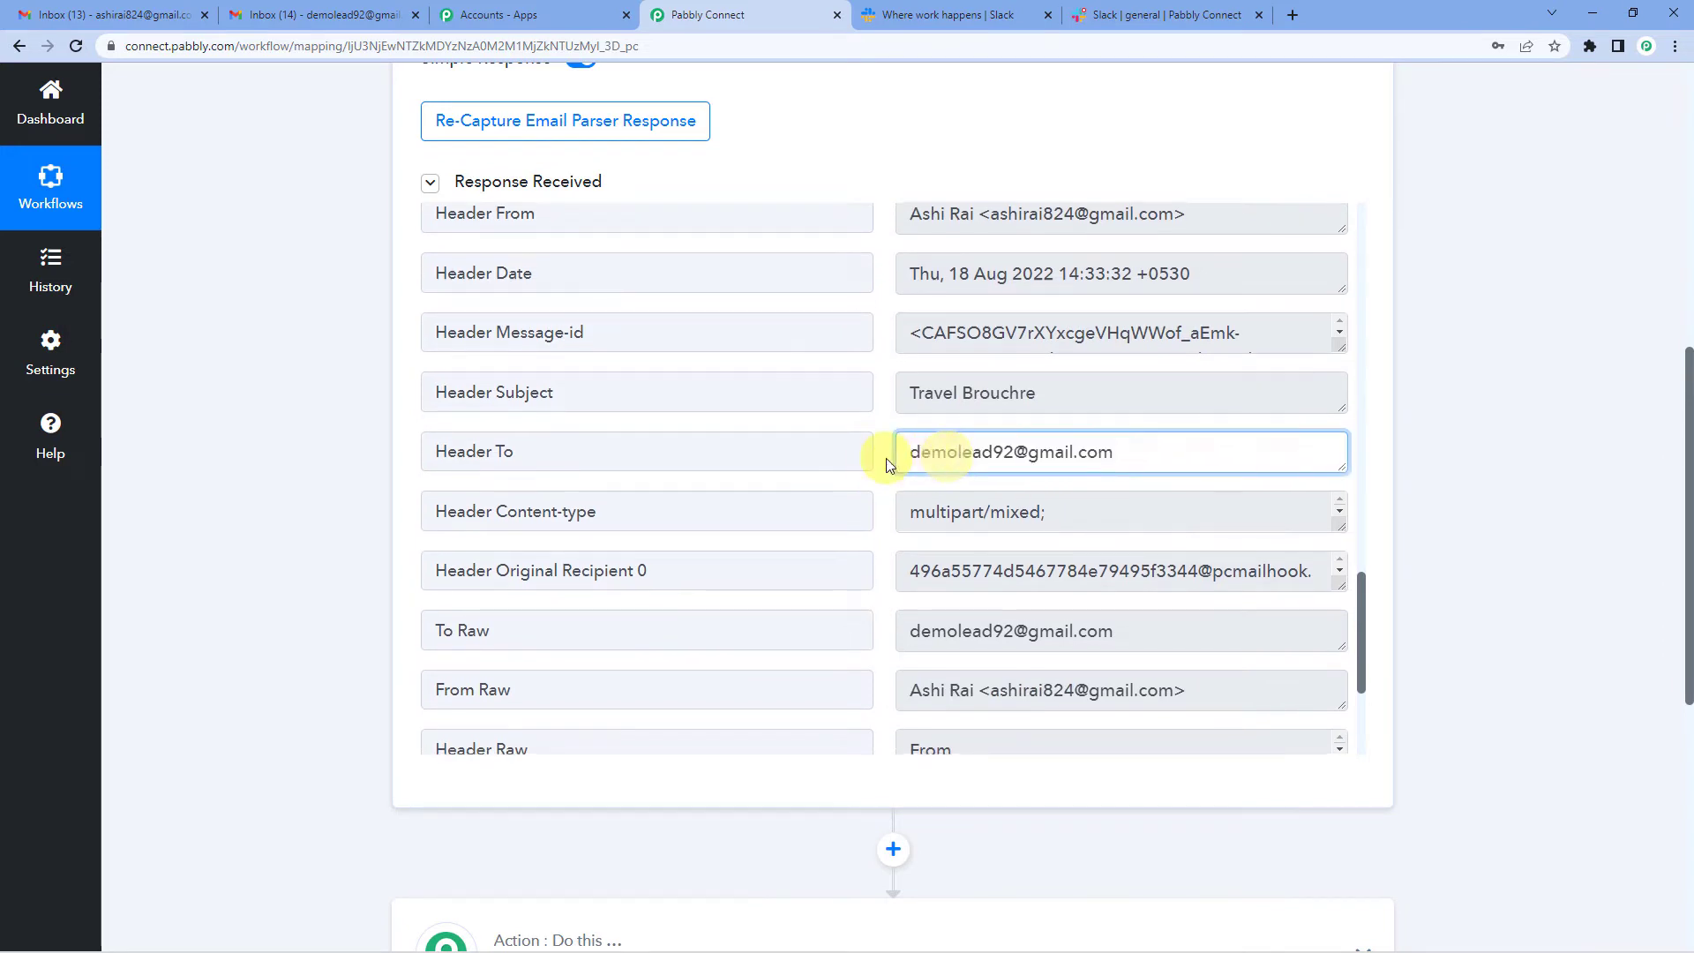
{"action": "left_click", "coordinate": [912, 452]}
{"action": "scroll", "coordinate": [881, 457], "scroll_direction": "down", "scroll_amount": 6}
{"action": "left_click_drag", "start_coordinate": [910, 435], "coordinate": [977, 421]}
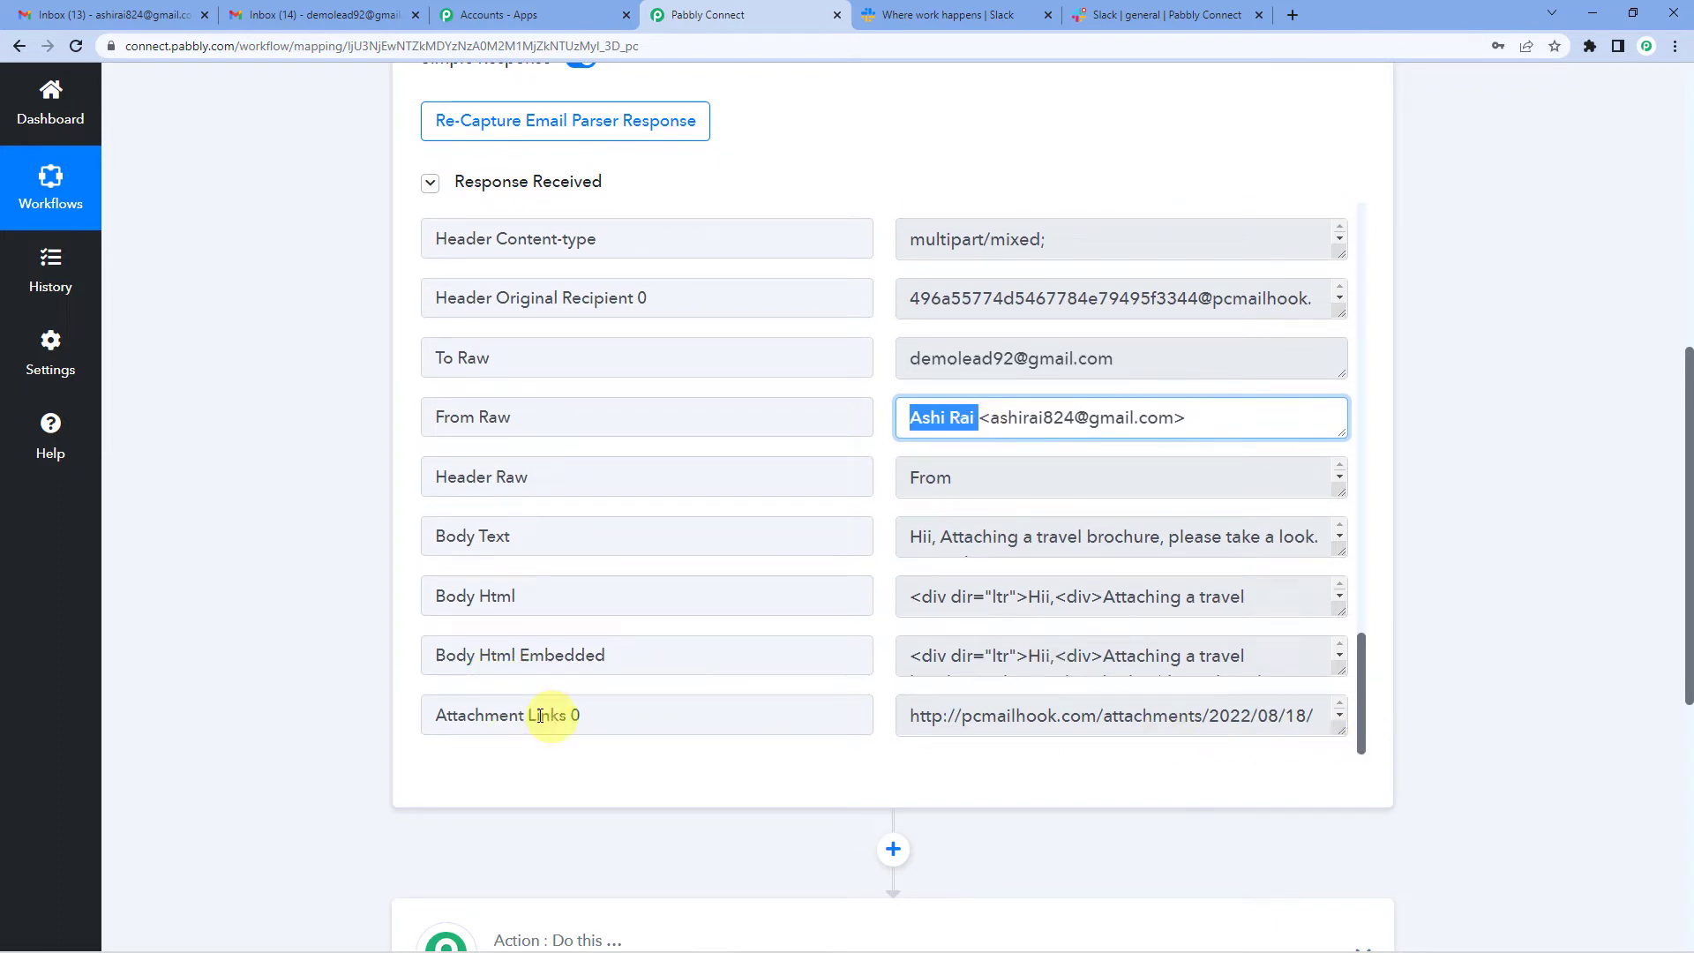
Enlarge Attachment Links and Body Text to show the brochure link and full message
{"action": "left_click", "coordinate": [1331, 720]}
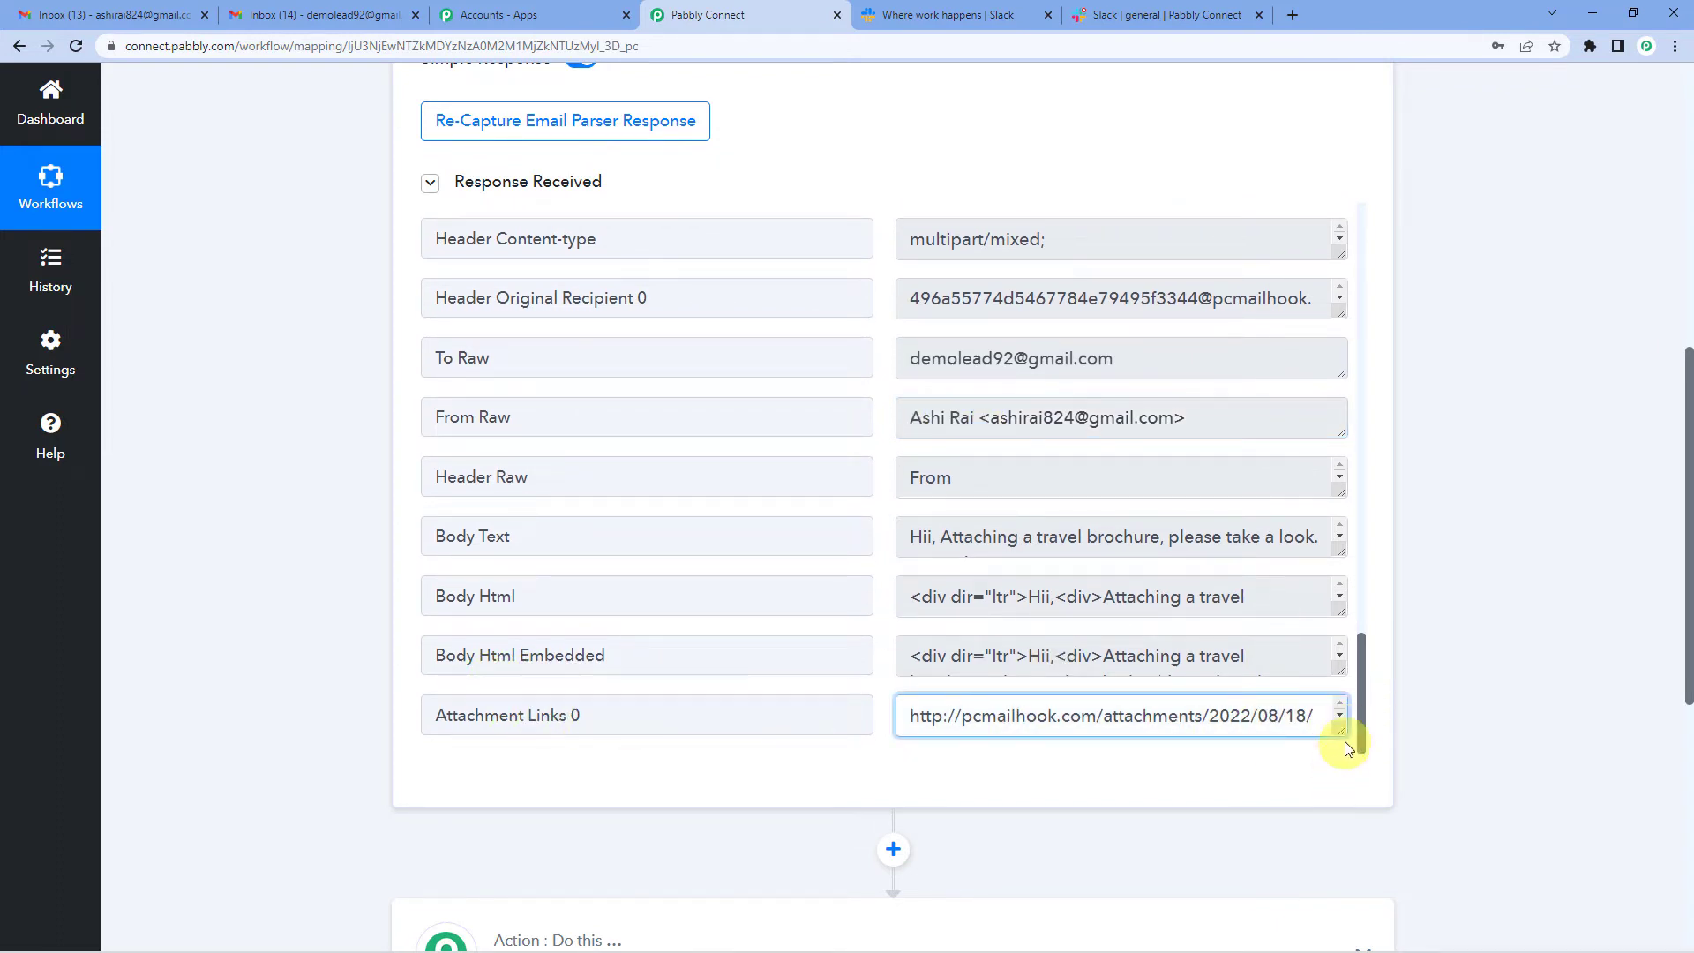
{"action": "left_click_drag", "start_coordinate": [1342, 741], "coordinate": [1331, 805]}
{"action": "double_click", "coordinate": [965, 724]}
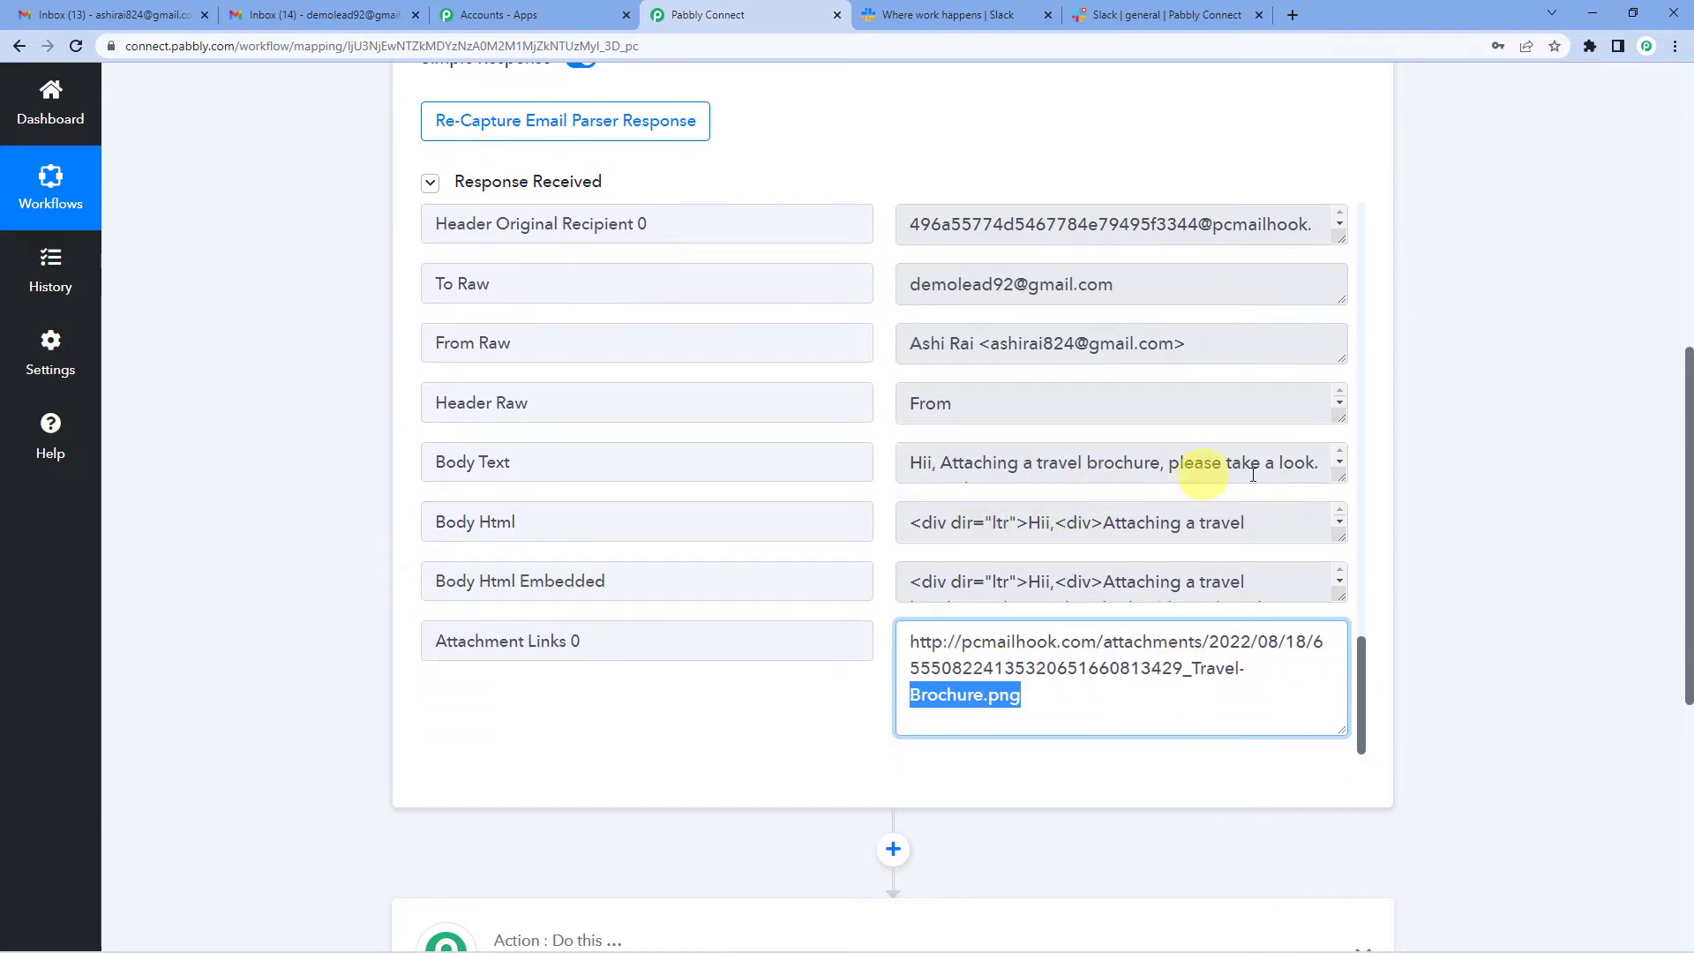
{"action": "left_click_drag", "start_coordinate": [1344, 477], "coordinate": [1334, 545]}
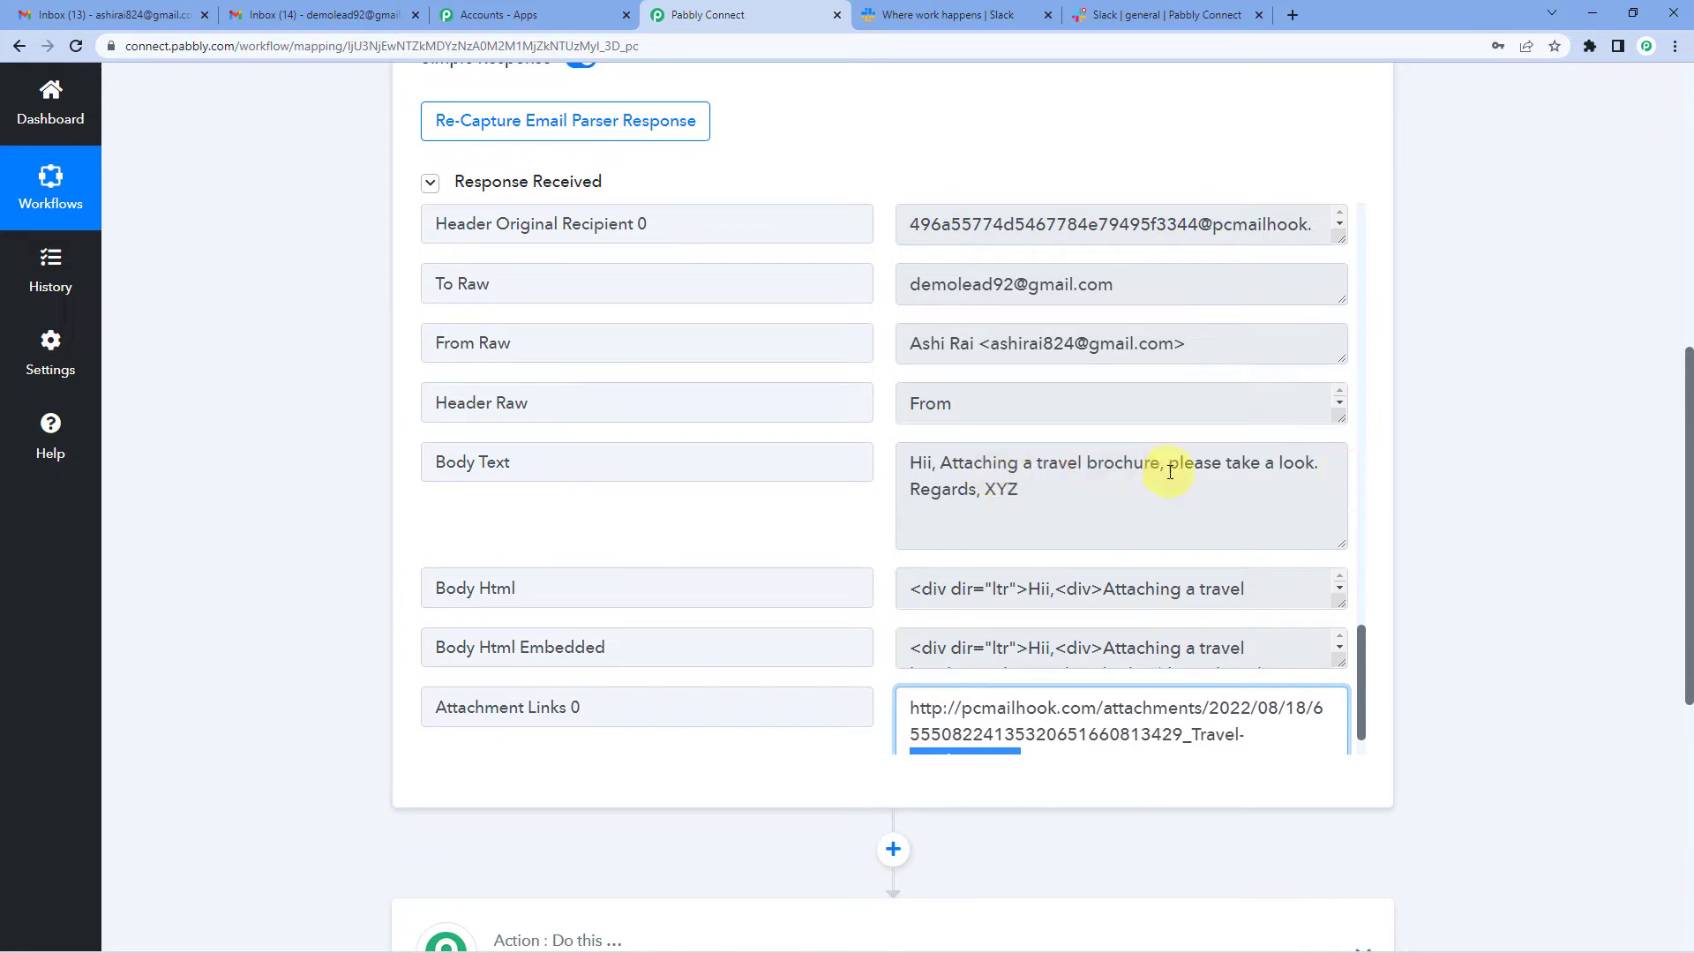
{"action": "double_click", "coordinate": [993, 488]}
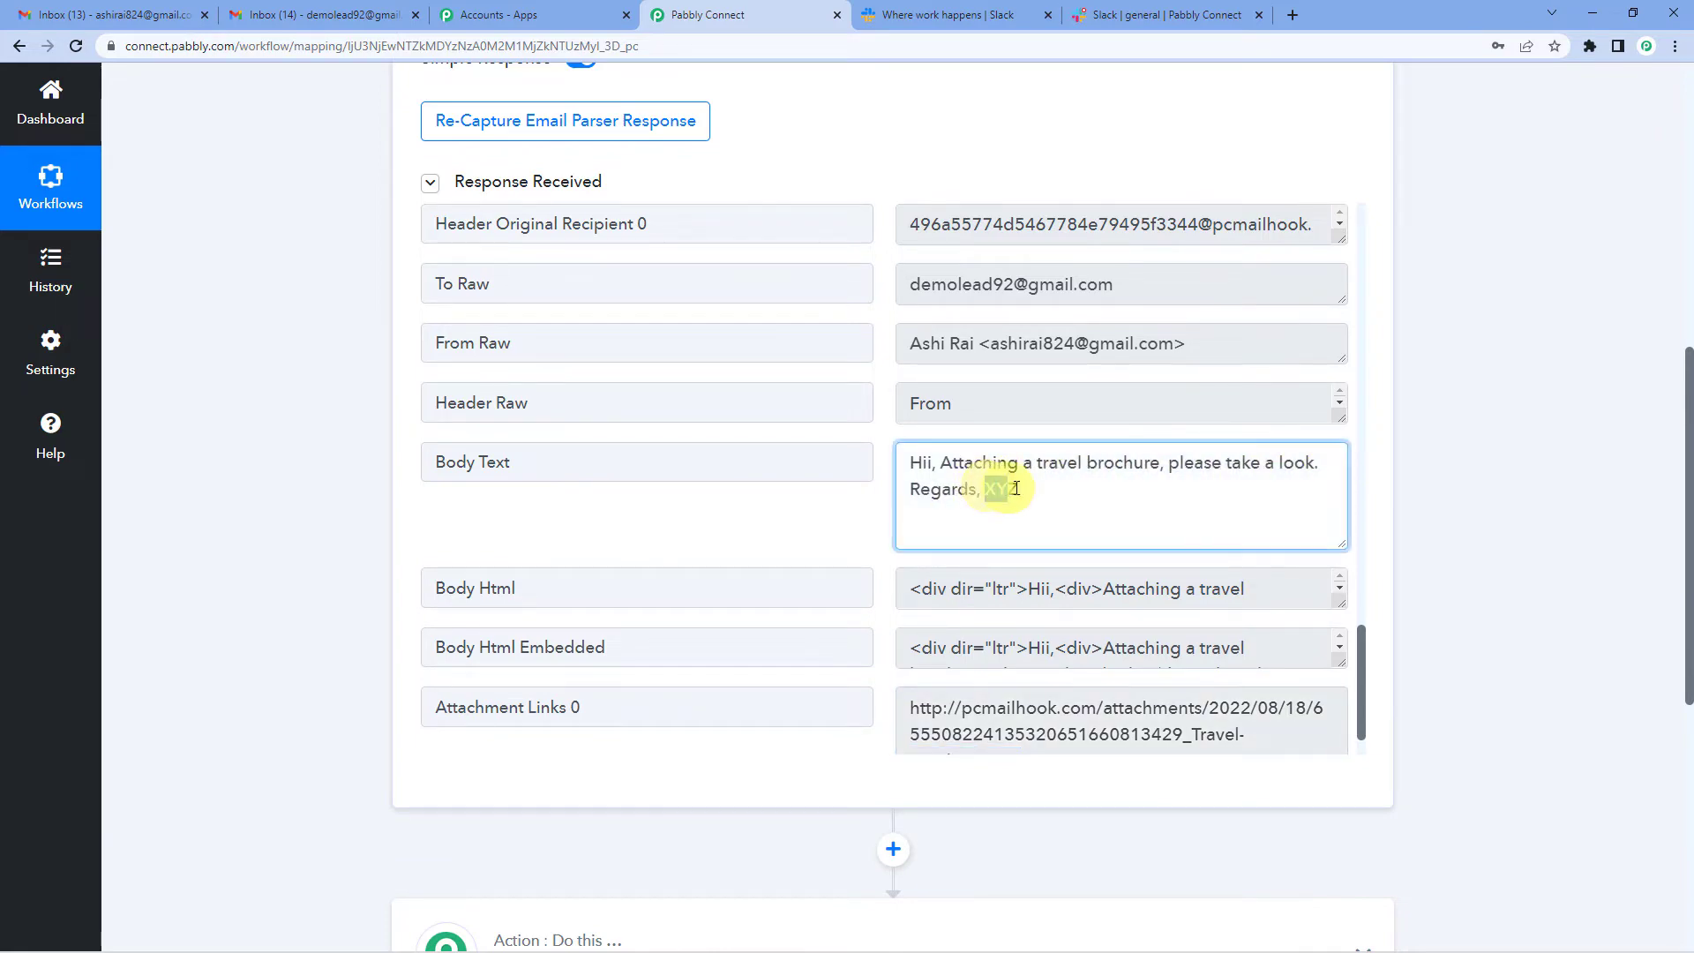
{"action": "left_click", "coordinate": [300, 529]}
Scroll back through the captured response and return to the Gmail inbox
{"action": "scroll", "coordinate": [304, 534], "scroll_direction": "up", "scroll_amount": 2}
{"action": "scroll", "coordinate": [301, 534], "scroll_direction": "up", "scroll_amount": 2}
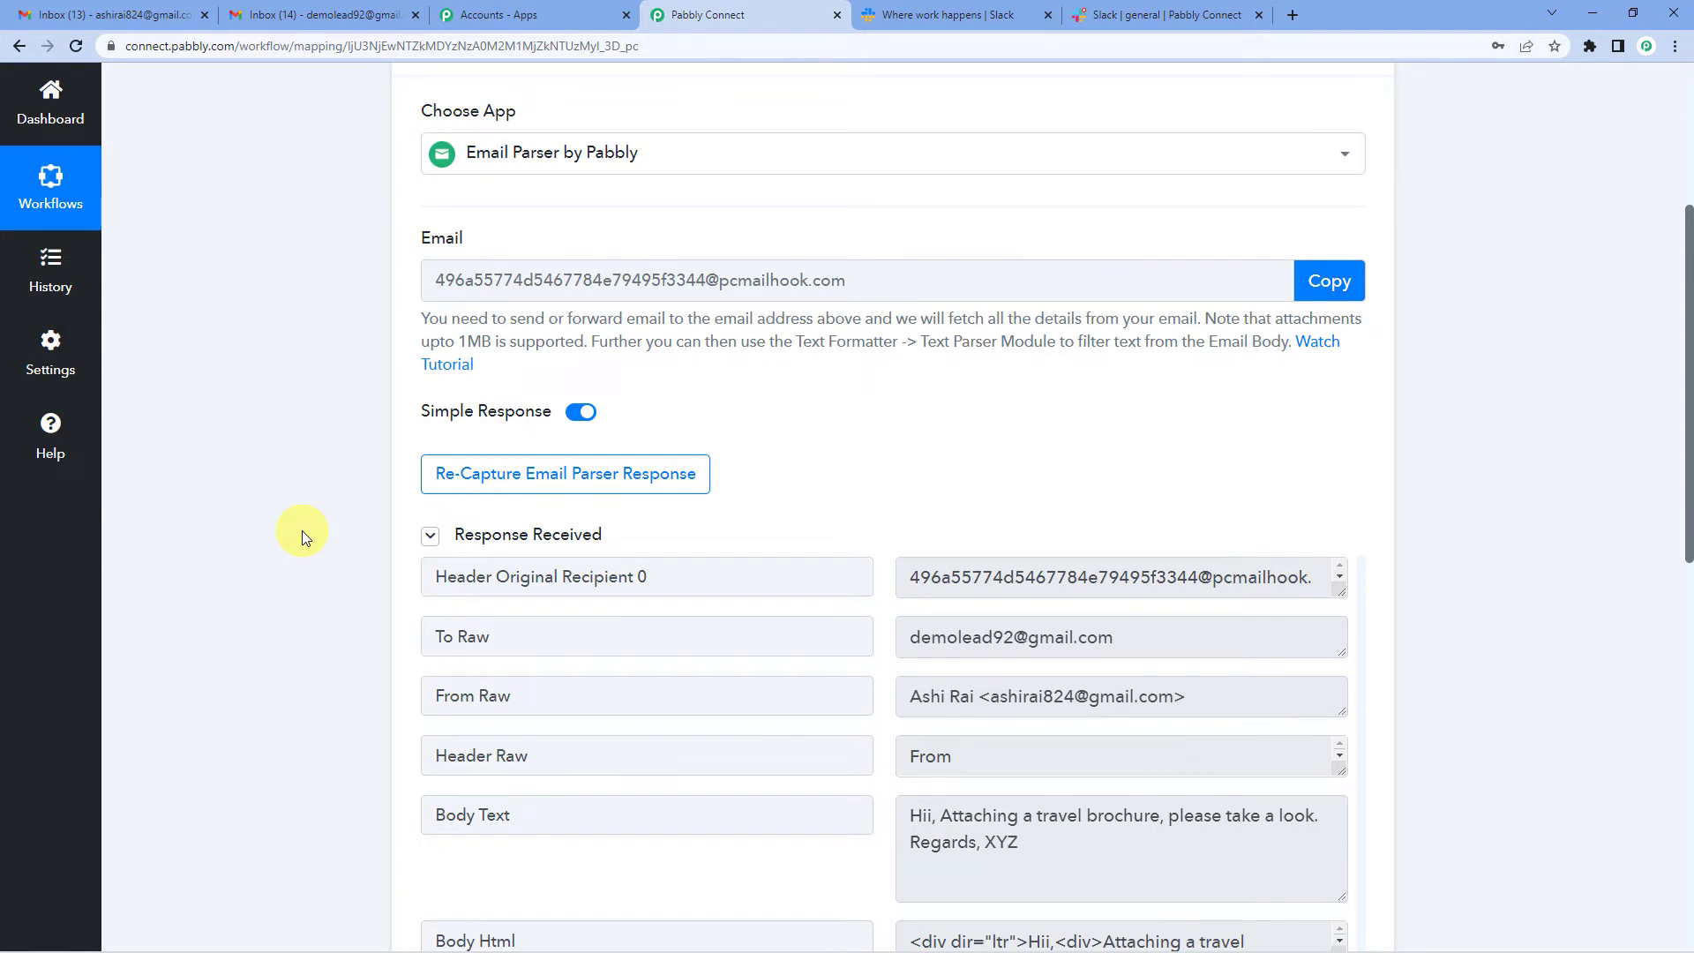
{"action": "scroll", "coordinate": [302, 531], "scroll_direction": "up", "scroll_amount": 3}
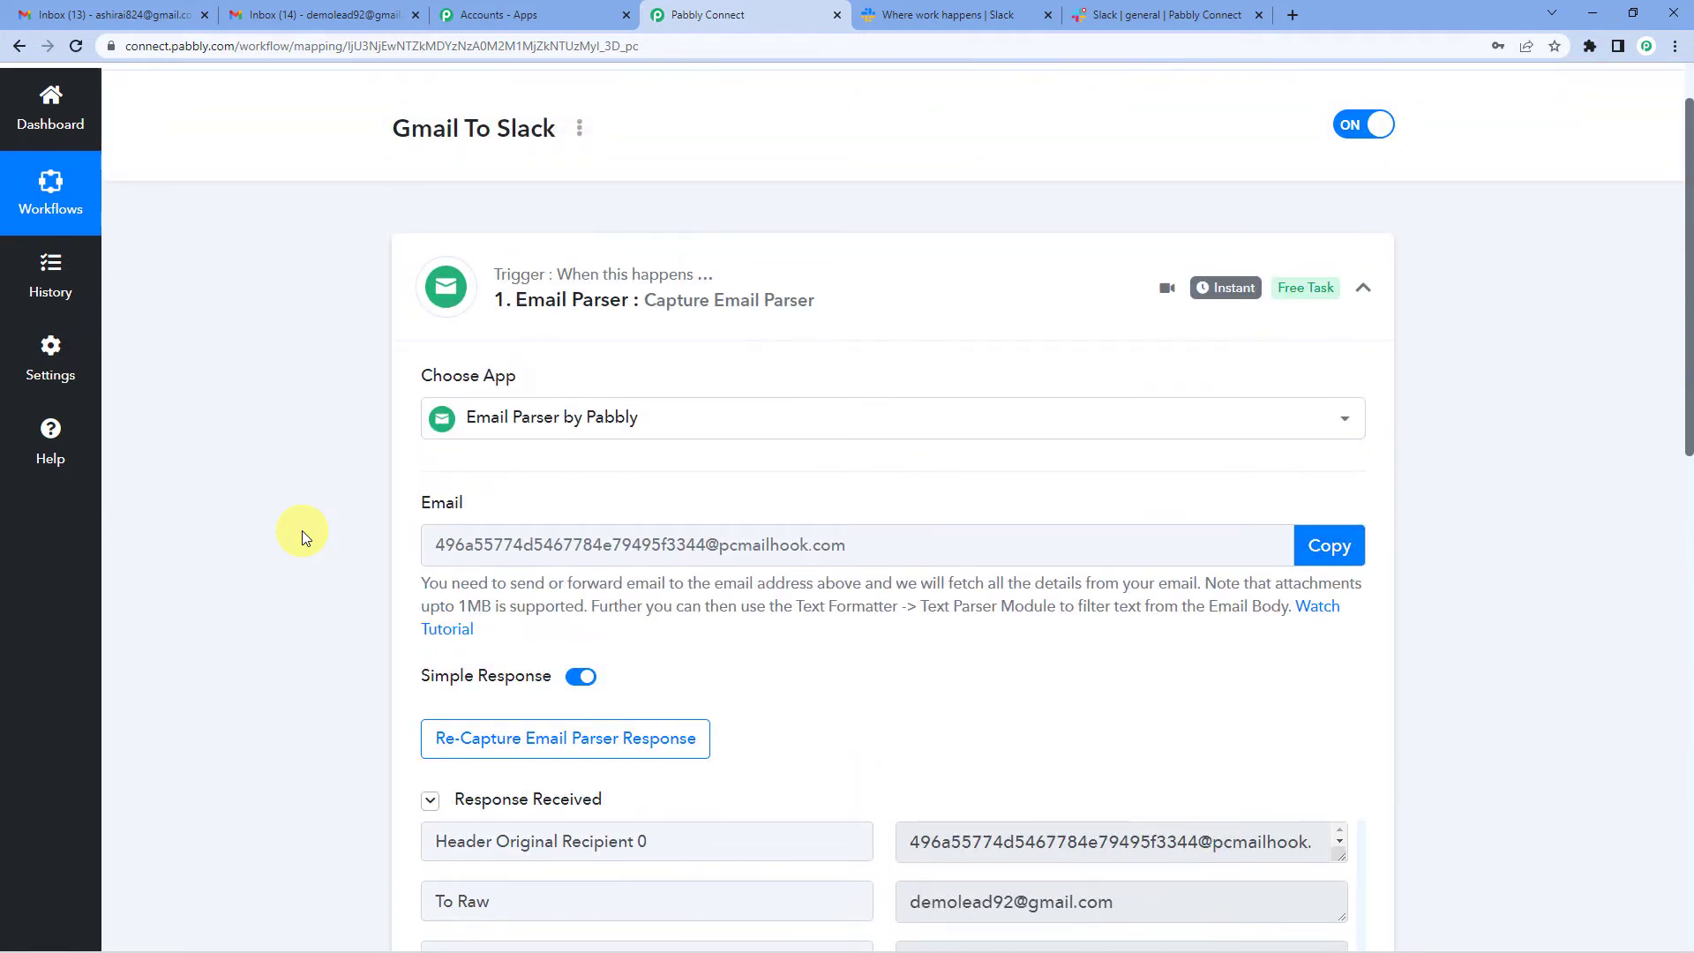
{"action": "scroll", "coordinate": [302, 532], "scroll_direction": "down", "scroll_amount": 8}
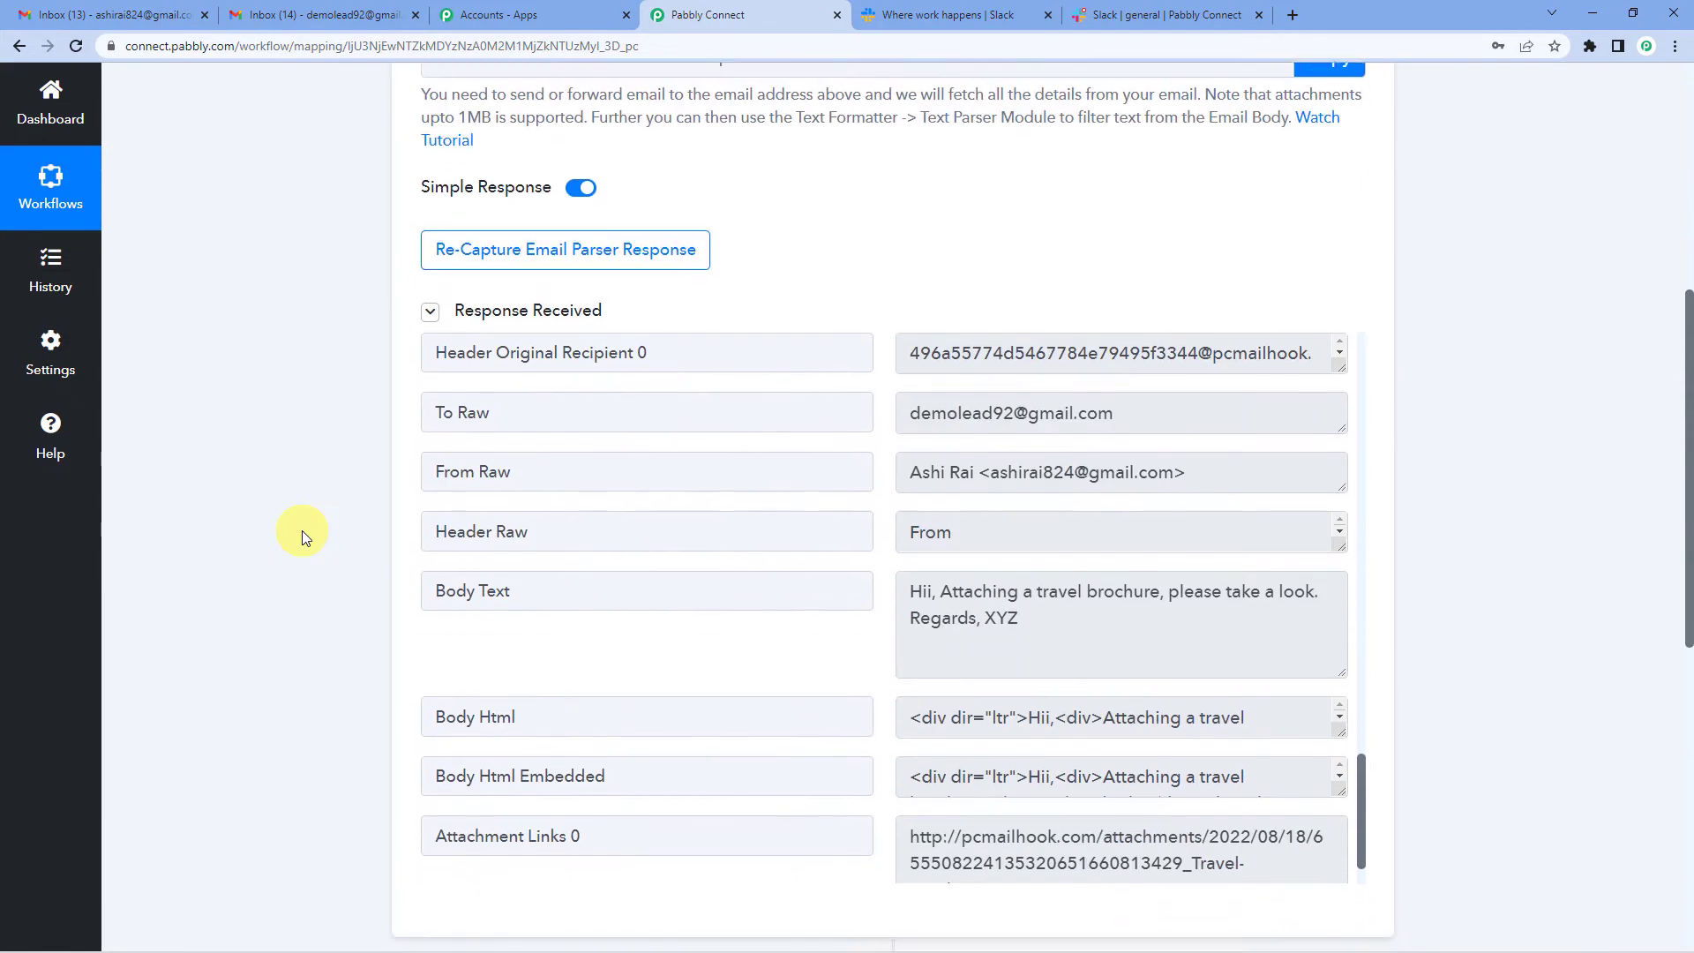
{"action": "scroll", "coordinate": [301, 531], "scroll_direction": "down", "scroll_amount": 3}
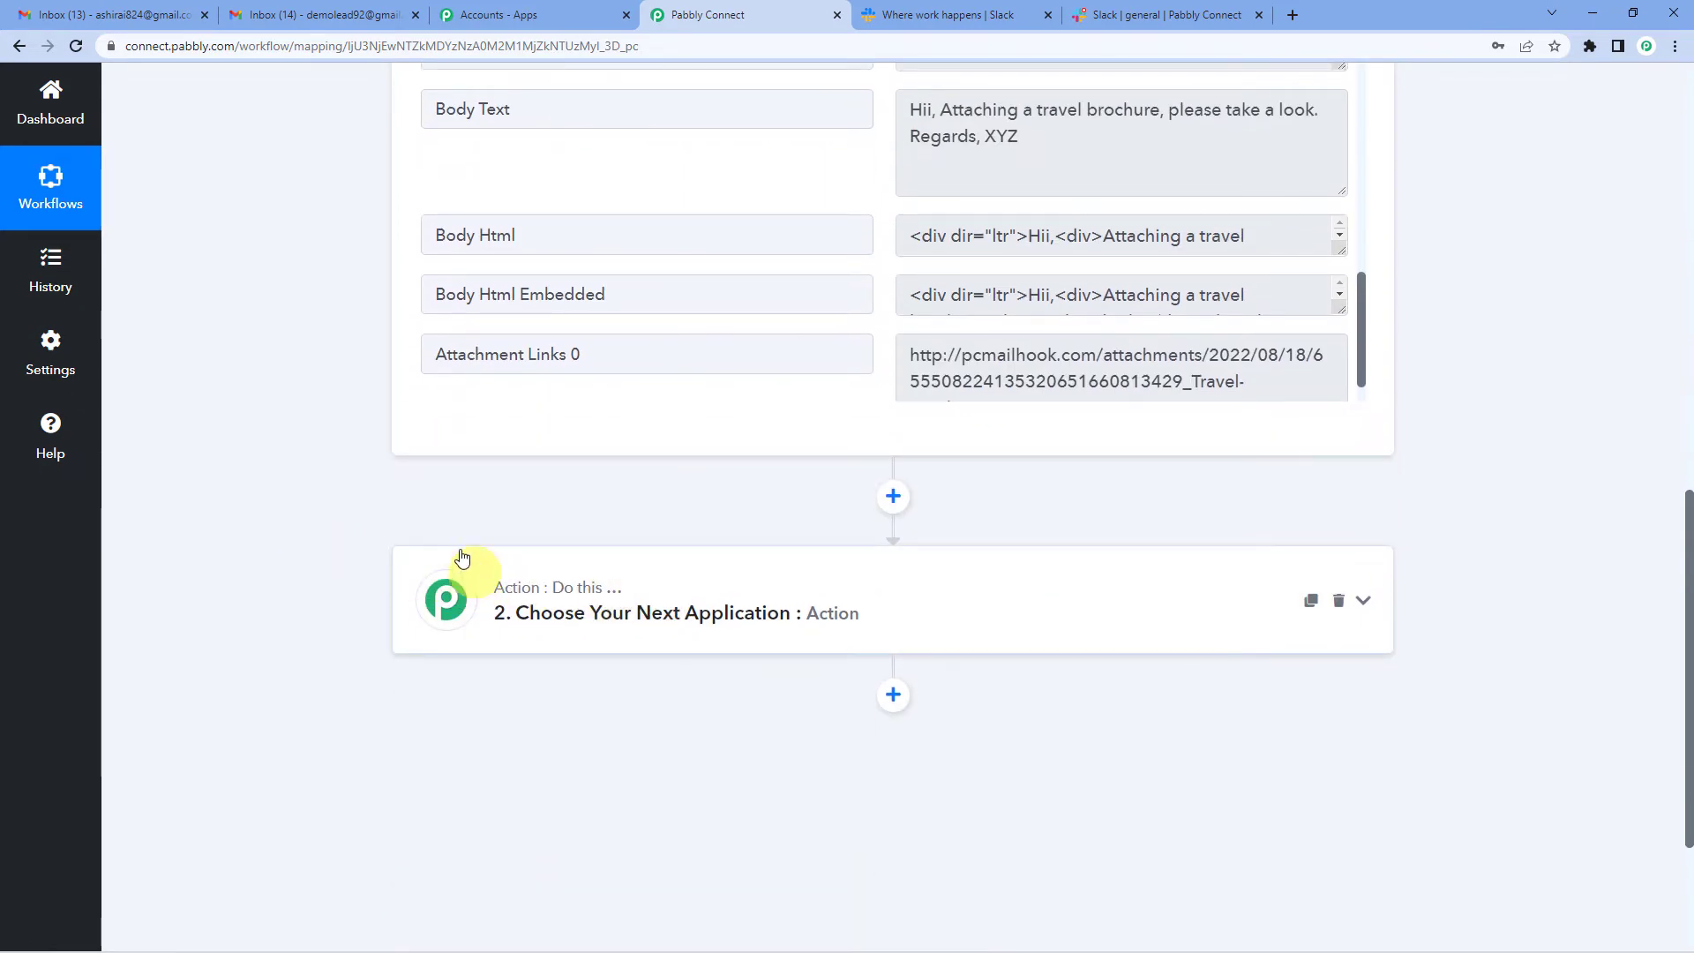
{"action": "scroll", "coordinate": [367, 522], "scroll_direction": "up", "scroll_amount": 7}
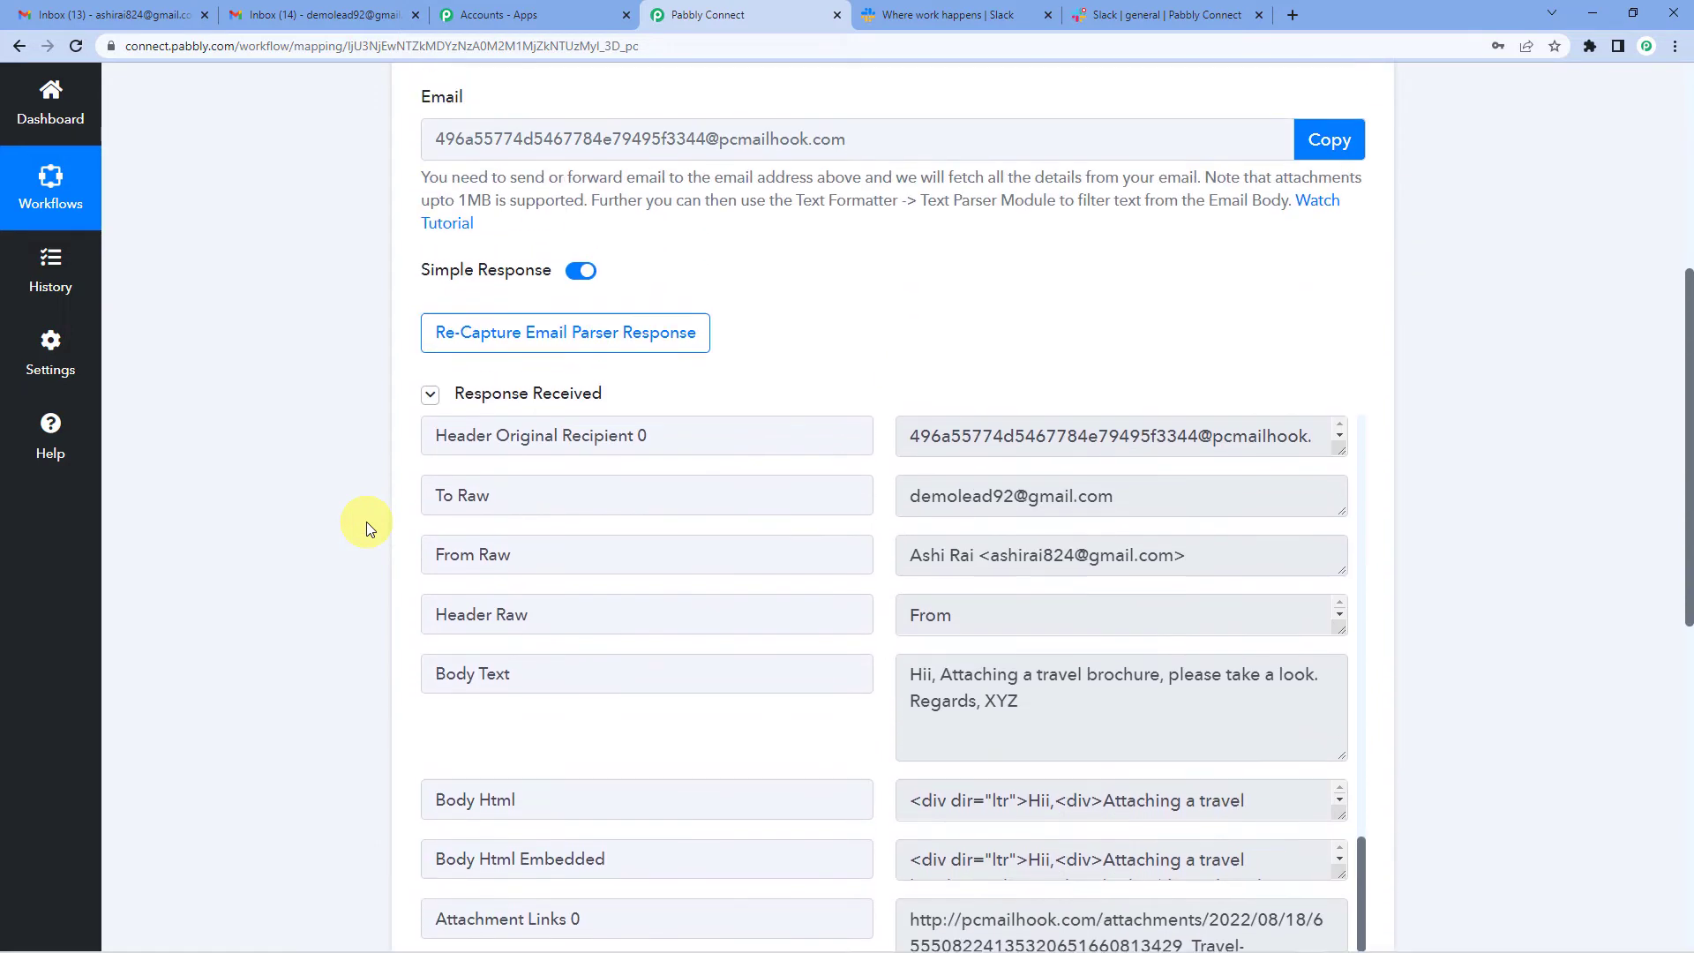
{"action": "scroll", "coordinate": [367, 522], "scroll_direction": "up", "scroll_amount": 3}
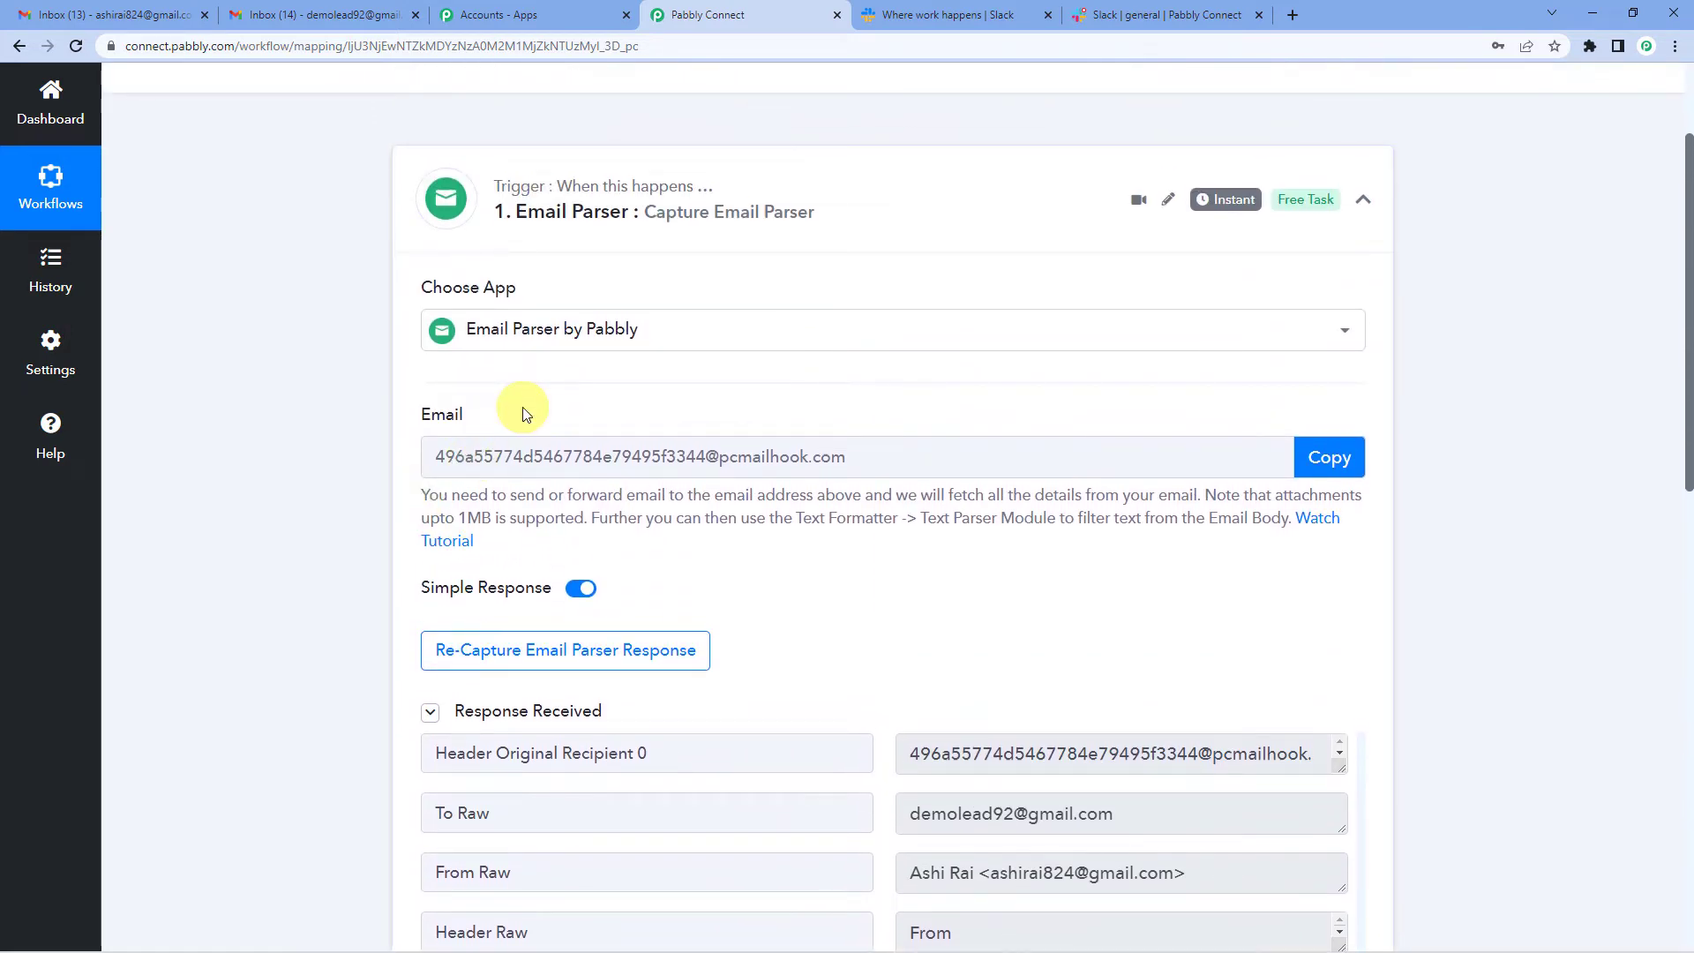
{"action": "left_click", "coordinate": [300, 15]}
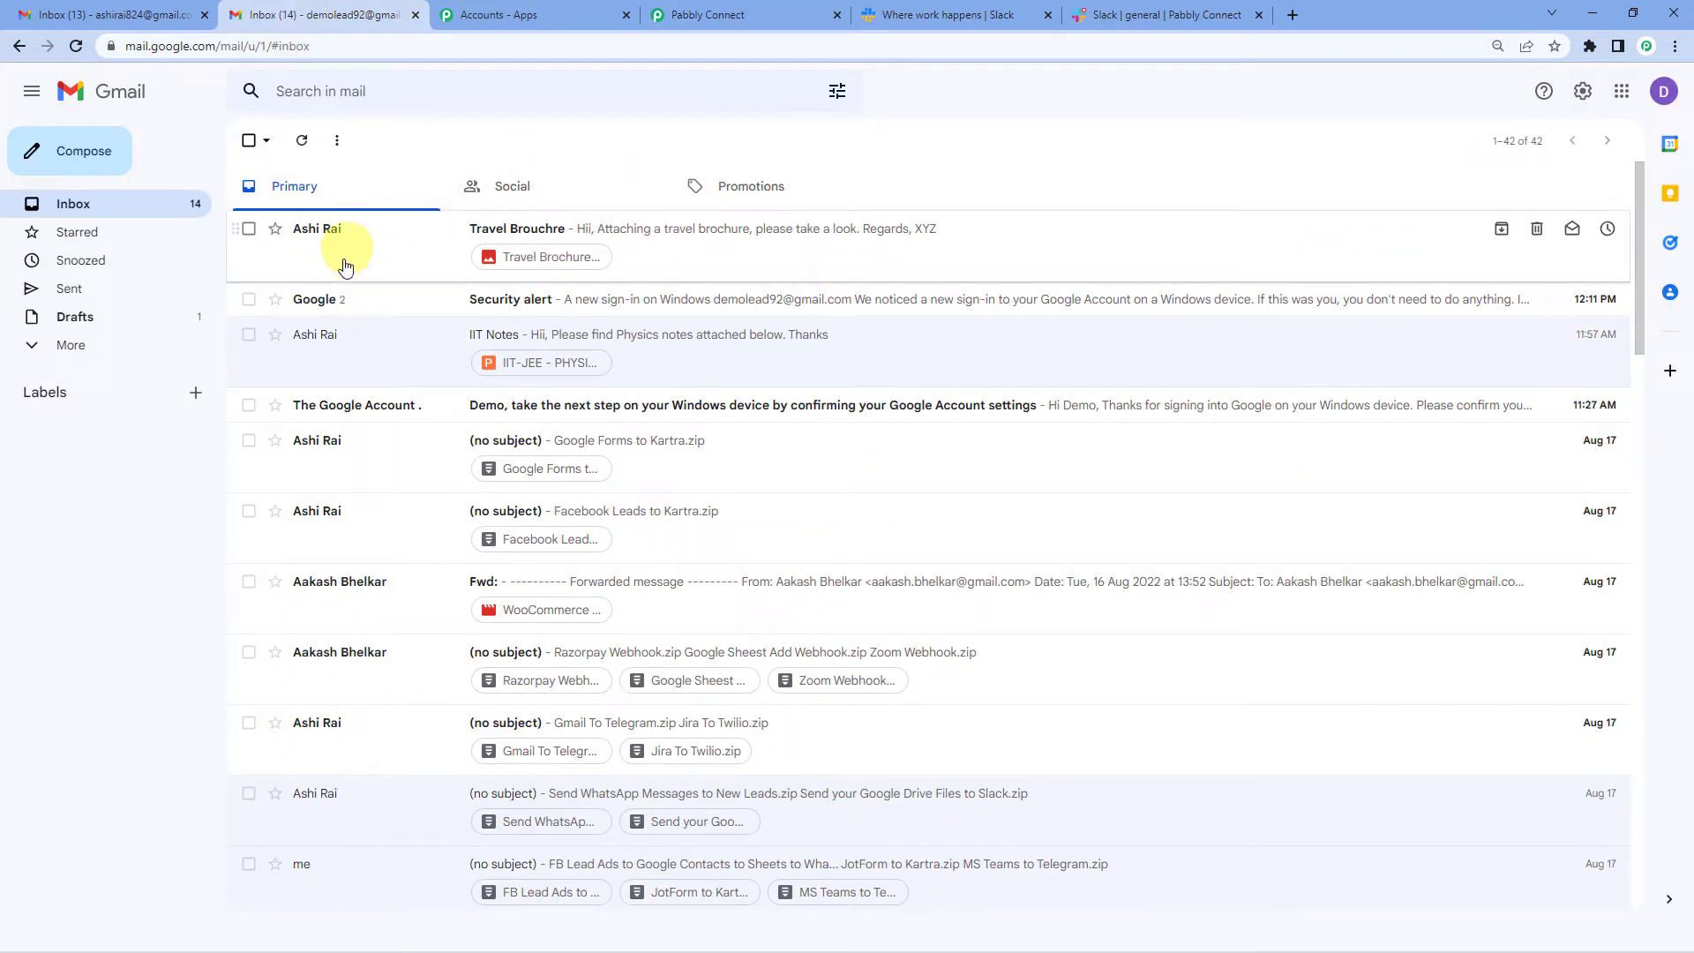
Open the Travel Brouchre email and select the word 'brochure' in its text
{"action": "left_click", "coordinate": [385, 257]}
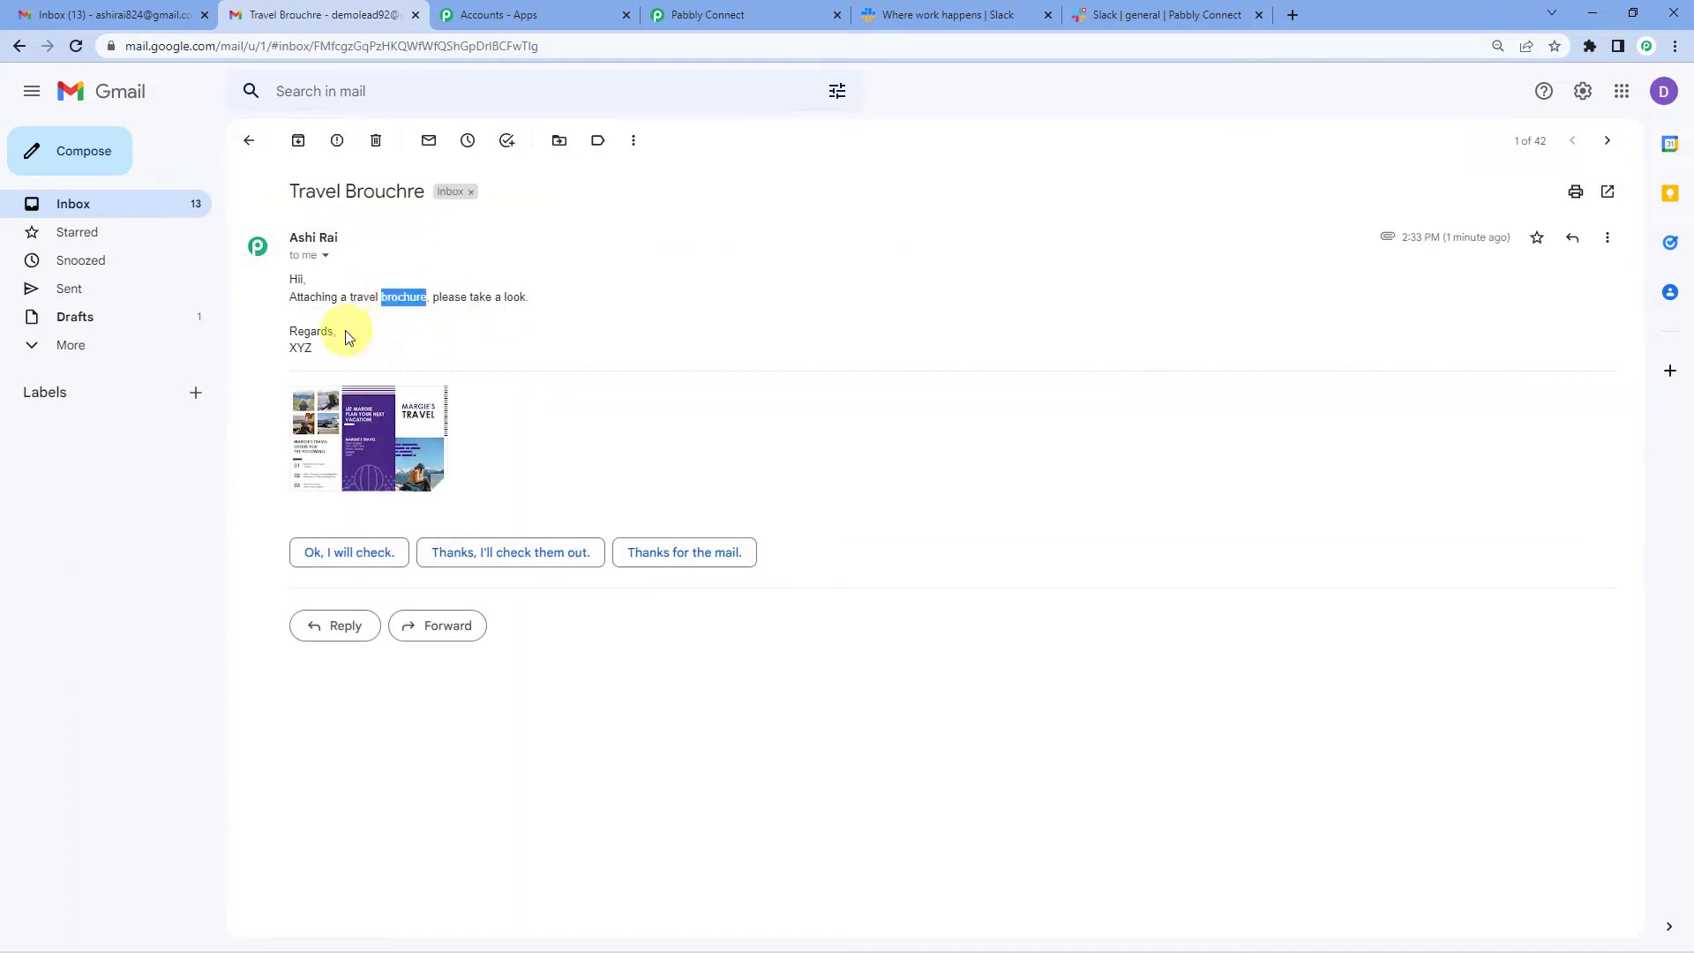
{"action": "double_click", "coordinate": [395, 296]}
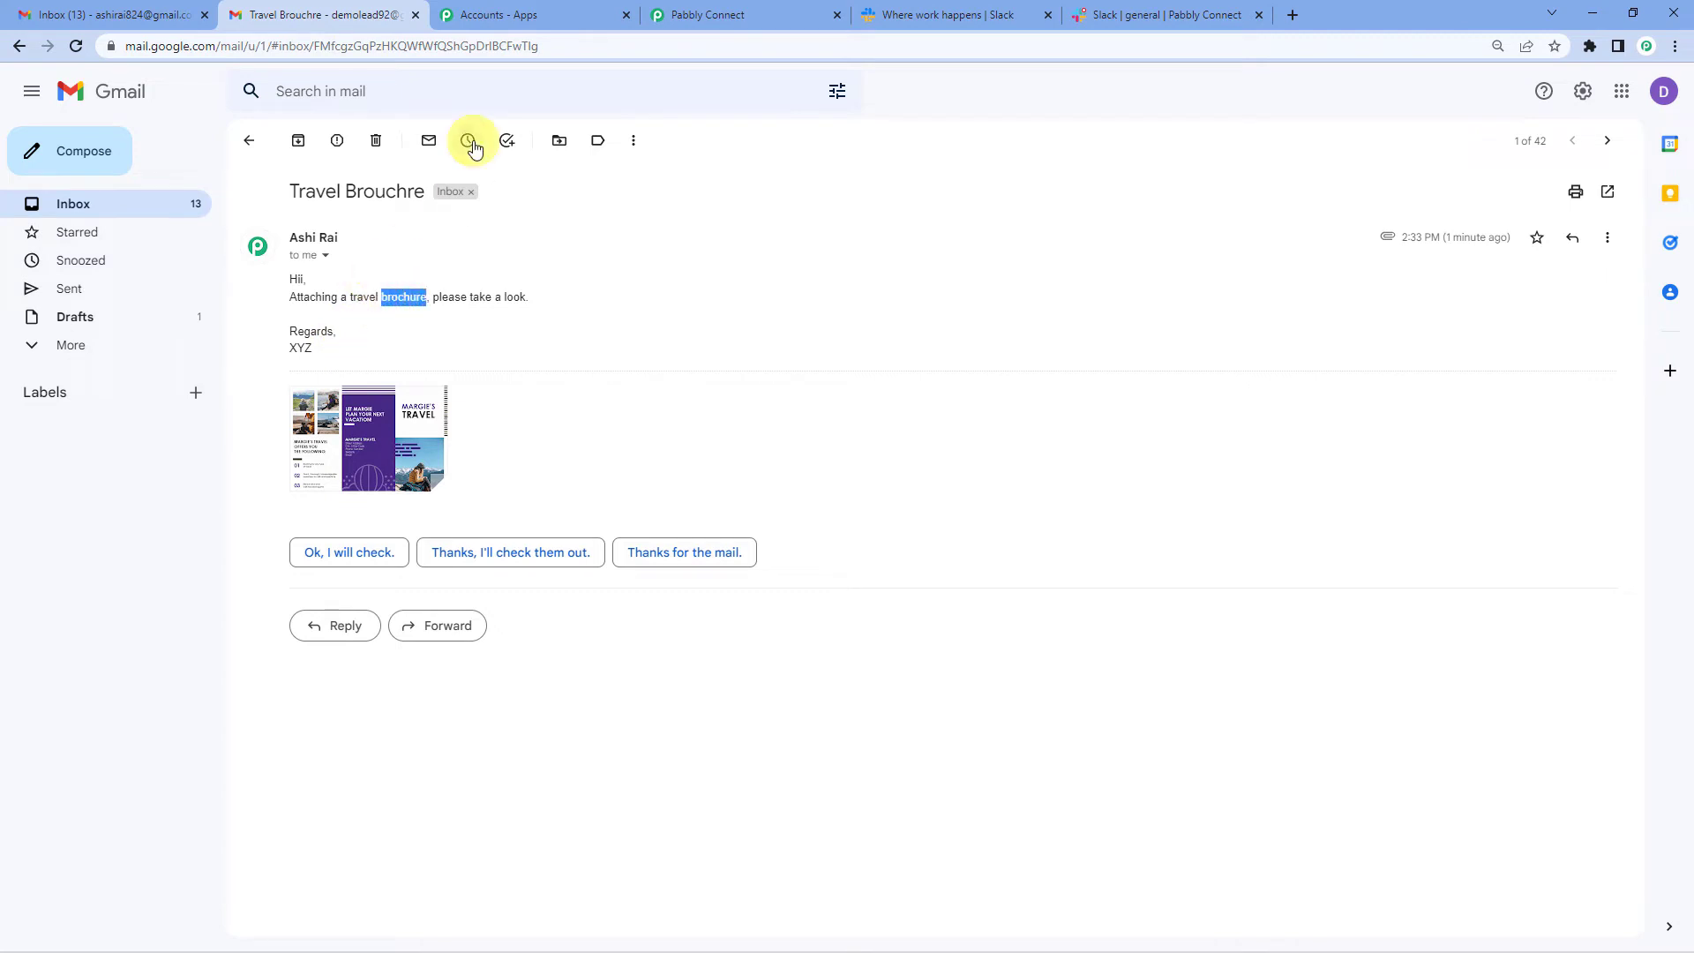
Choose Slack as the app for the empty second action step
{"action": "left_click", "coordinate": [722, 10]}
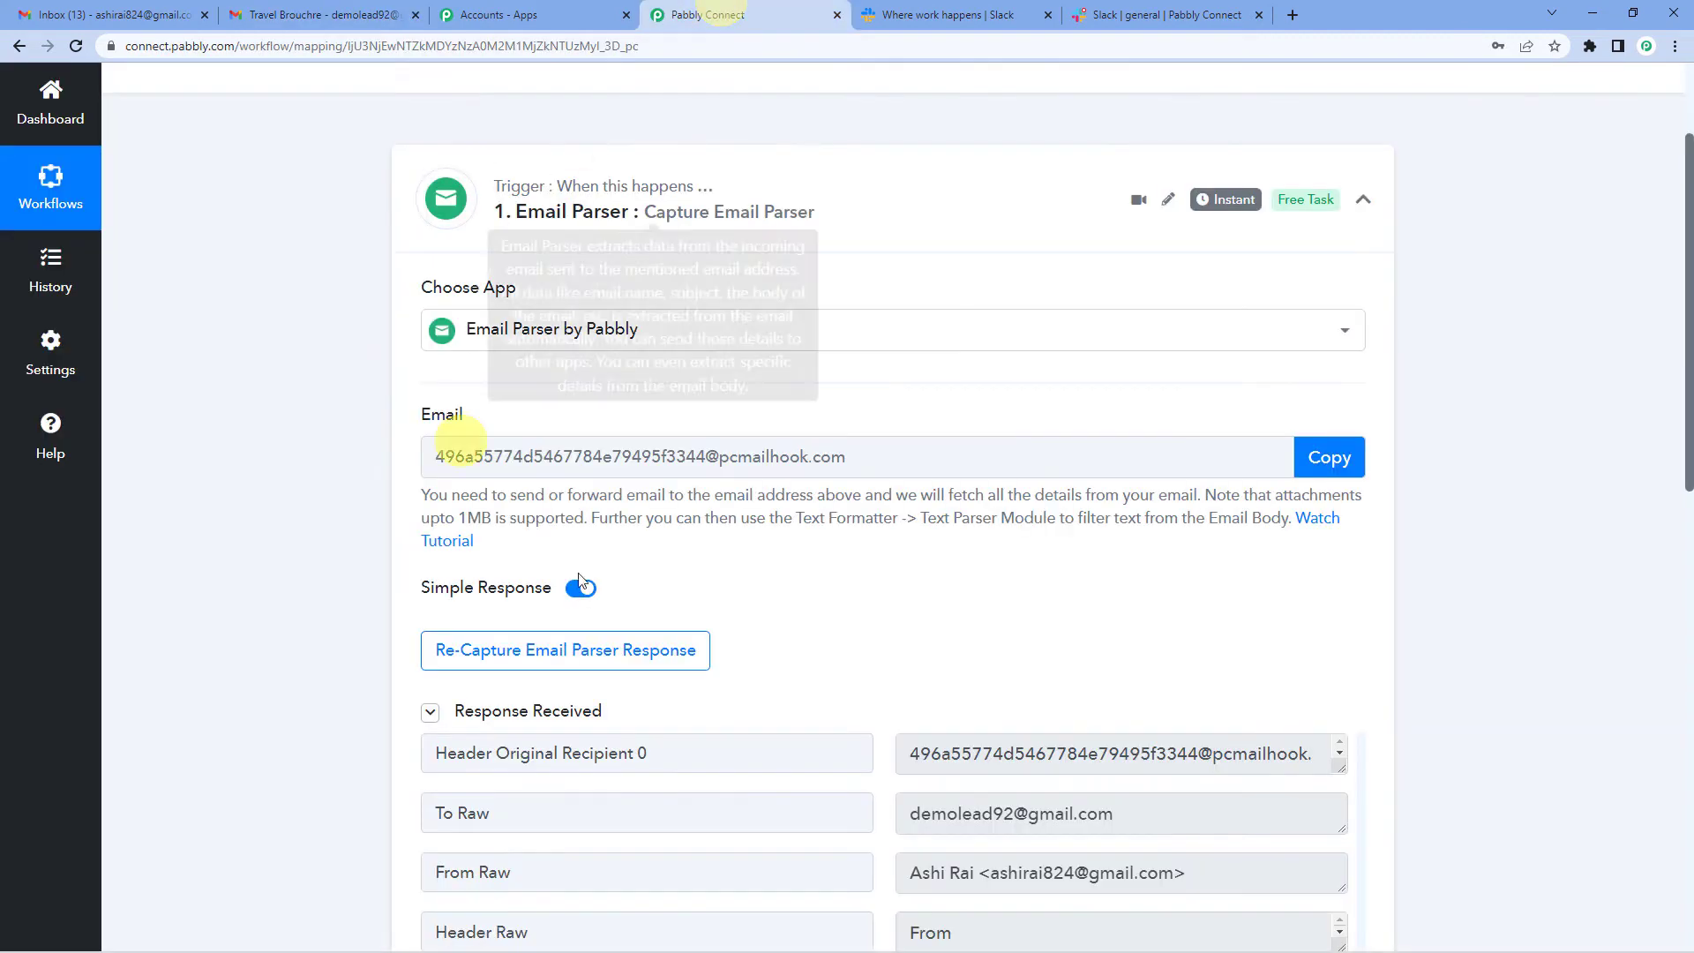
{"action": "scroll", "coordinate": [390, 549], "scroll_direction": "down", "scroll_amount": 9}
{"action": "scroll", "coordinate": [370, 554], "scroll_direction": "down", "scroll_amount": 2}
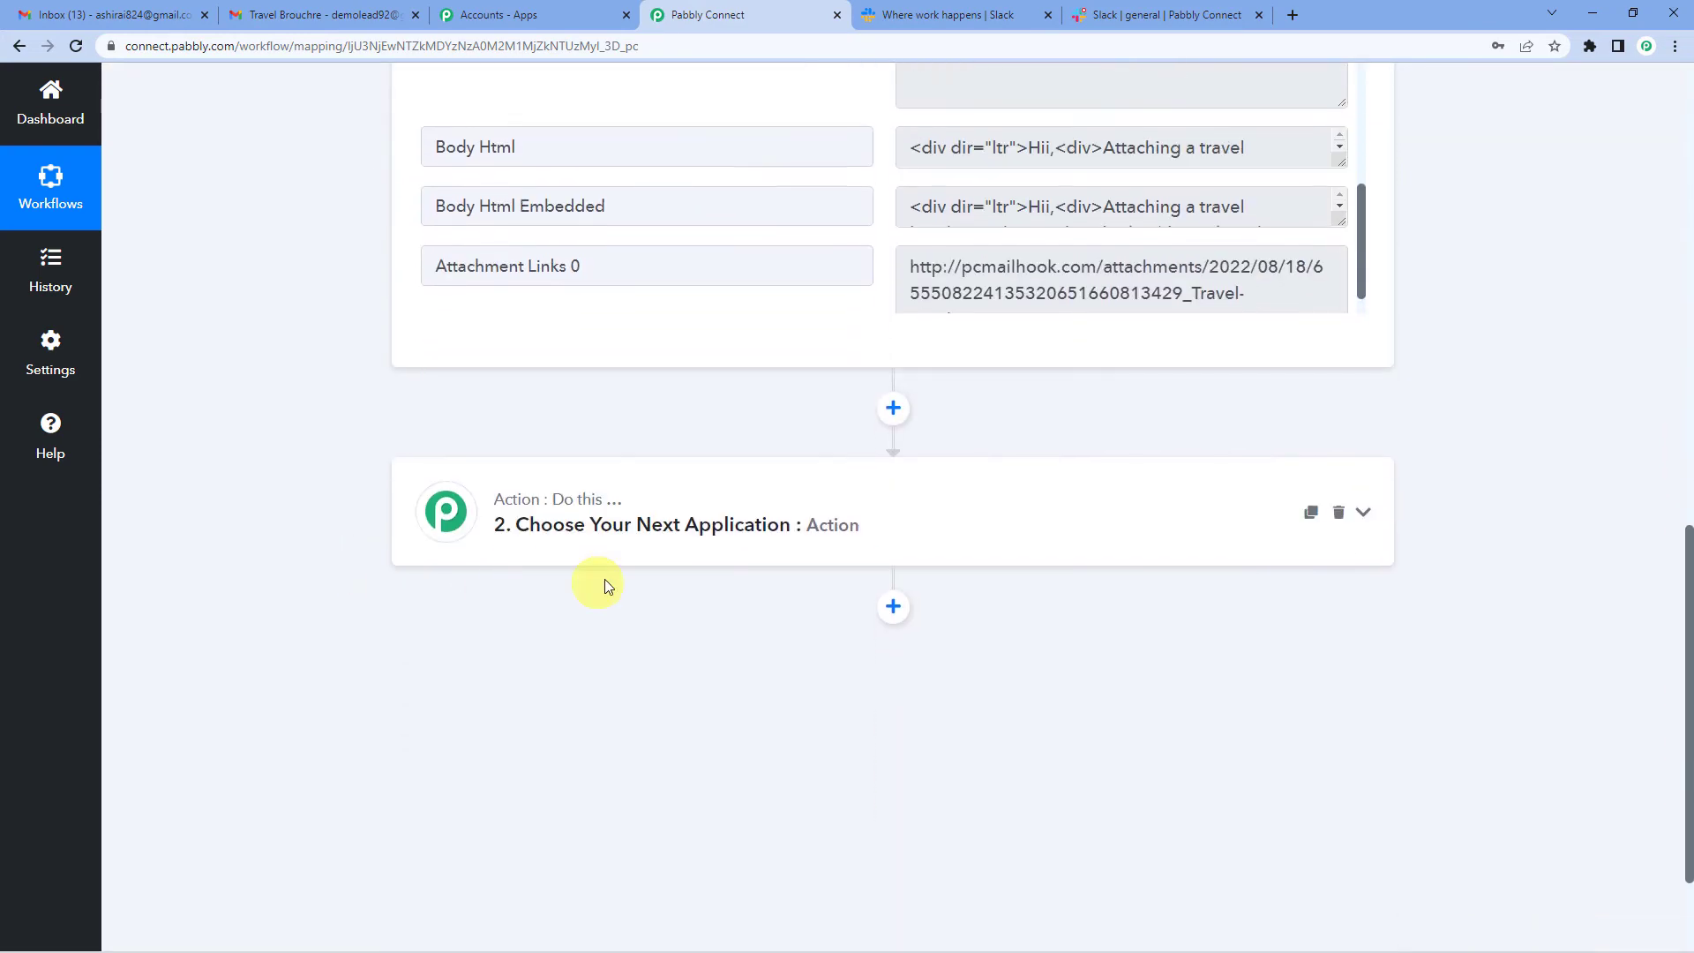
{"action": "left_click", "coordinate": [680, 529]}
{"action": "left_click", "coordinate": [555, 647]}
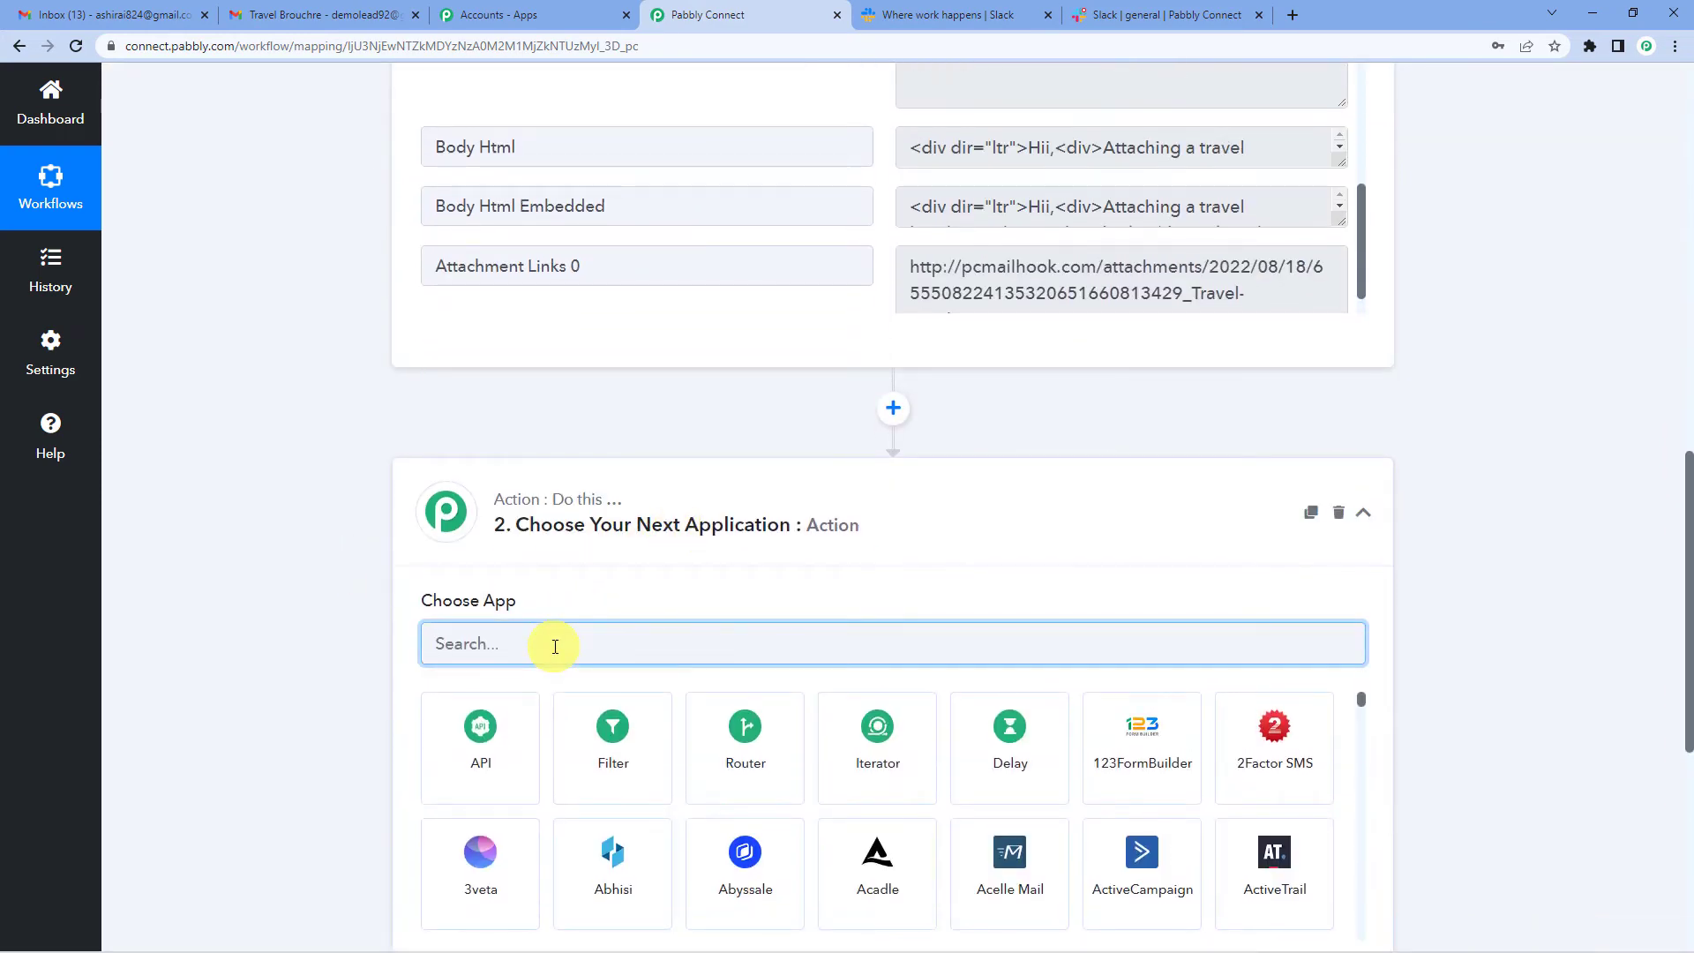
{"action": "type", "text": "slac"}
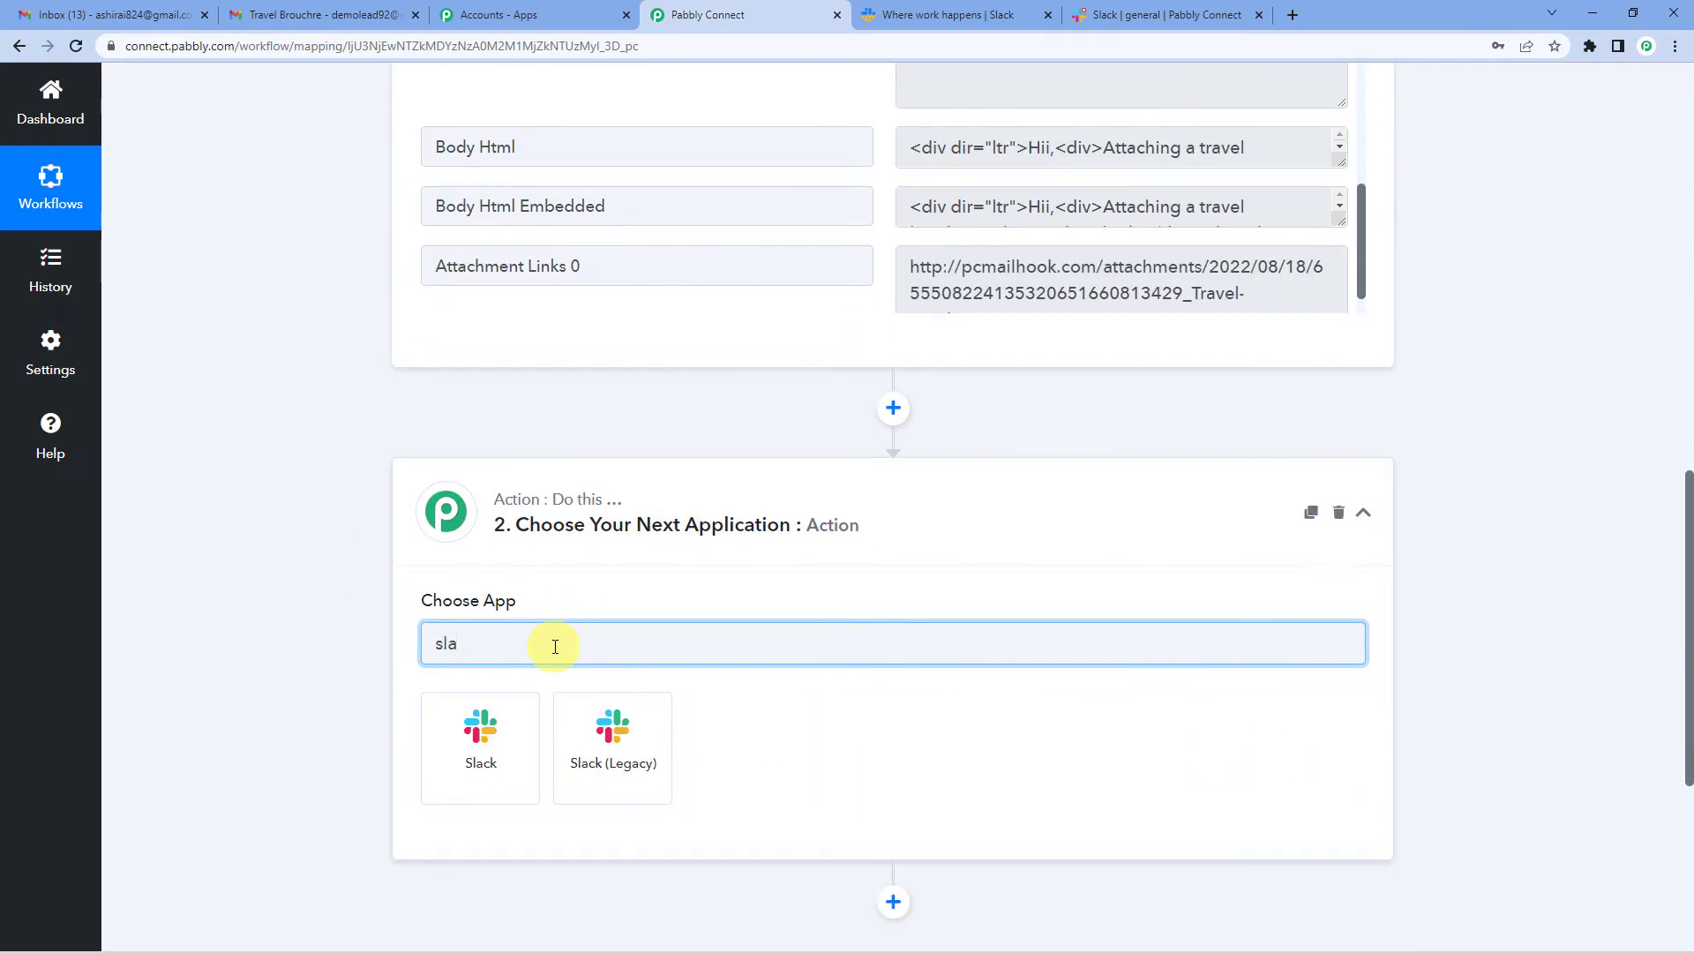
{"action": "left_click", "coordinate": [514, 734]}
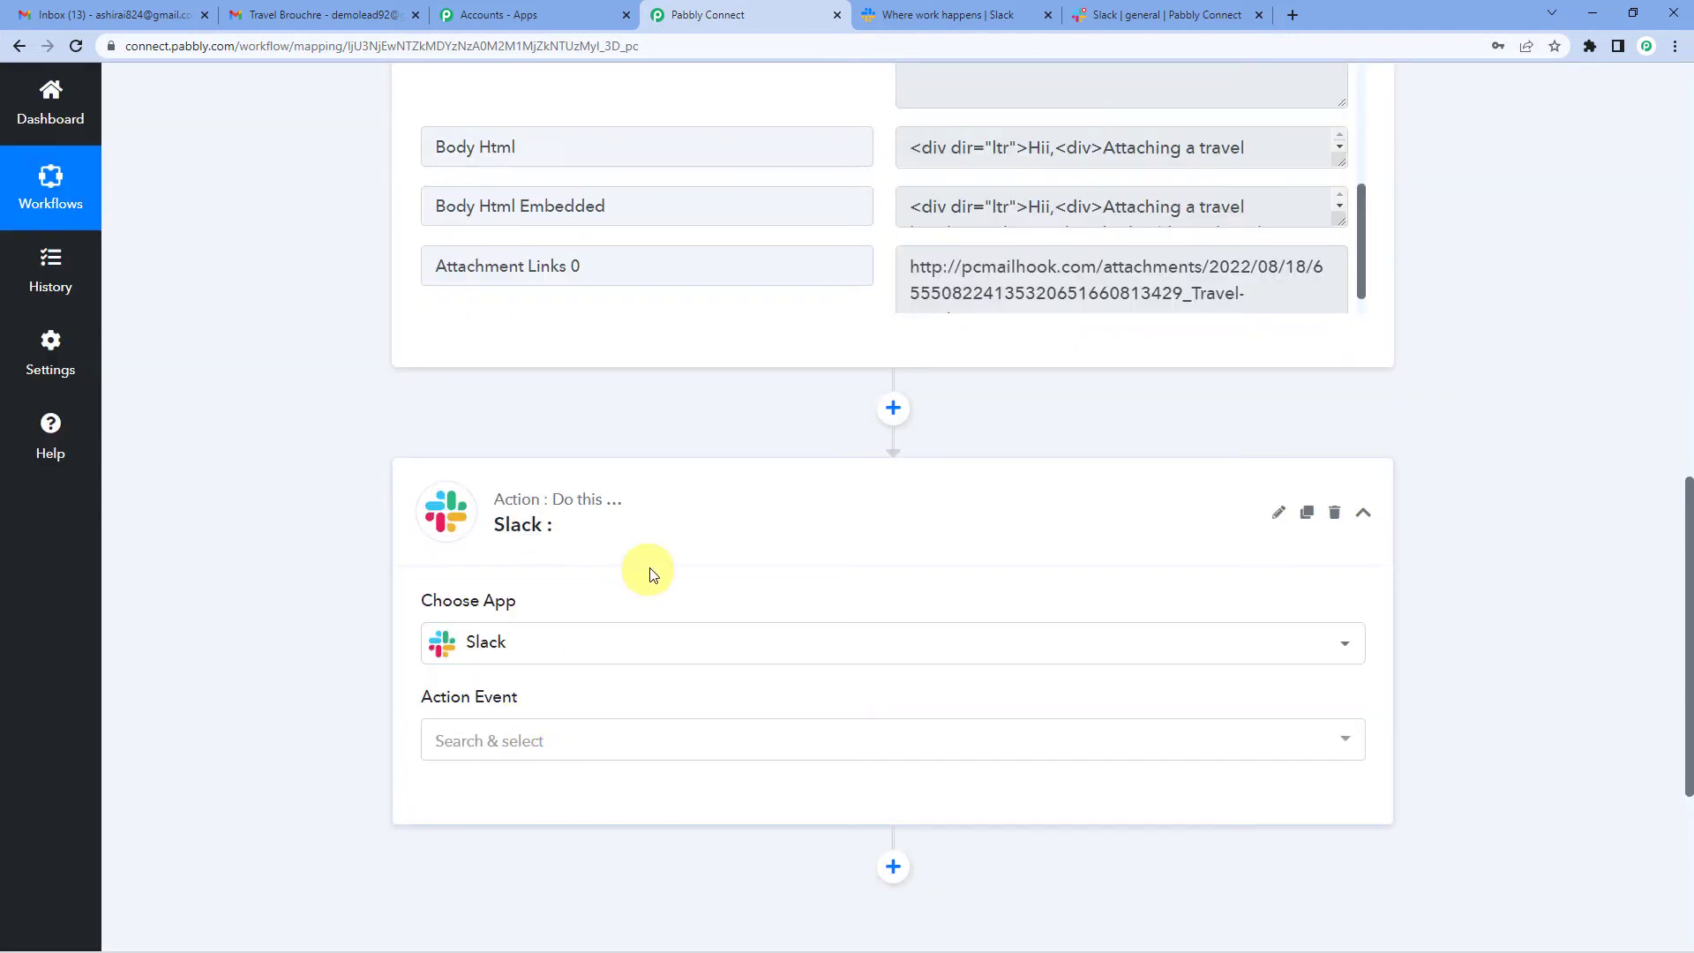
Set the action event to Send Channel Message and start connecting a Slack account
{"action": "scroll", "coordinate": [600, 609], "scroll_direction": "down", "scroll_amount": 1}
{"action": "left_click", "coordinate": [528, 651]}
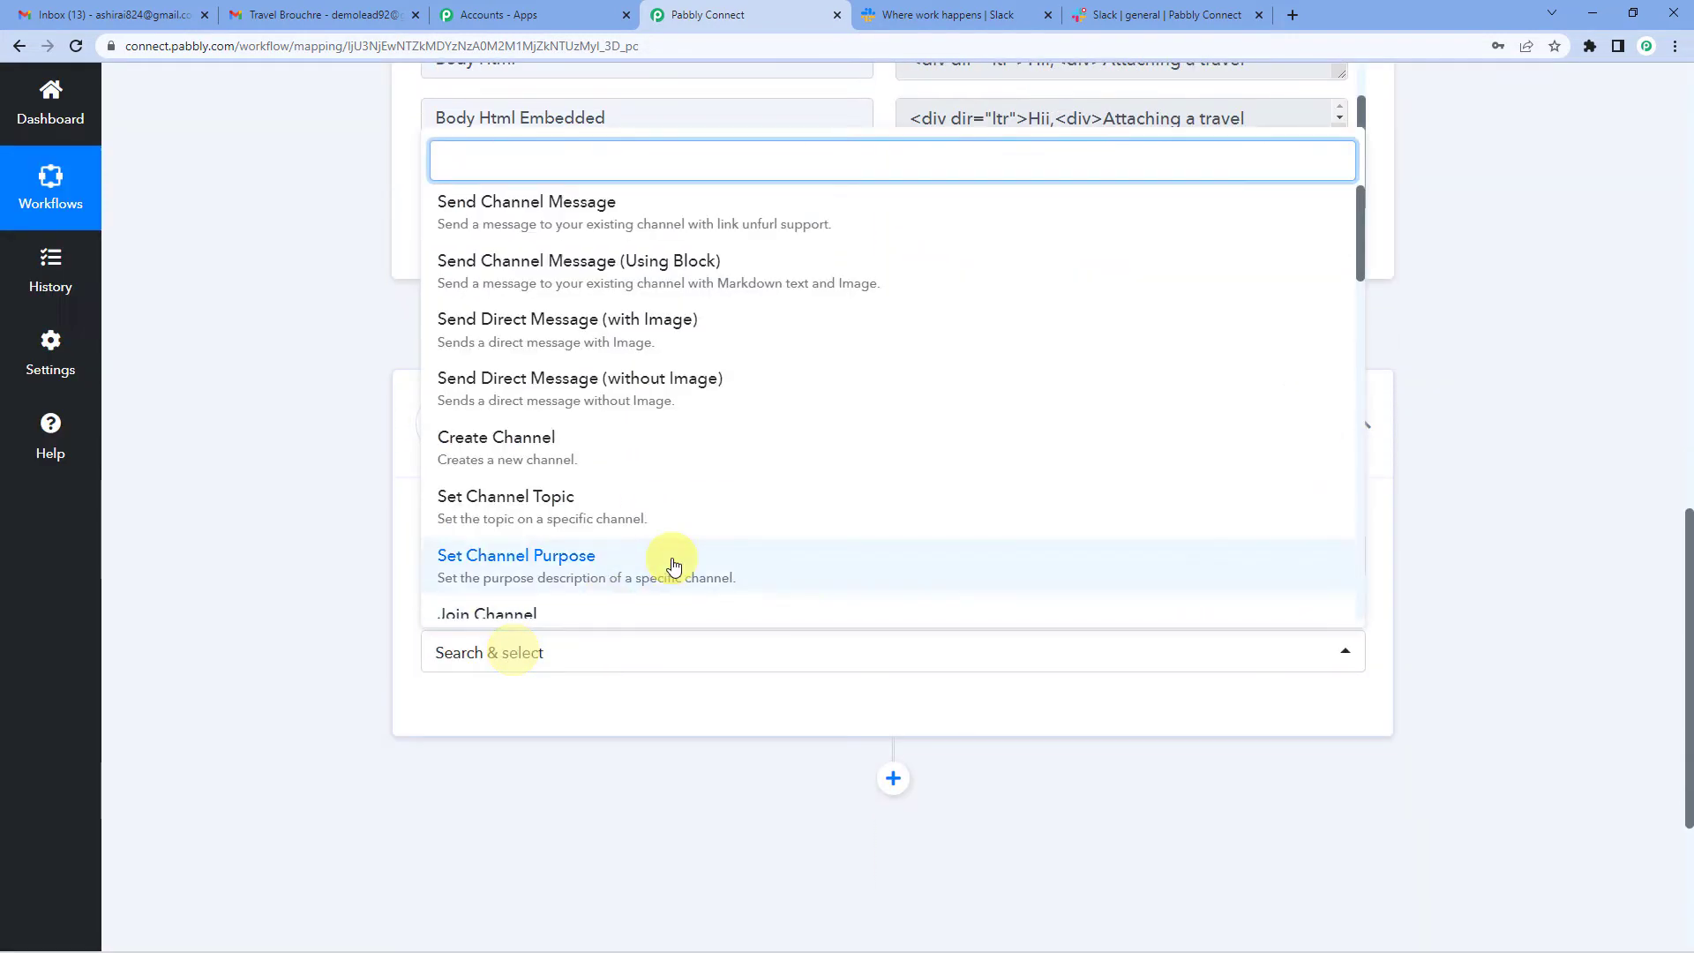
{"action": "left_click", "coordinate": [569, 236]}
{"action": "scroll", "coordinate": [529, 503], "scroll_direction": "down", "scroll_amount": 4}
{"action": "left_click", "coordinate": [468, 361]}
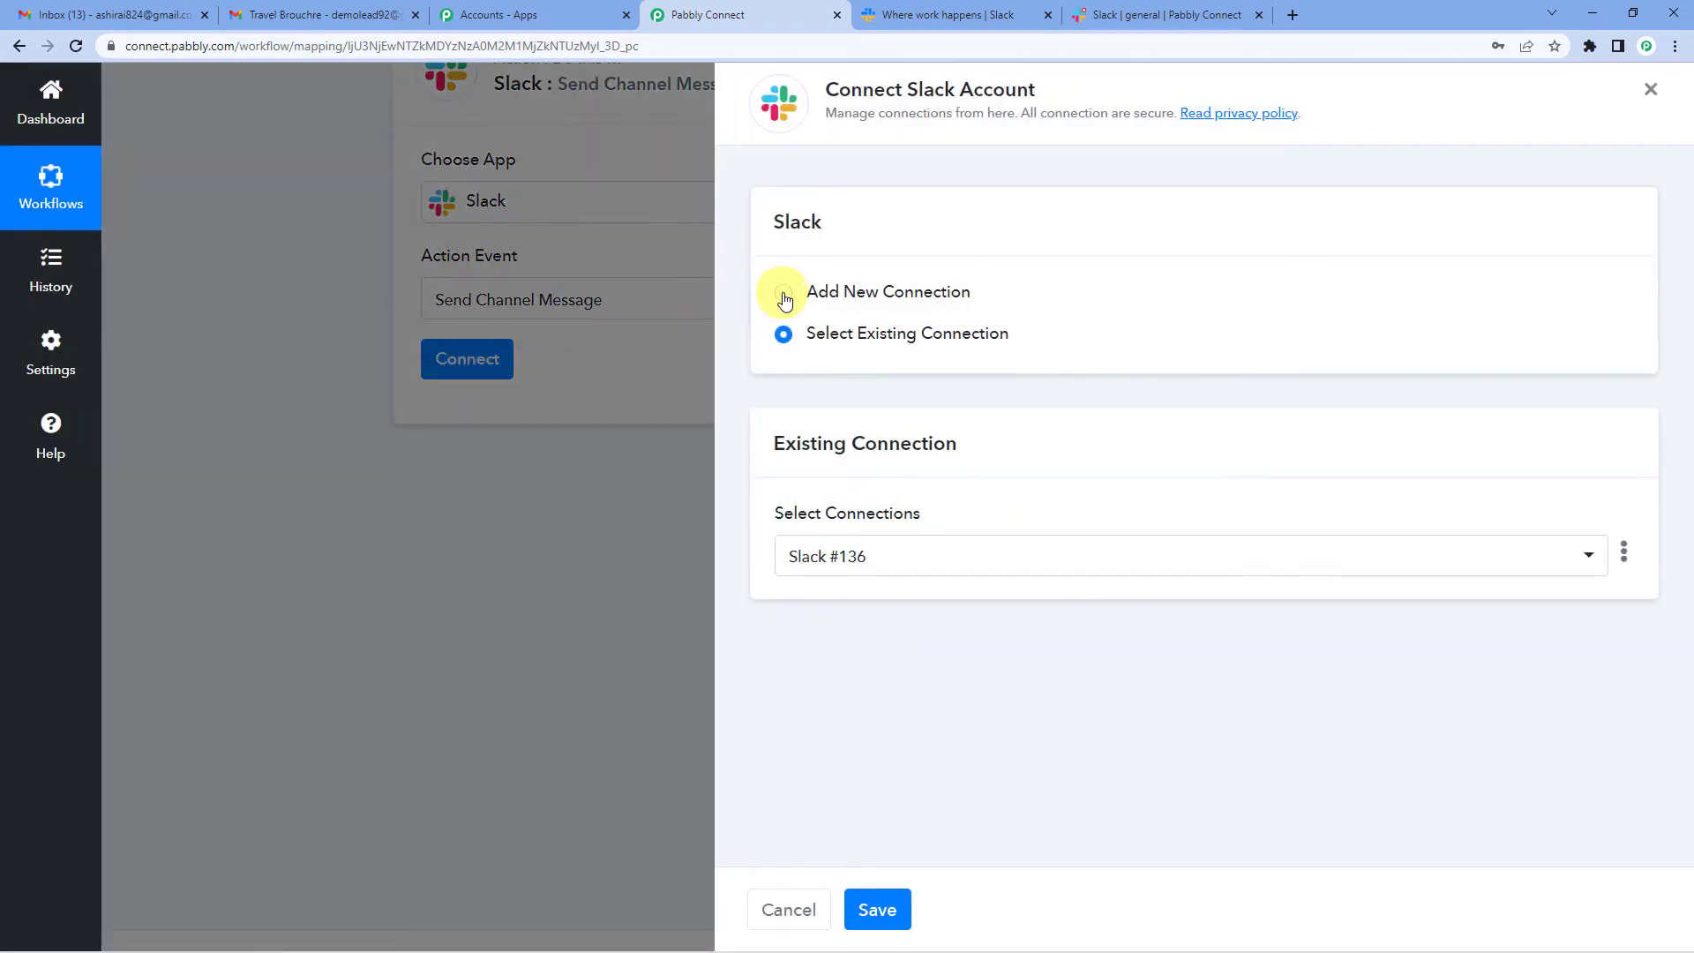
Add a new Slack connection with token type 'user' and allow access in Slack
{"action": "left_click", "coordinate": [783, 299]}
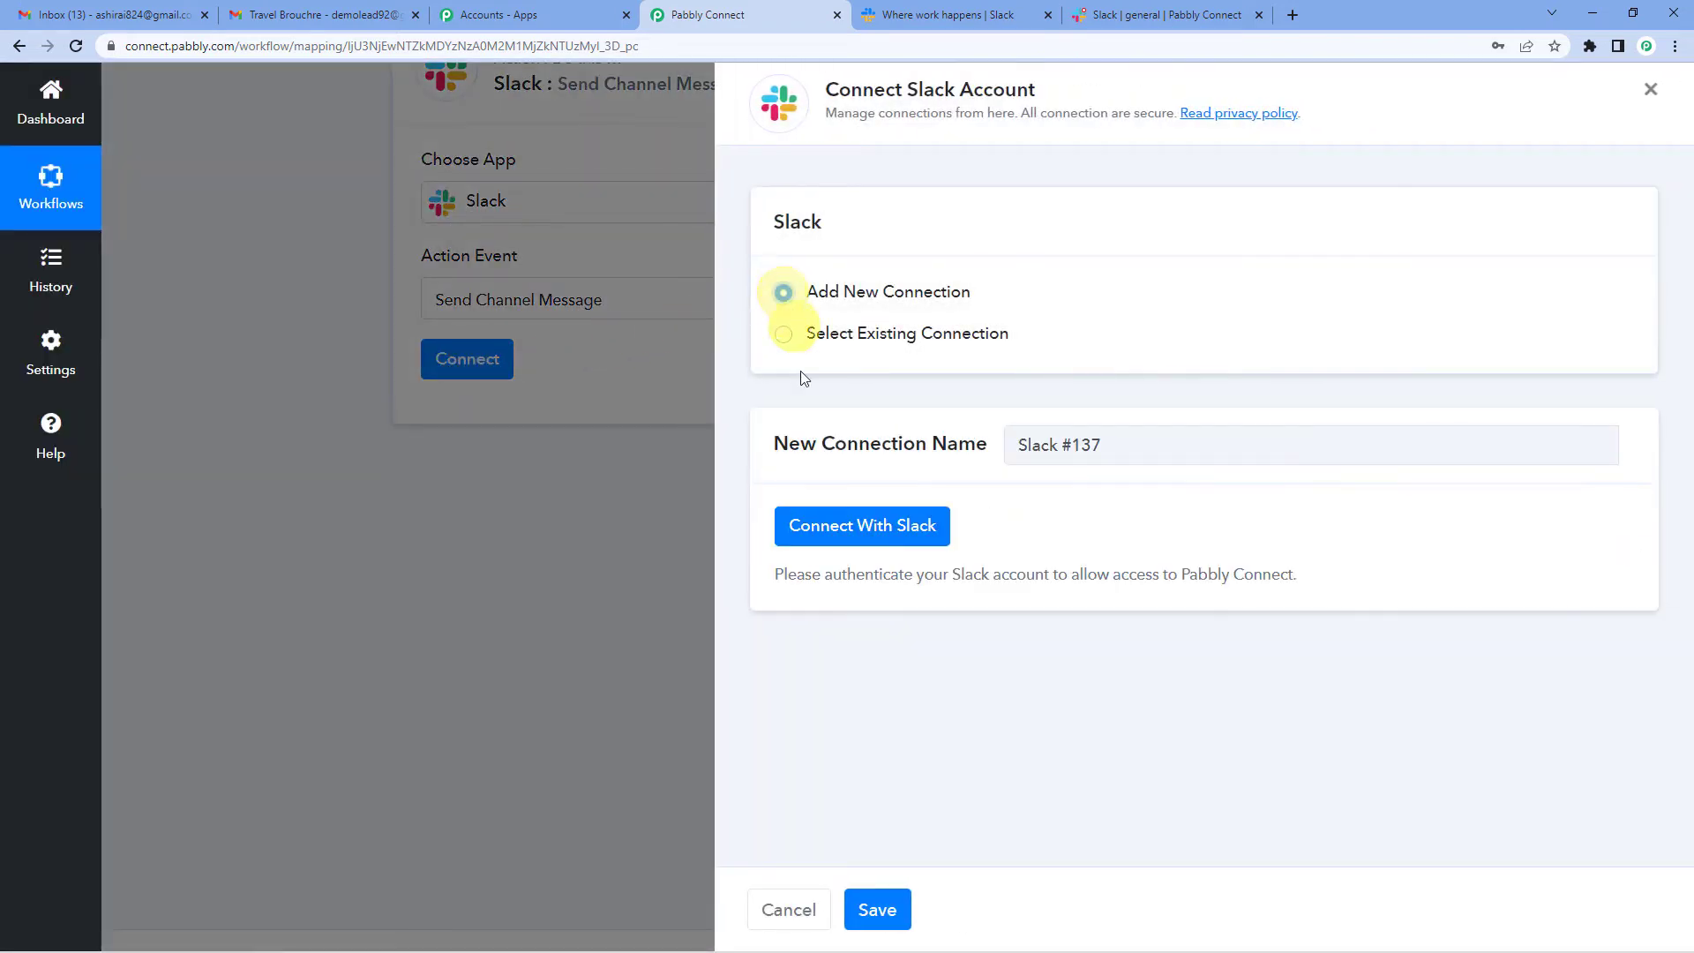
{"action": "left_click", "coordinate": [854, 522]}
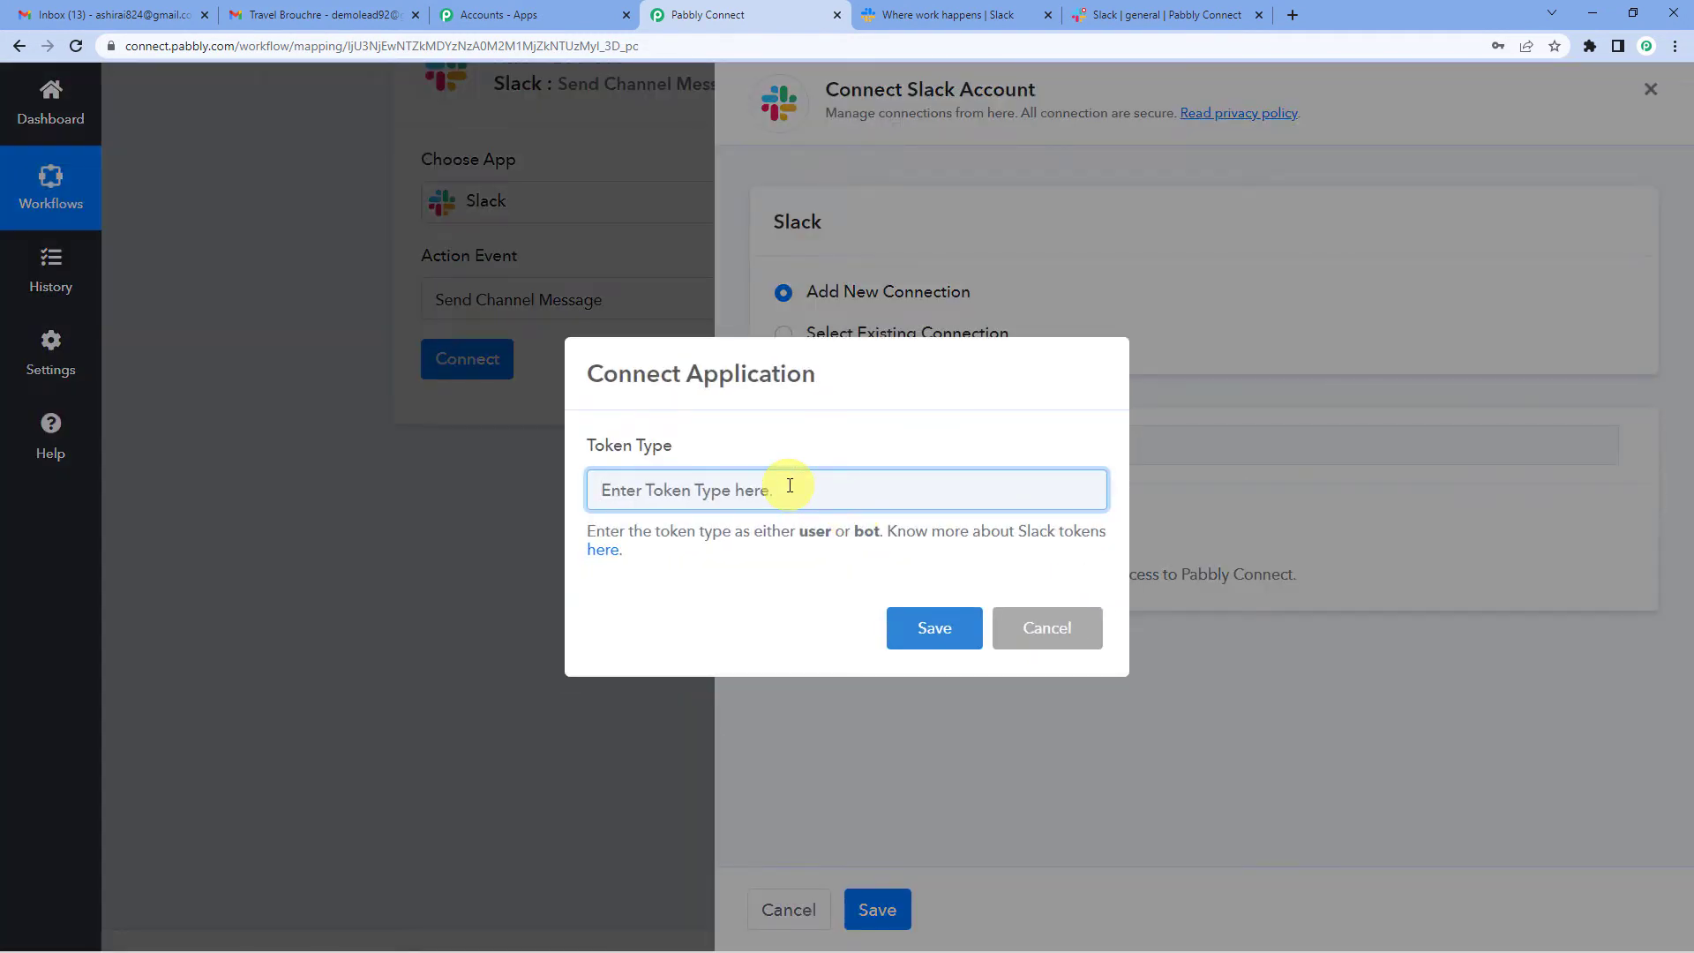
{"action": "left_click_drag", "start_coordinate": [679, 539], "coordinate": [878, 534]}
{"action": "left_click", "coordinate": [798, 488]}
{"action": "type", "text": "user"}
{"action": "left_click", "coordinate": [943, 632]}
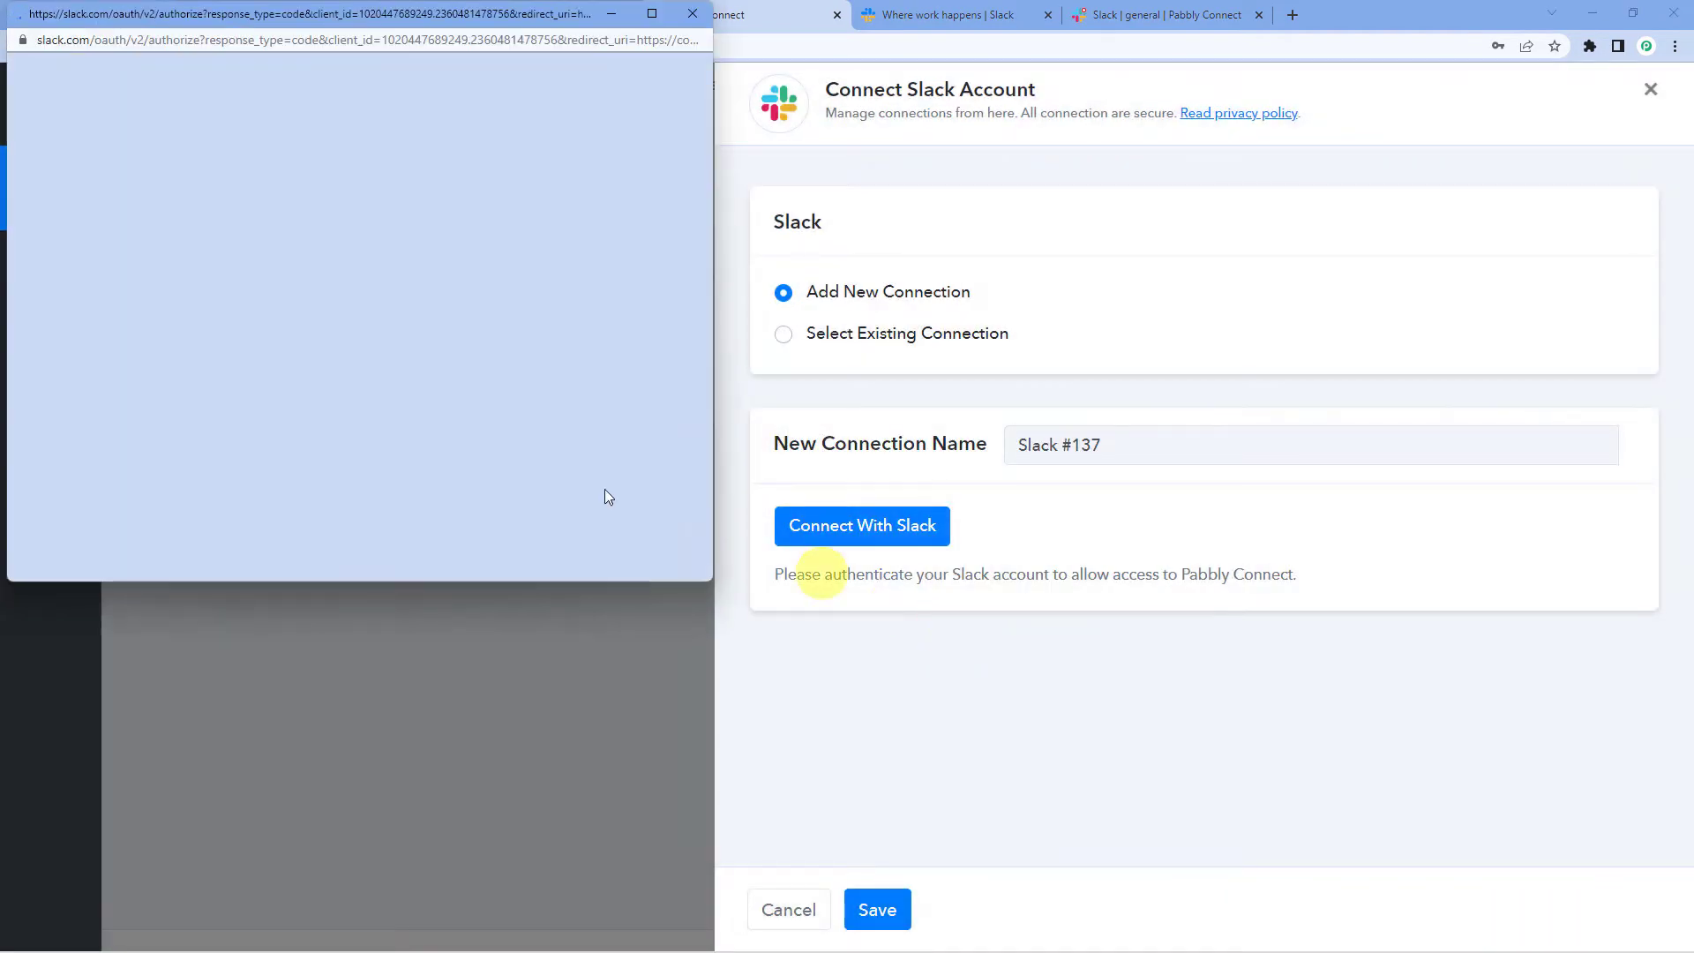
{"action": "scroll", "coordinate": [369, 346], "scroll_direction": "down", "scroll_amount": 5}
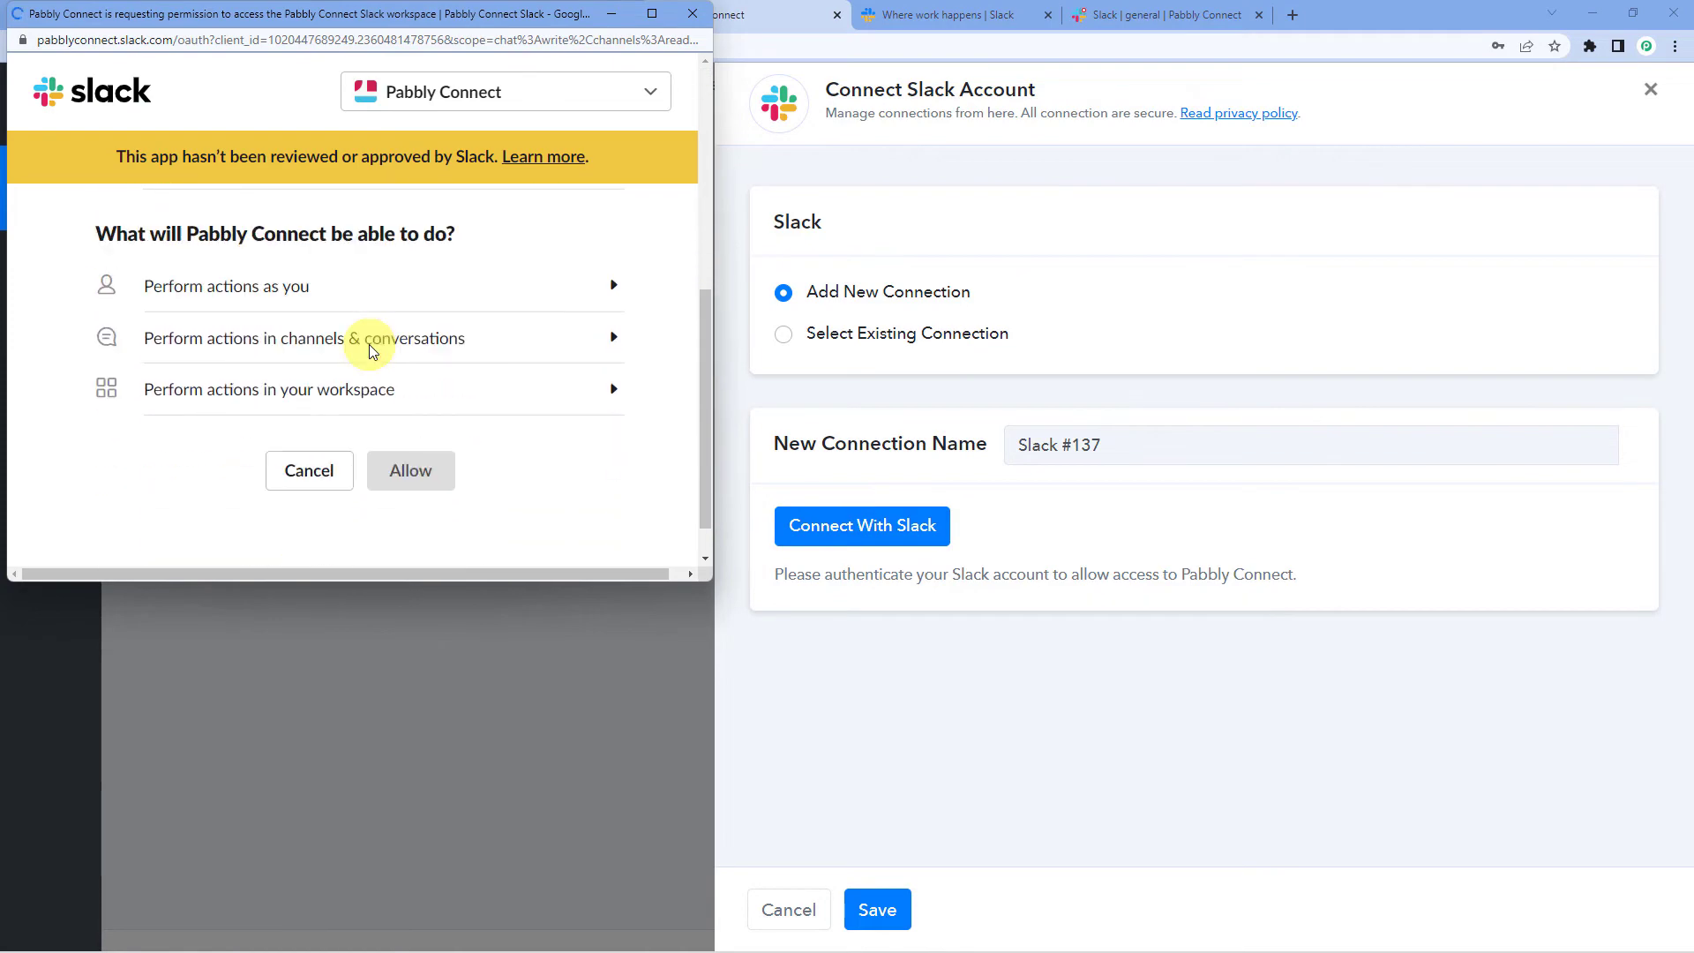
{"action": "left_click", "coordinate": [415, 422]}
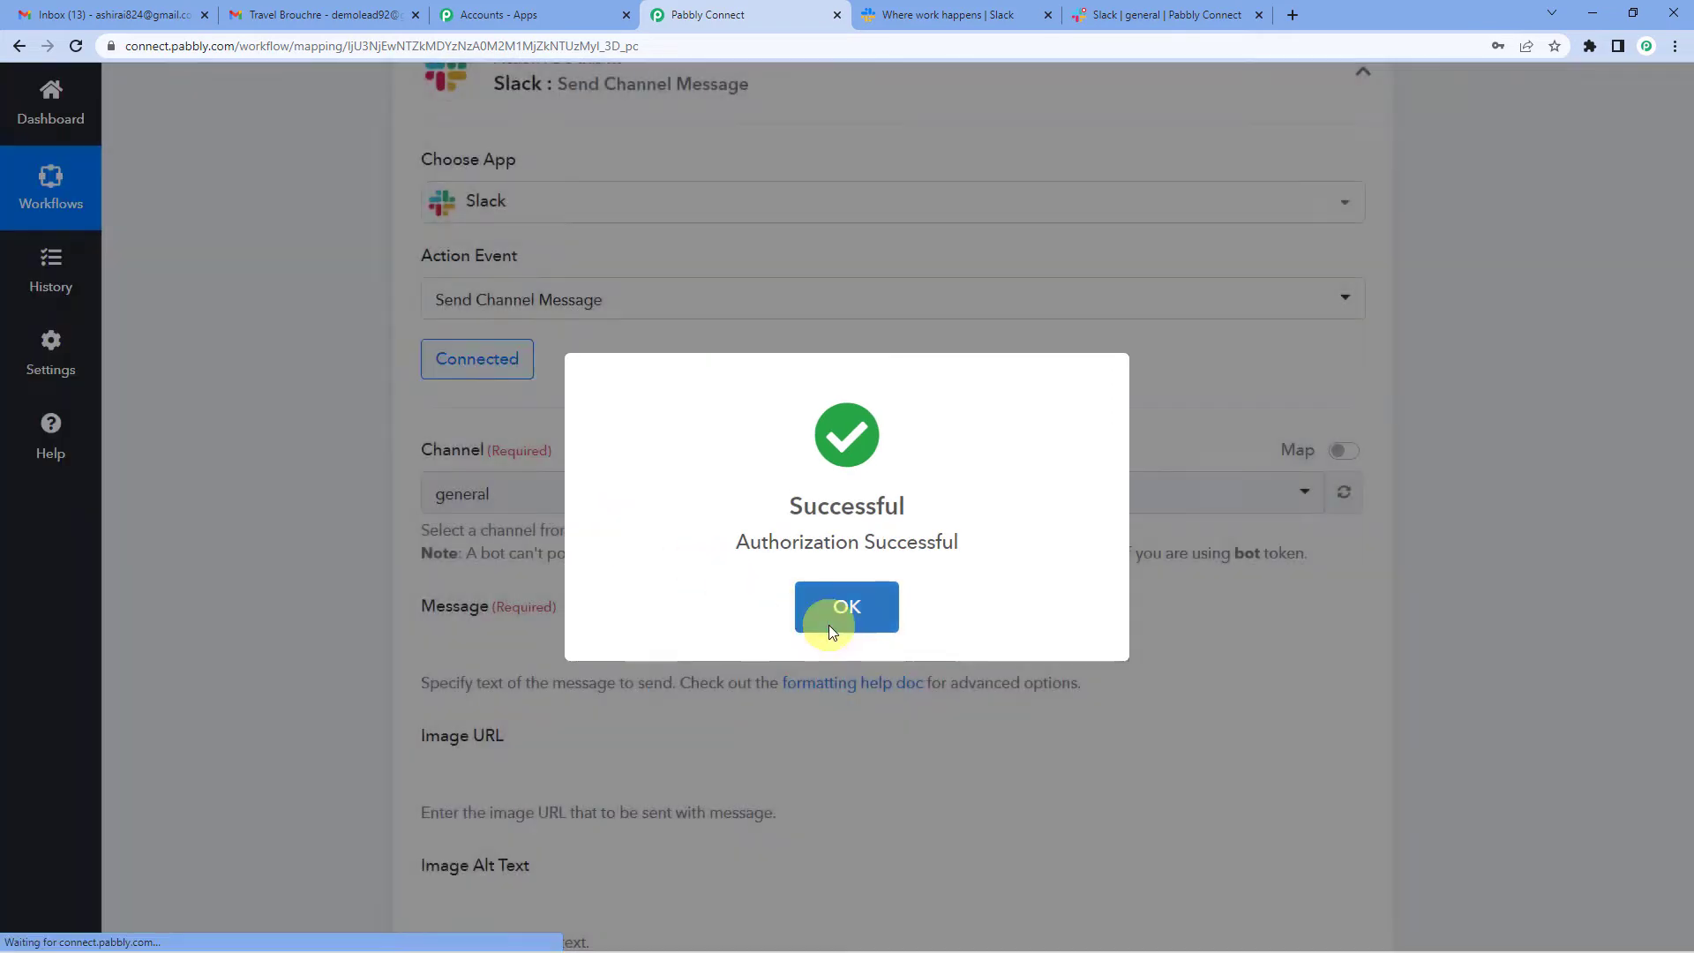
Dismiss the success message, keep 'general' as the channel, and check Slack's #general channel
{"action": "left_click", "coordinate": [832, 623]}
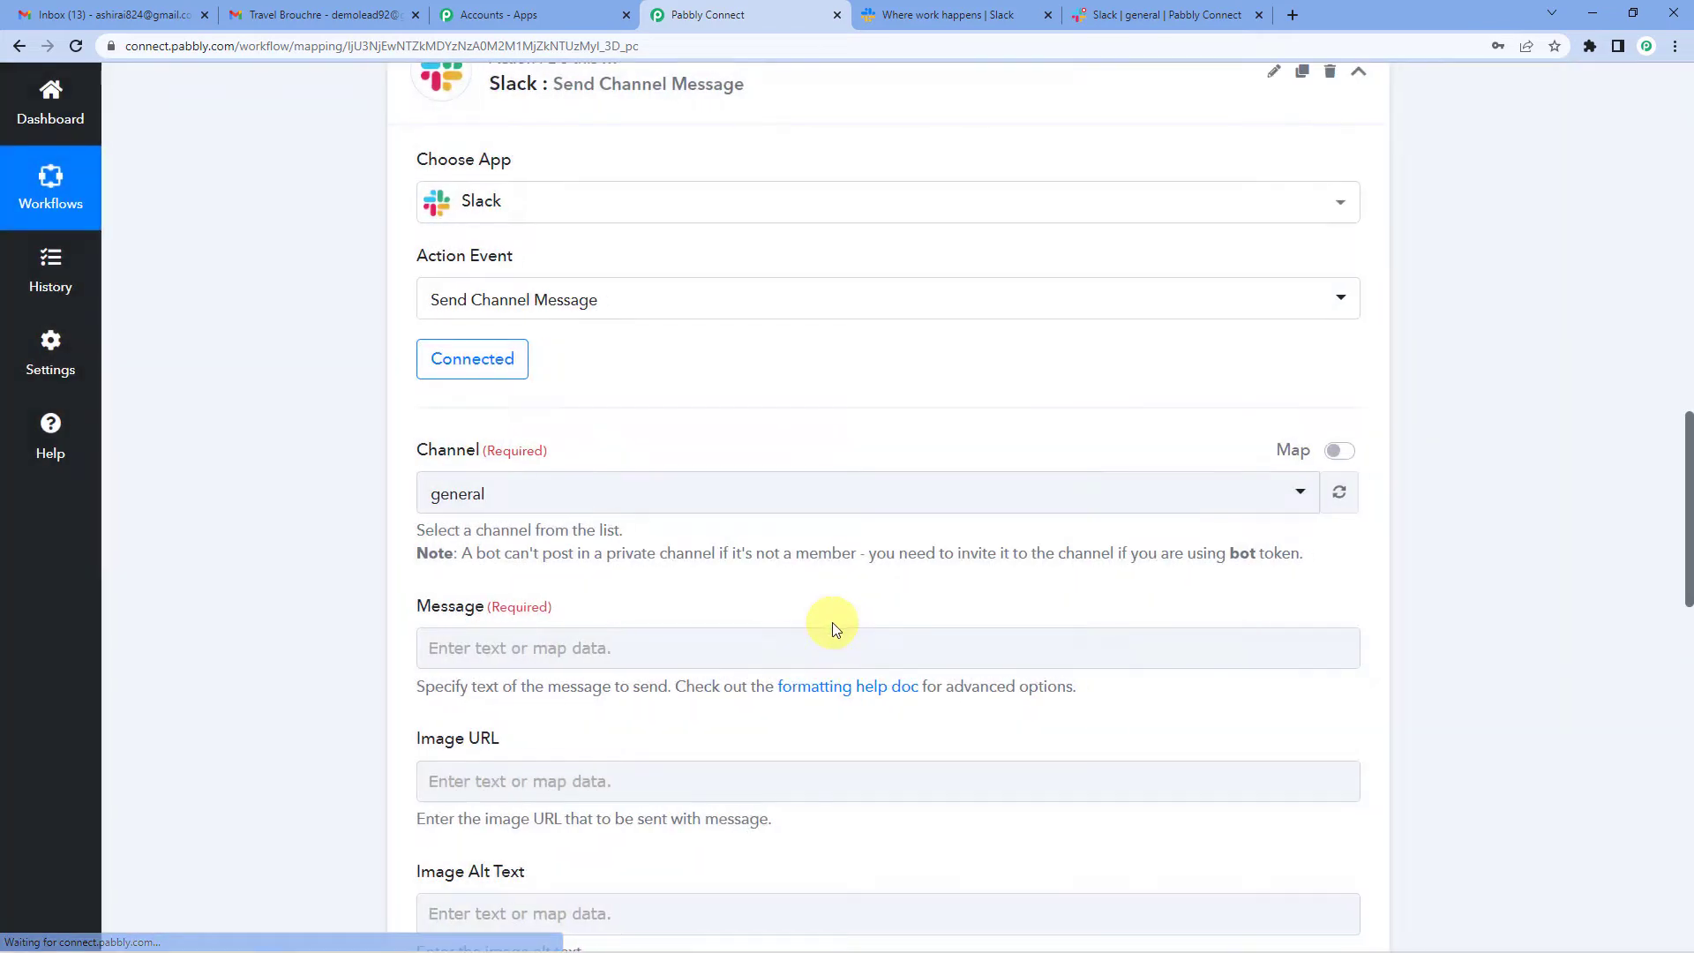
{"action": "scroll", "coordinate": [679, 424], "scroll_direction": "down", "scroll_amount": 3}
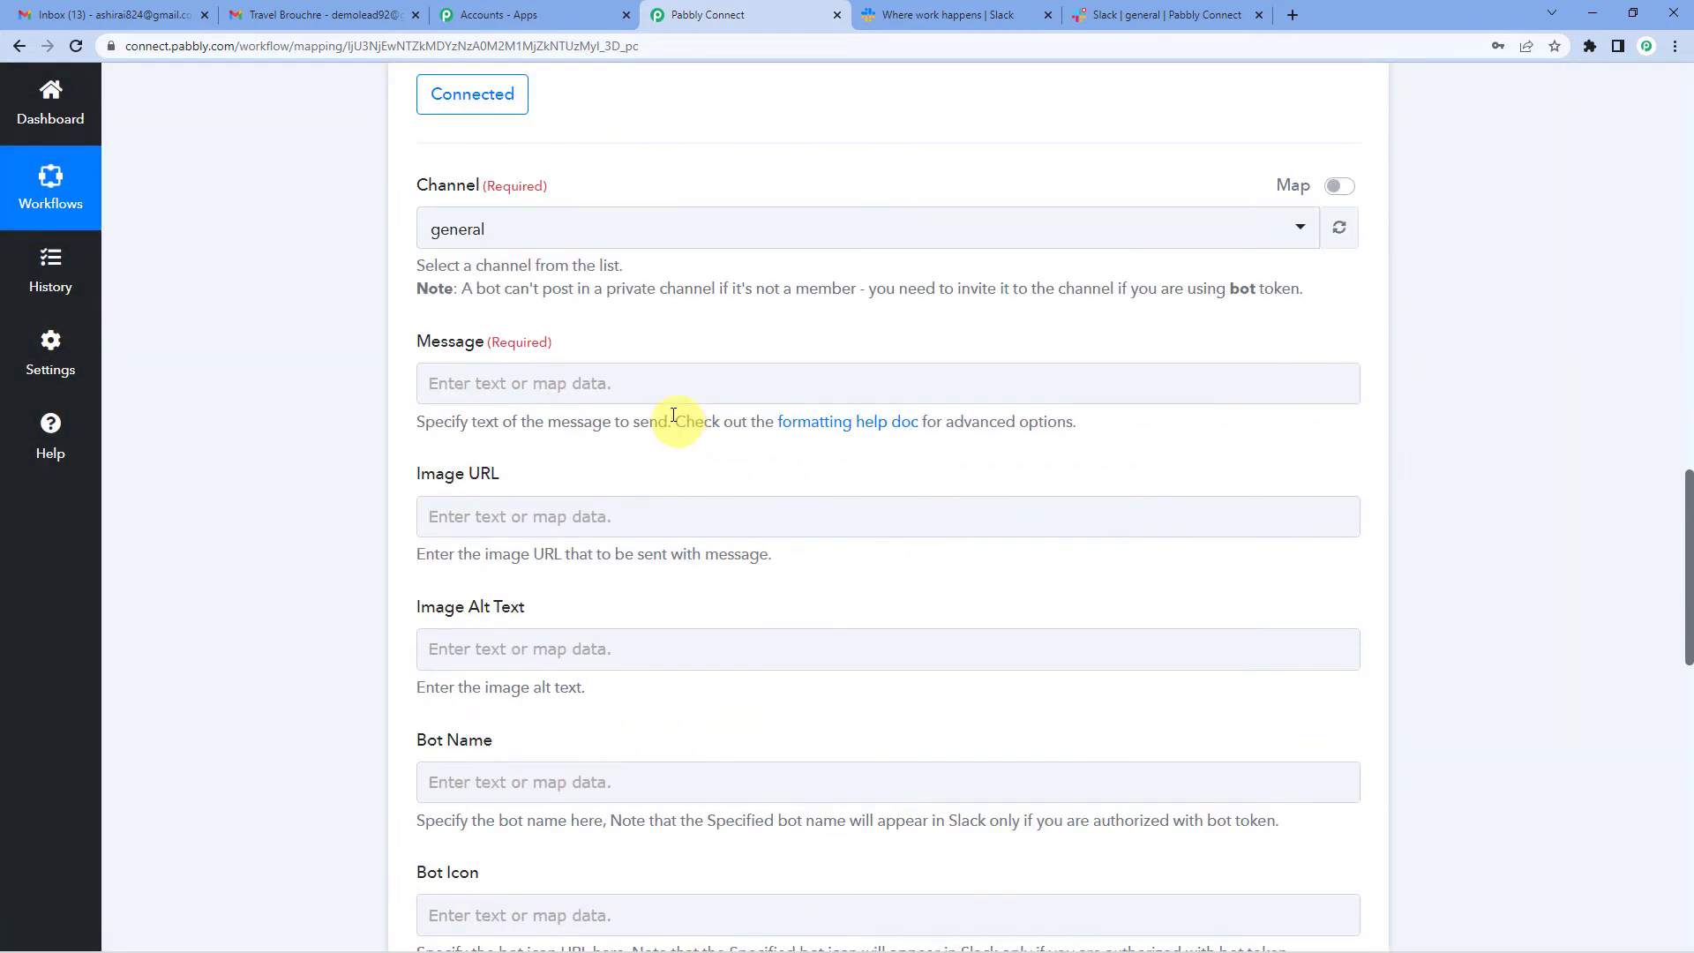
{"action": "left_click", "coordinate": [614, 232]}
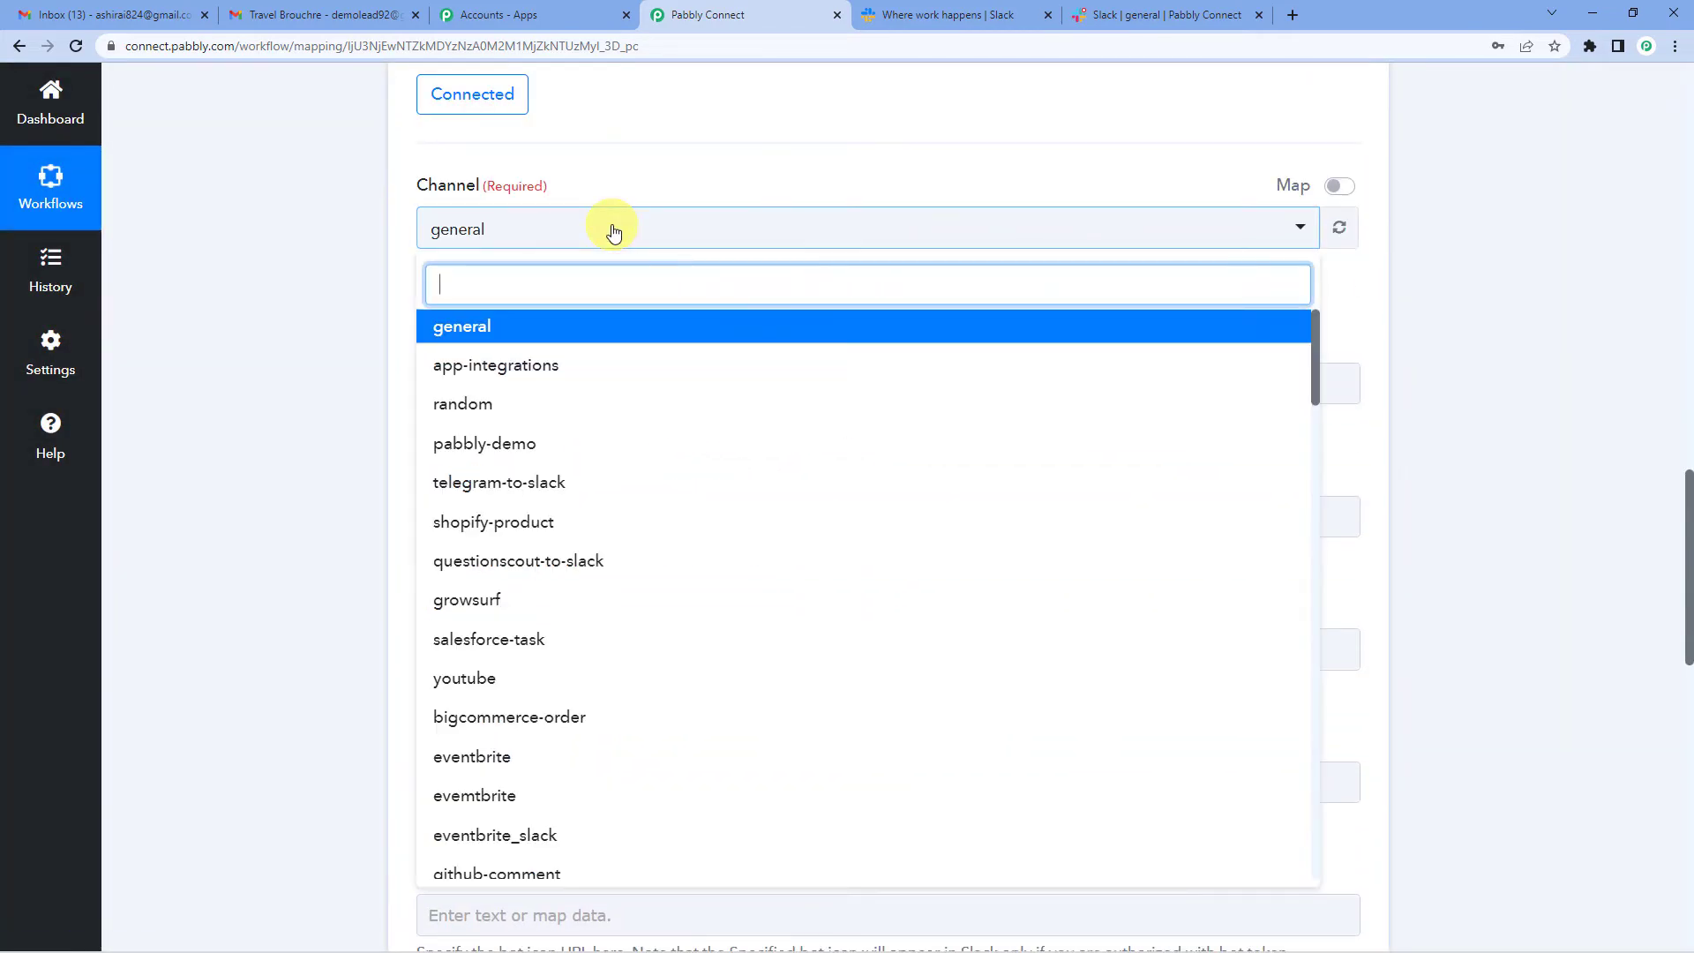
{"action": "left_click", "coordinate": [549, 335]}
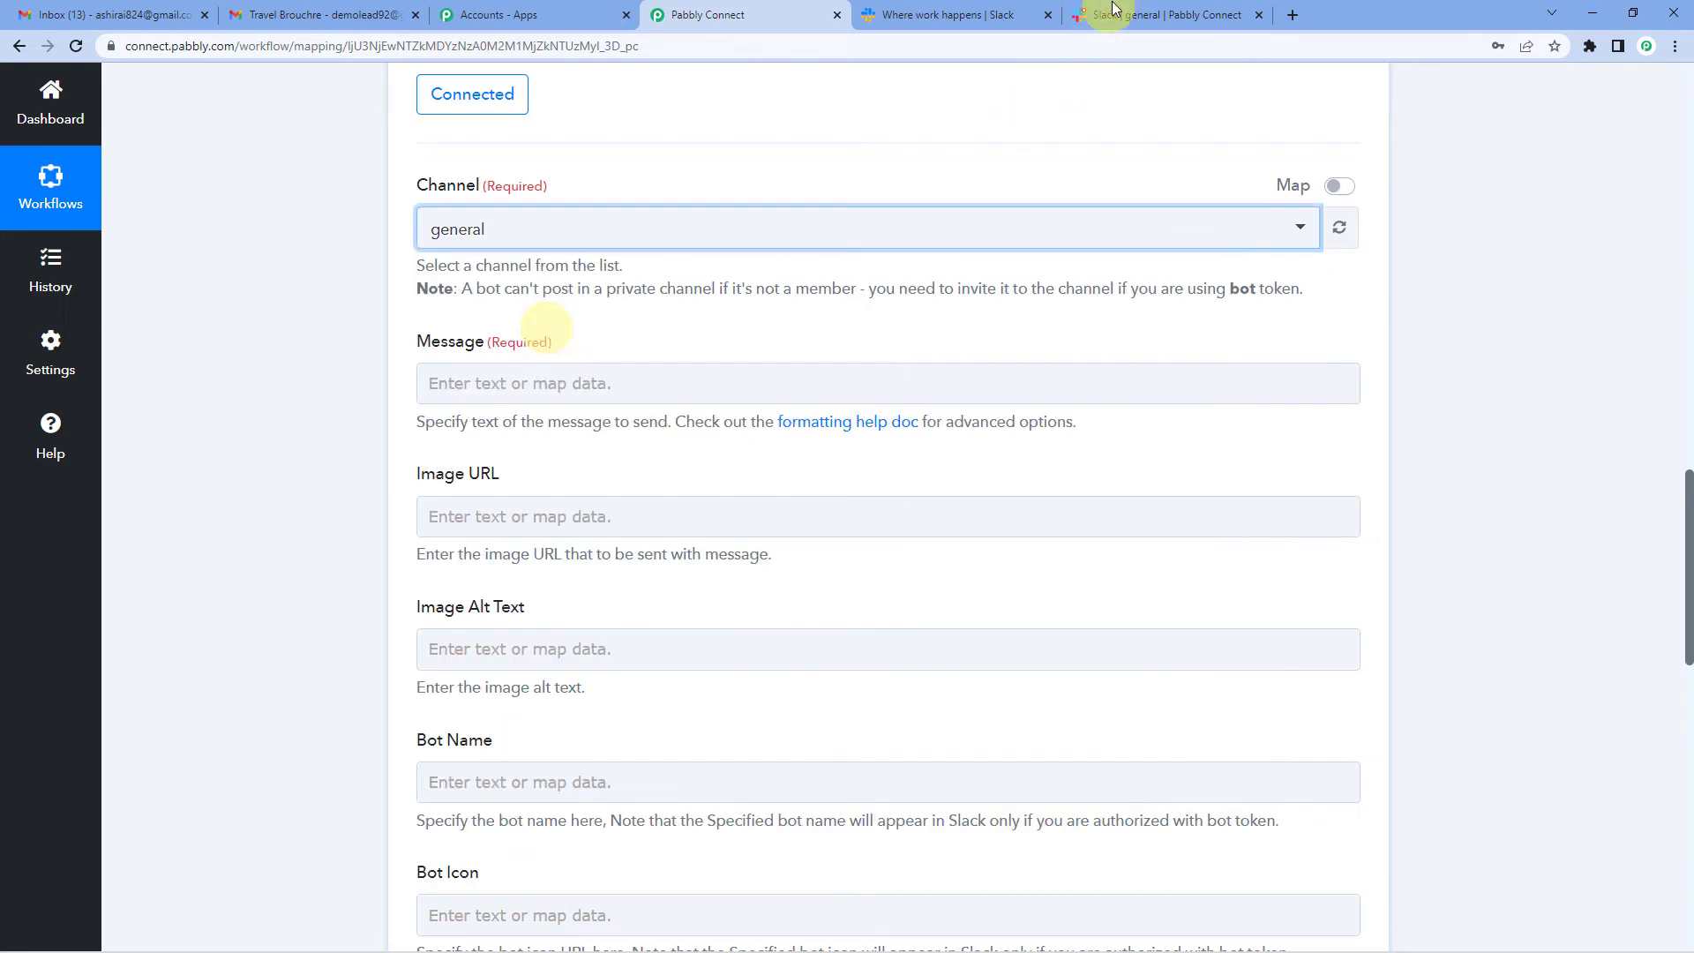
{"action": "left_click", "coordinate": [1126, 9]}
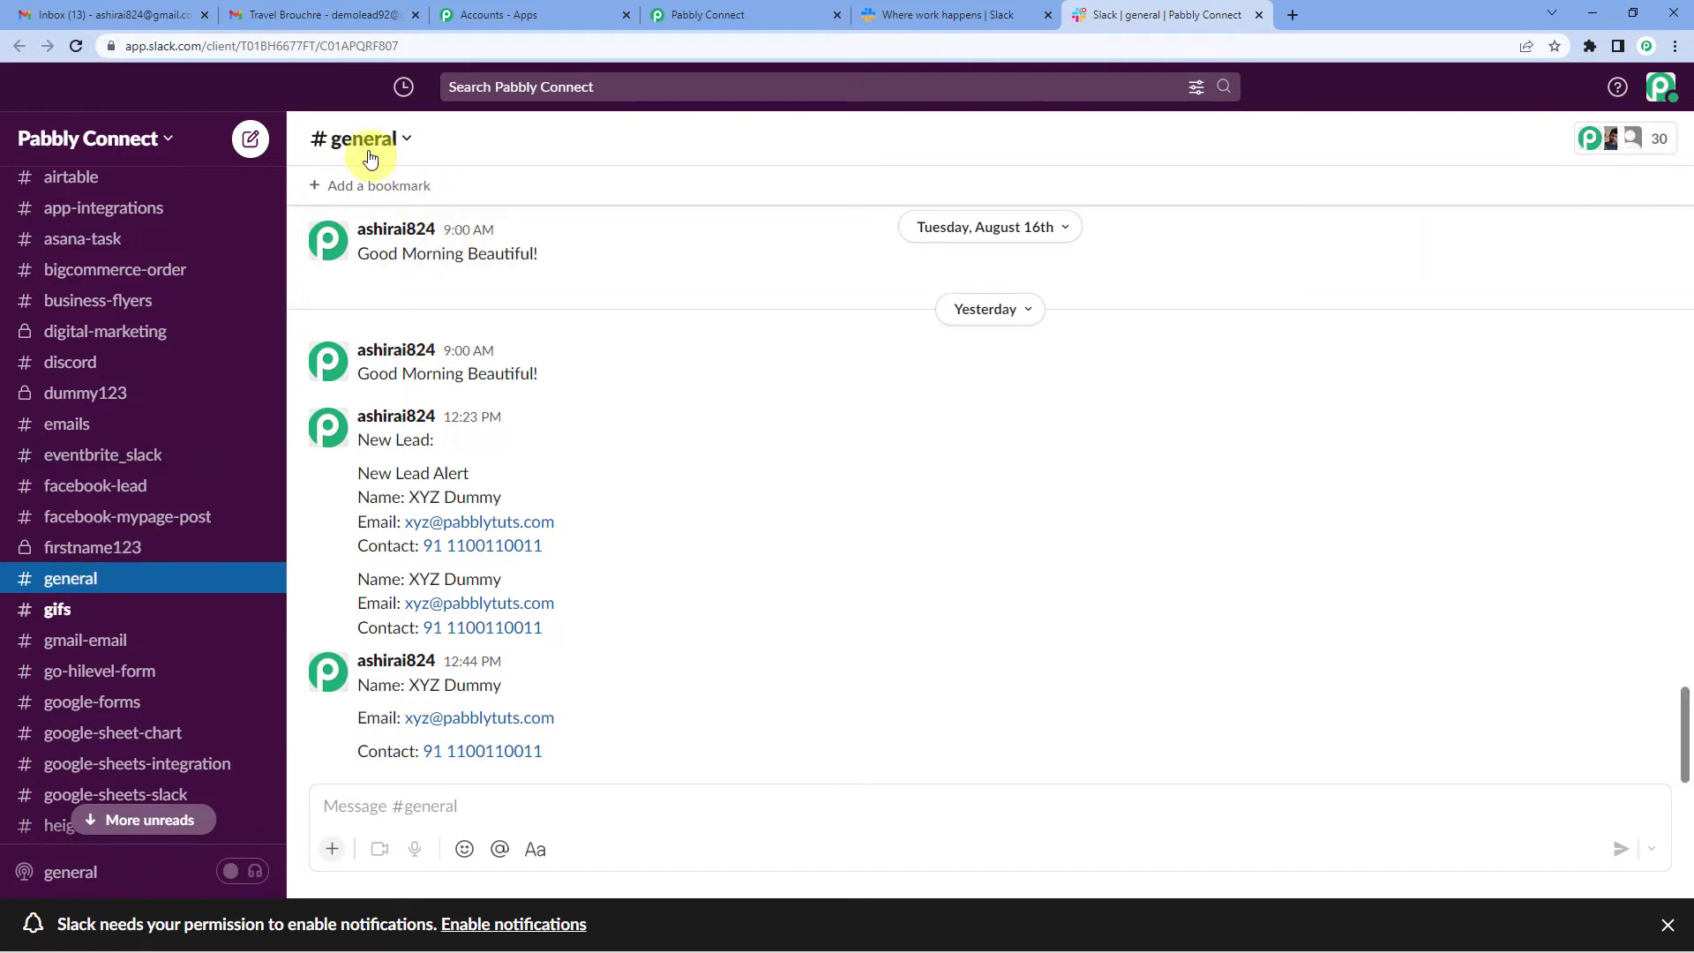
{"action": "left_click", "coordinate": [679, 10]}
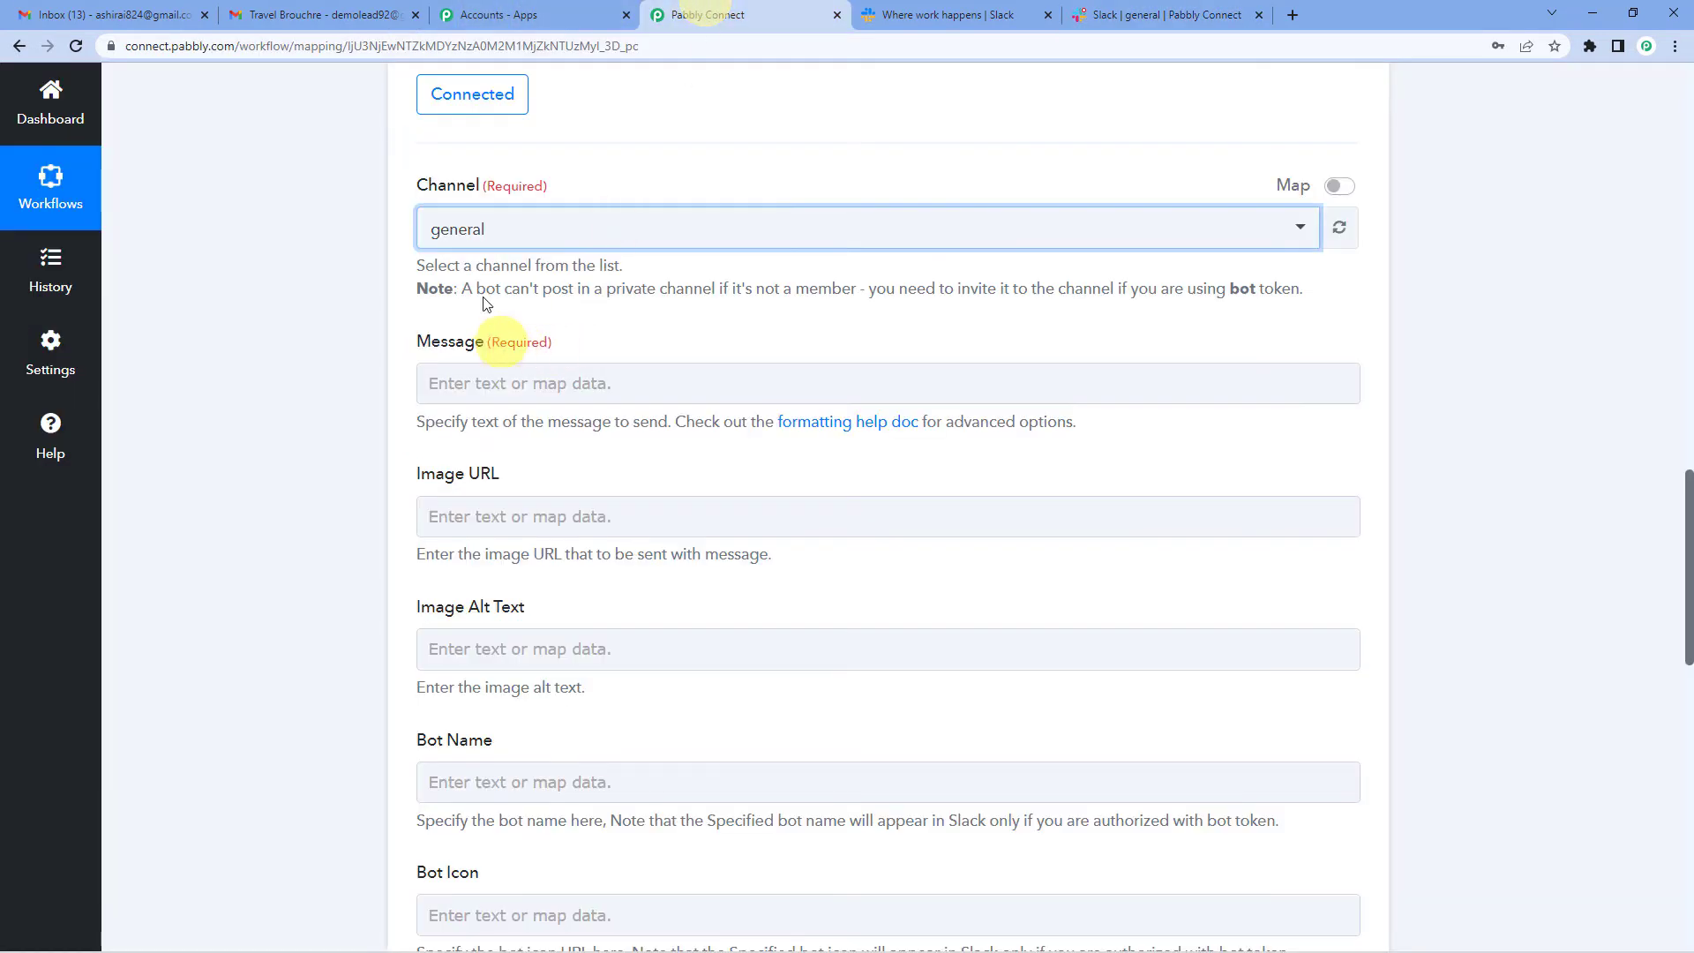
{"action": "left_click", "coordinate": [494, 381]}
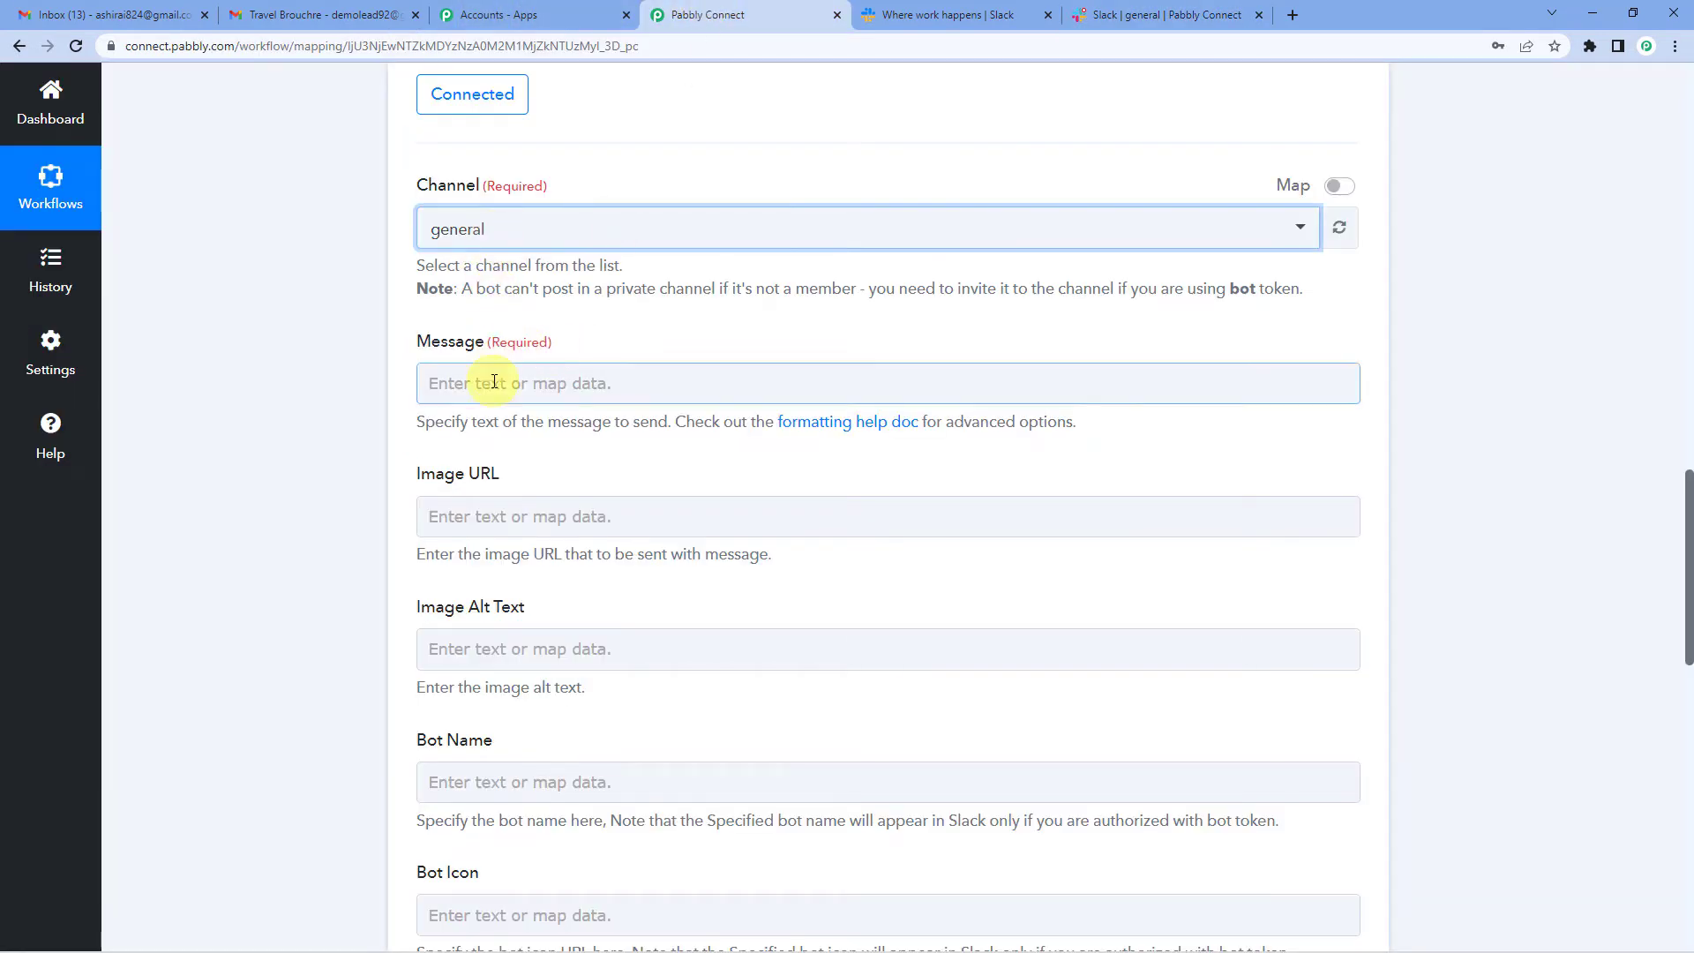
{"action": "left_click", "coordinate": [494, 381]}
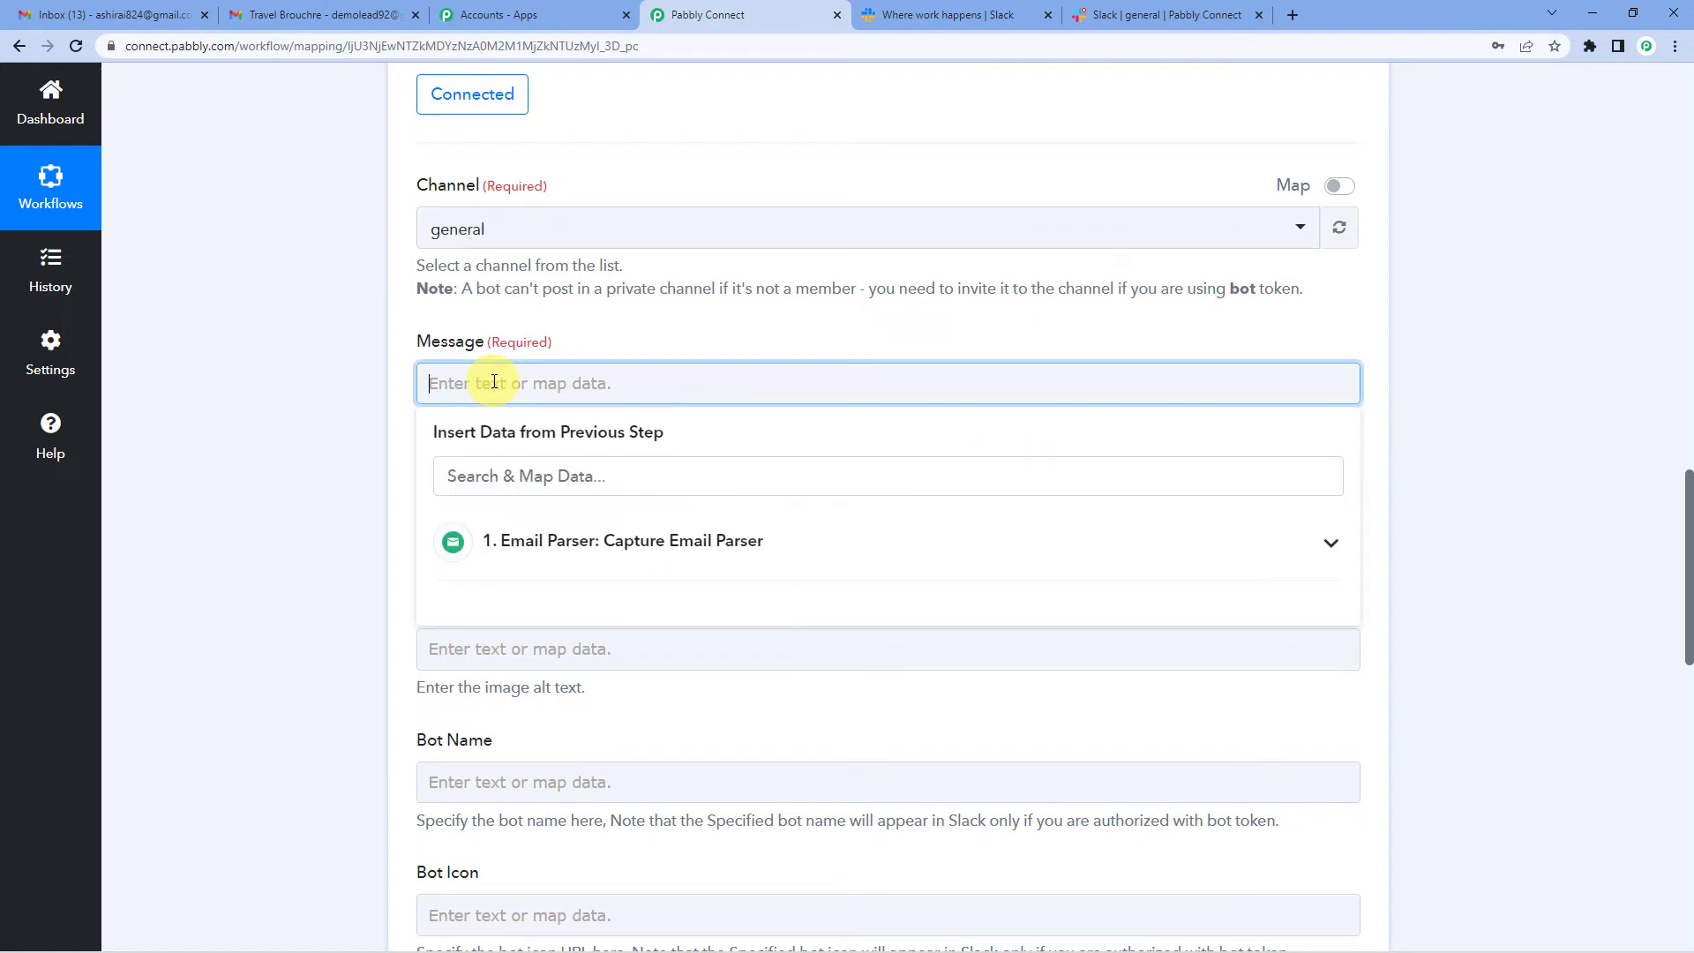
{"action": "left_click", "coordinate": [561, 541]}
{"action": "scroll", "coordinate": [625, 444], "scroll_direction": "down", "scroll_amount": 2}
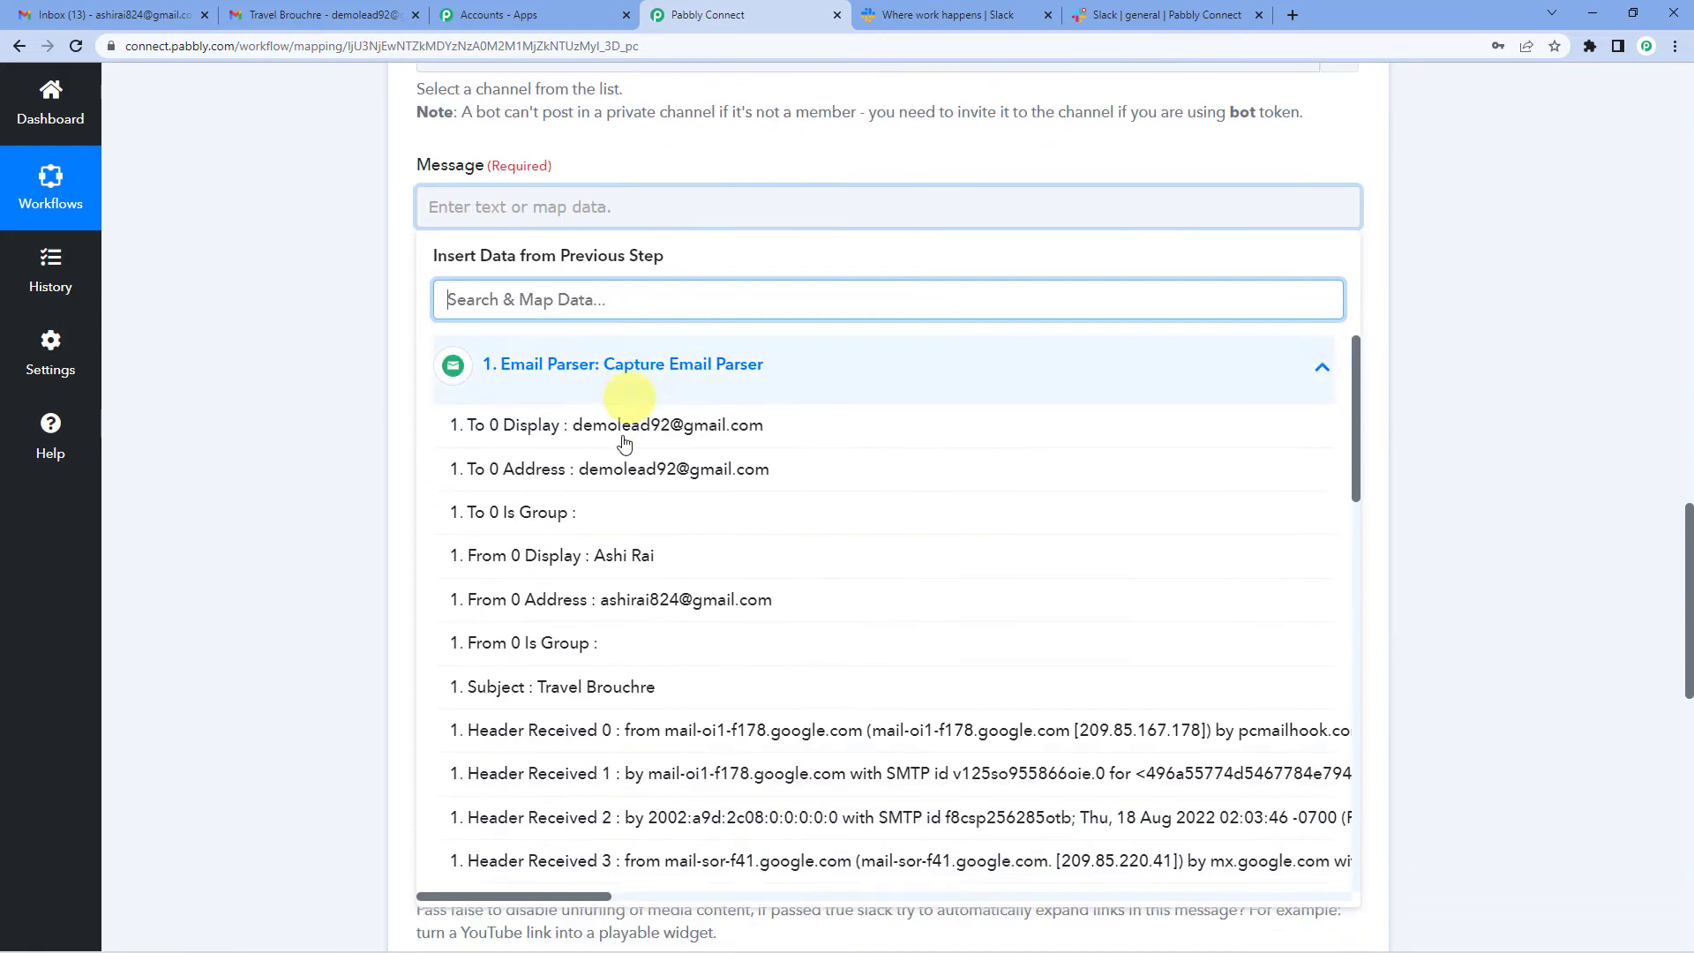
{"action": "scroll", "coordinate": [609, 539], "scroll_direction": "down", "scroll_amount": 3}
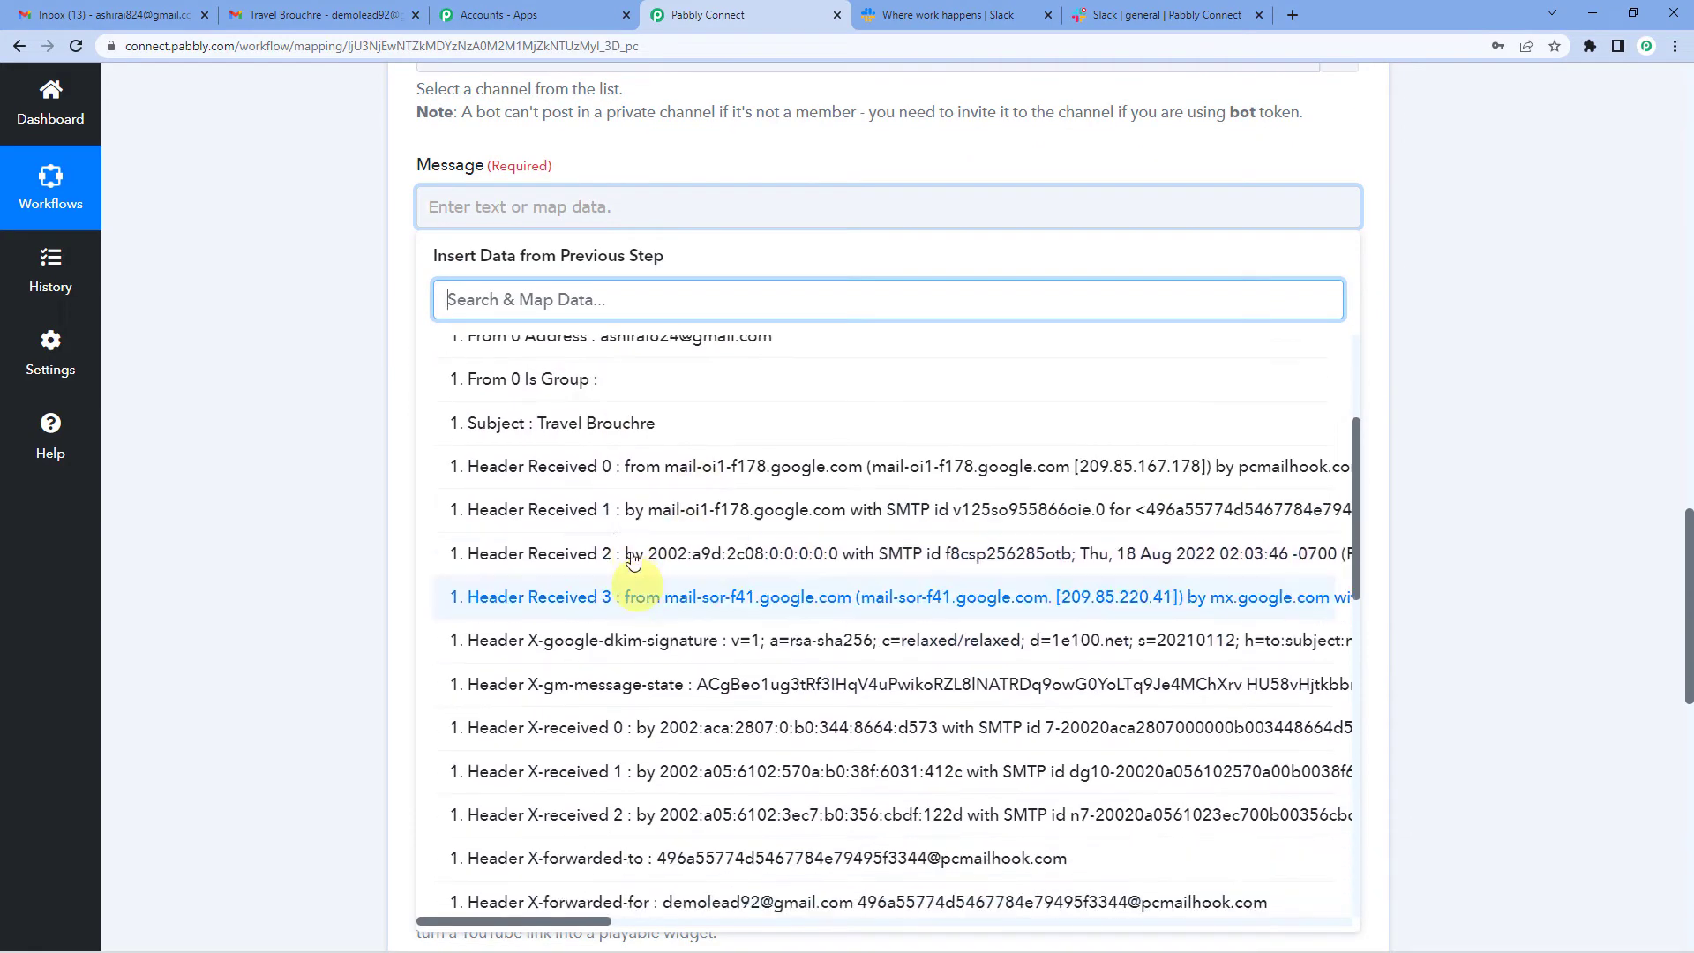
{"action": "type", "text": "b"}
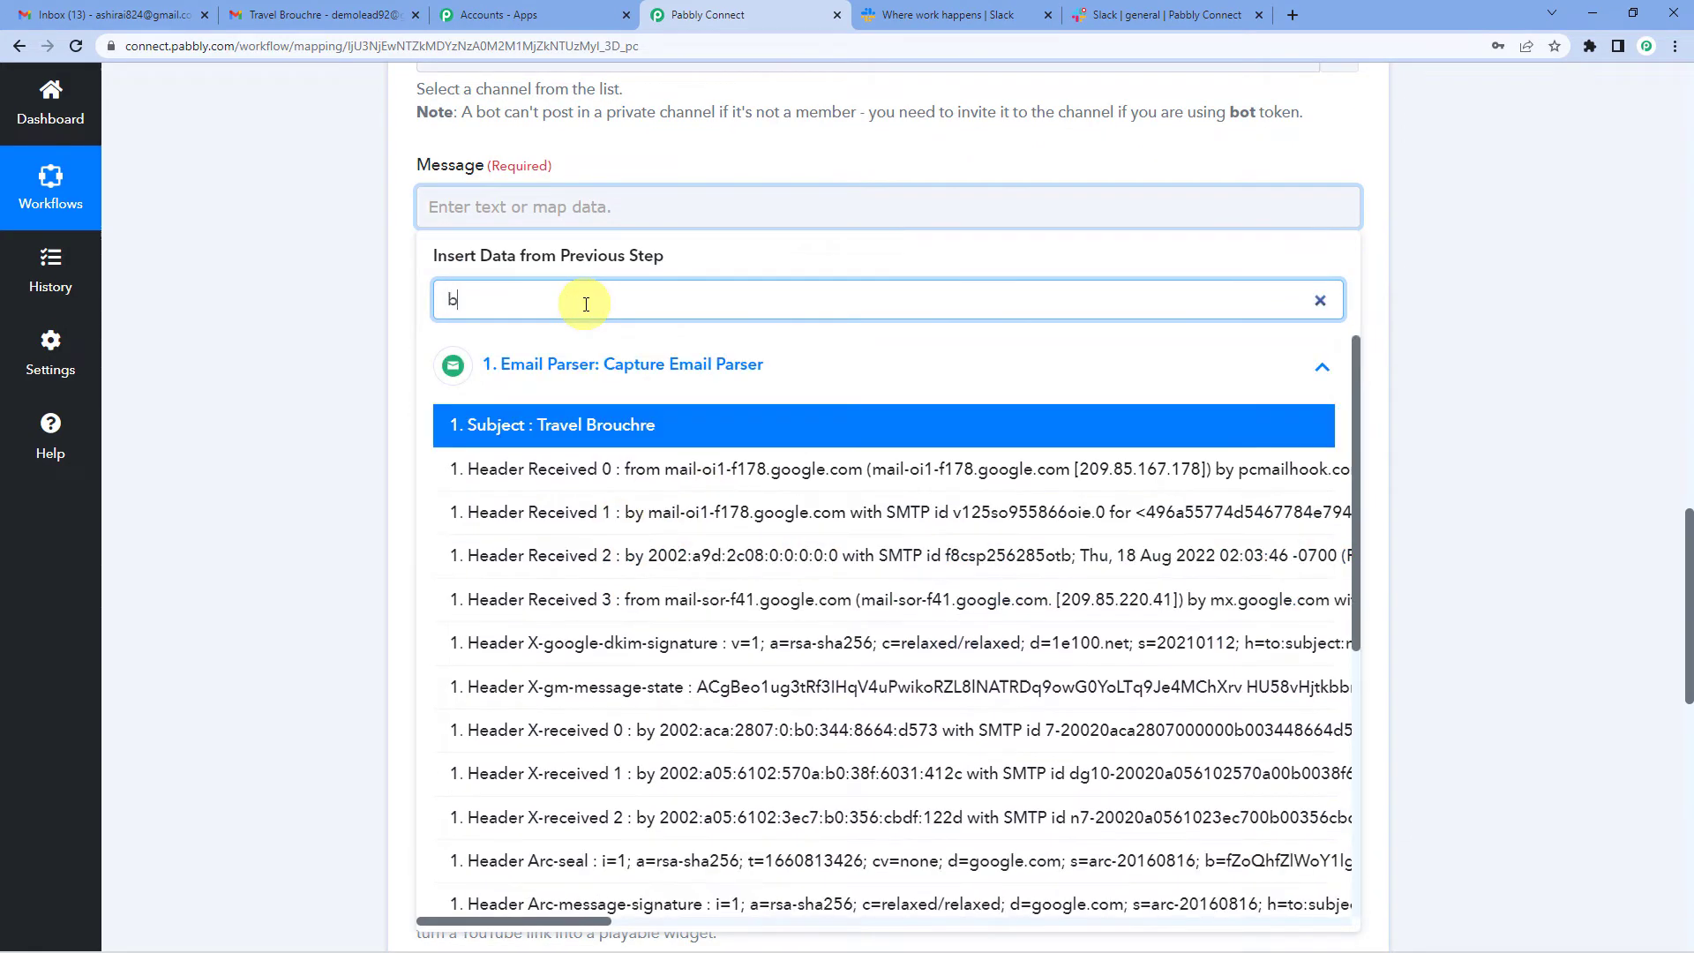
{"action": "type", "text": "o"}
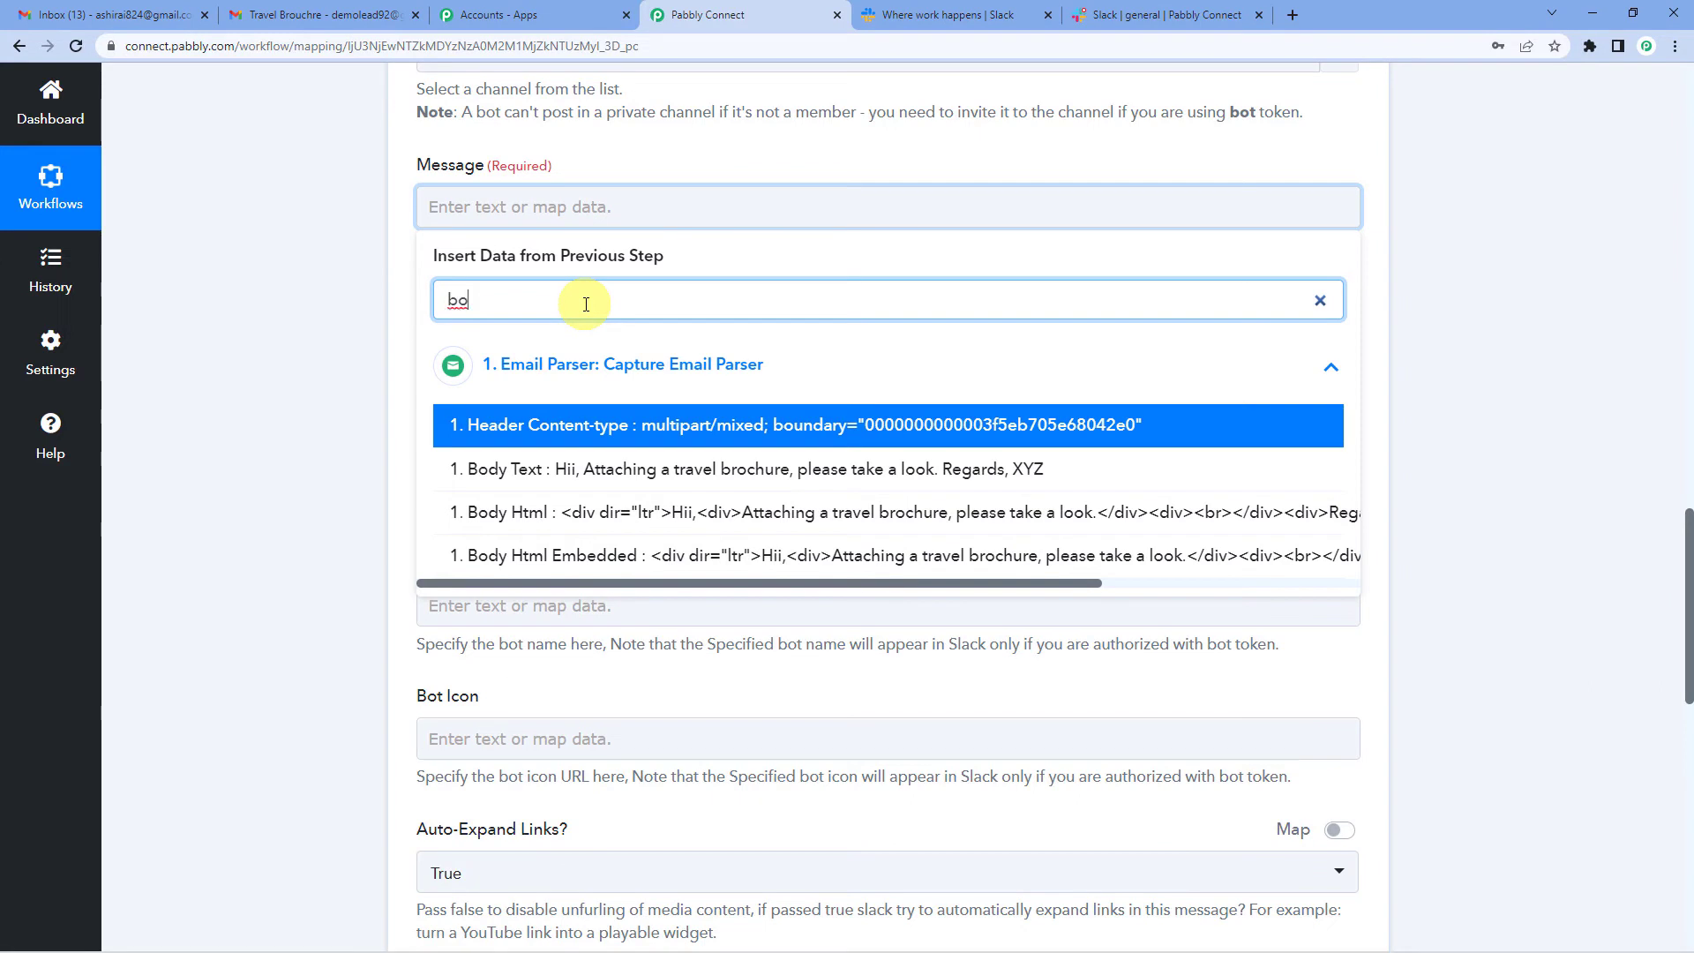
{"action": "left_click", "coordinate": [571, 474]}
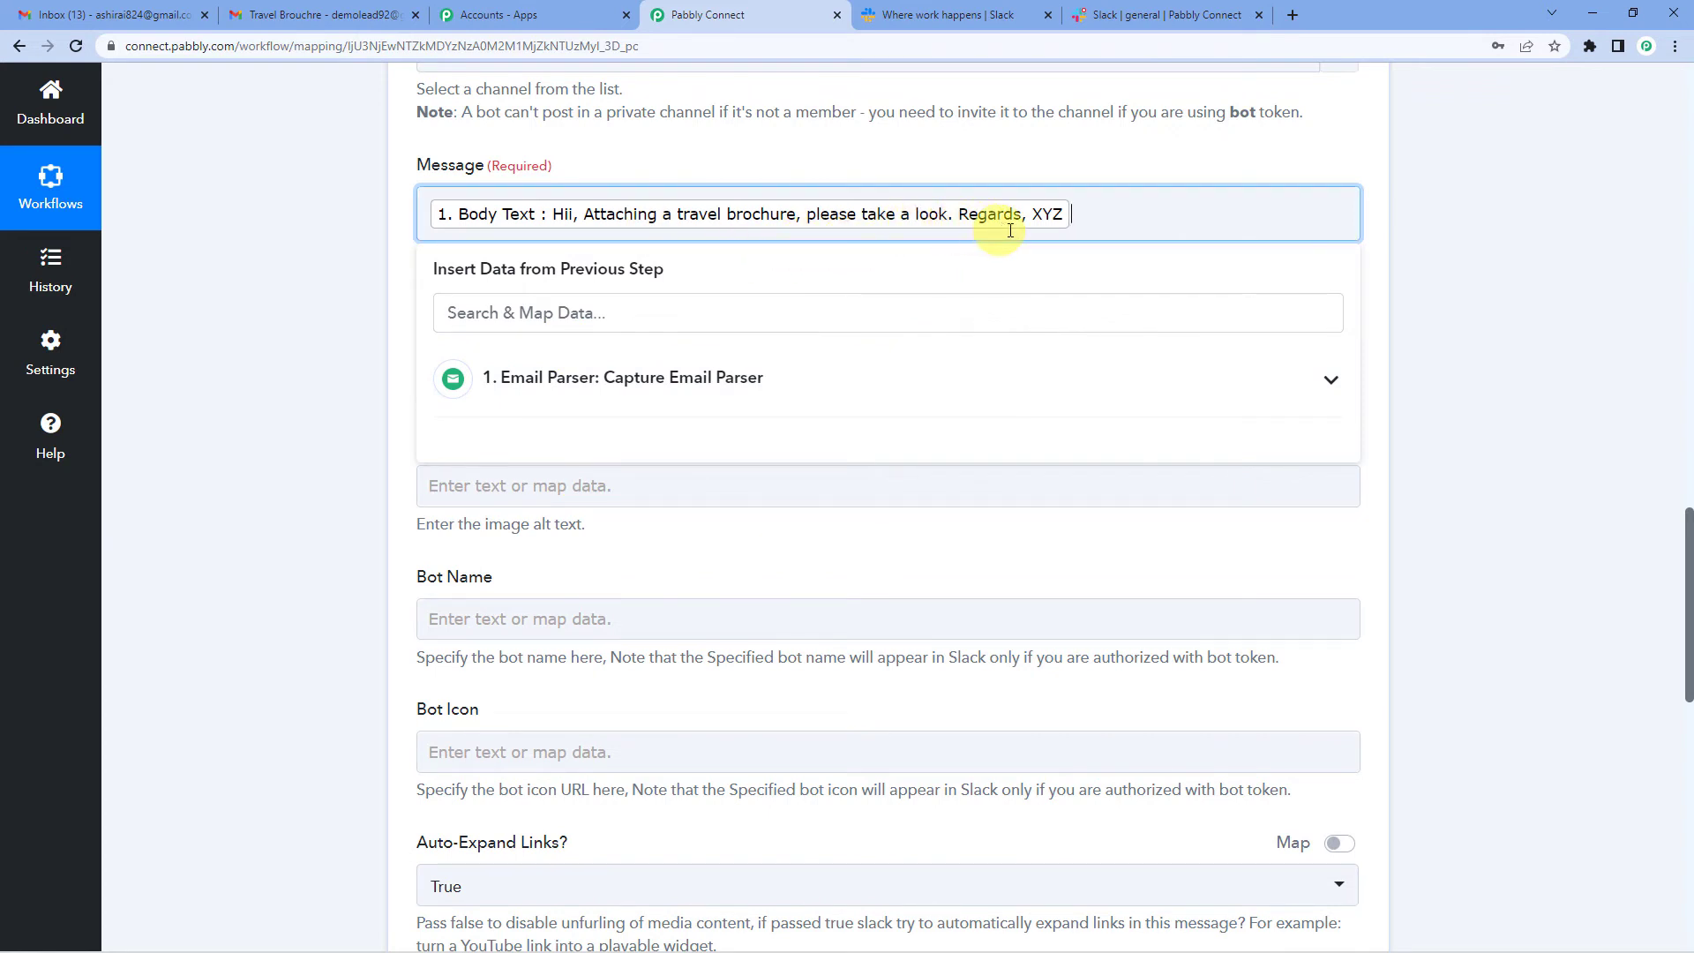
{"action": "scroll", "coordinate": [594, 273], "scroll_direction": "up", "scroll_amount": 1}
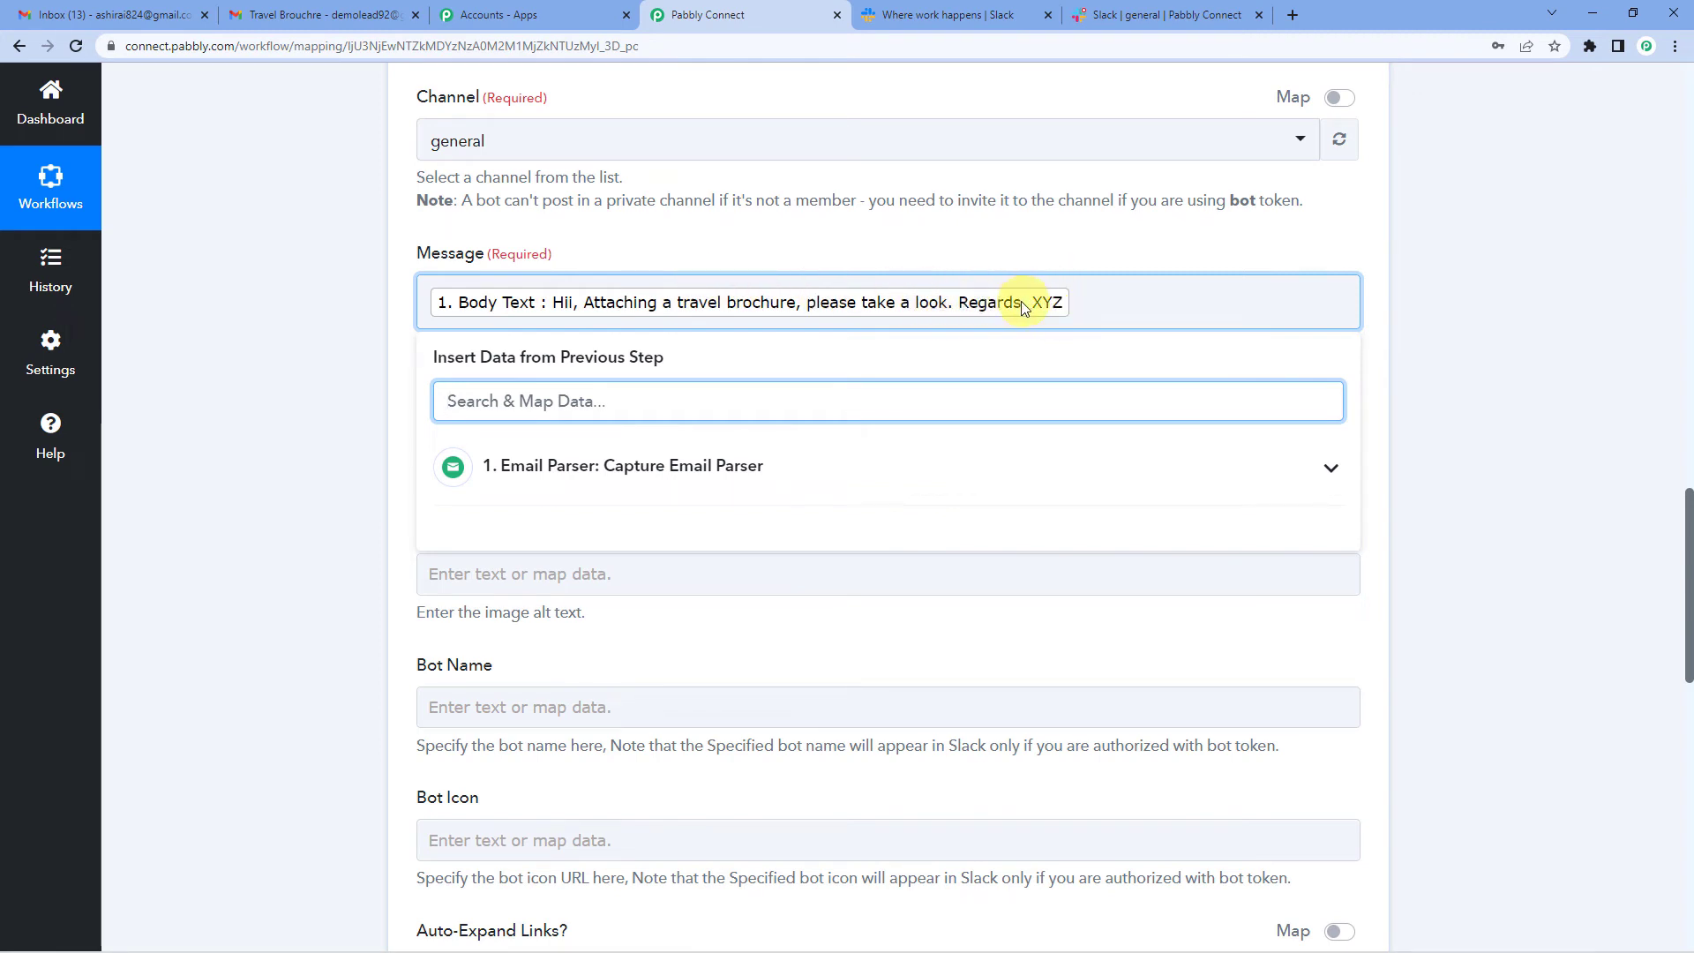
{"action": "left_click", "coordinate": [1072, 301]}
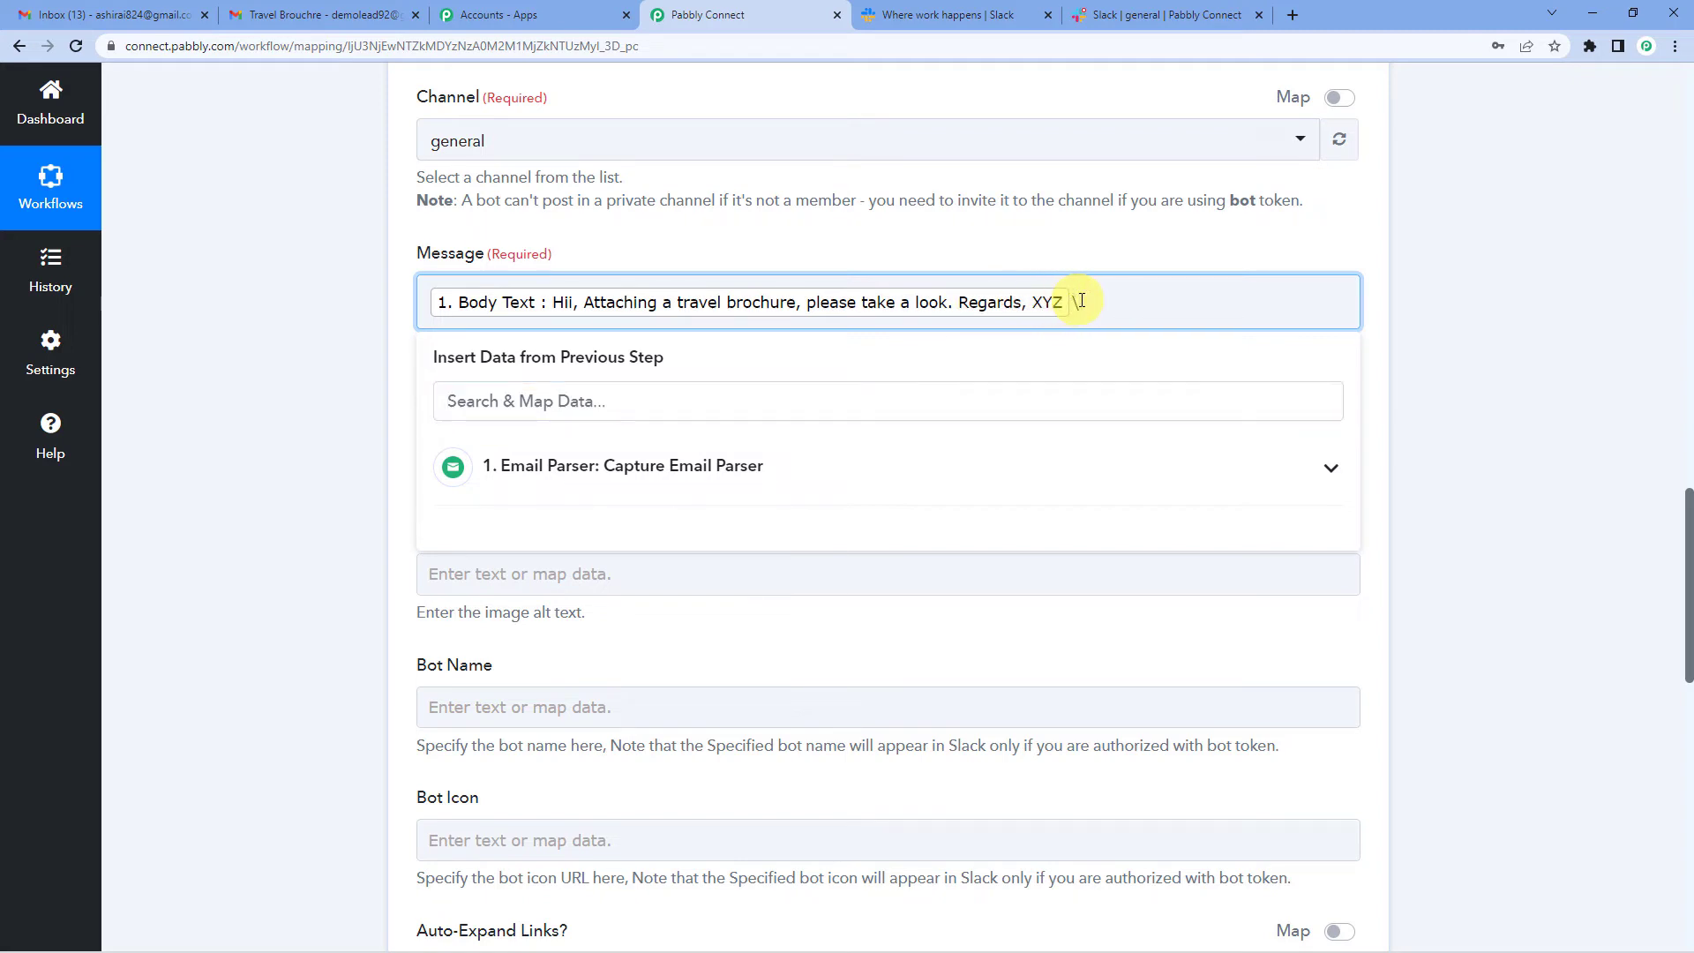
Clear Body Text from the Slack message and insert a new action step after the email parser
{"action": "key", "text": "BackSpace"}
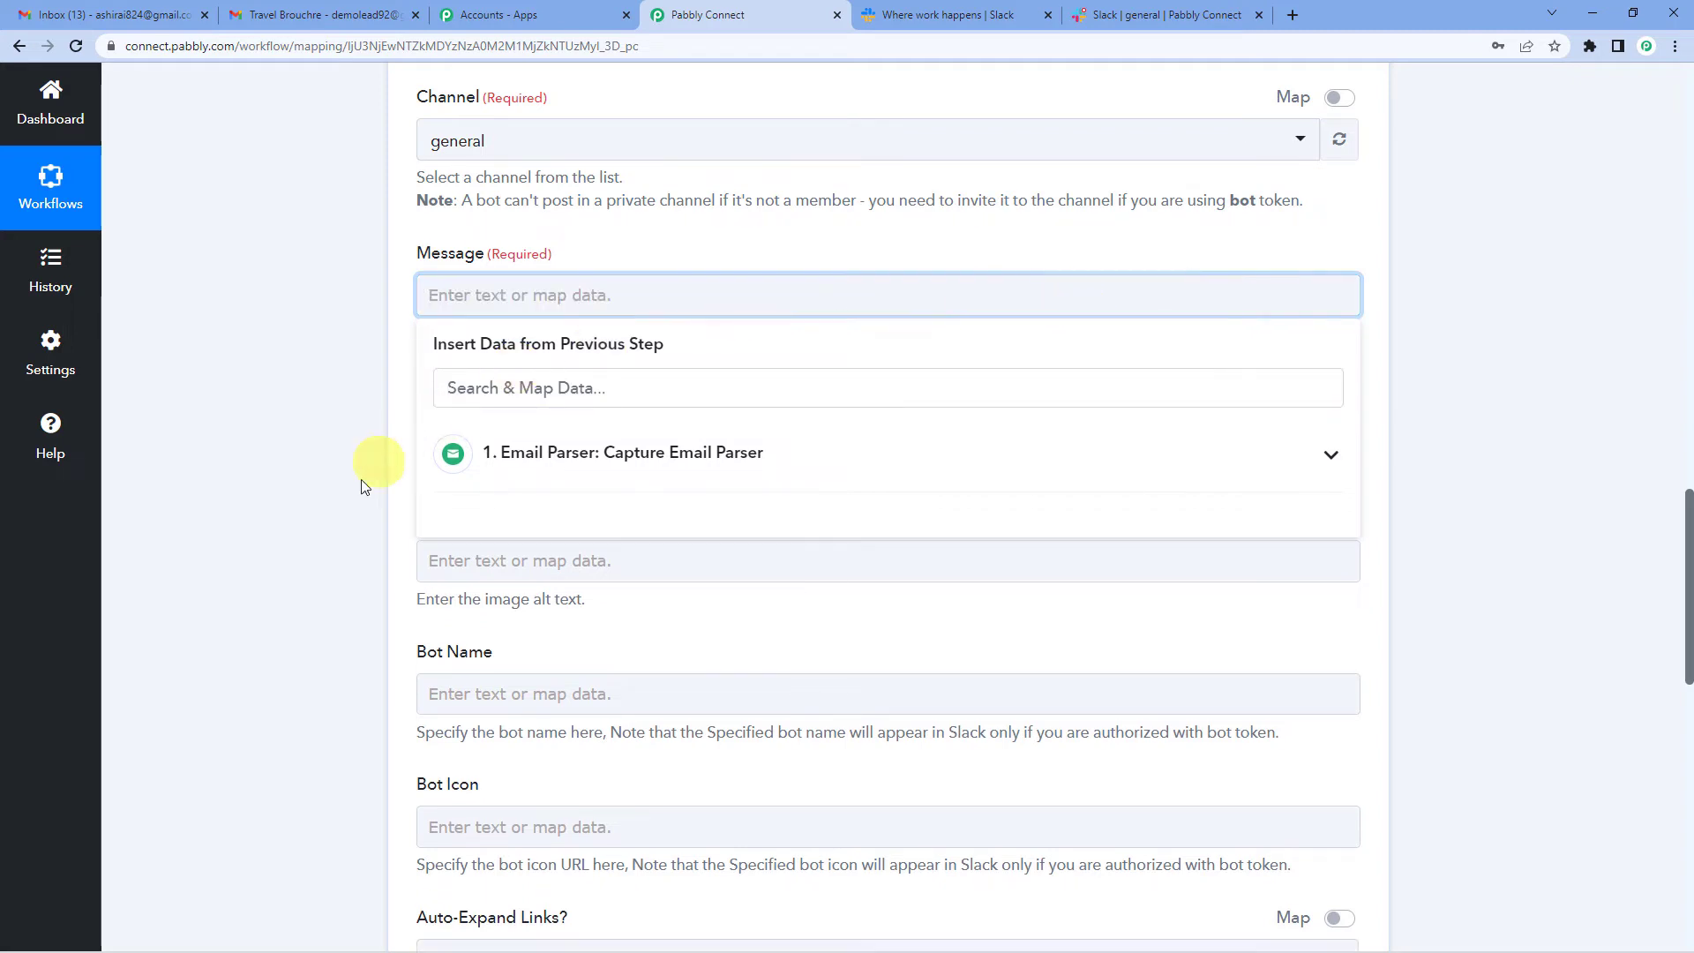
{"action": "scroll", "coordinate": [360, 480], "scroll_direction": "up", "scroll_amount": 7}
{"action": "scroll", "coordinate": [360, 488], "scroll_direction": "up", "scroll_amount": 2}
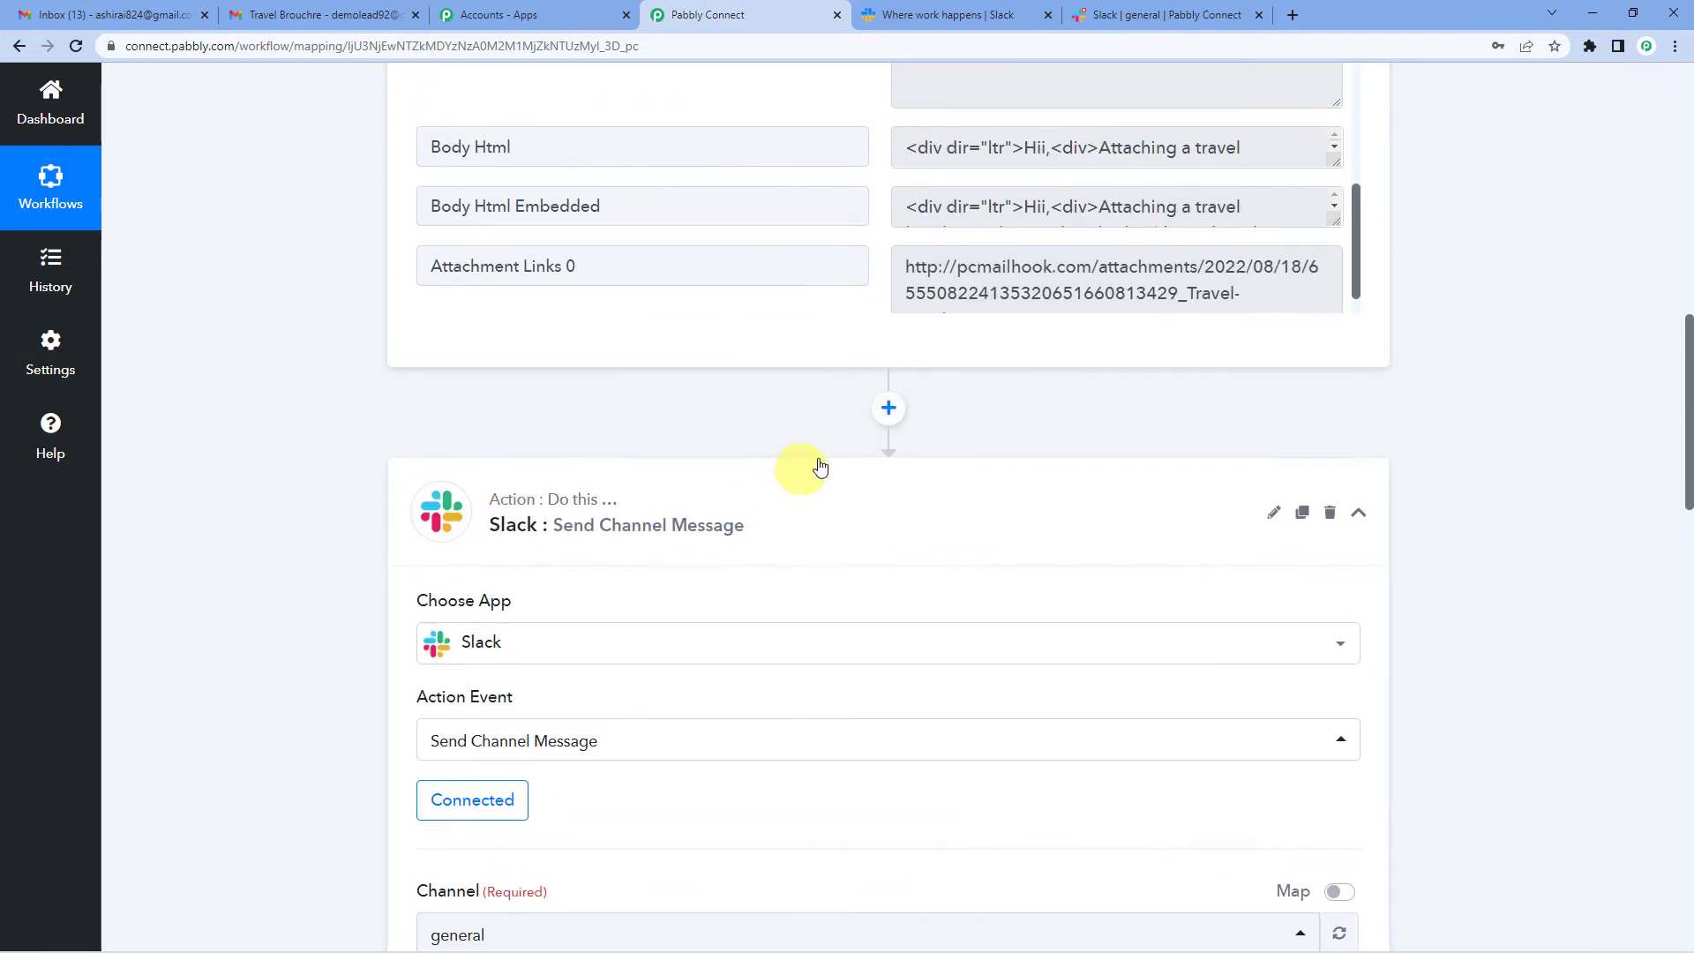
{"action": "left_click", "coordinate": [889, 408]}
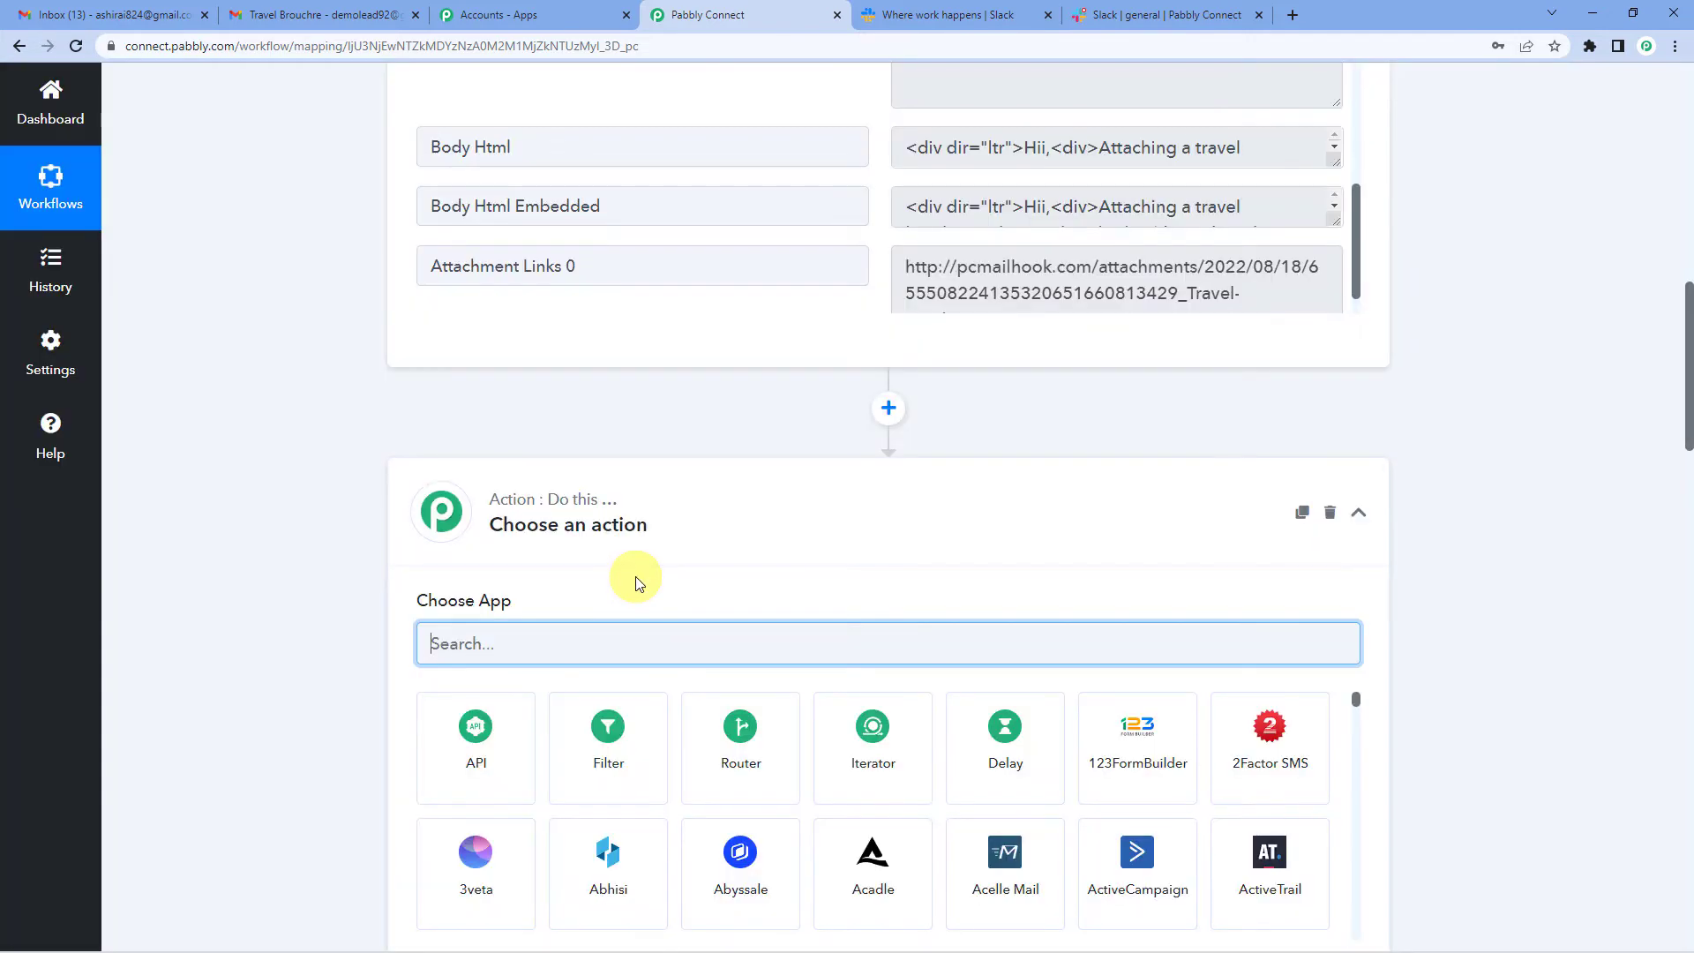
Choose Text Formatter by Pabbly with the Split Text event and connect it
{"action": "scroll", "coordinate": [643, 575], "scroll_direction": "down", "scroll_amount": 1}
{"action": "type", "text": "text"}
{"action": "left_click", "coordinate": [620, 665]}
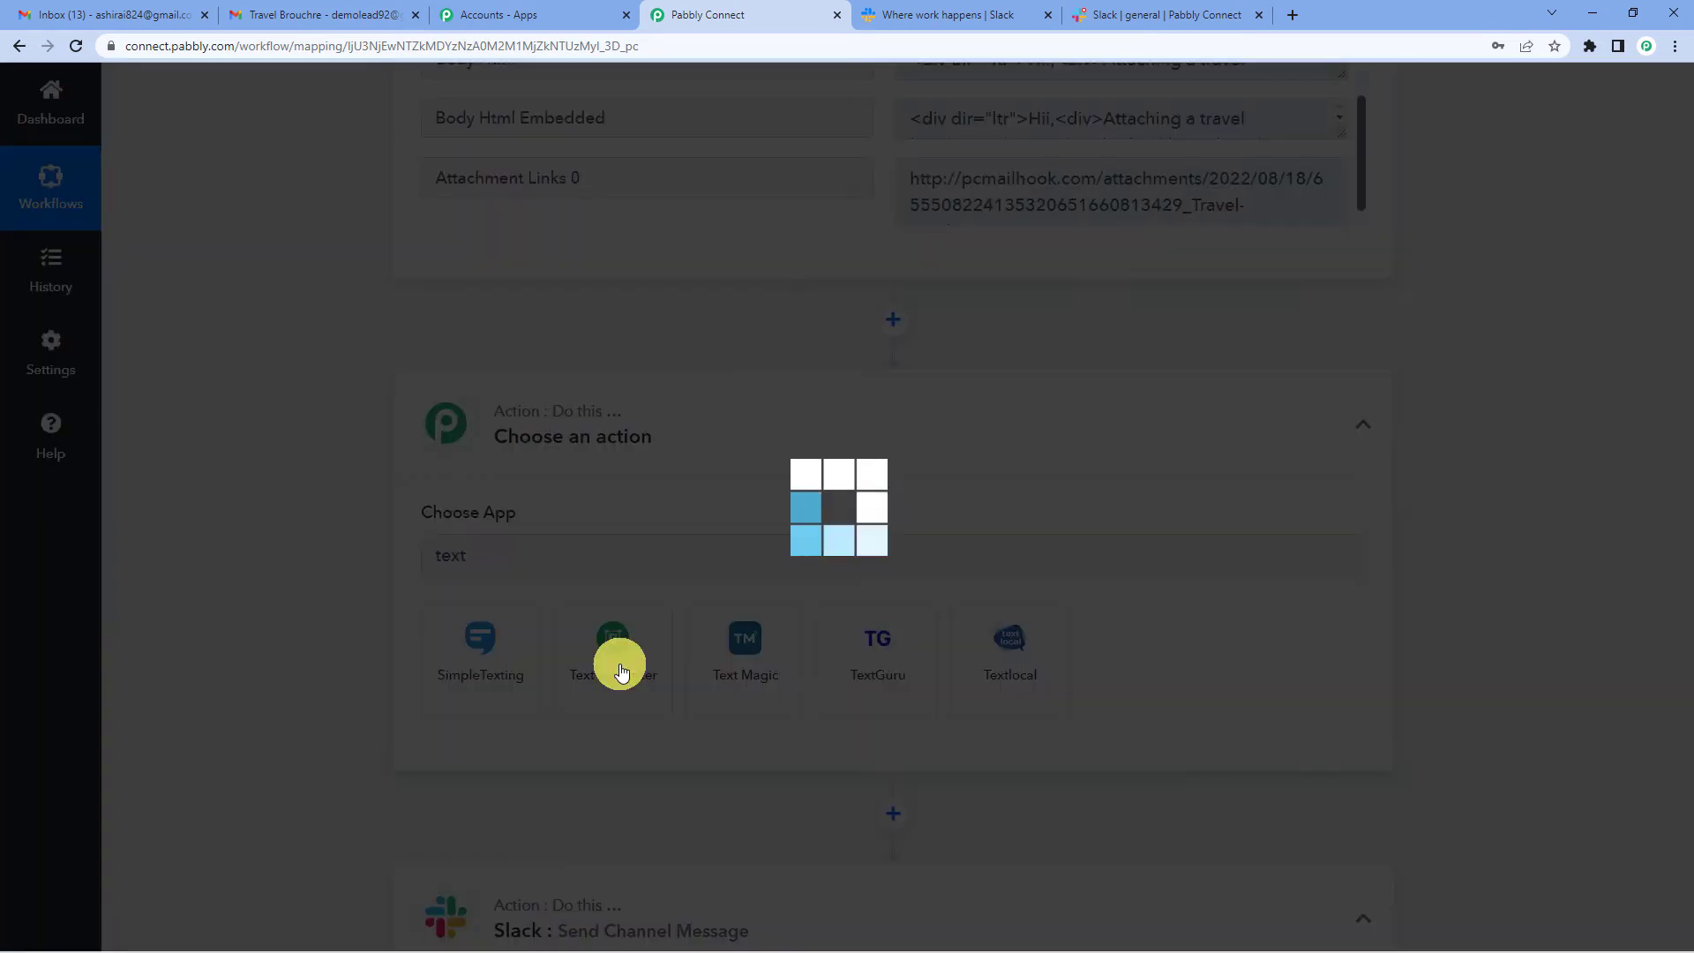
{"action": "scroll", "coordinate": [533, 476], "scroll_direction": "down", "scroll_amount": 2}
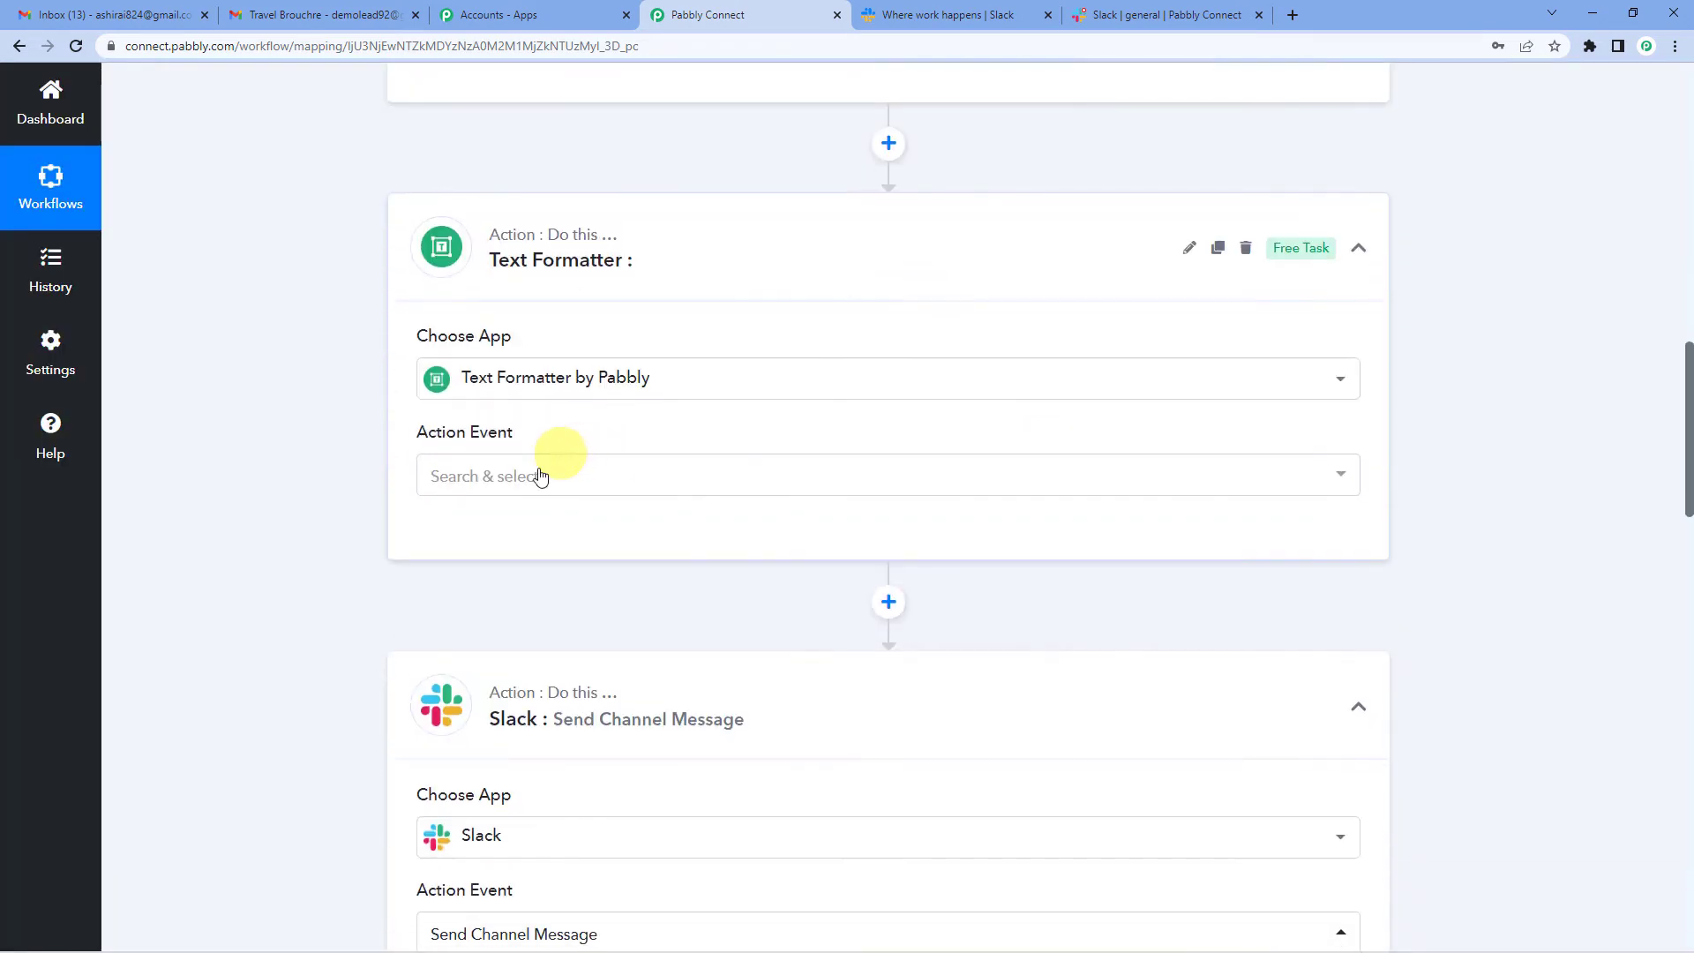
{"action": "left_click", "coordinate": [535, 476]}
{"action": "scroll", "coordinate": [529, 719], "scroll_direction": "down", "scroll_amount": 1}
{"action": "left_click", "coordinate": [521, 733]}
{"action": "left_click", "coordinate": [430, 545]}
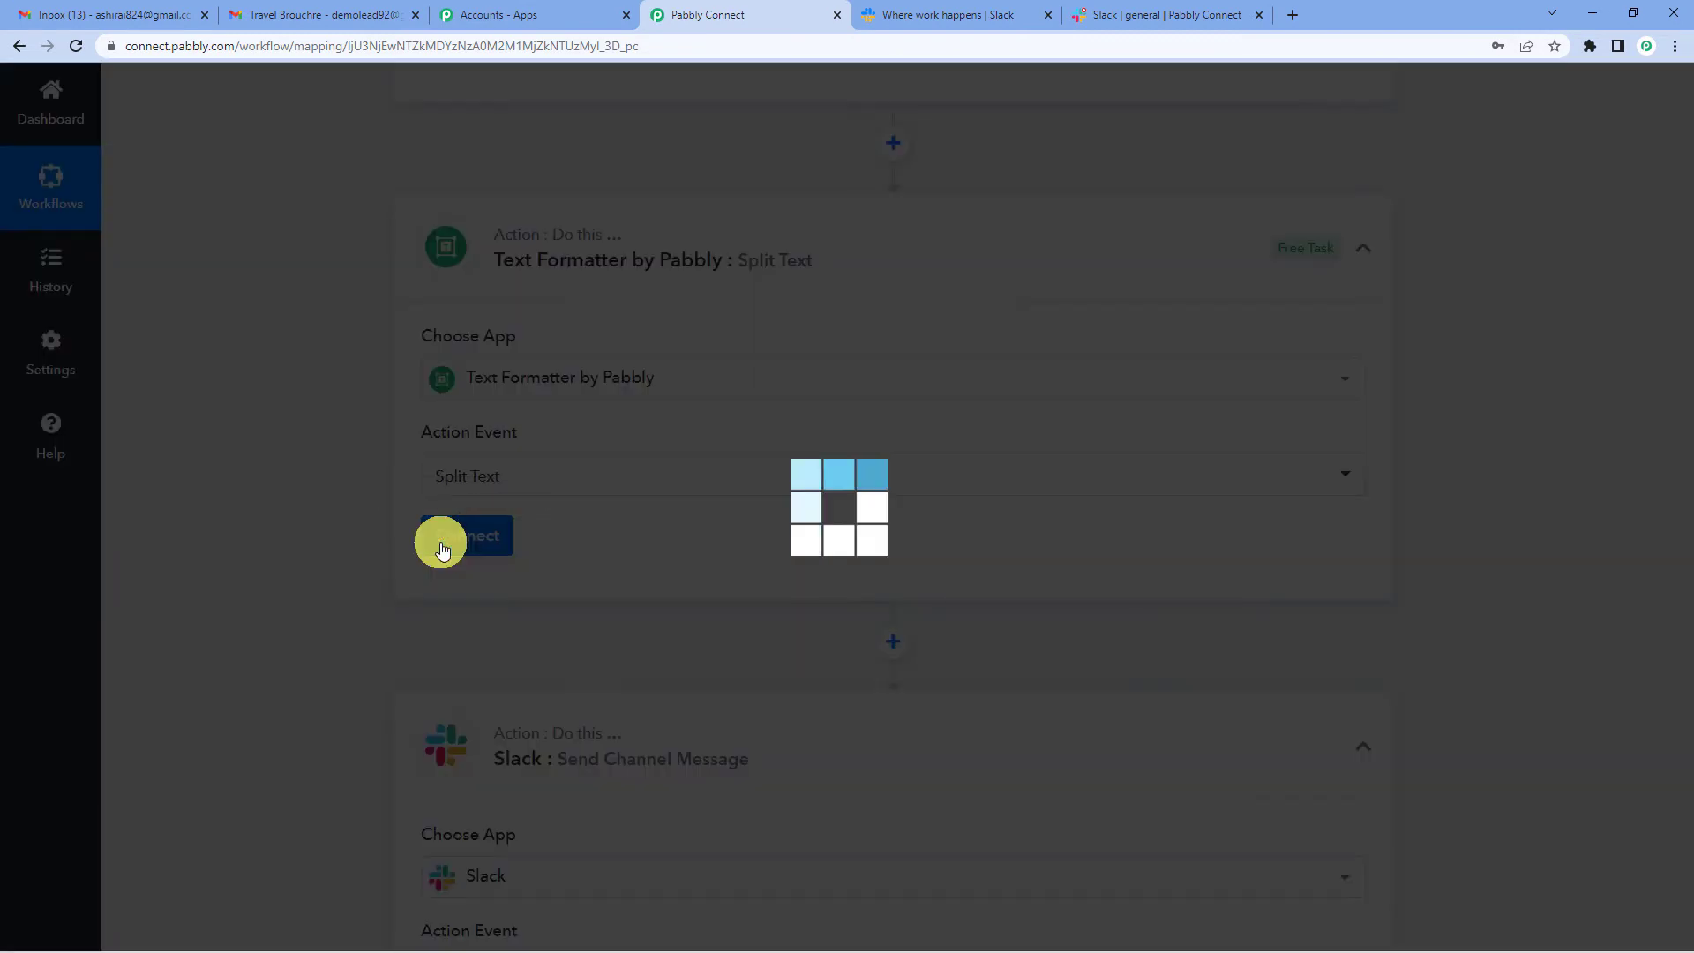
Map the Email Parser's Body Text into the Text to Split field
{"action": "scroll", "coordinate": [618, 494], "scroll_direction": "down", "scroll_amount": 2}
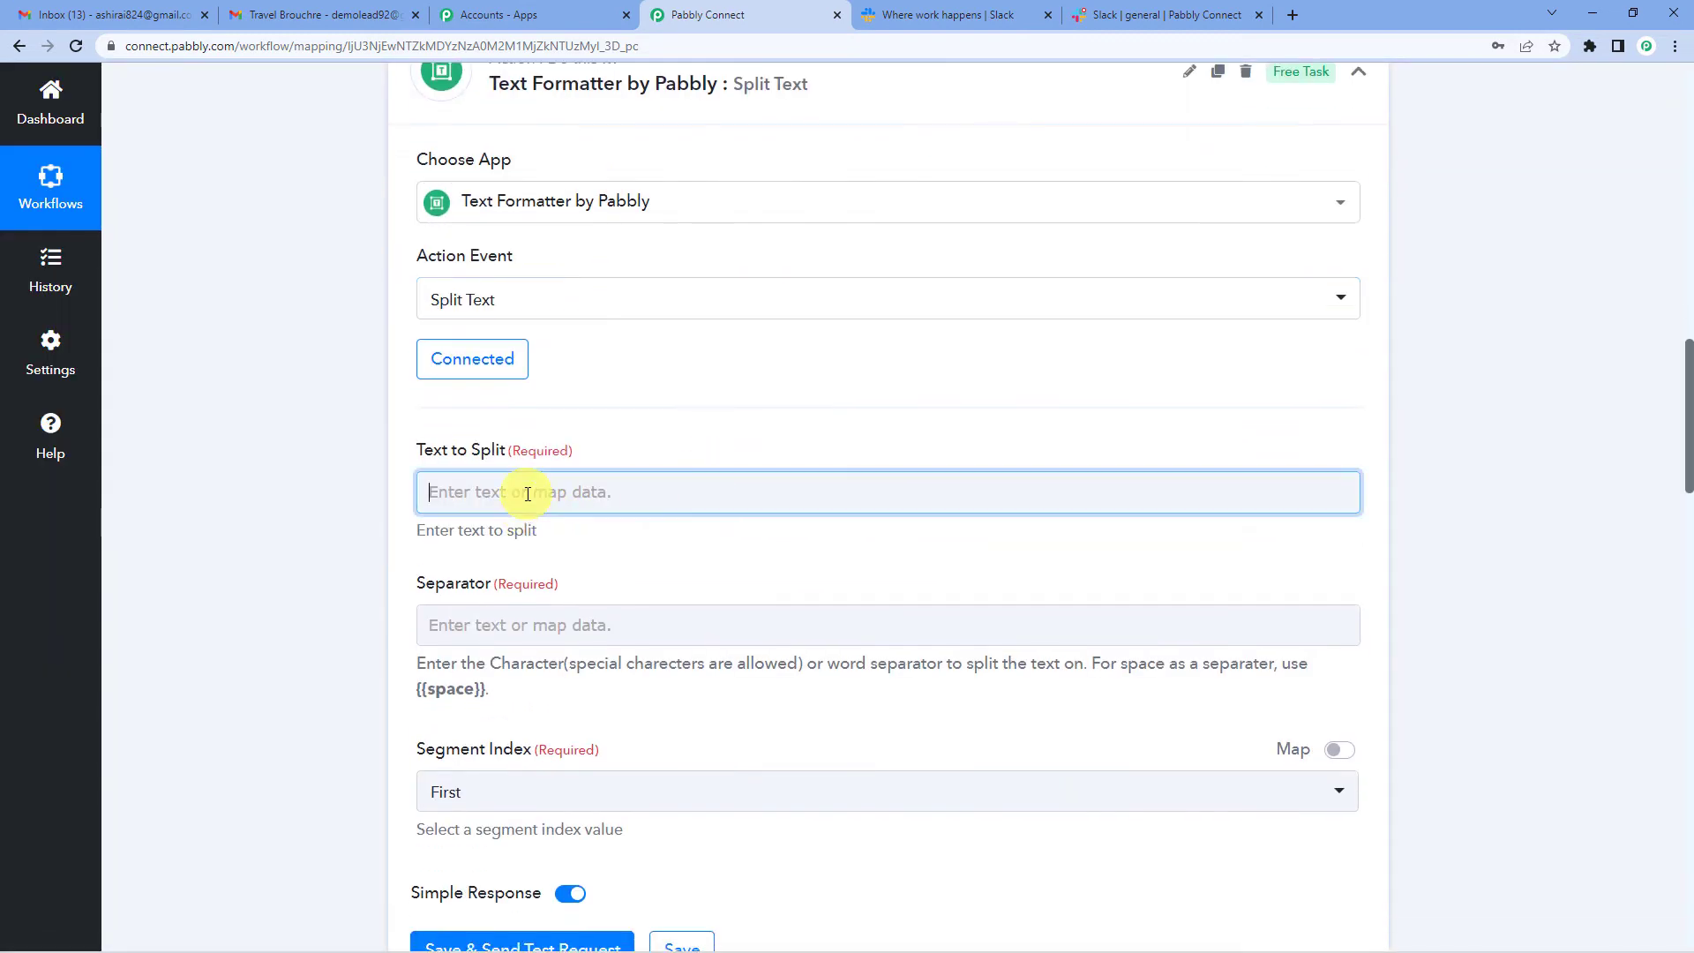
{"action": "left_click", "coordinate": [572, 492]}
{"action": "left_click", "coordinate": [583, 650]}
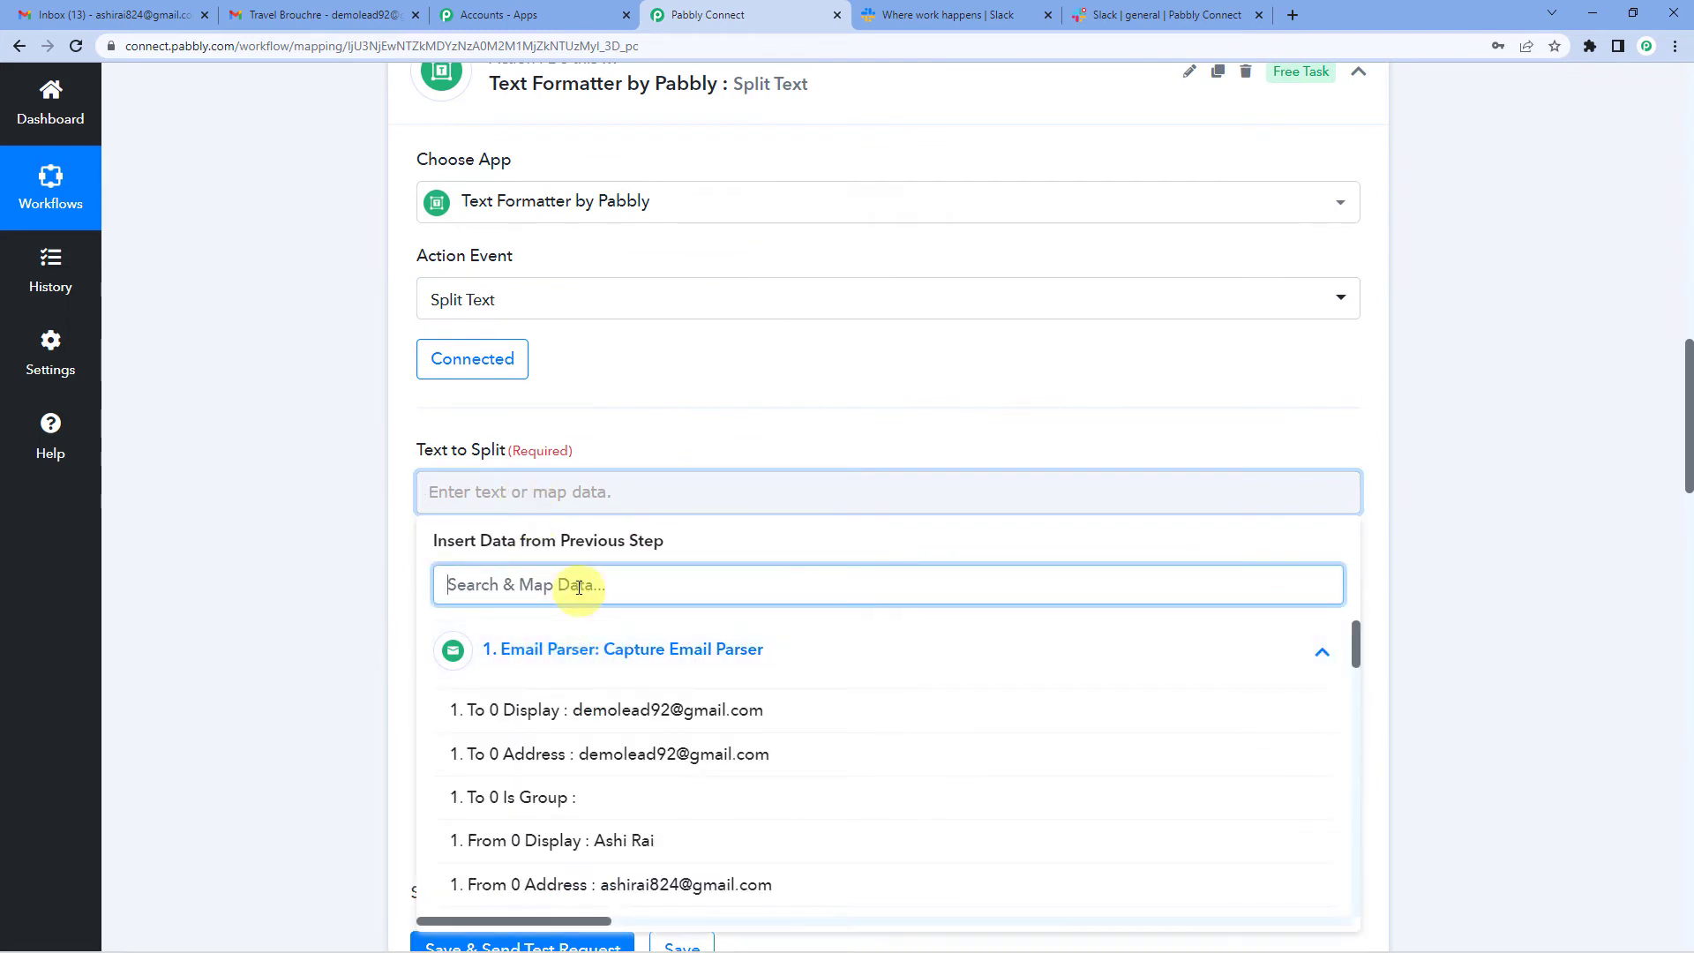
{"action": "type", "text": "body"}
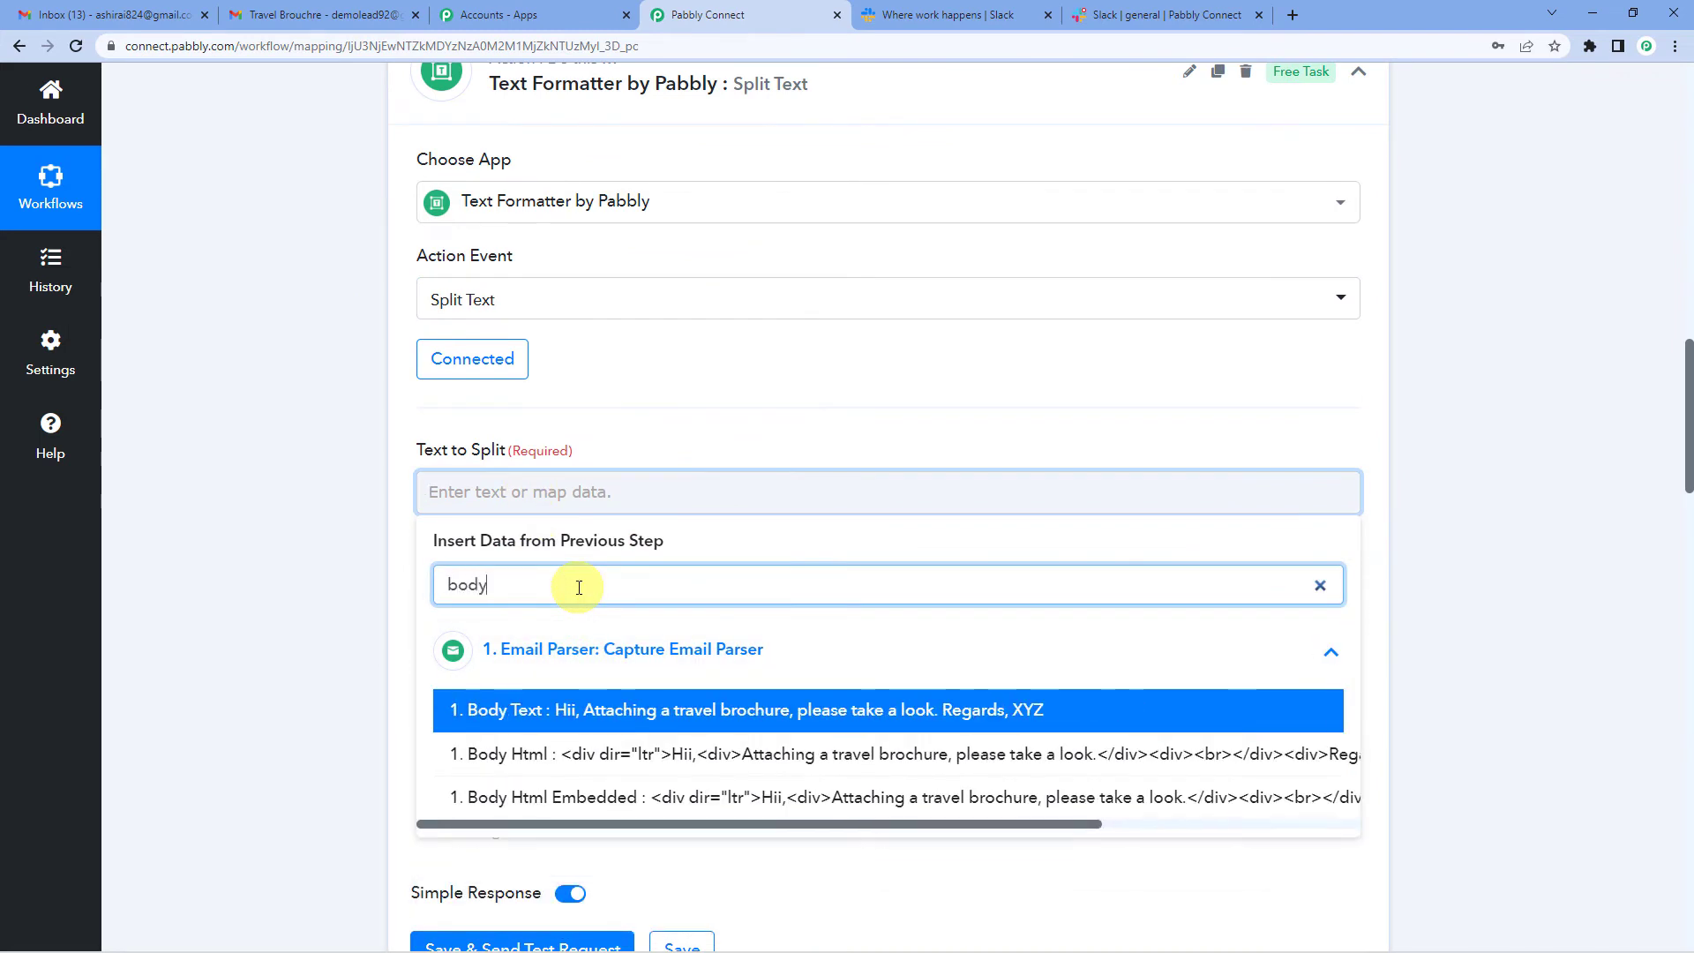
{"action": "left_click", "coordinate": [662, 710]}
{"action": "left_click", "coordinate": [422, 524]}
{"action": "left_click", "coordinate": [406, 525]}
{"action": "scroll", "coordinate": [406, 525], "scroll_direction": "down", "scroll_amount": 1}
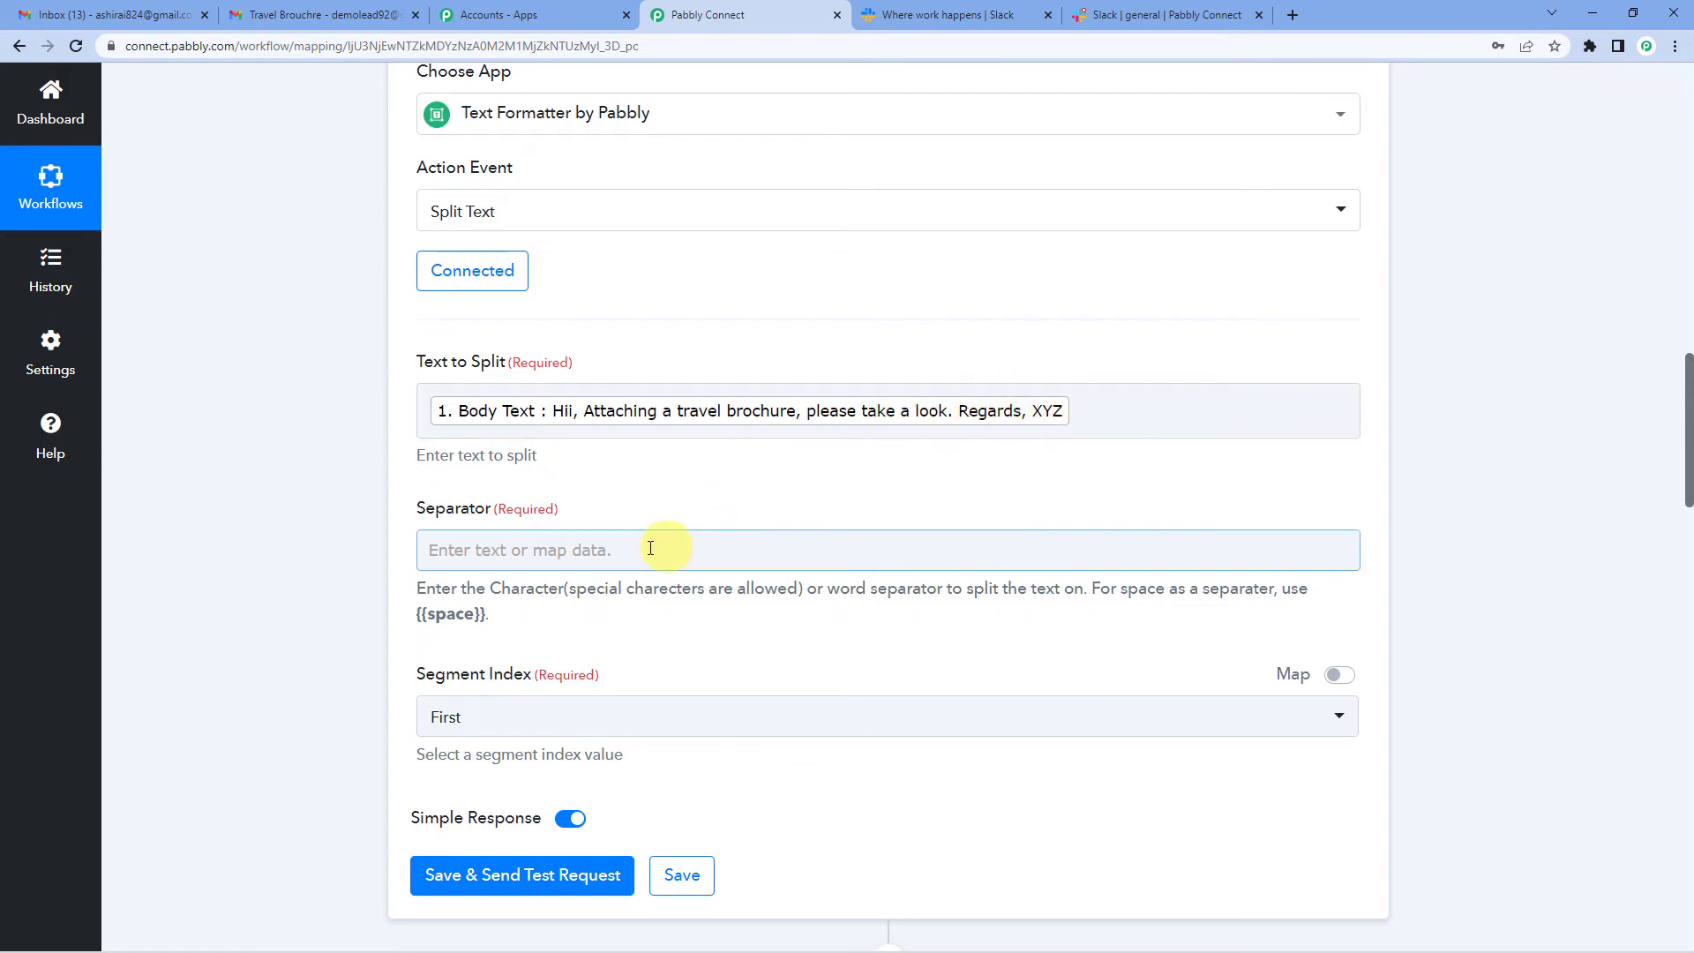
Set the separator to '.' and the Segment Index to All
{"action": "left_click", "coordinate": [624, 561]}
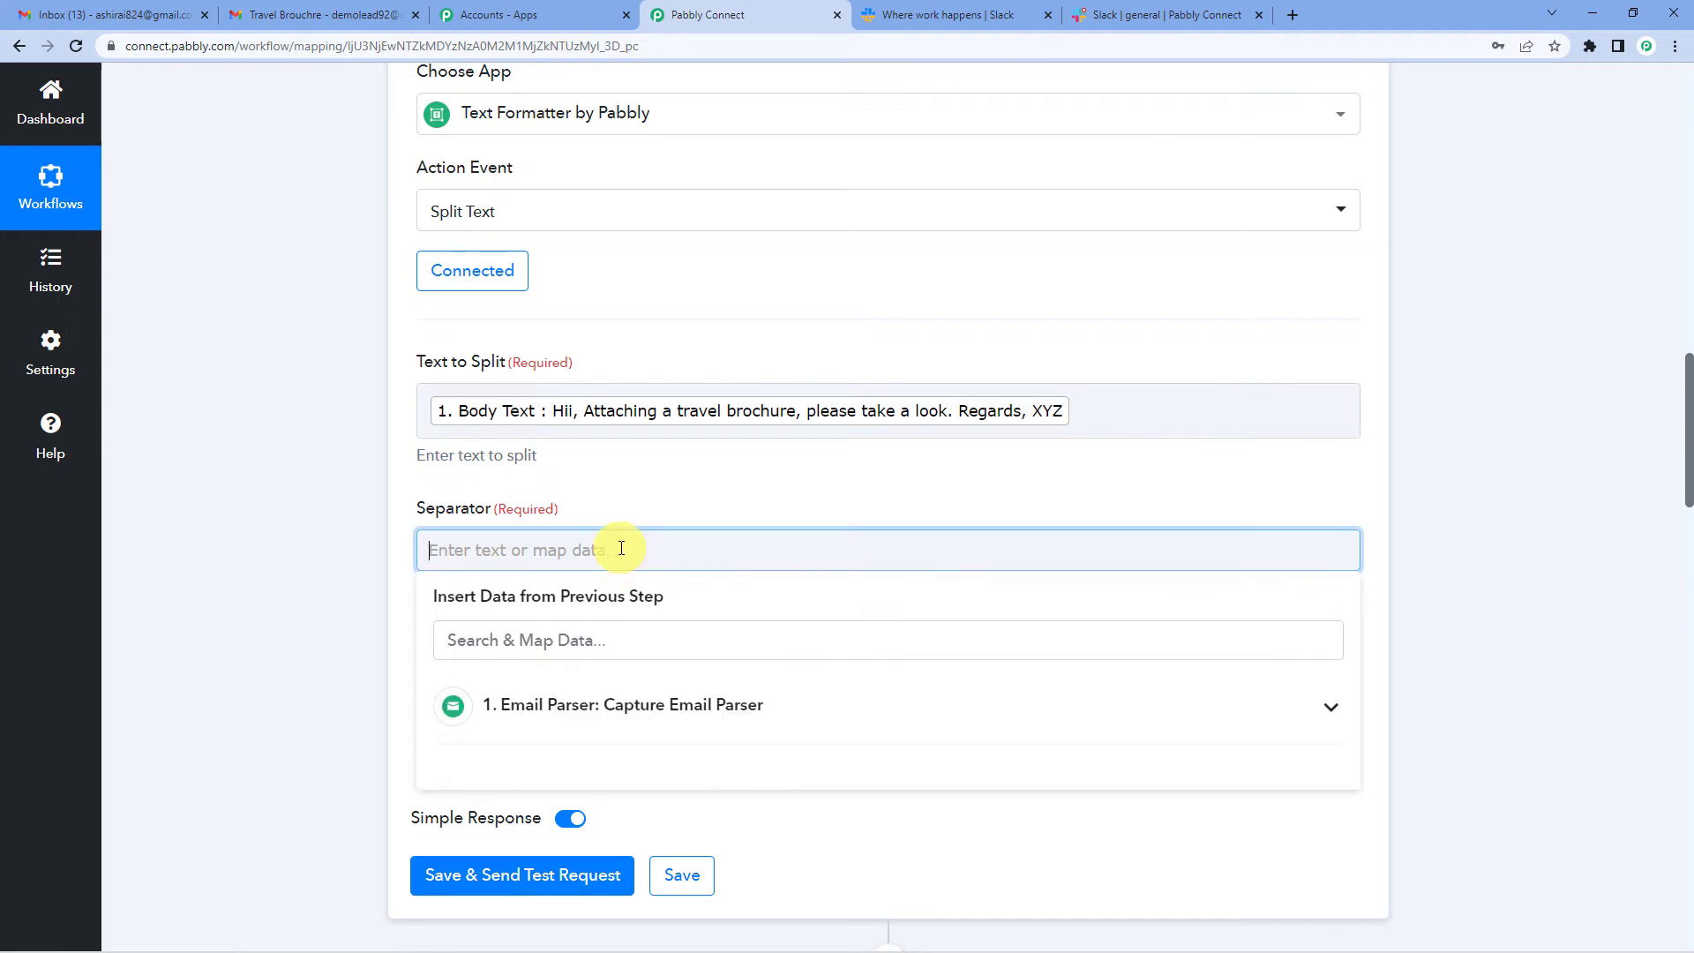
{"action": "type", "text": "."}
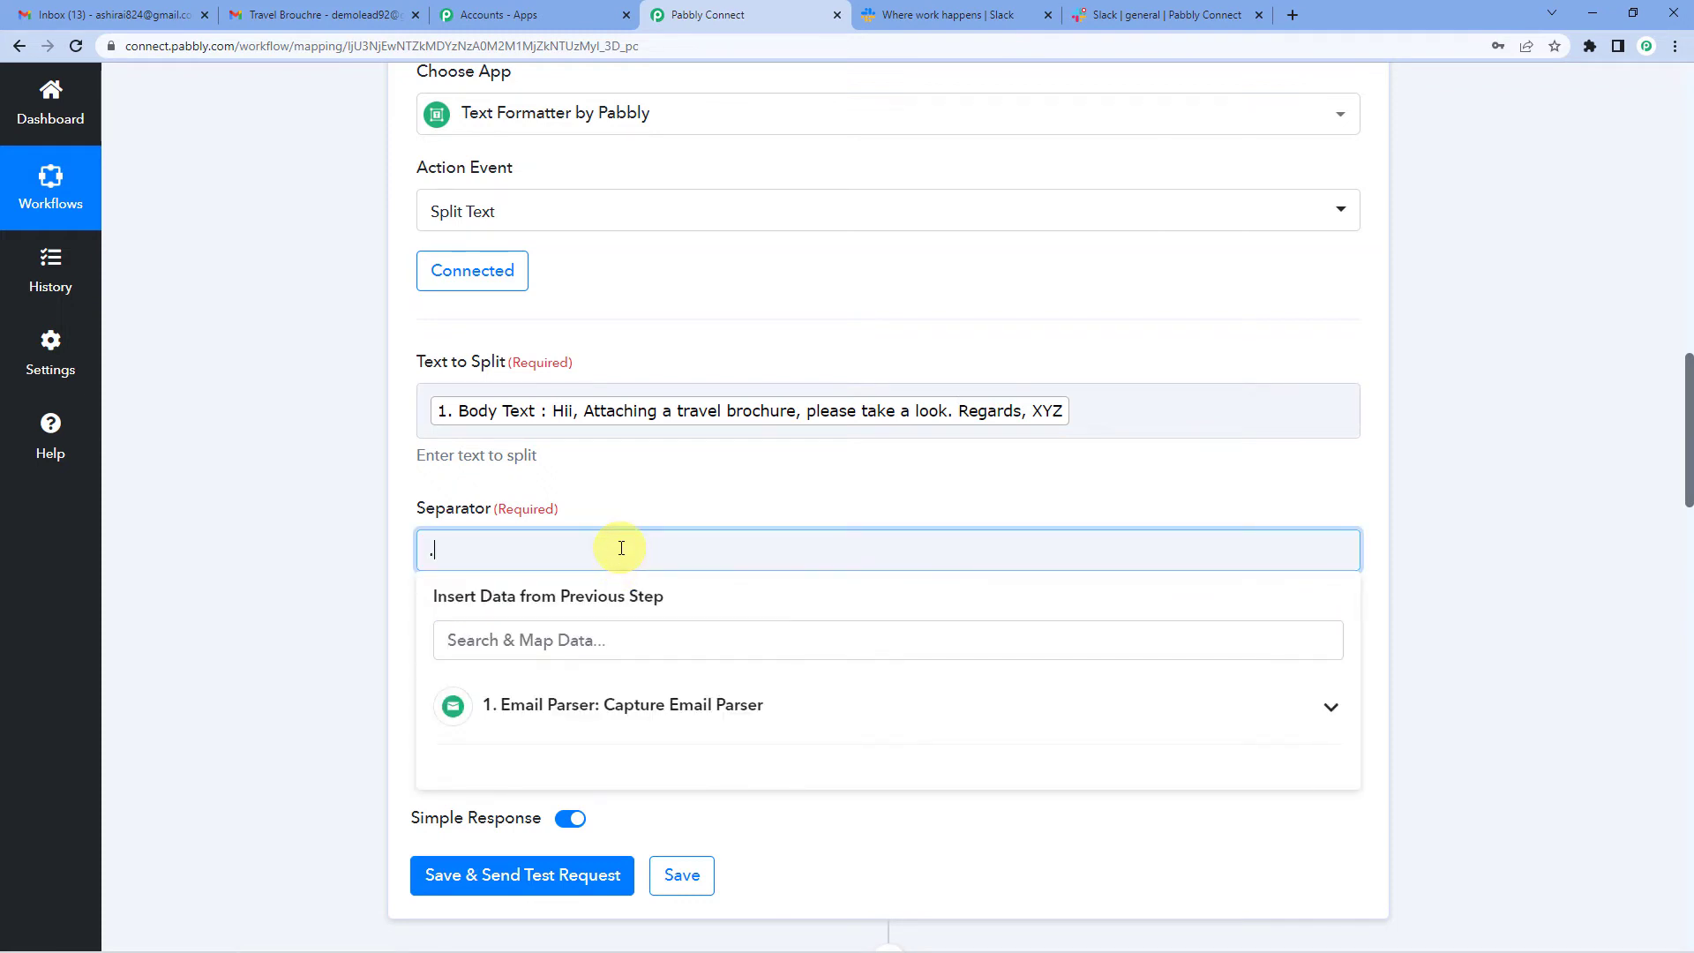
{"action": "left_click", "coordinate": [658, 474]}
{"action": "scroll", "coordinate": [564, 618], "scroll_direction": "down", "scroll_amount": 1}
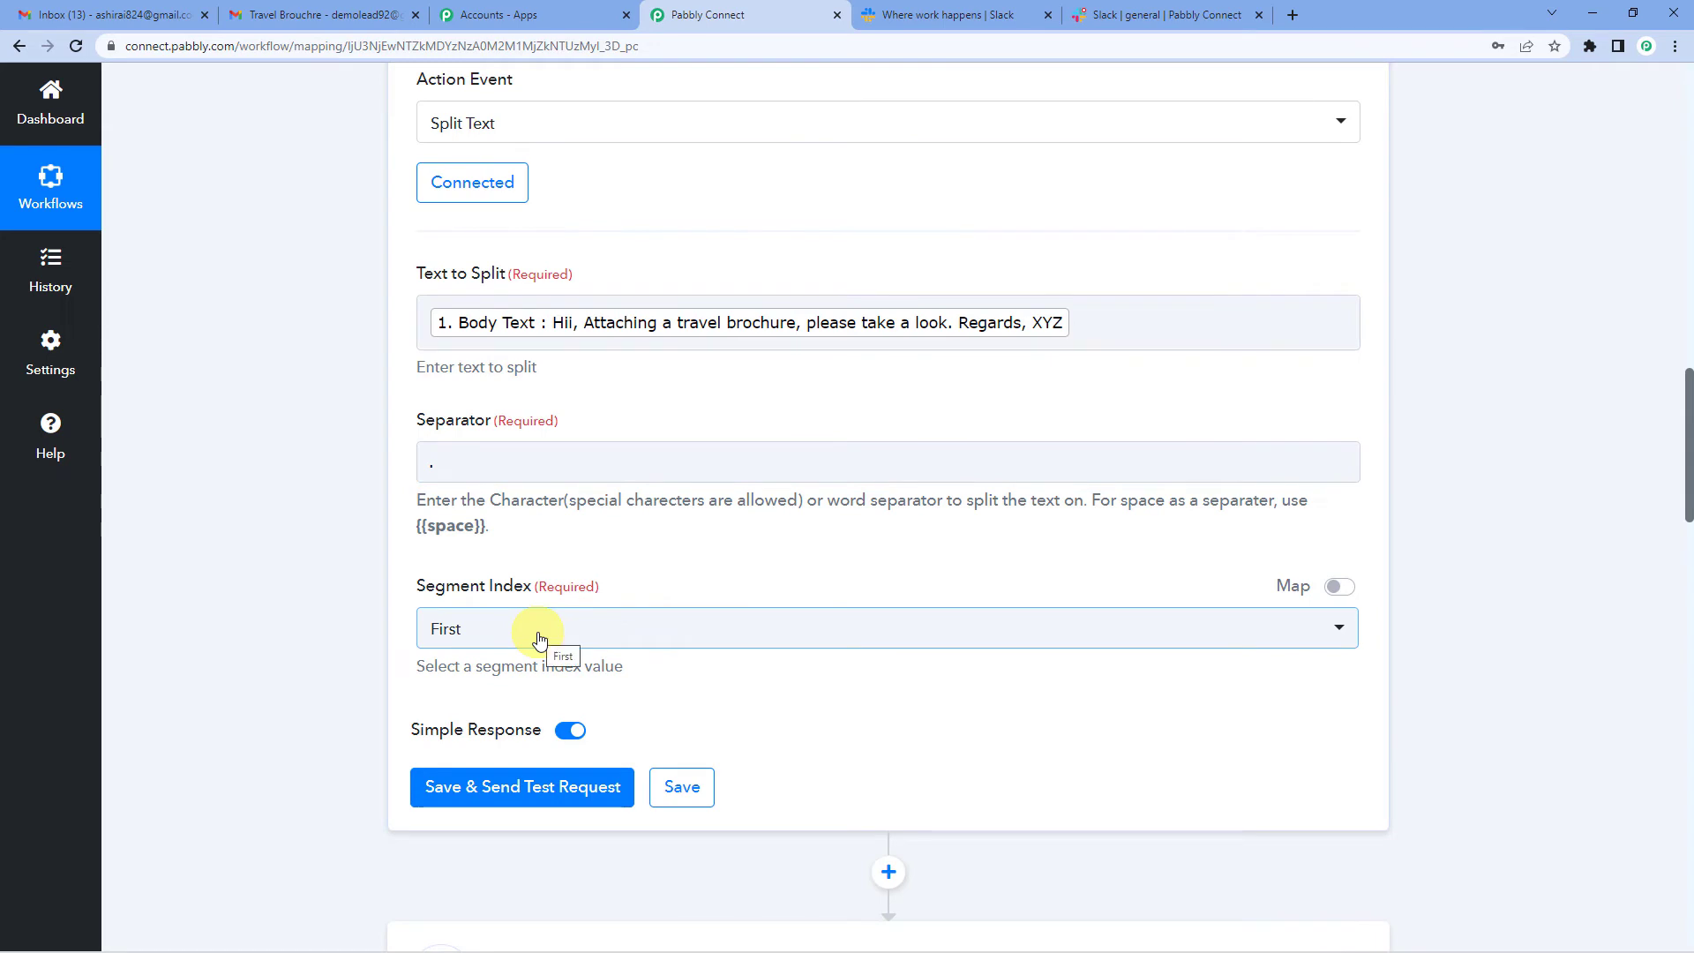
{"action": "left_click", "coordinate": [540, 639]}
{"action": "scroll", "coordinate": [545, 640], "scroll_direction": "down", "scroll_amount": 1}
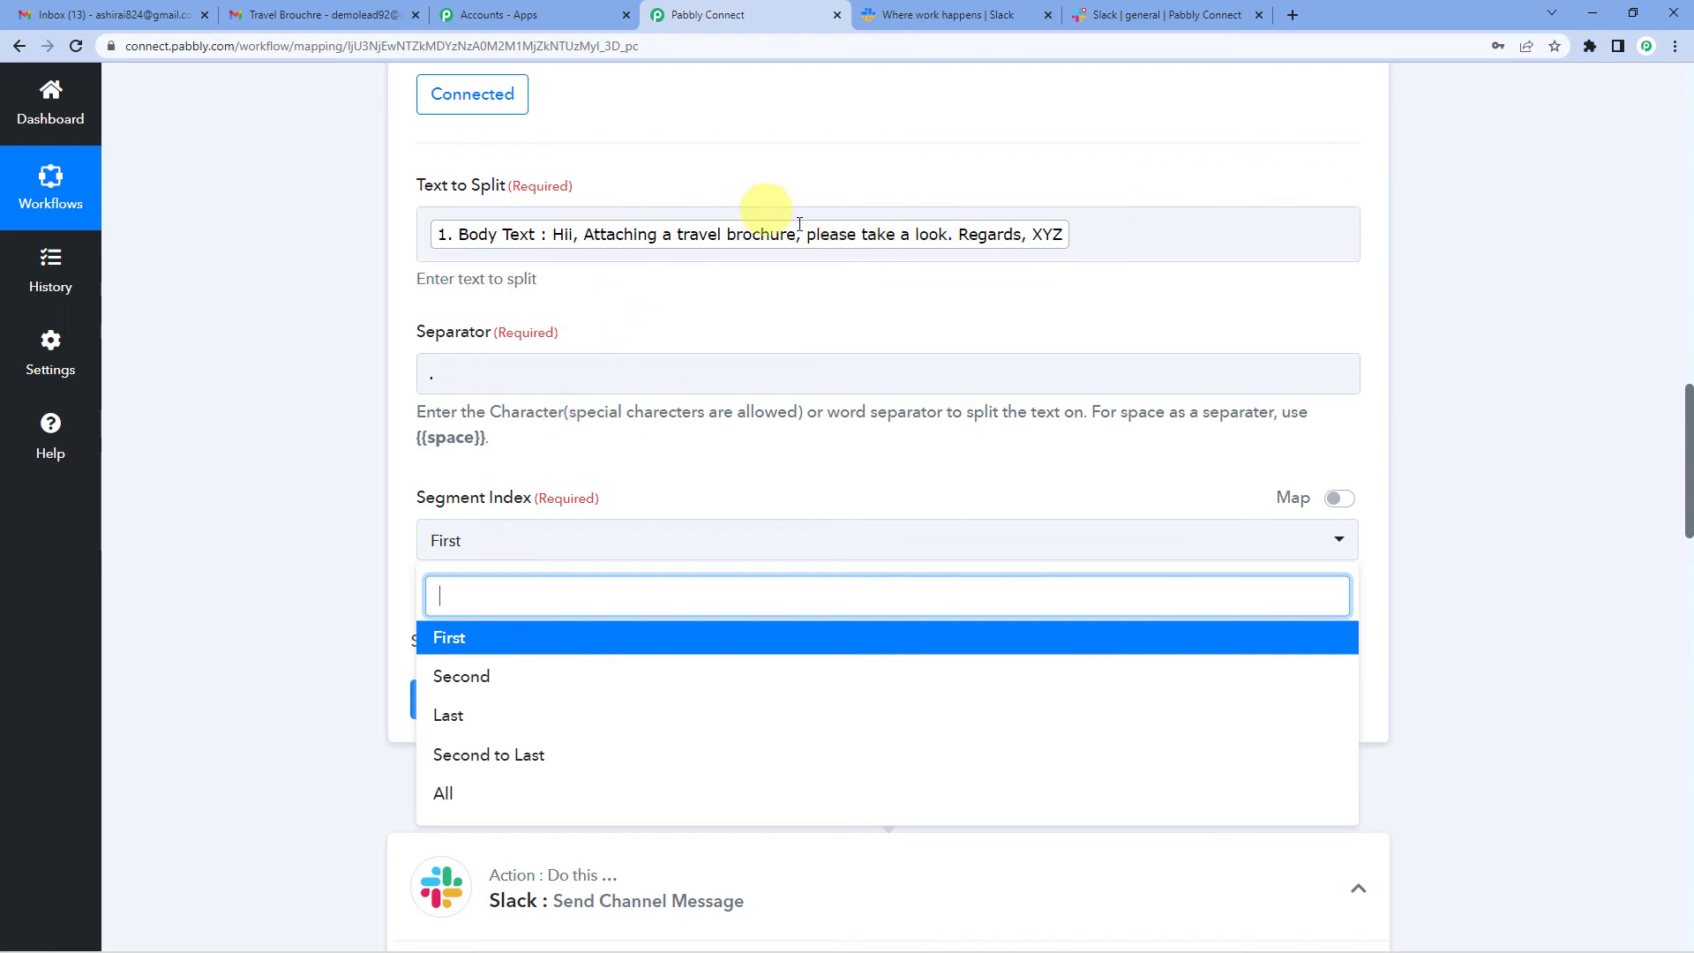
{"action": "left_click", "coordinate": [446, 795]}
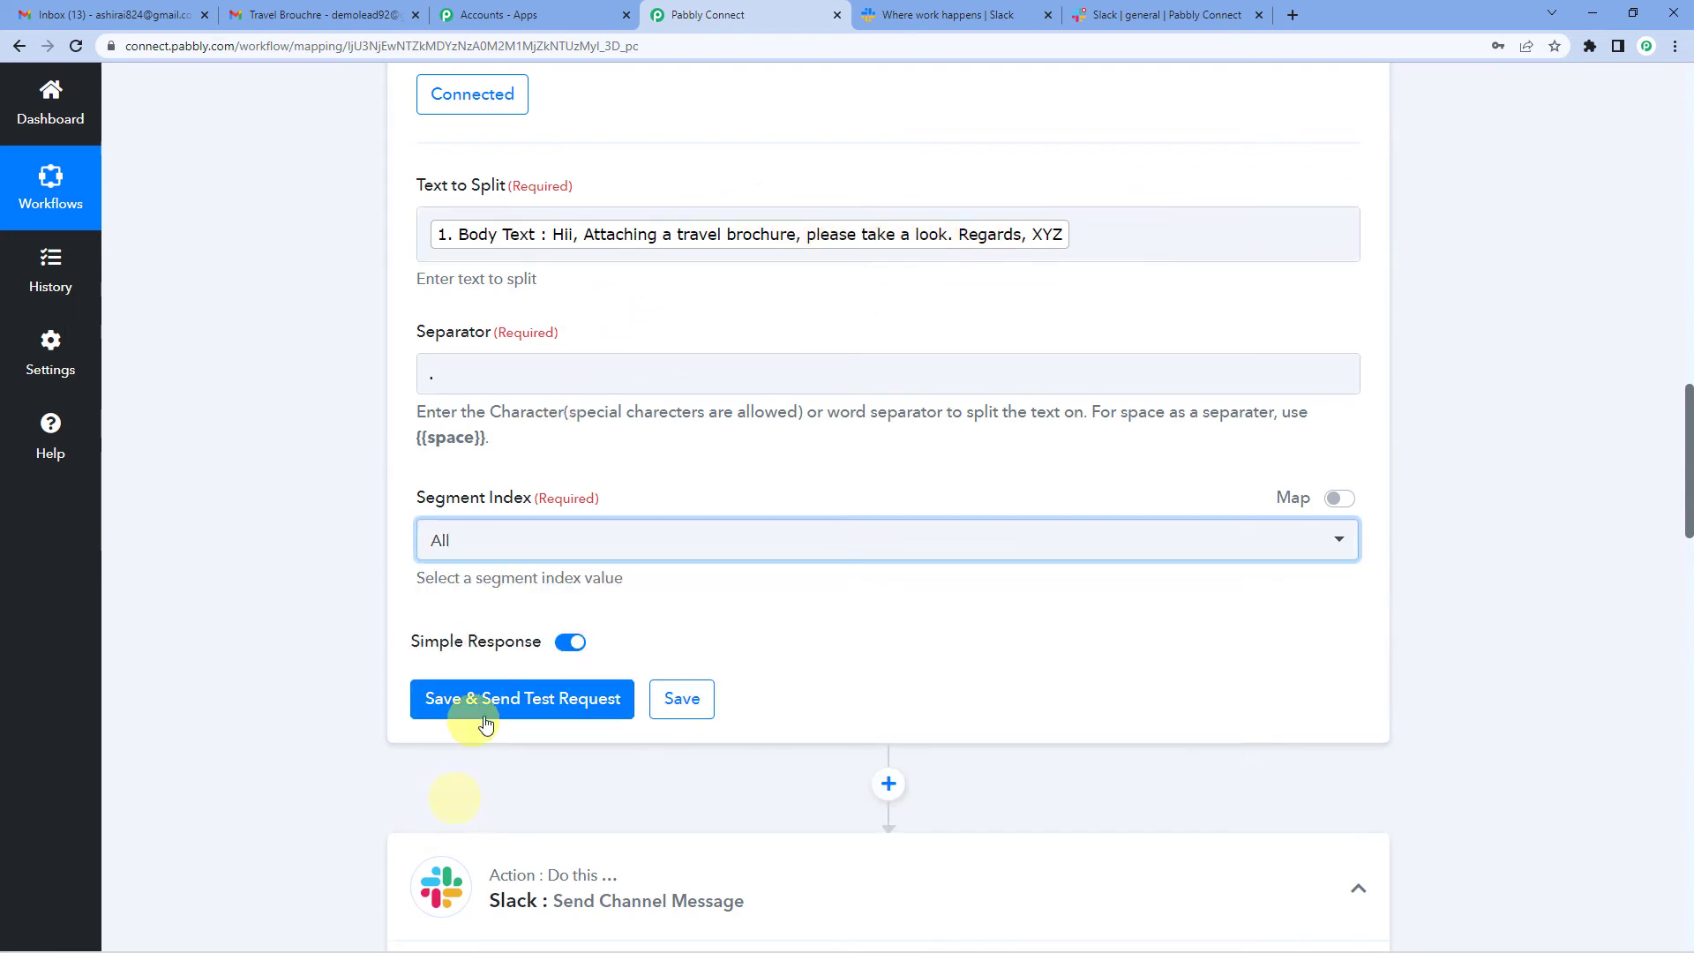
Save and test the Split Text step, reviewing the brochure sentence and 'Regards, XYZ' results
{"action": "left_click", "coordinate": [521, 698]}
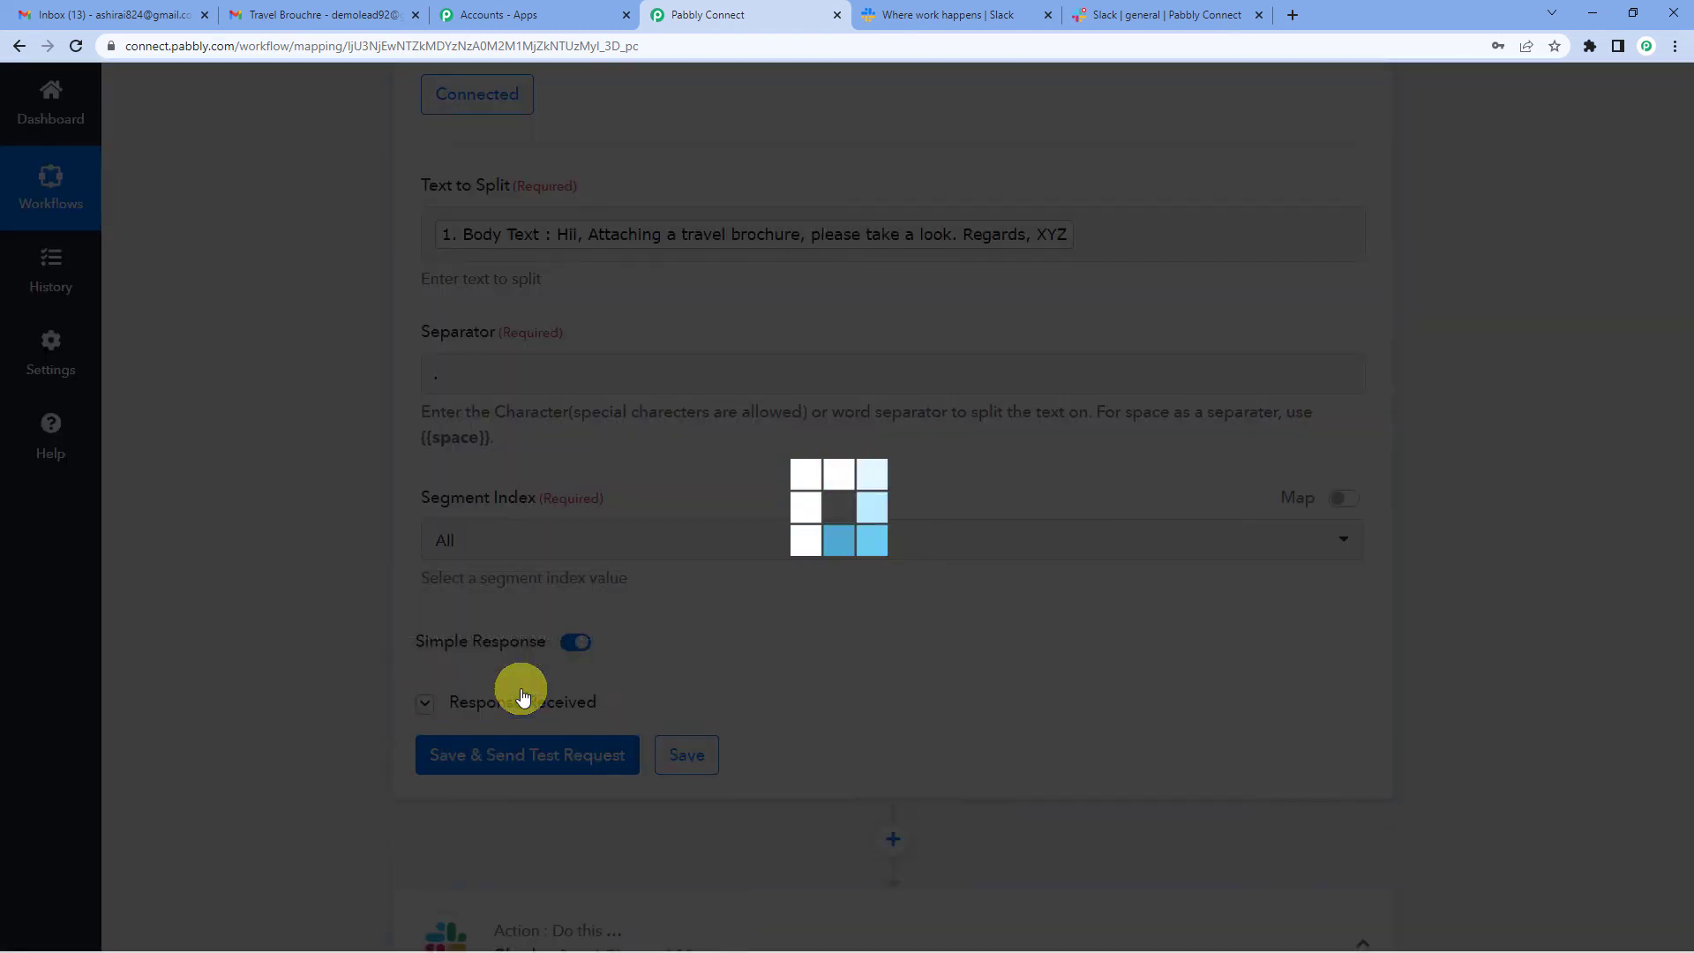
{"action": "scroll", "coordinate": [882, 617], "scroll_direction": "down", "scroll_amount": 3}
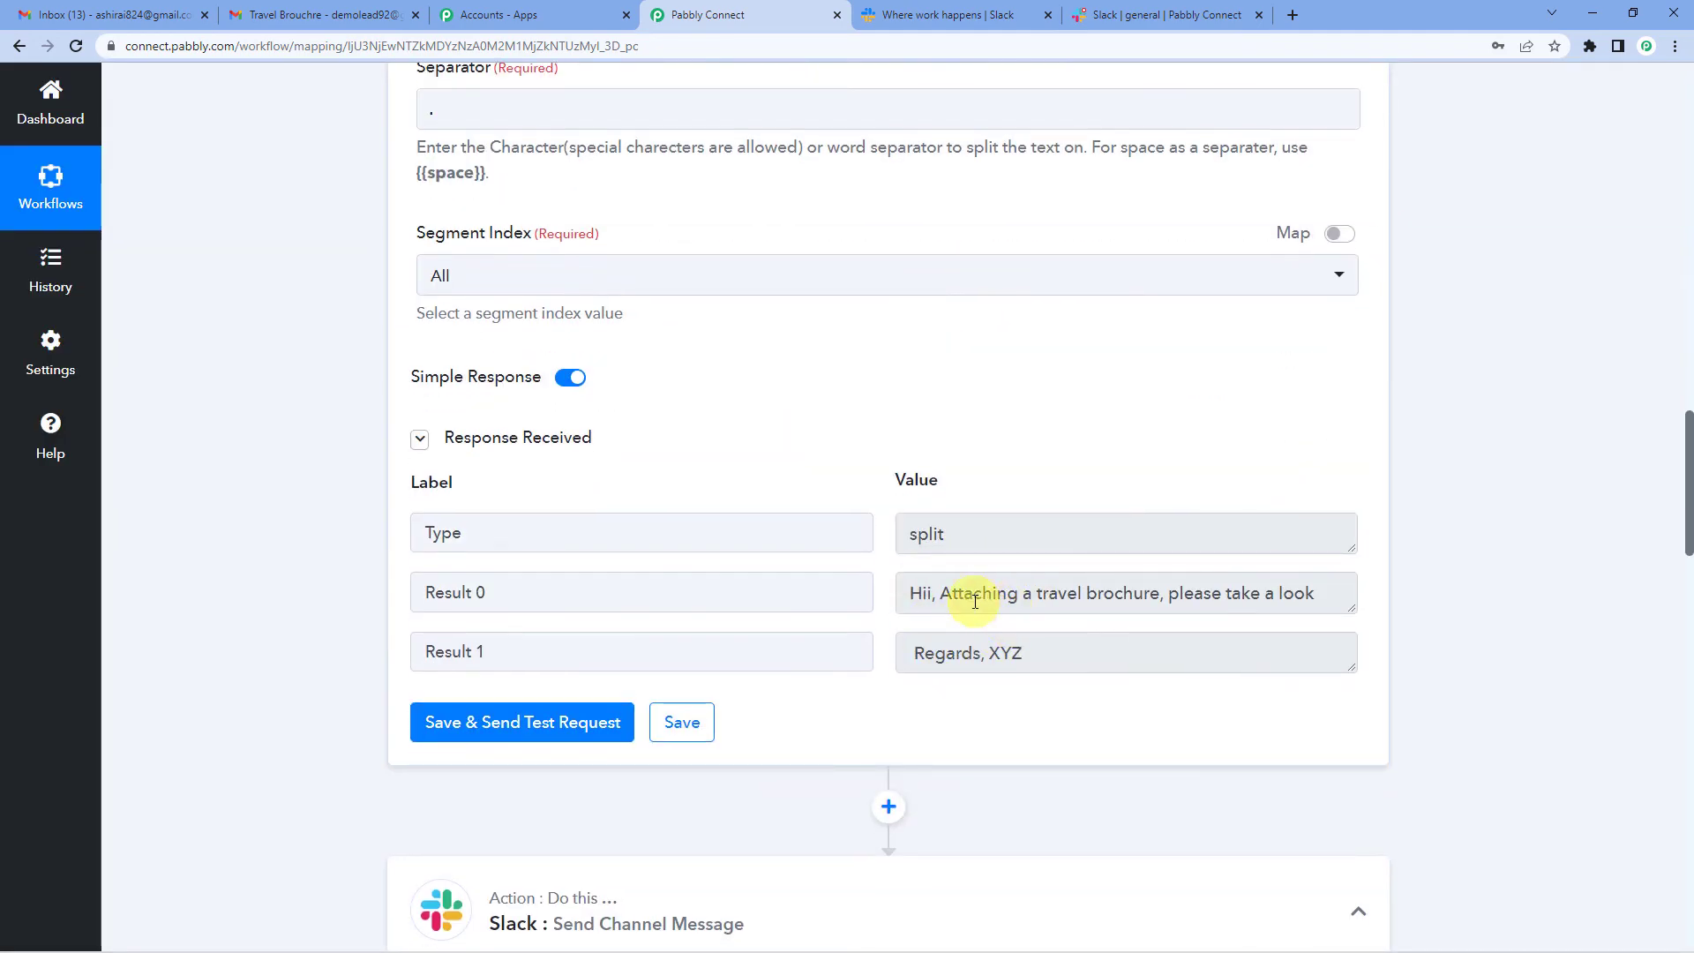
{"action": "scroll", "coordinate": [993, 441], "scroll_direction": "up", "scroll_amount": 3}
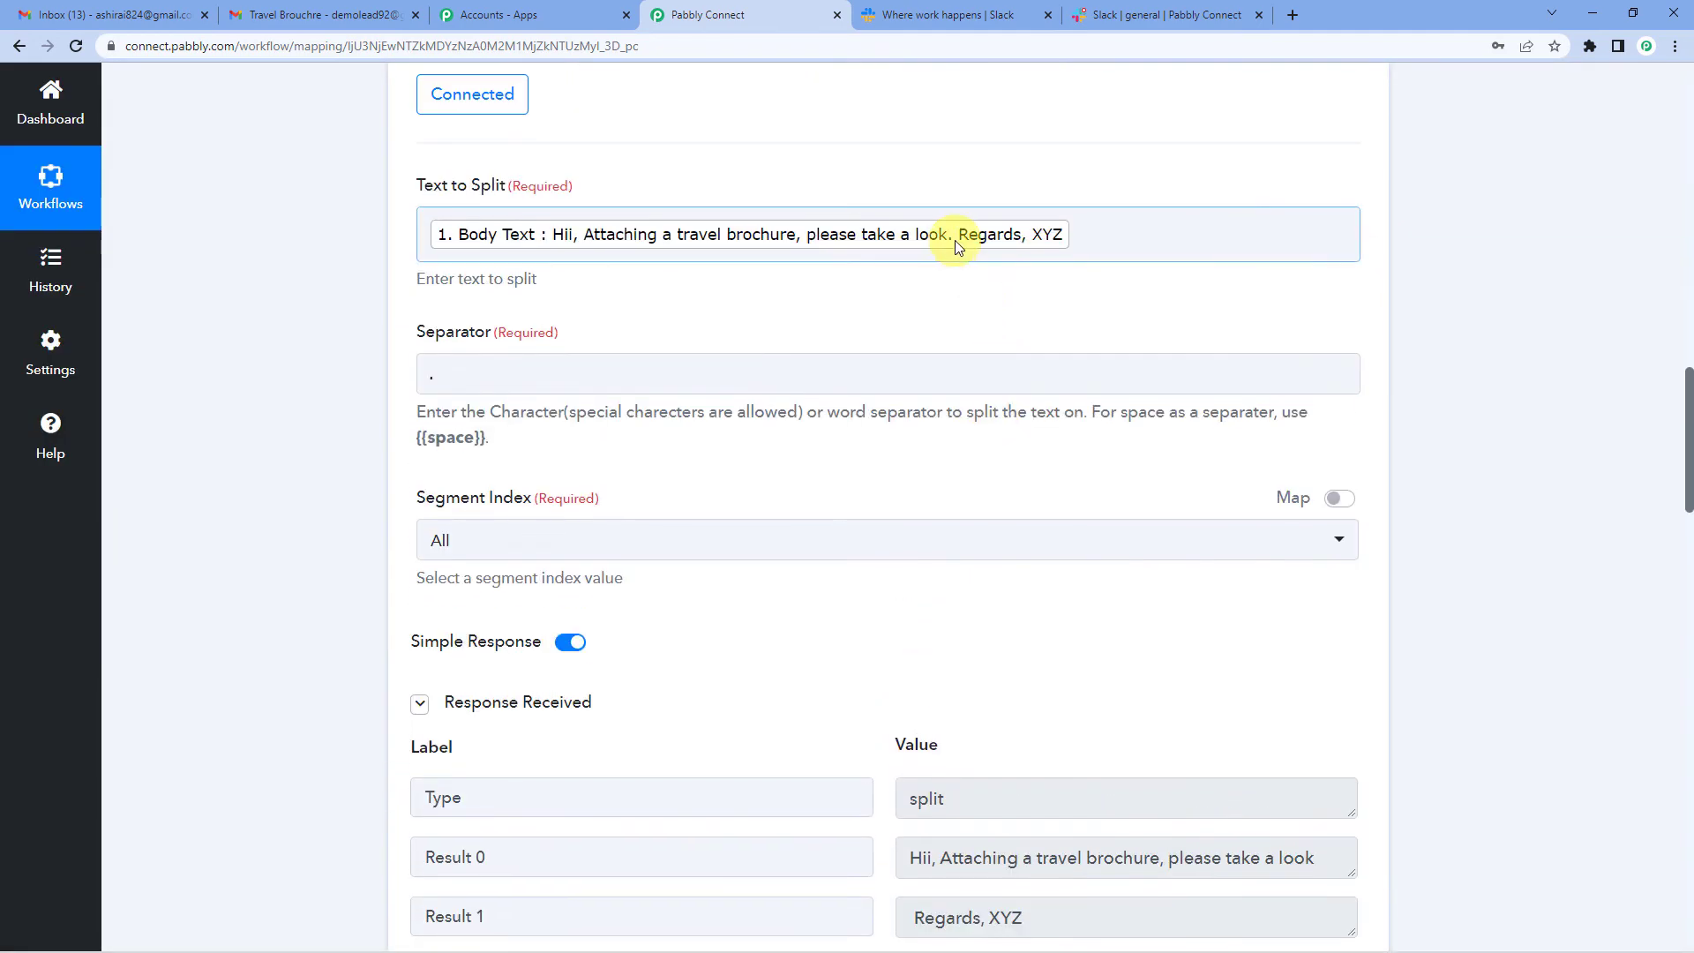
{"action": "scroll", "coordinate": [1026, 521], "scroll_direction": "down", "scroll_amount": 1}
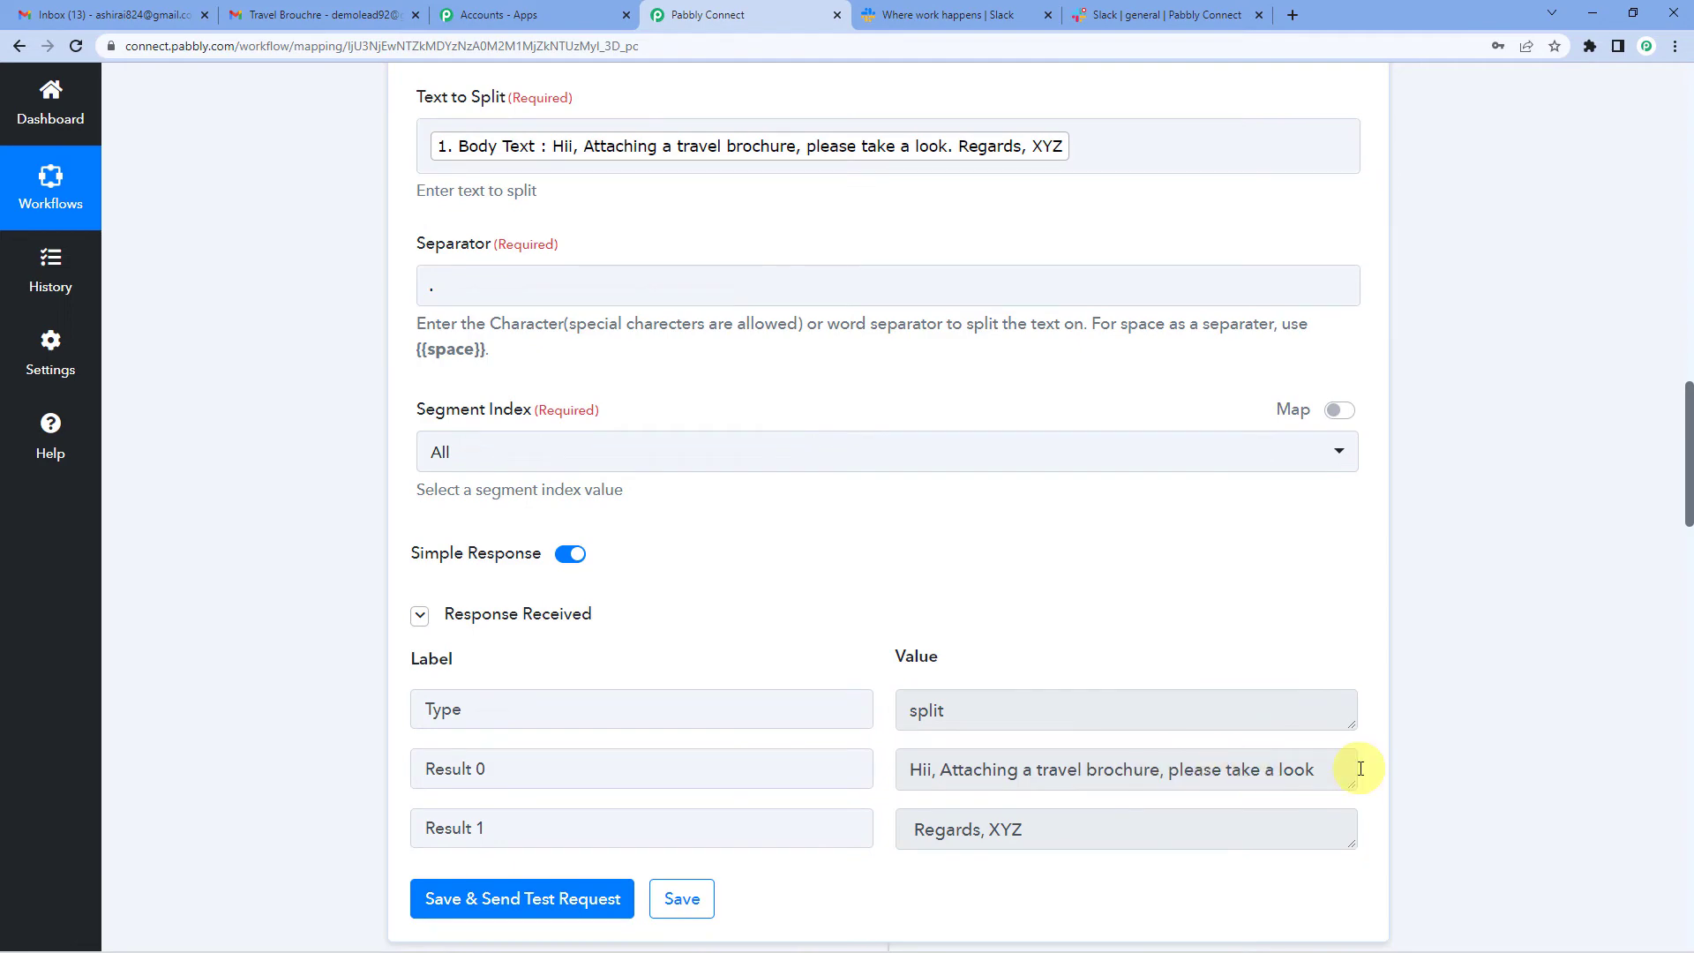
{"action": "scroll", "coordinate": [1104, 756], "scroll_direction": "down", "scroll_amount": 1}
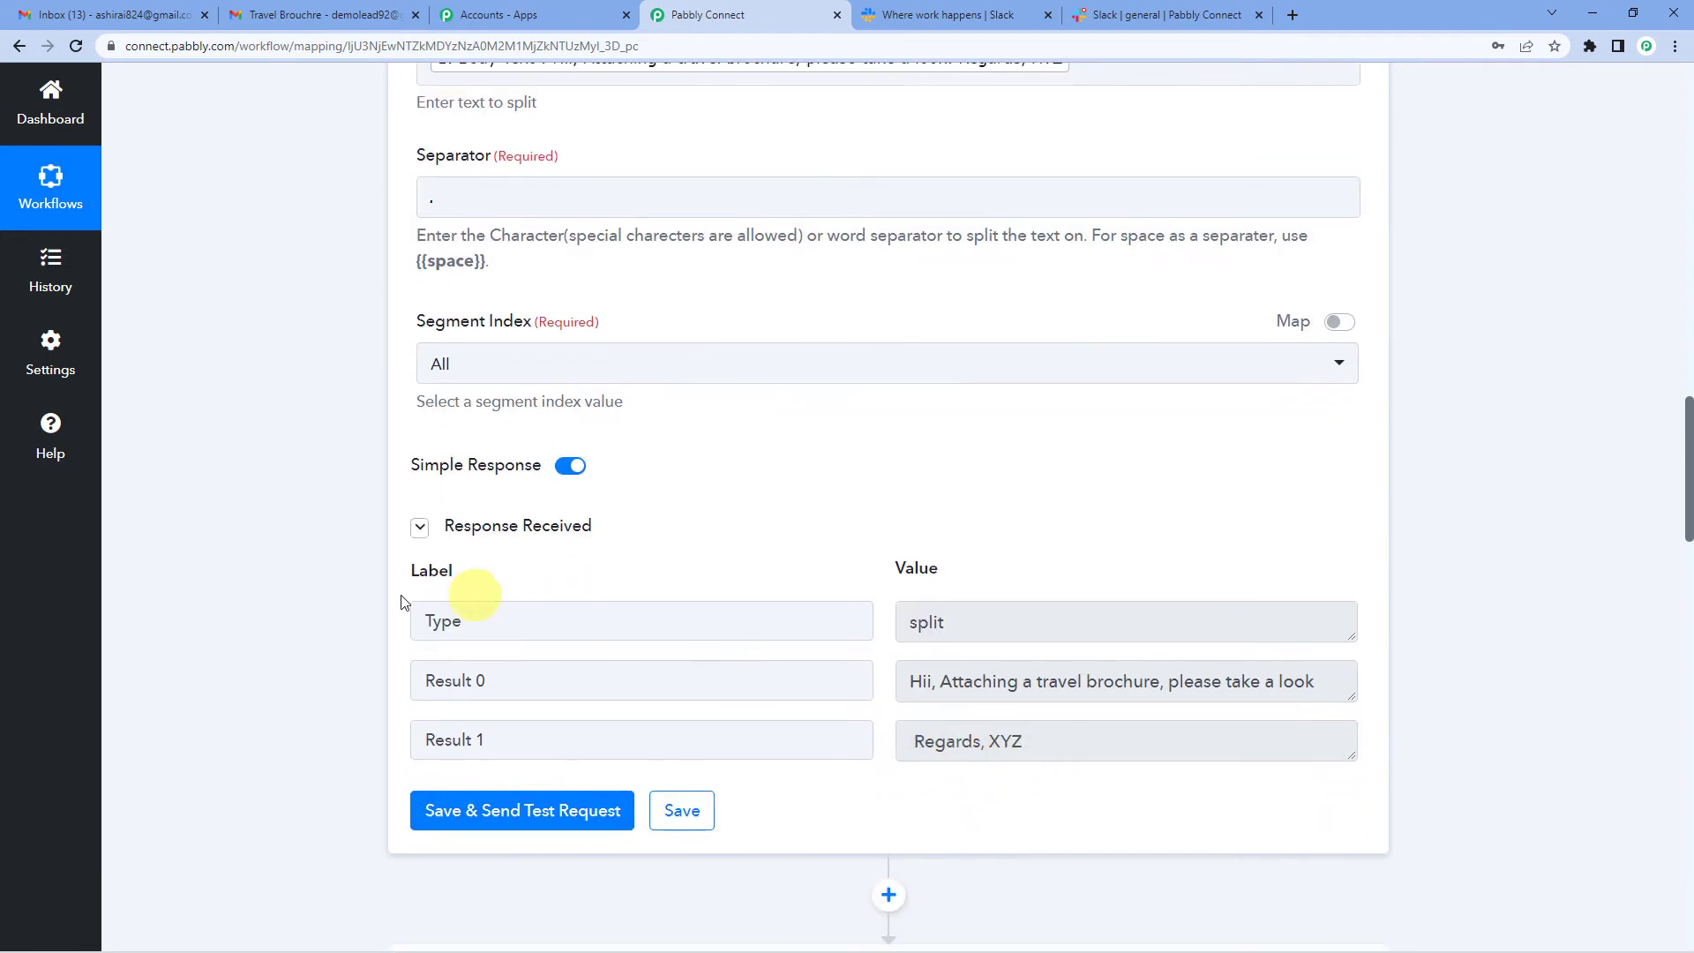
{"action": "scroll", "coordinate": [353, 609], "scroll_direction": "down", "scroll_amount": 4}
{"action": "scroll", "coordinate": [332, 609], "scroll_direction": "down", "scroll_amount": 1}
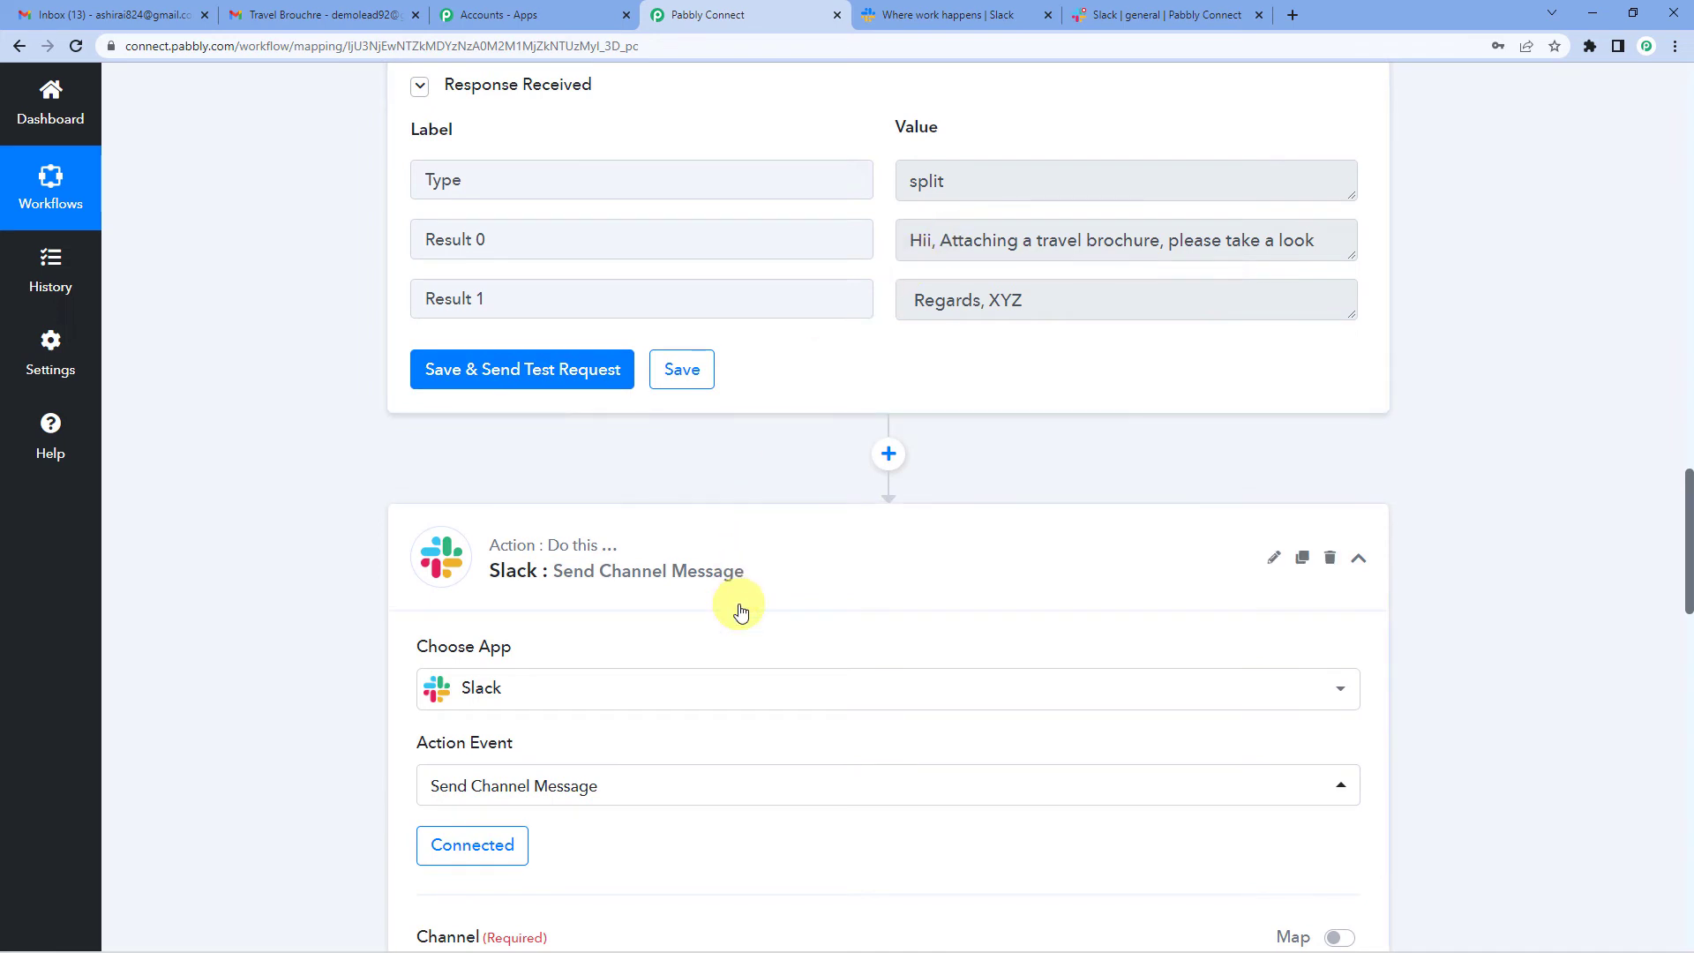
{"action": "scroll", "coordinate": [740, 610], "scroll_direction": "down", "scroll_amount": 5}
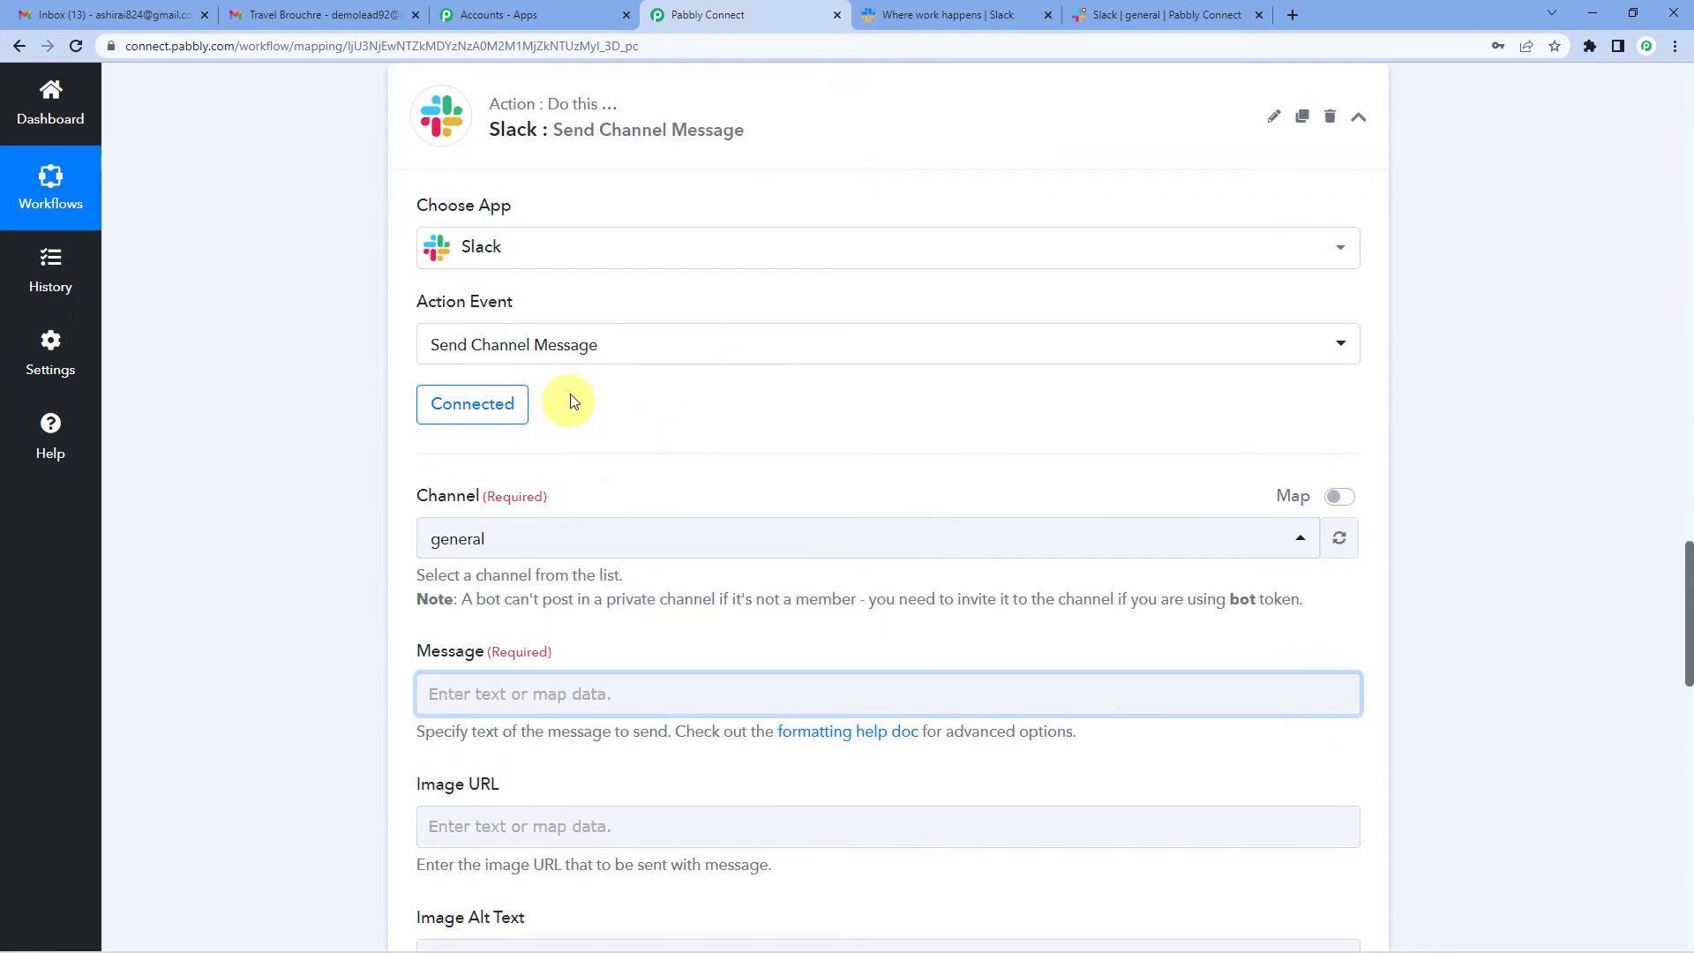
Keep the existing Slack #137 connection and show the Split Text outputs for the Message field
{"action": "left_click", "coordinate": [461, 426]}
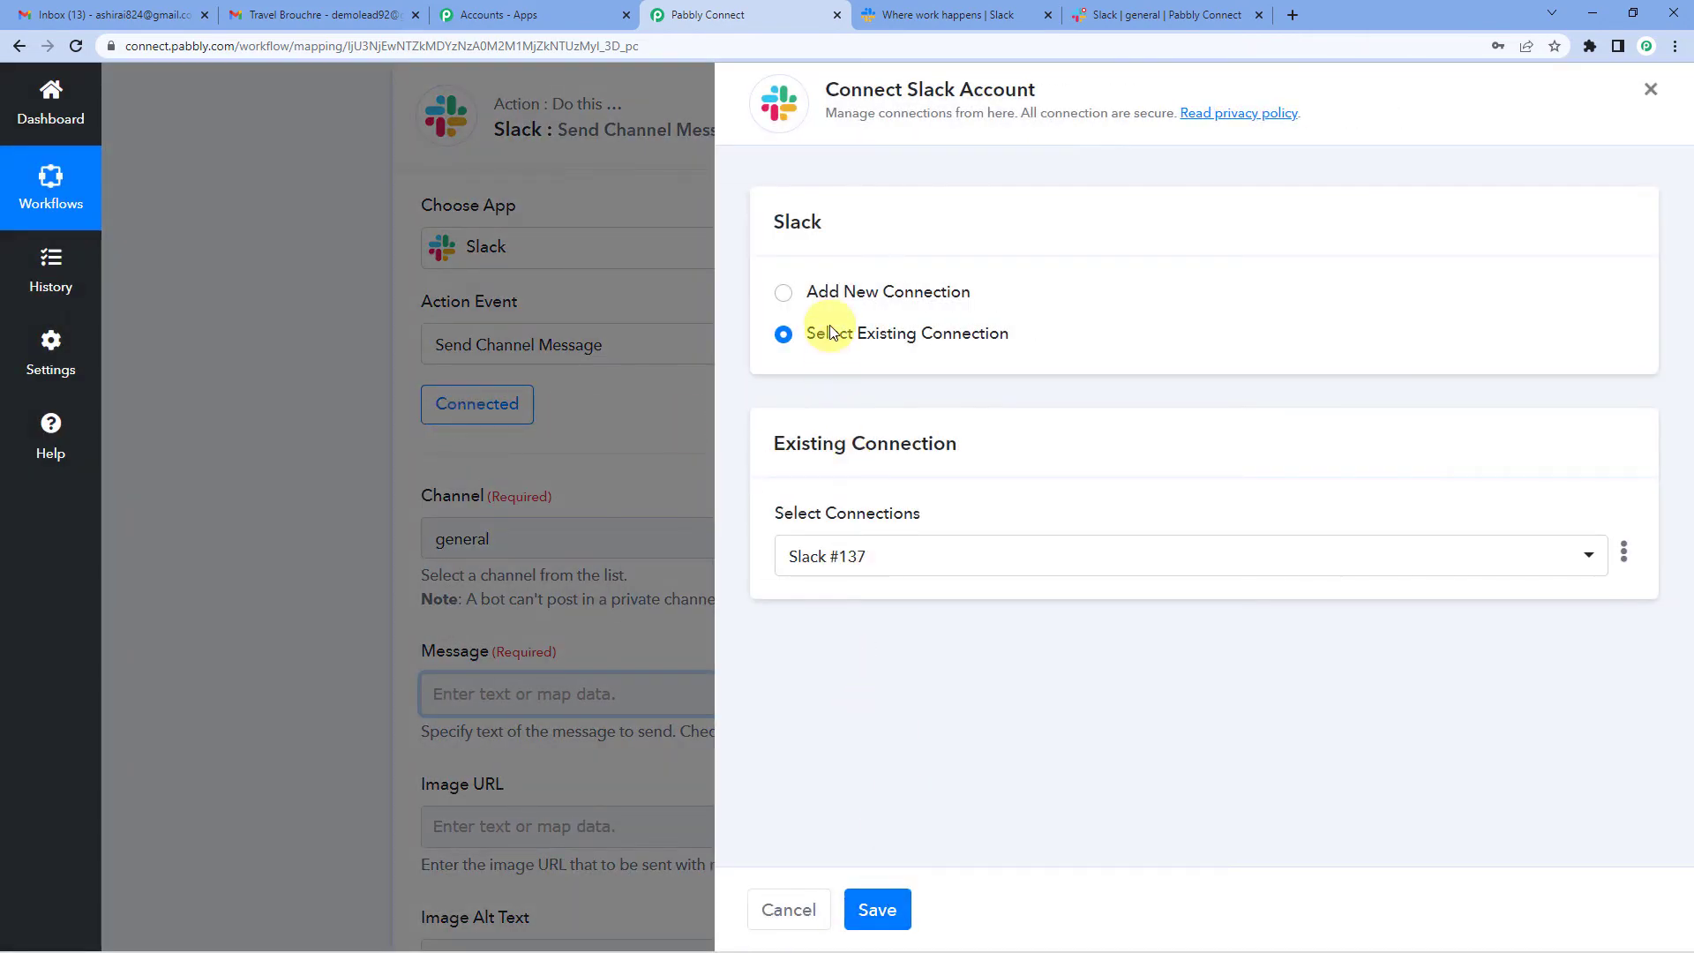
{"action": "left_click", "coordinate": [901, 905]}
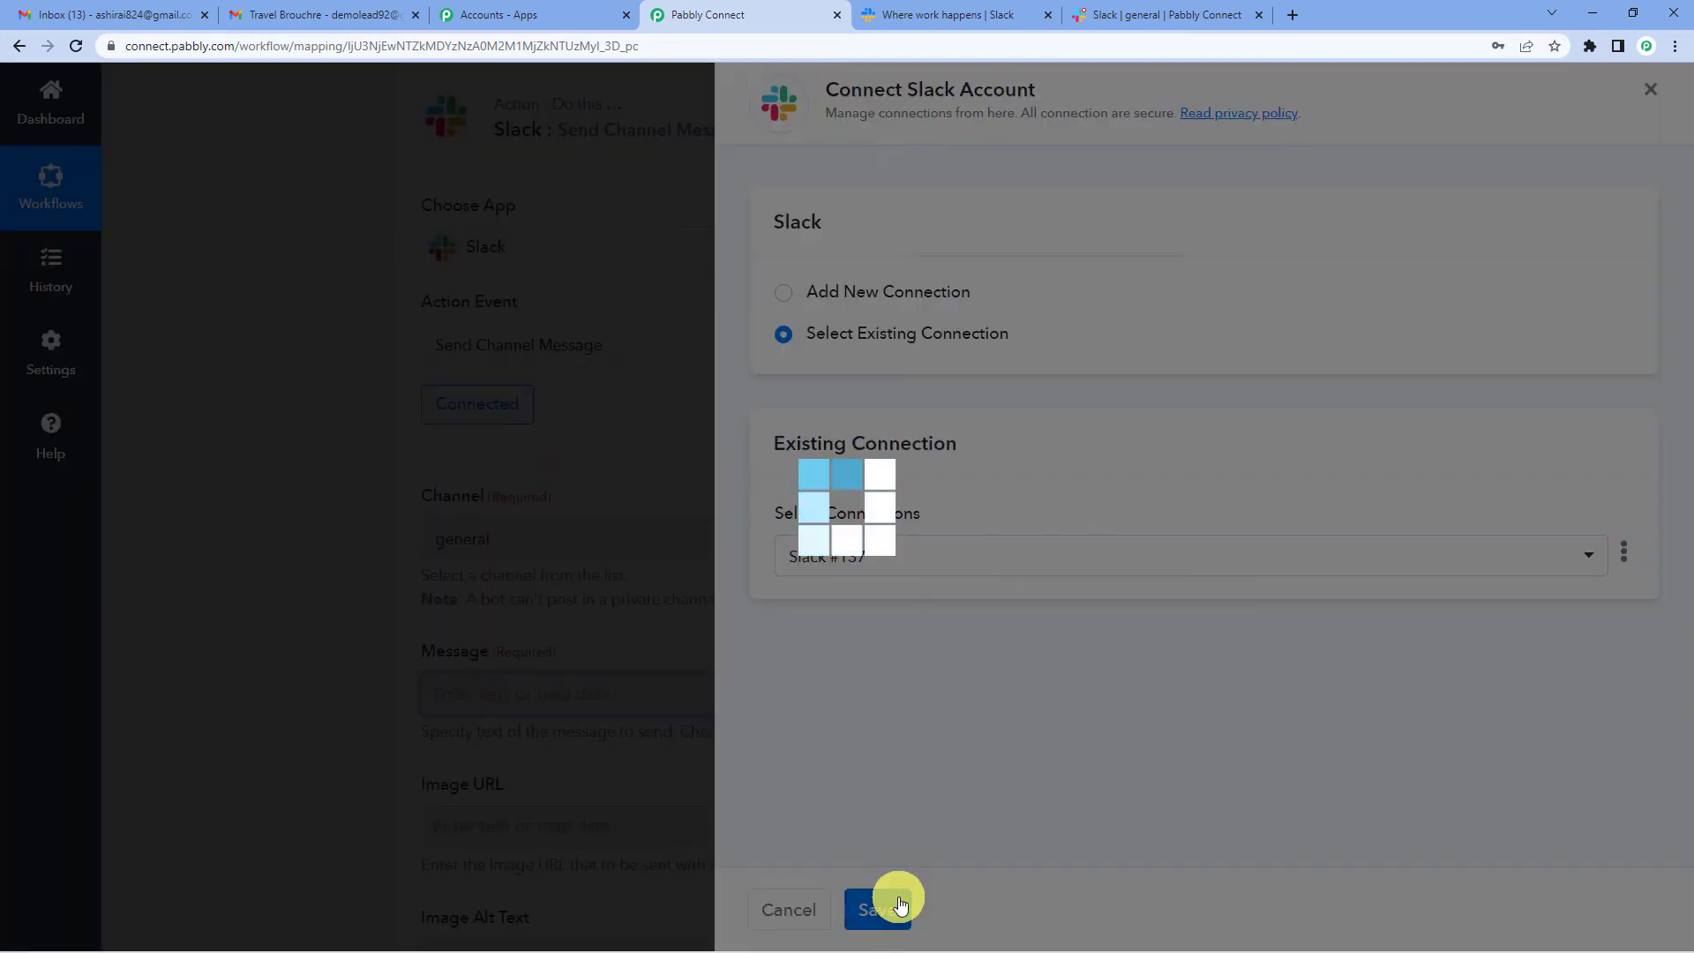
{"action": "scroll", "coordinate": [612, 411], "scroll_direction": "down", "scroll_amount": 3}
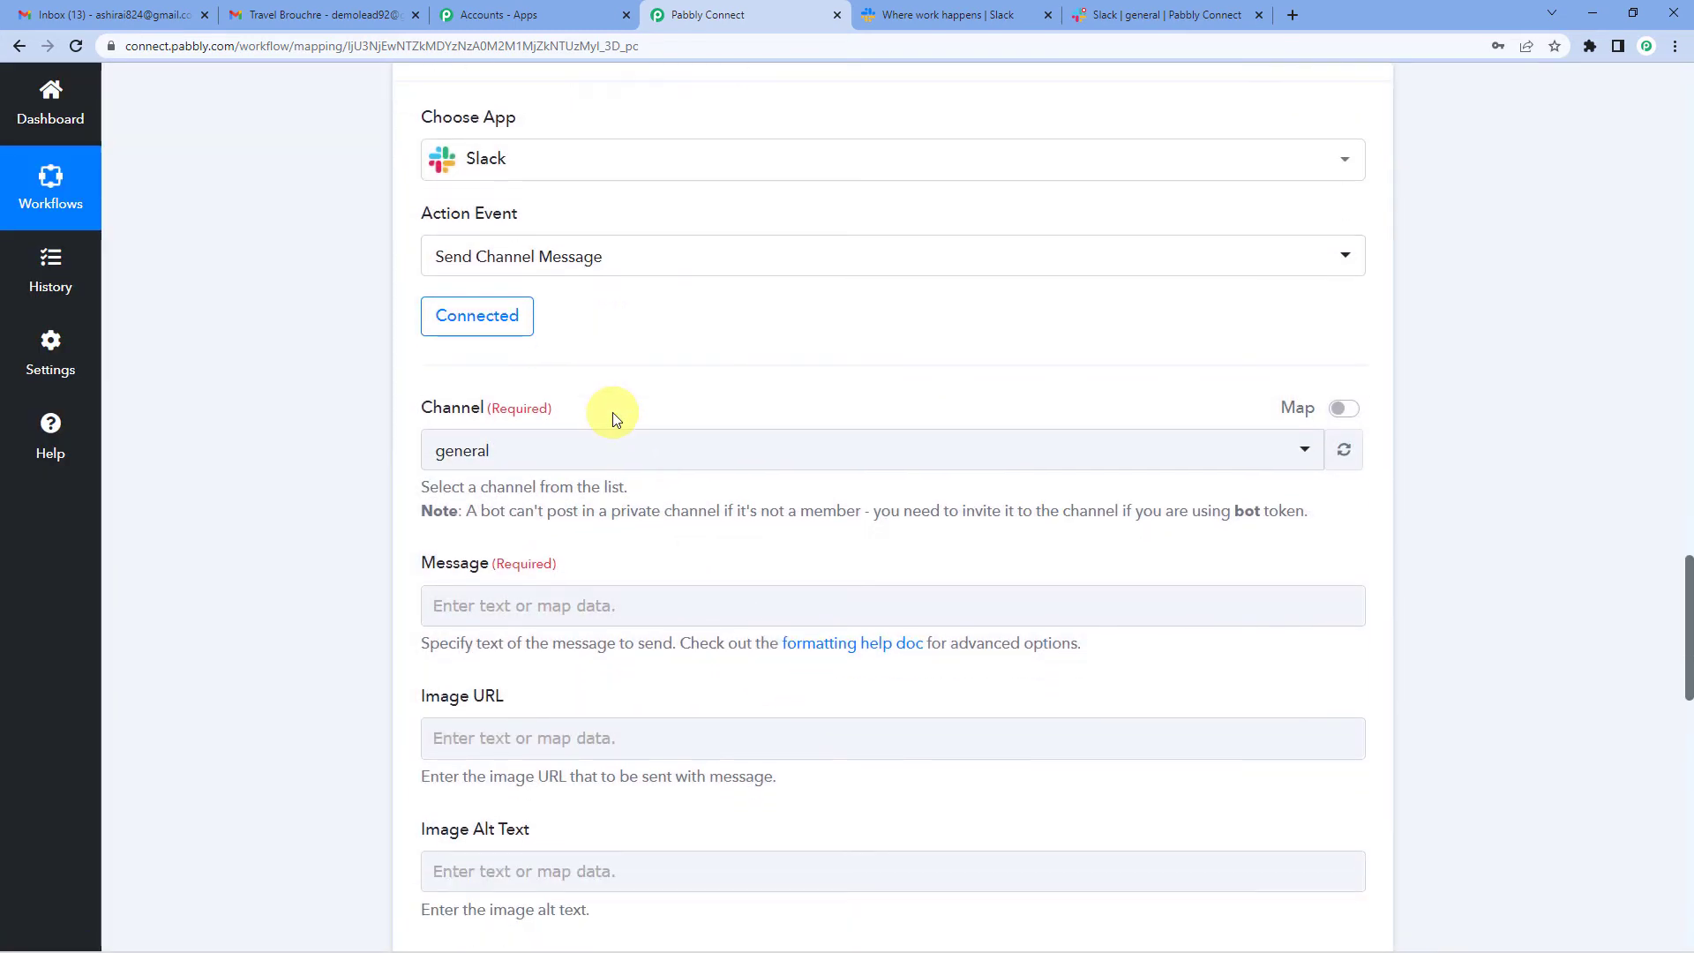
{"action": "left_click", "coordinate": [544, 439]}
{"action": "scroll", "coordinate": [530, 439], "scroll_direction": "down", "scroll_amount": 2}
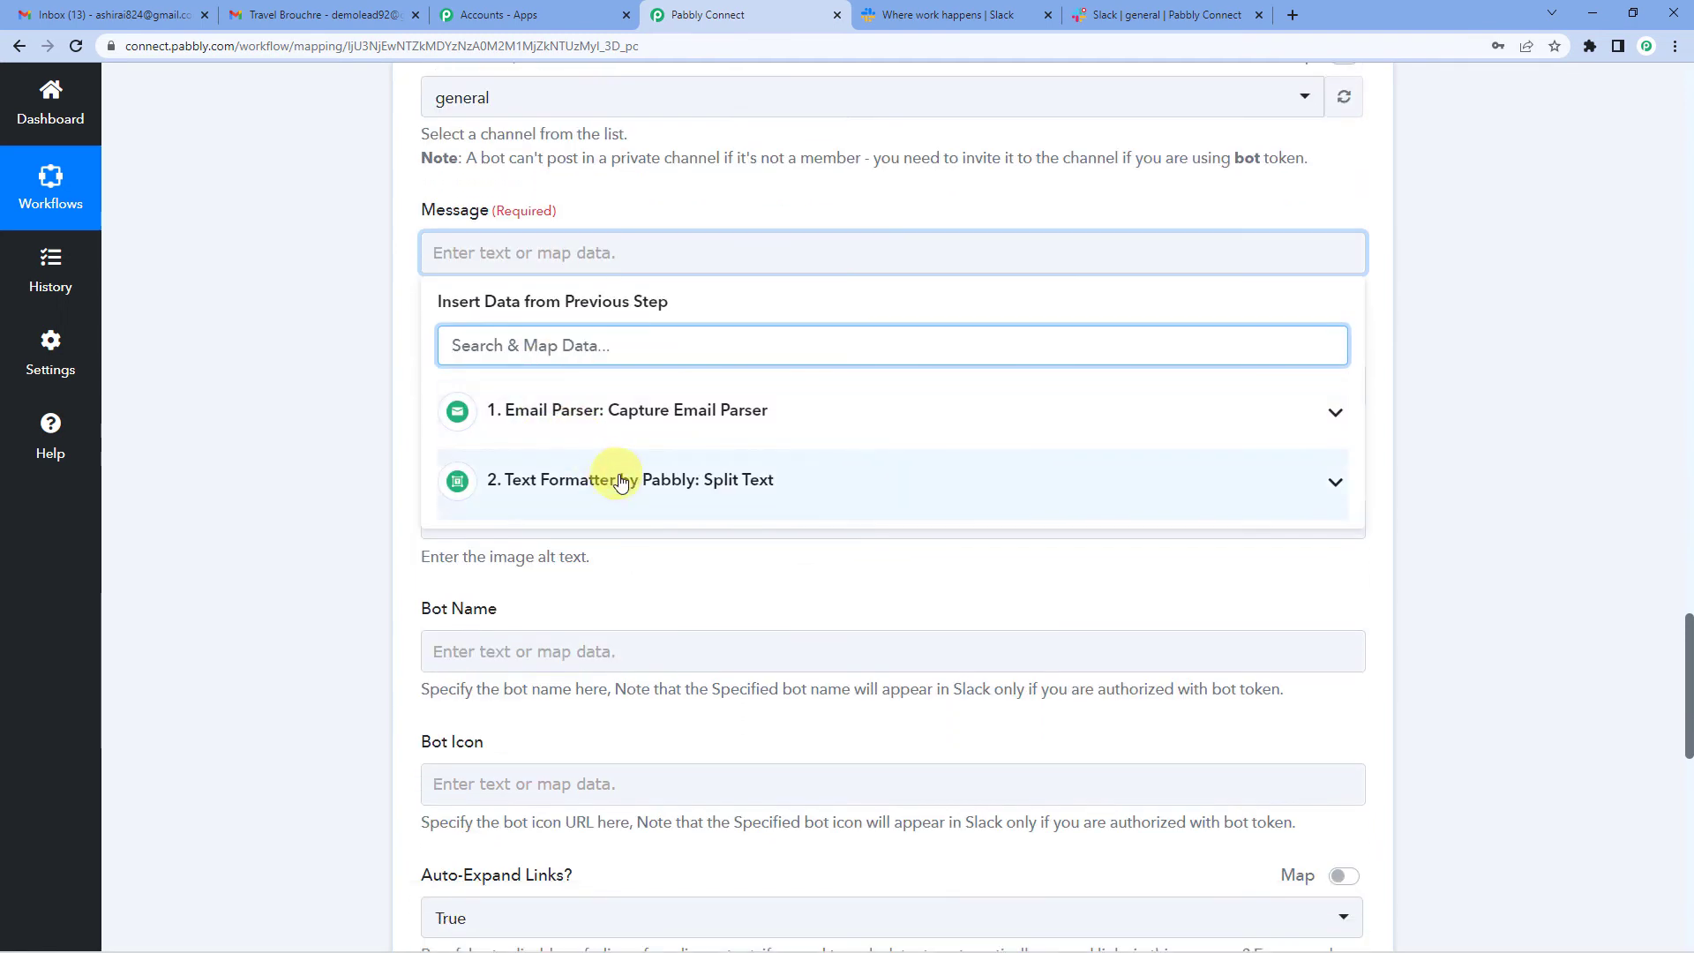
{"action": "left_click", "coordinate": [609, 484]}
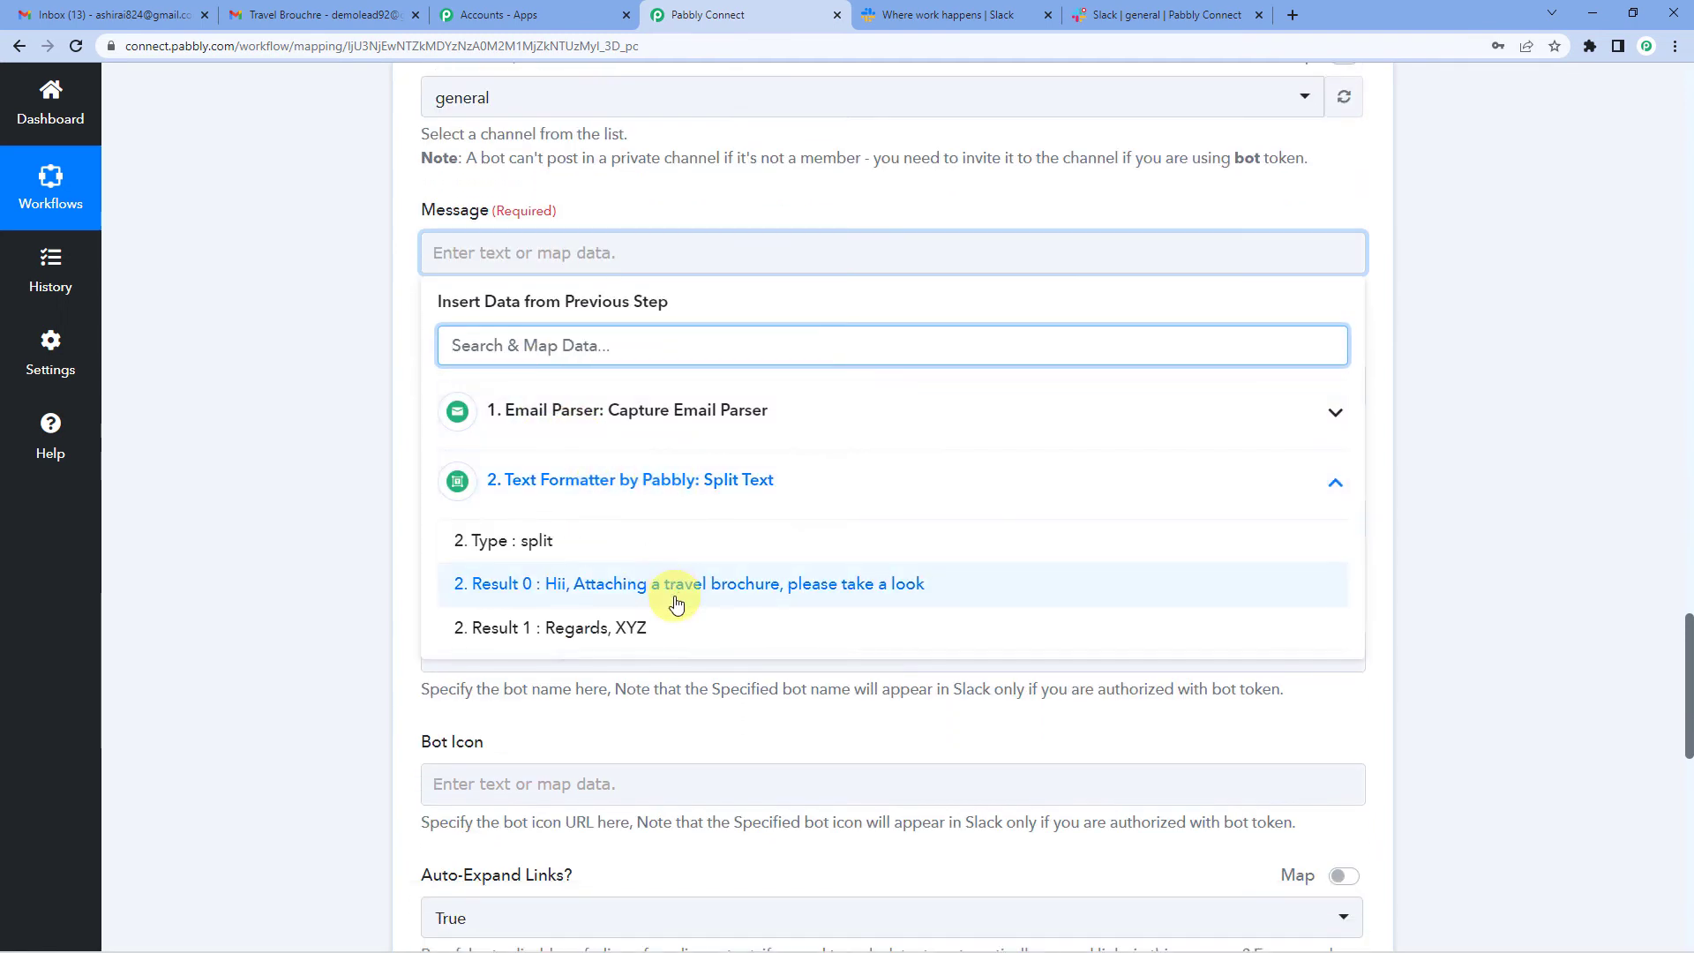
Use Split Text Result 0 as the Slack message
{"action": "left_click", "coordinate": [883, 592]}
{"action": "left_click", "coordinate": [400, 293]}
{"action": "scroll", "coordinate": [401, 293], "scroll_direction": "down", "scroll_amount": 2}
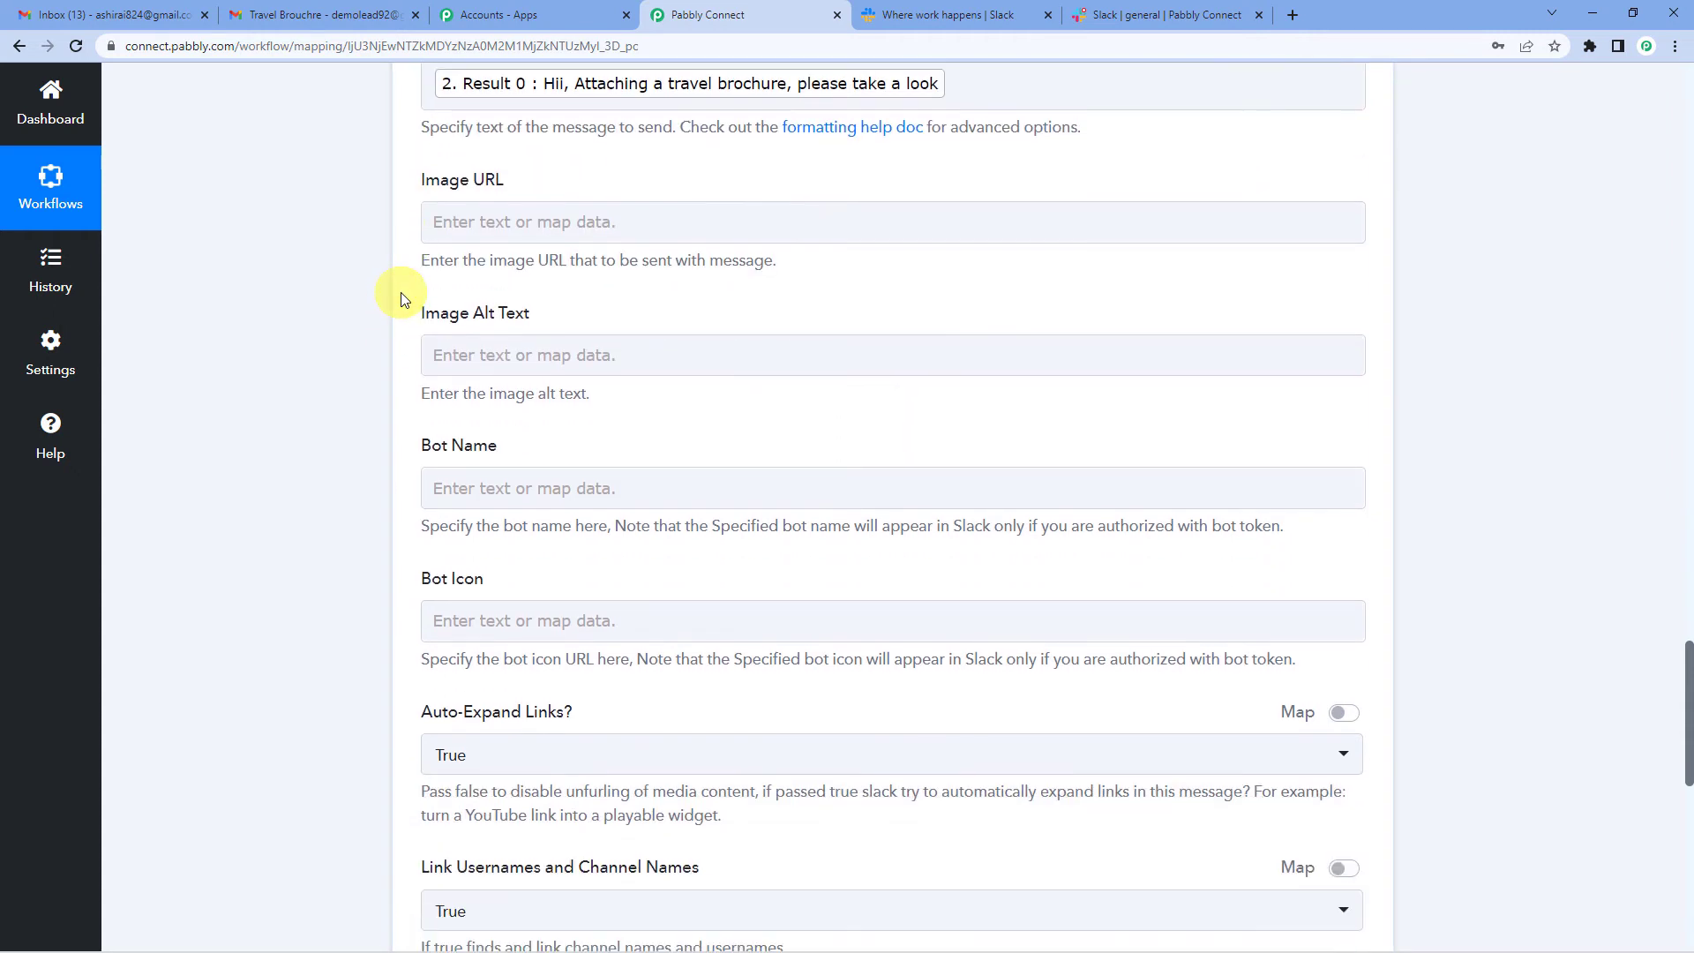
{"action": "scroll", "coordinate": [529, 371], "scroll_direction": "up", "scroll_amount": 3}
Map the Email Parser's attachment link as the image URL
{"action": "left_click", "coordinate": [642, 480]}
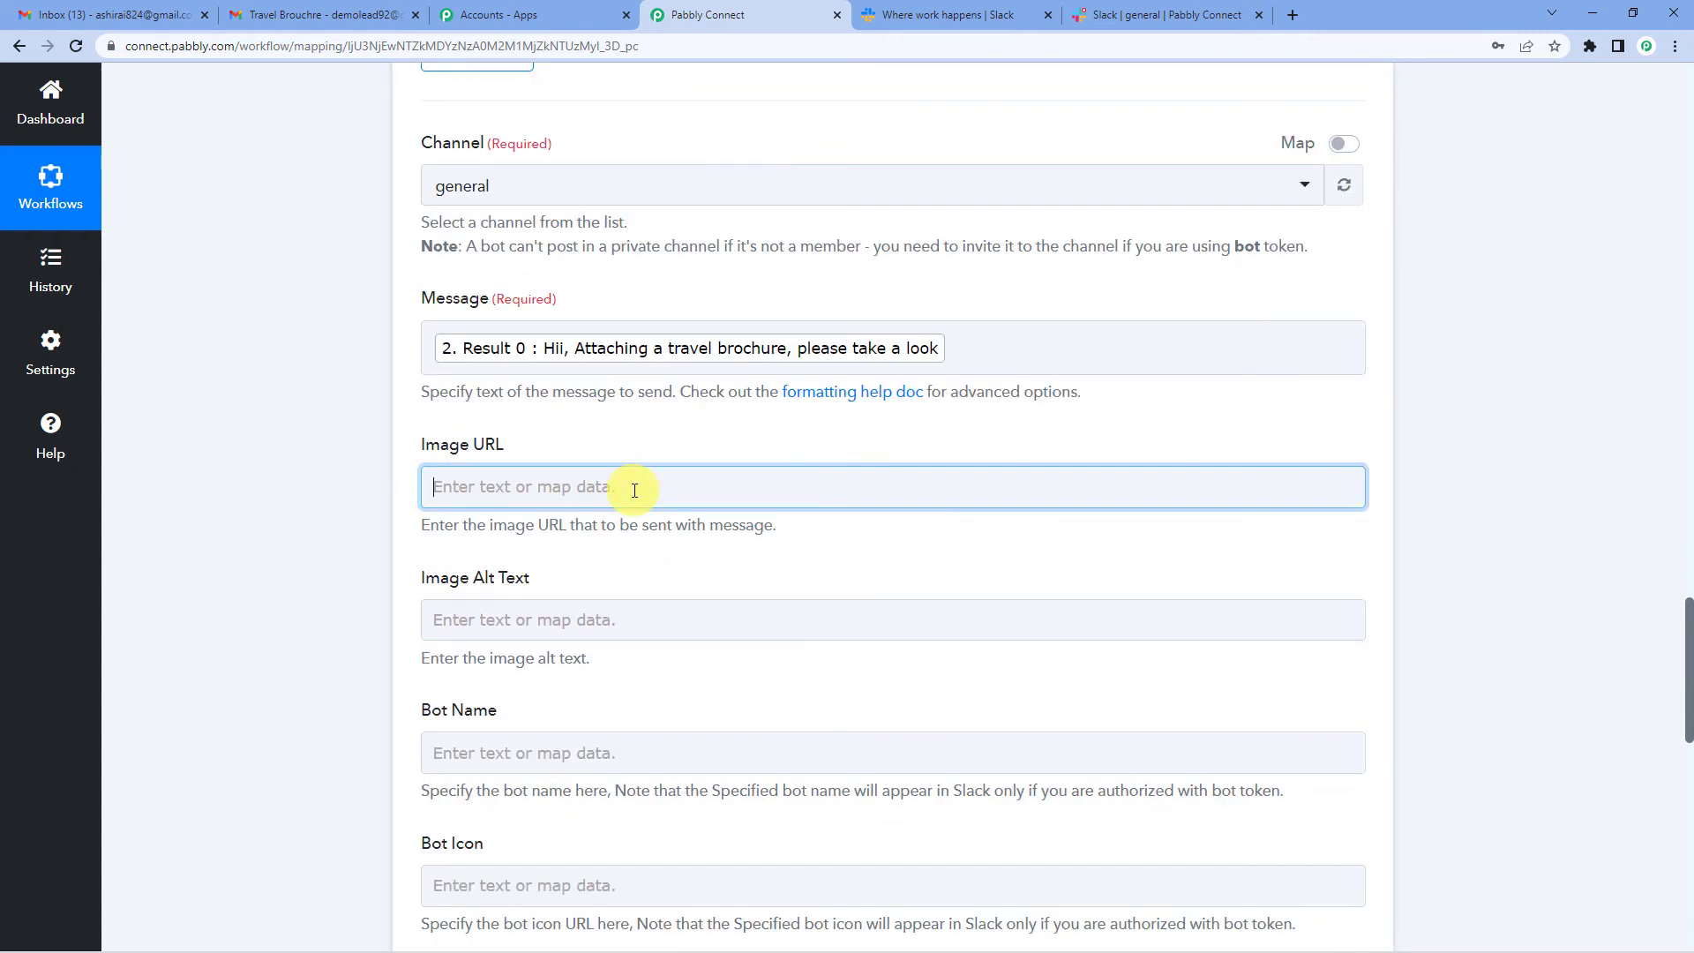
{"action": "scroll", "coordinate": [632, 488], "scroll_direction": "down", "scroll_amount": 2}
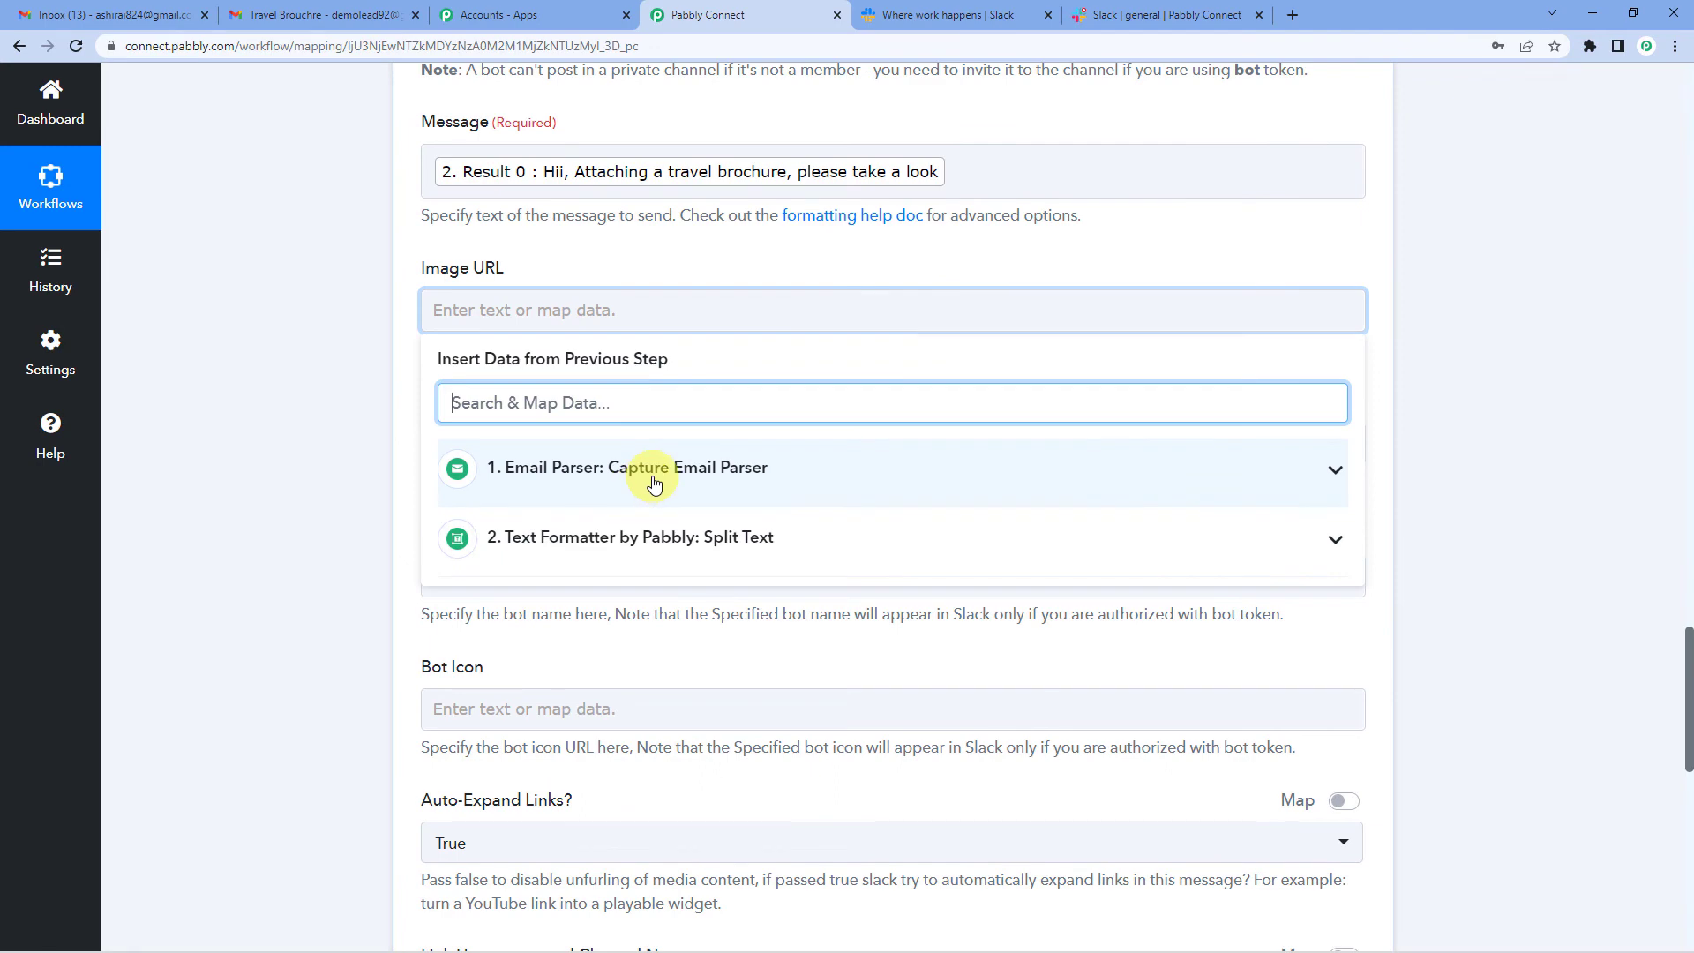
{"action": "left_click", "coordinate": [654, 476]}
{"action": "scroll", "coordinate": [641, 578], "scroll_direction": "down", "scroll_amount": 10}
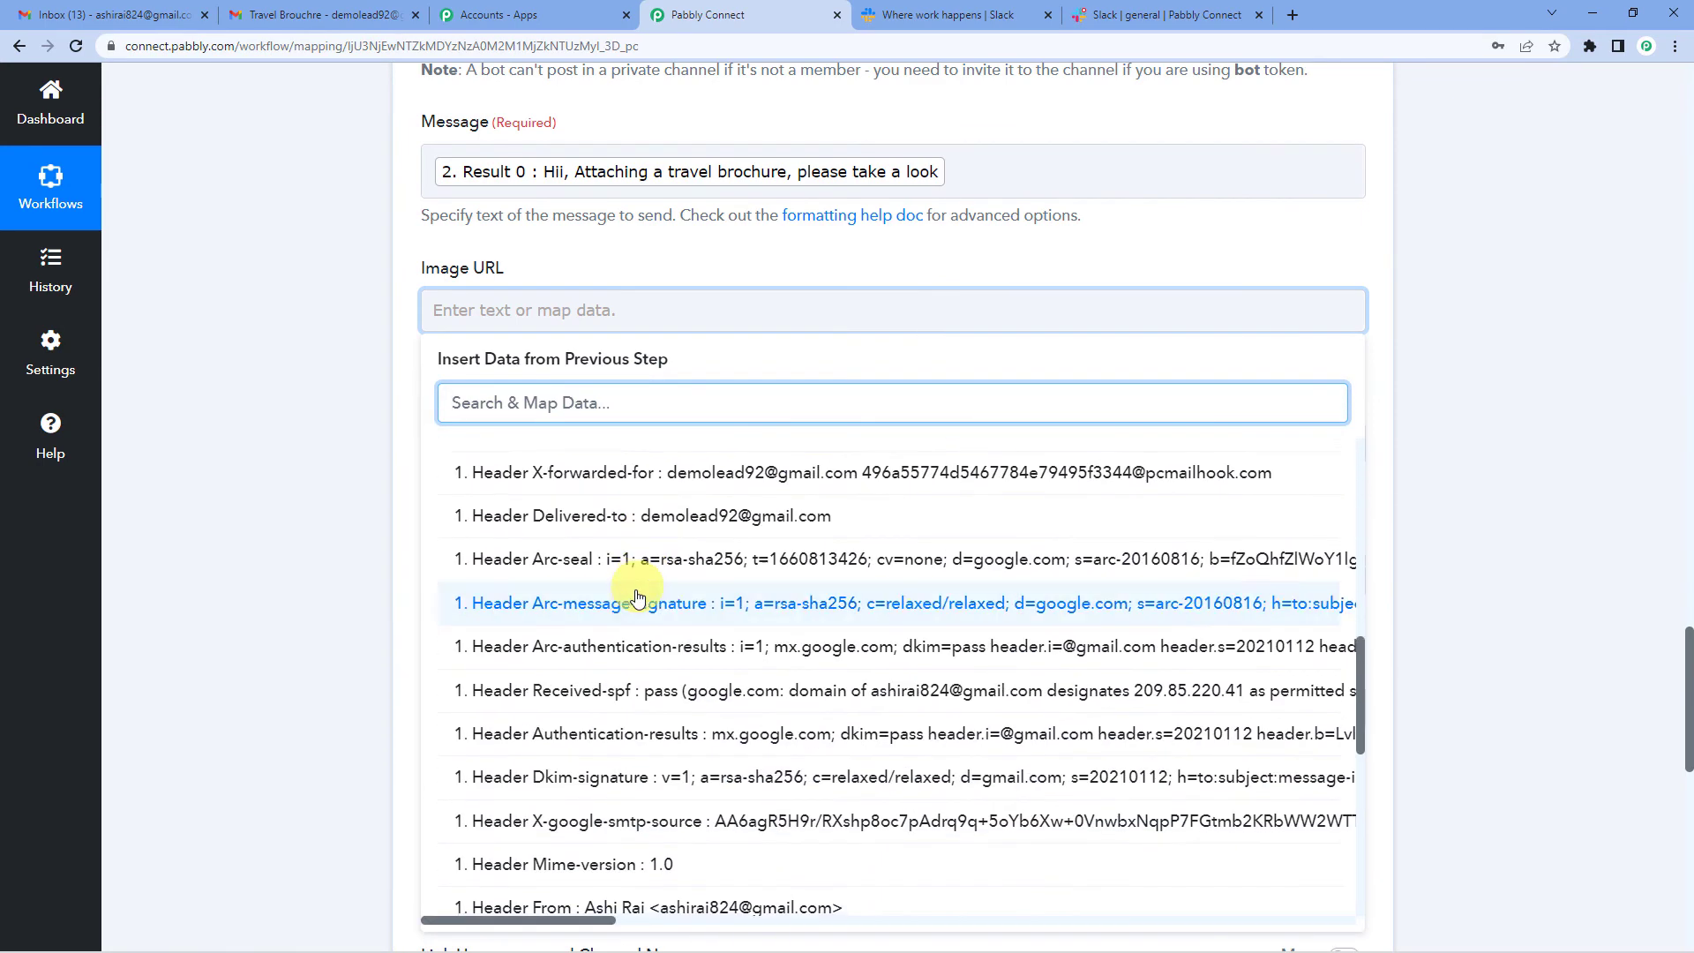
{"action": "scroll", "coordinate": [637, 598], "scroll_direction": "down", "scroll_amount": 6}
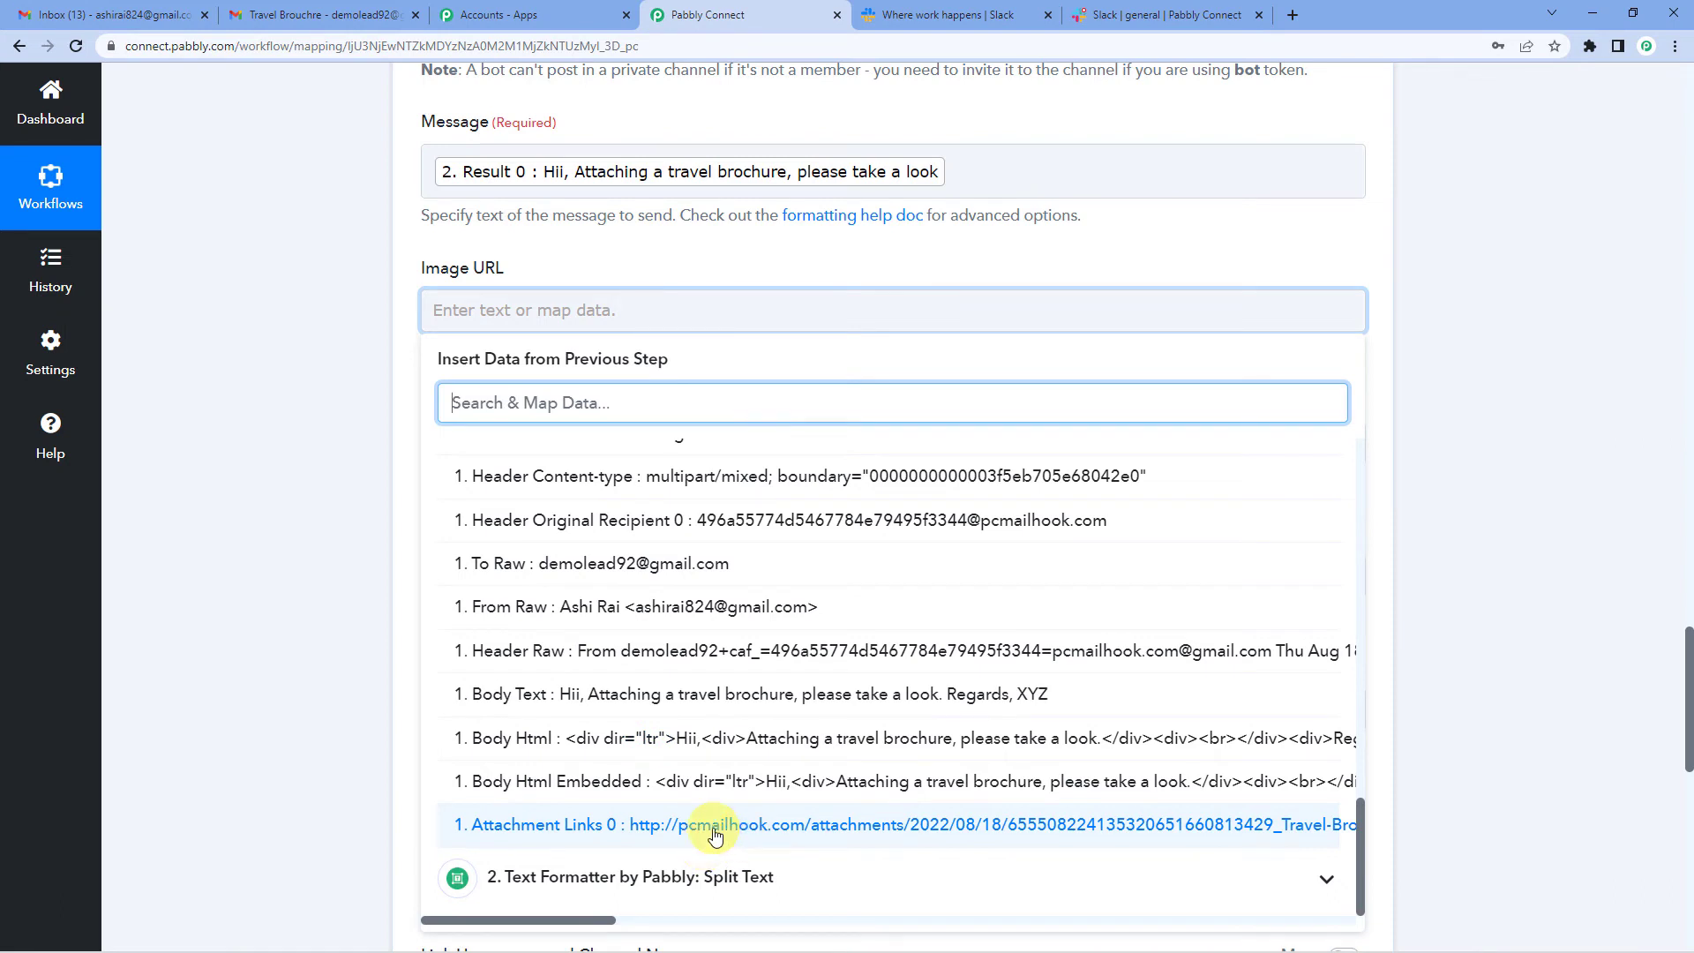
{"action": "left_click", "coordinate": [715, 826]}
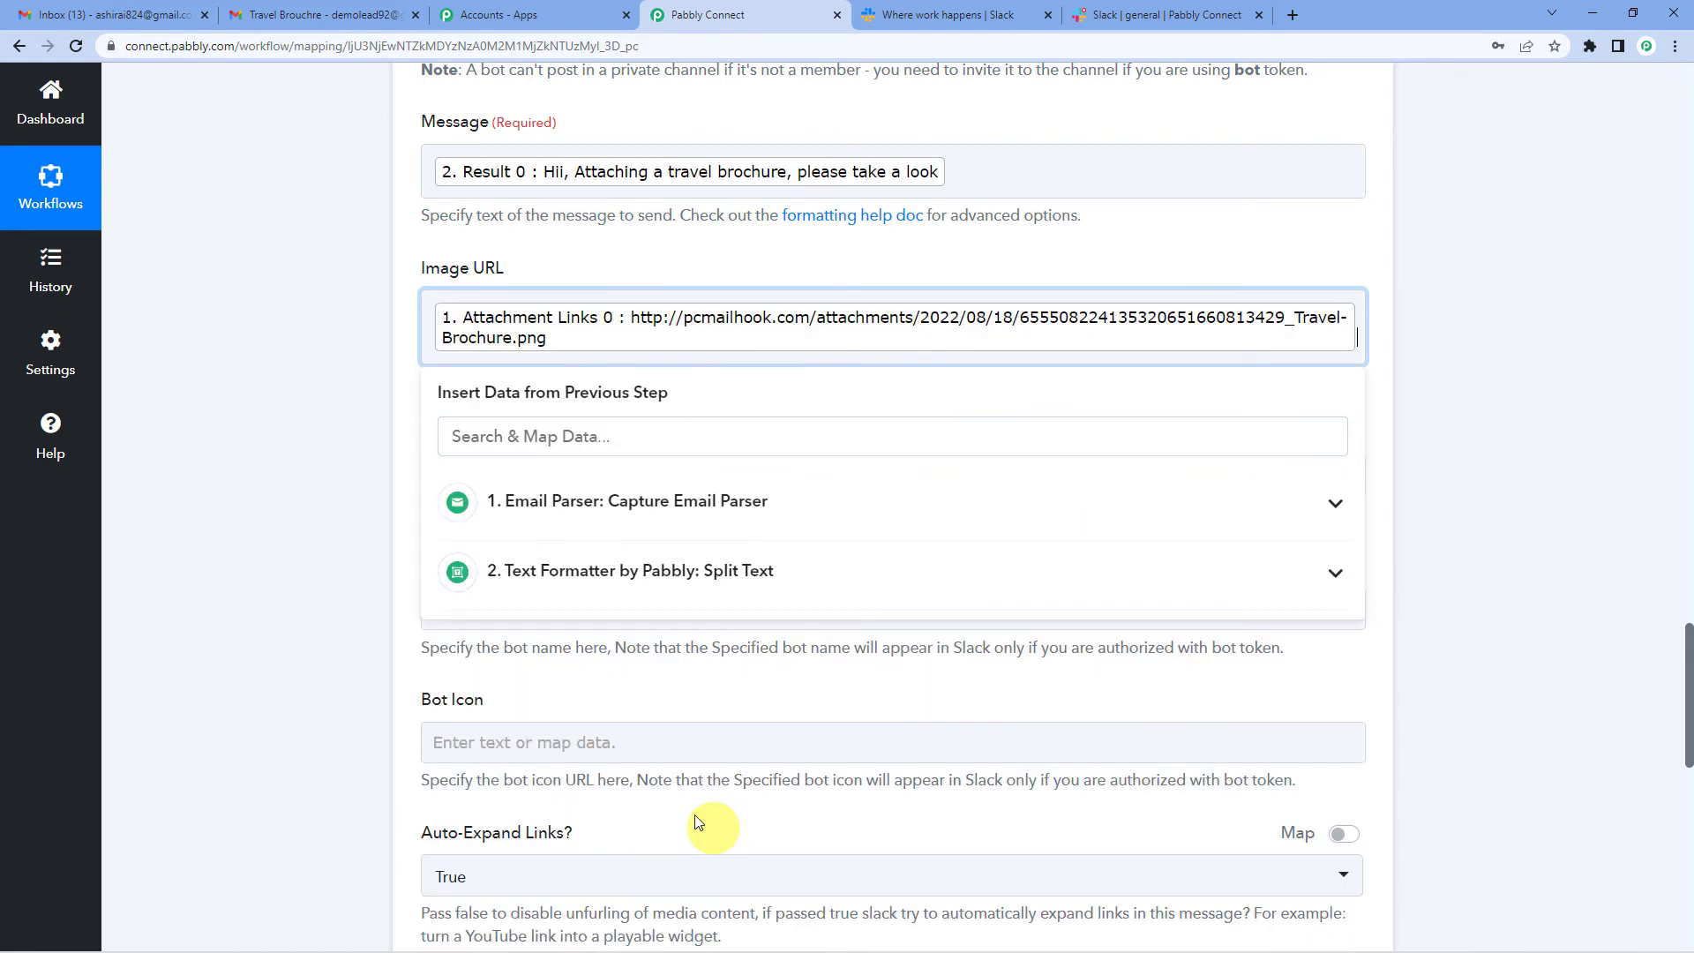
{"action": "left_click", "coordinate": [336, 472]}
{"action": "scroll", "coordinate": [335, 469], "scroll_direction": "down", "scroll_amount": 1}
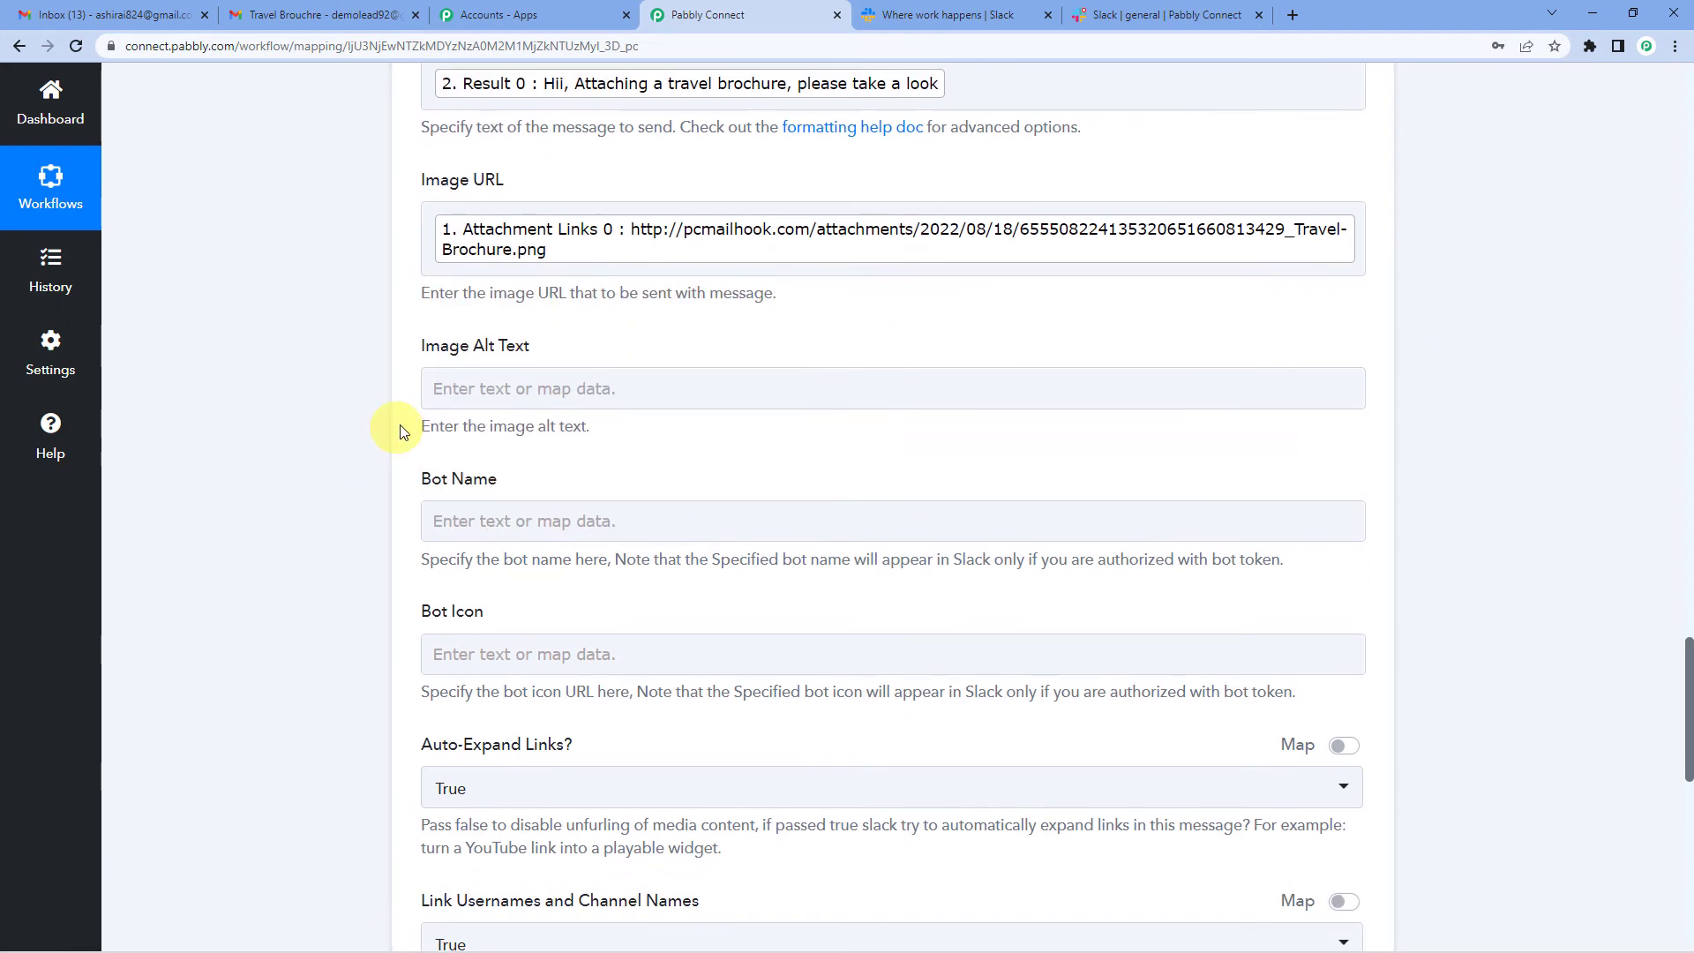
Enter 'Tours & Travel' as the image alt text
{"action": "left_click", "coordinate": [492, 393]}
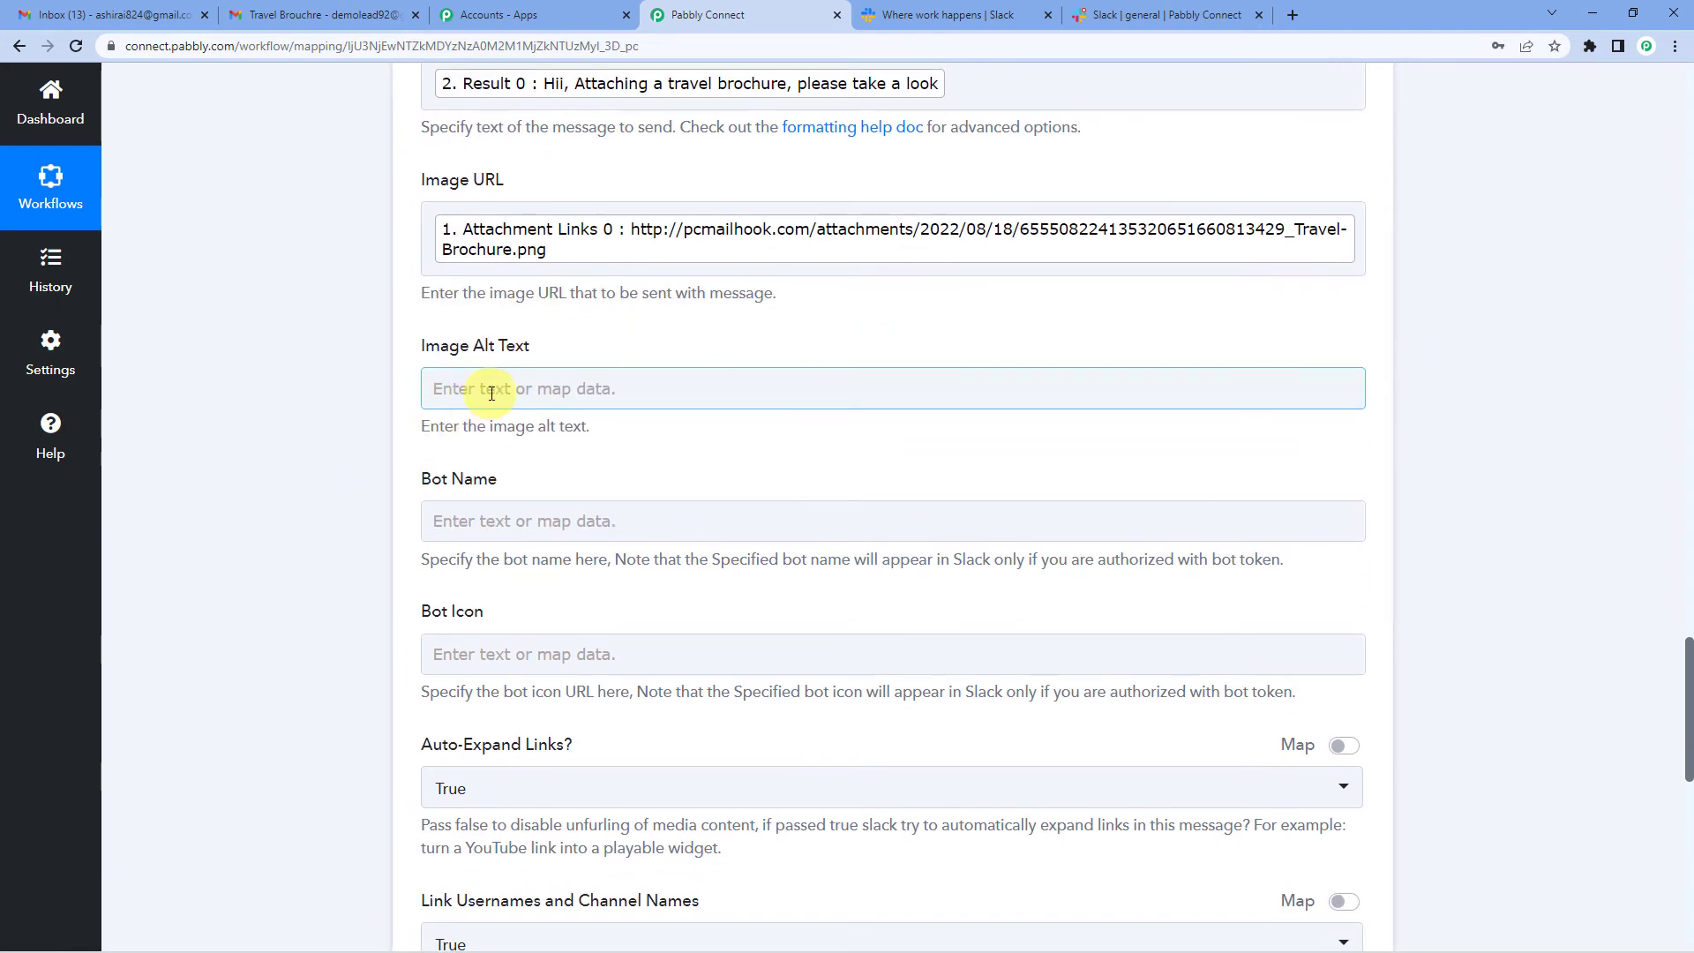
{"action": "left_click", "coordinate": [492, 393]}
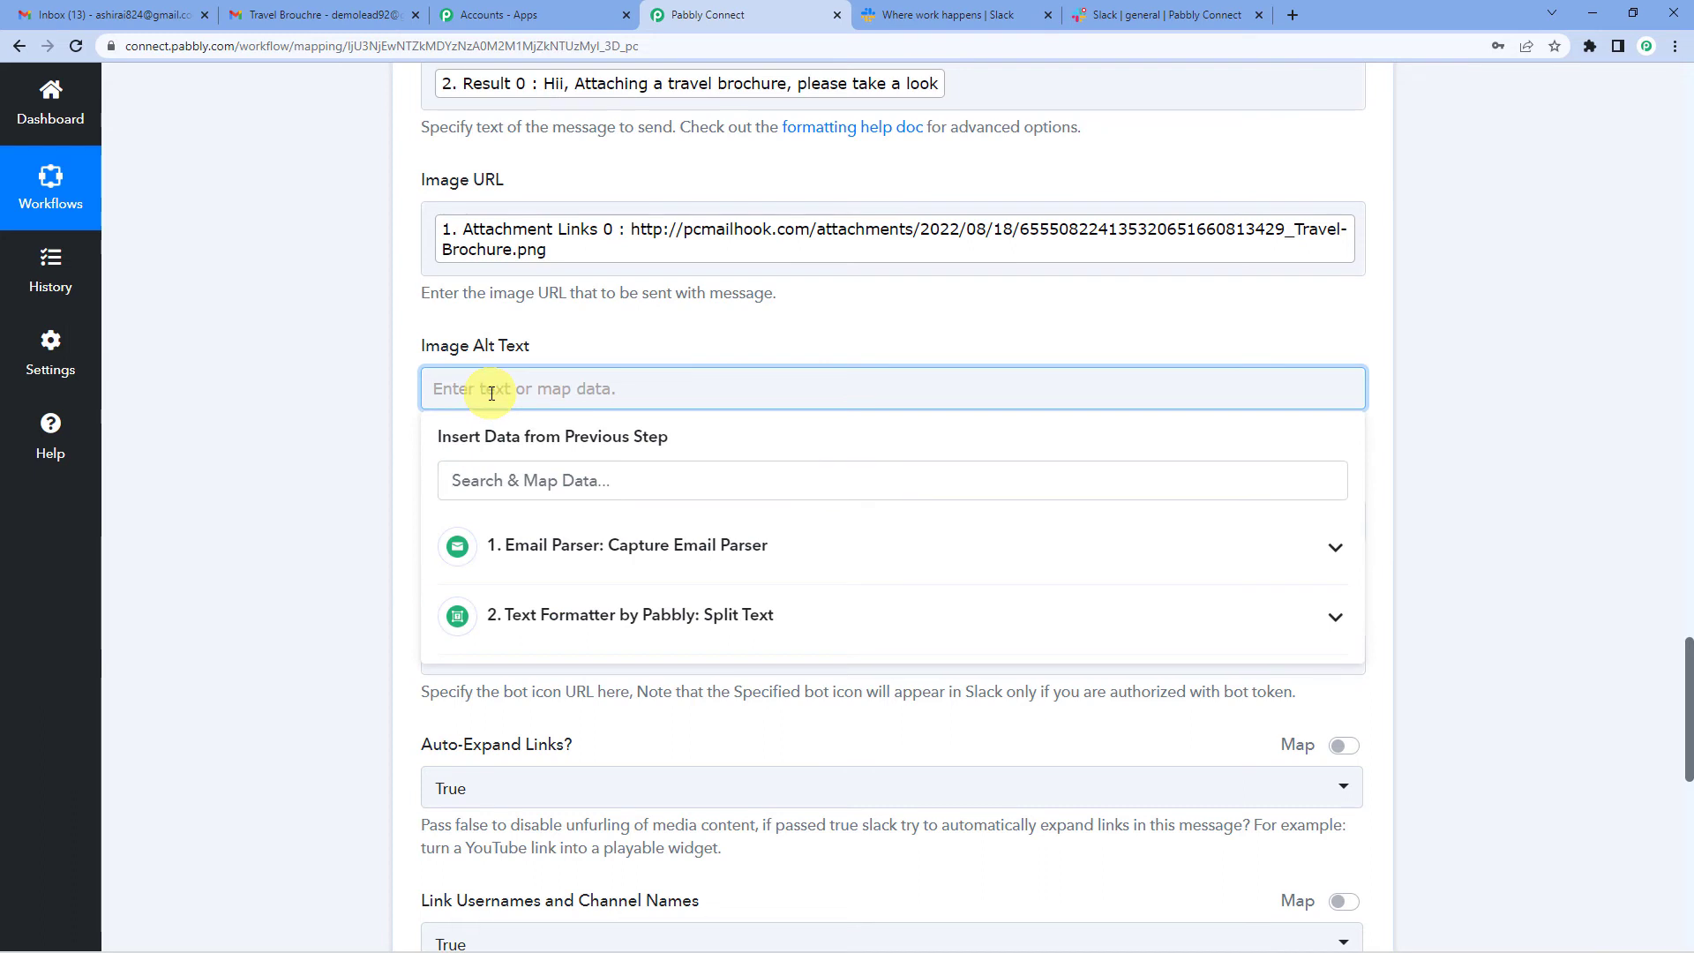
{"action": "type", "text": "Tours & Travel"}
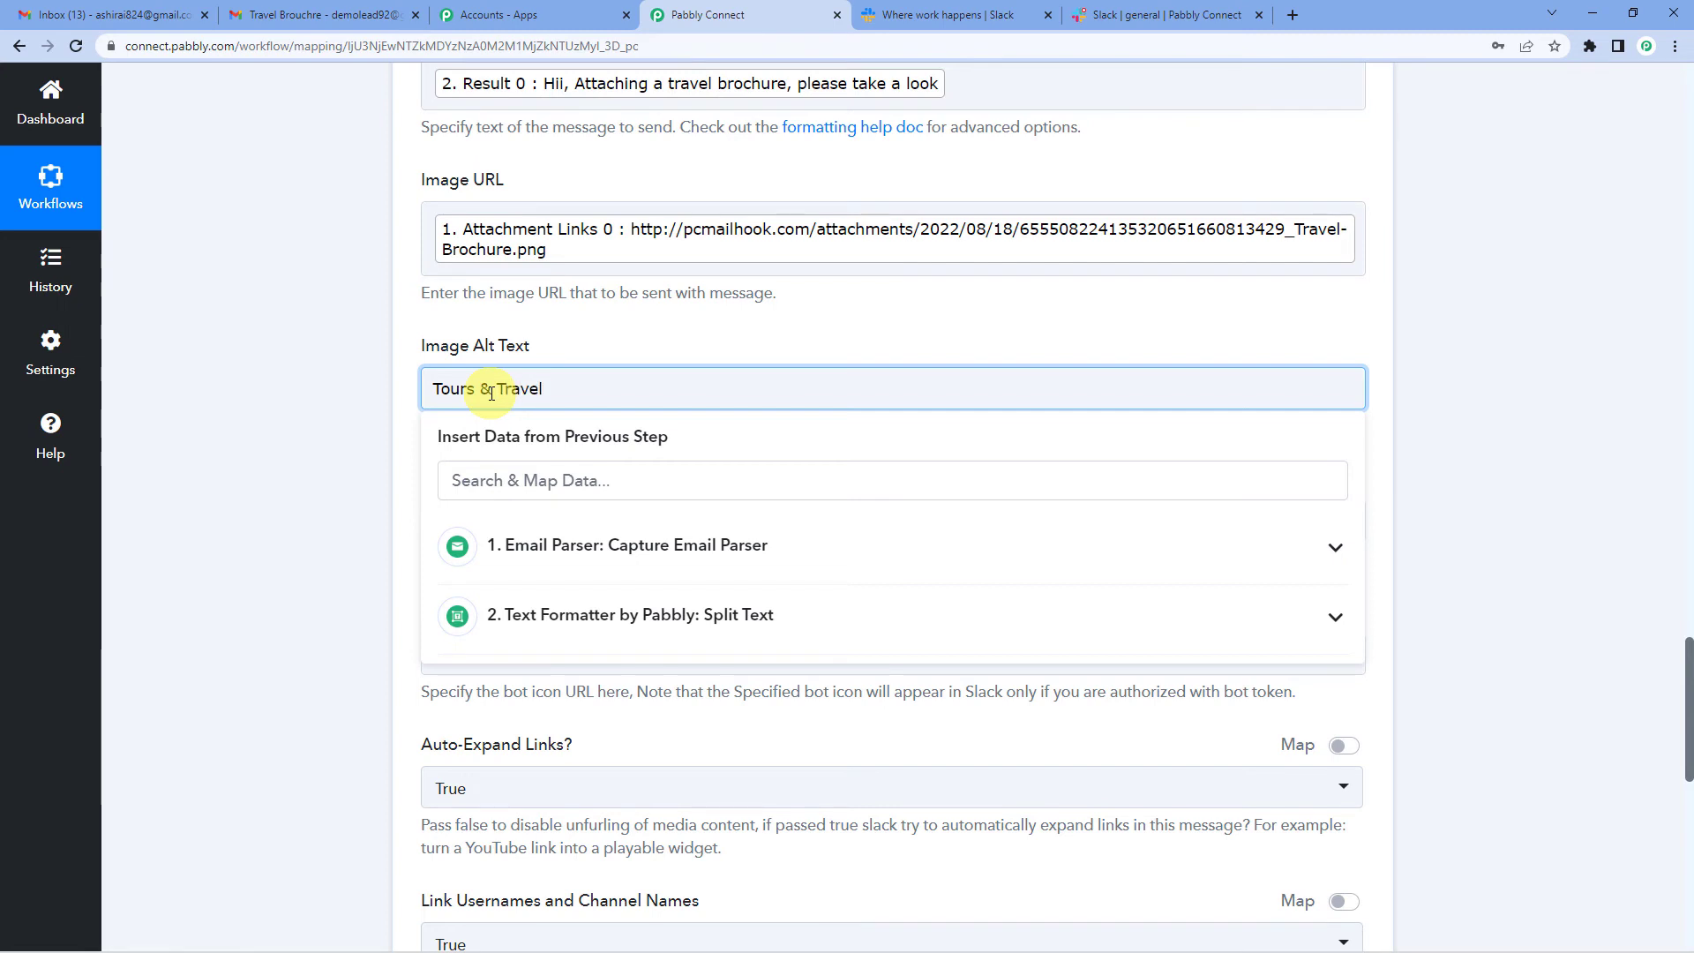
{"action": "left_click", "coordinate": [609, 338]}
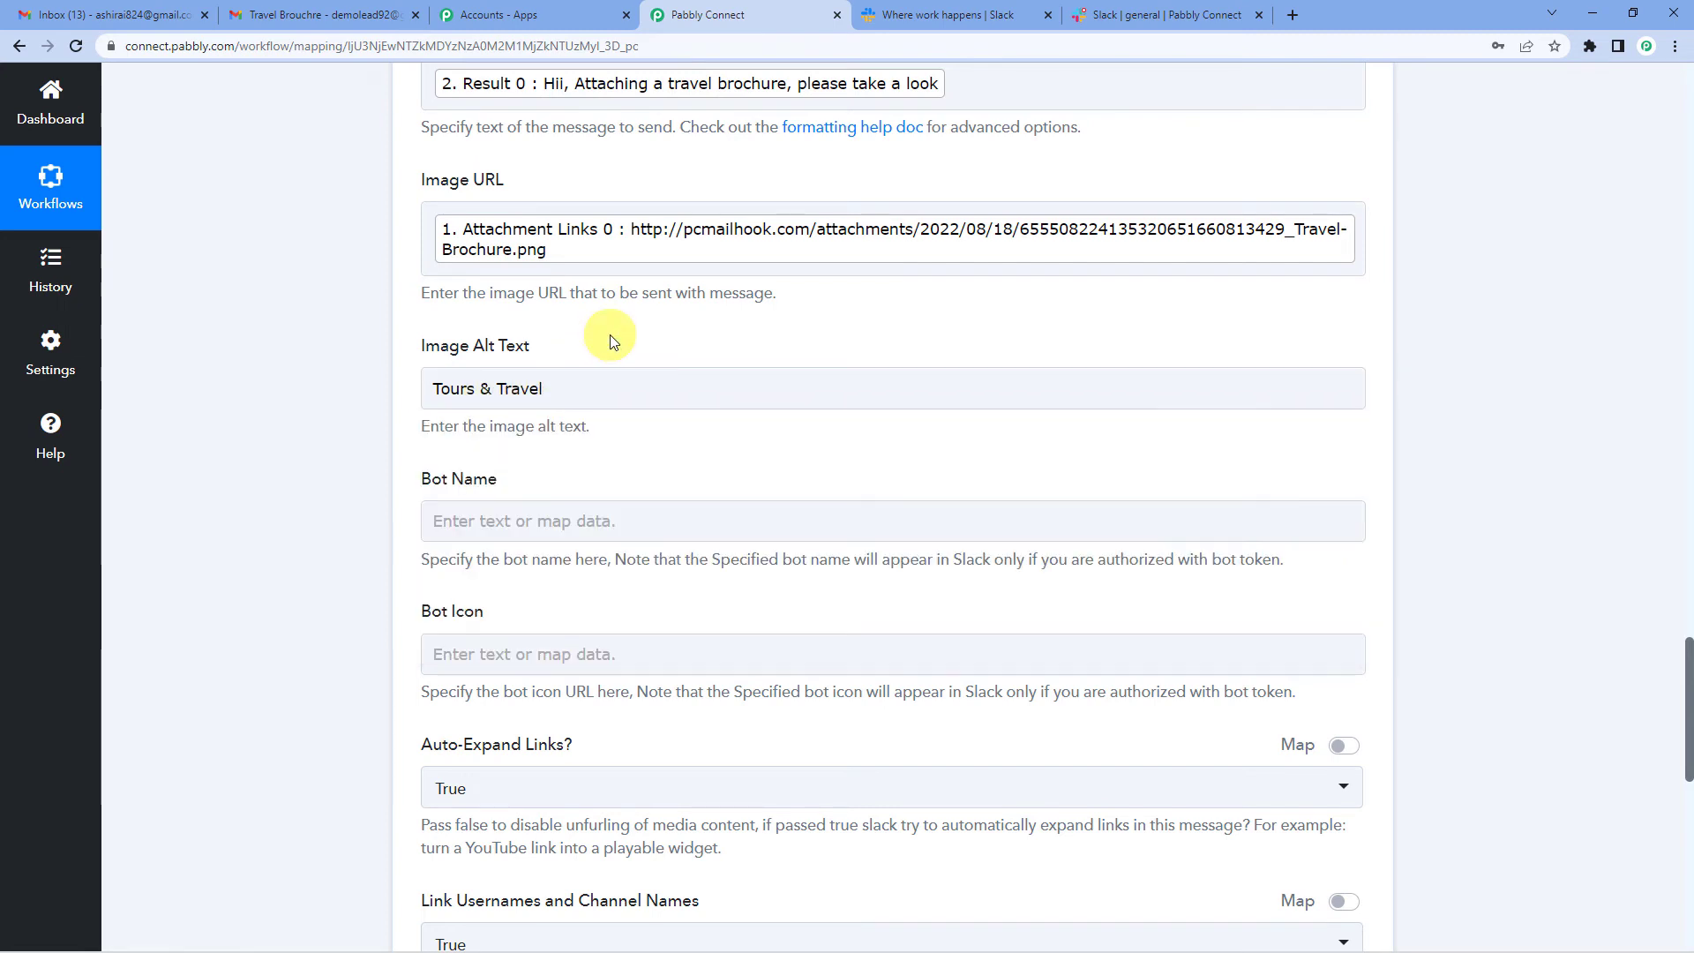
{"action": "scroll", "coordinate": [611, 335], "scroll_direction": "down", "scroll_amount": 1}
{"action": "scroll", "coordinate": [494, 393], "scroll_direction": "up", "scroll_amount": 4}
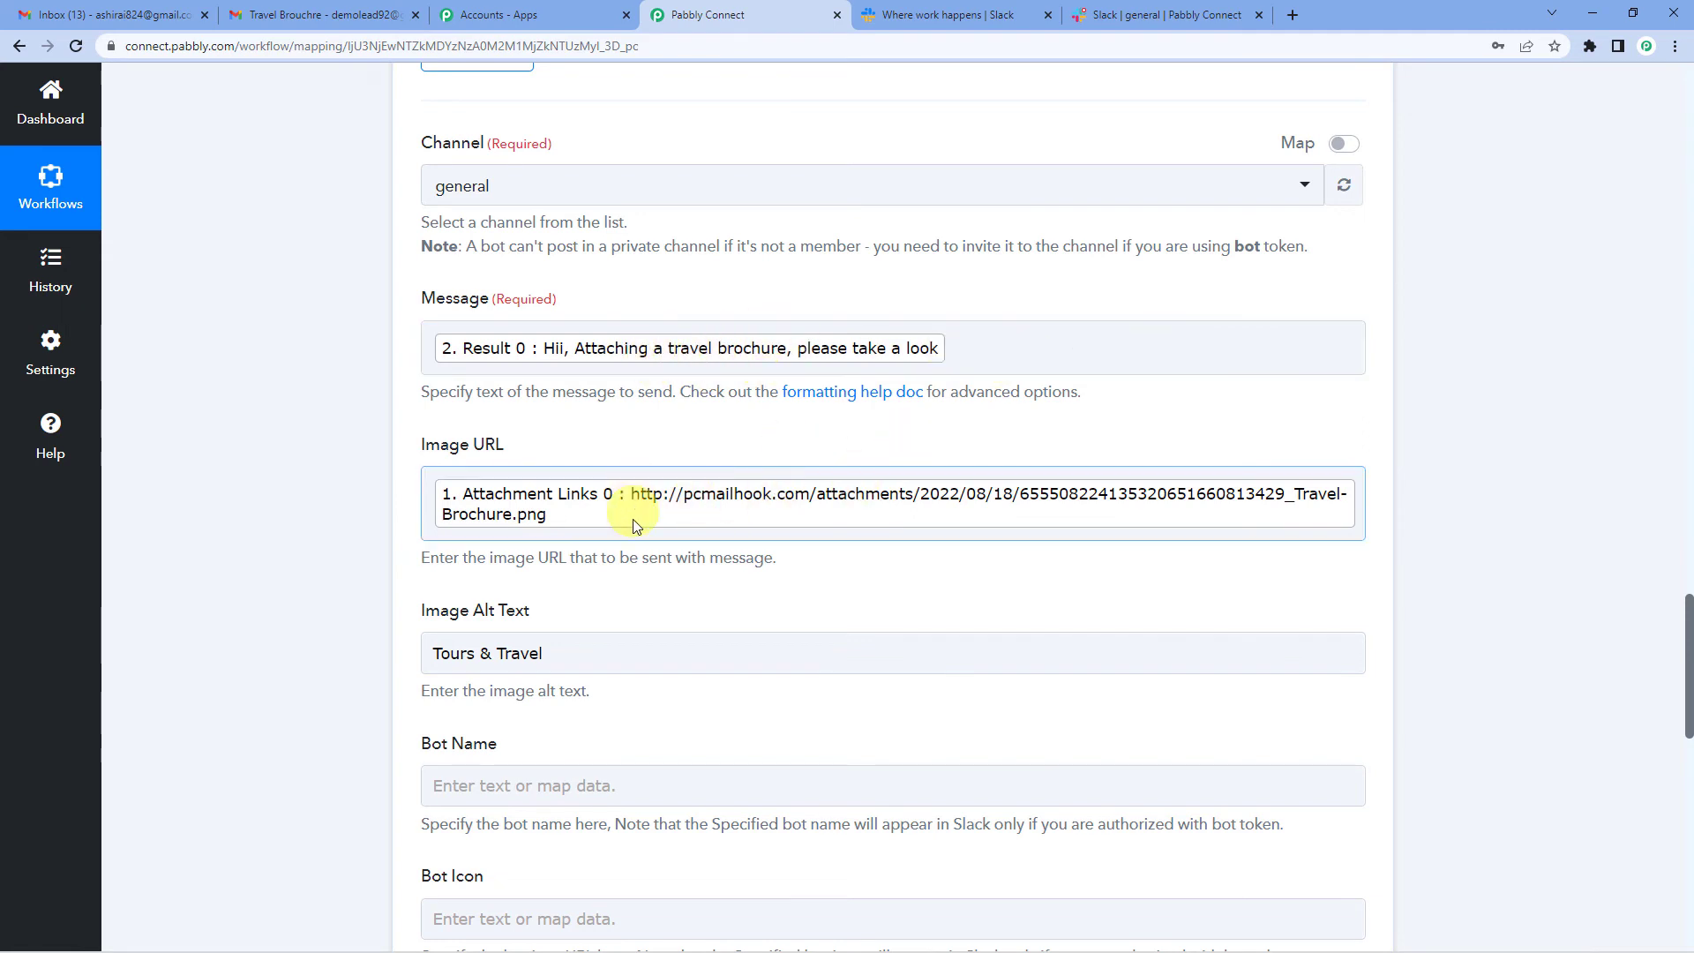
{"action": "left_click", "coordinate": [1362, 516]}
{"action": "scroll", "coordinate": [512, 565], "scroll_direction": "down", "scroll_amount": 1}
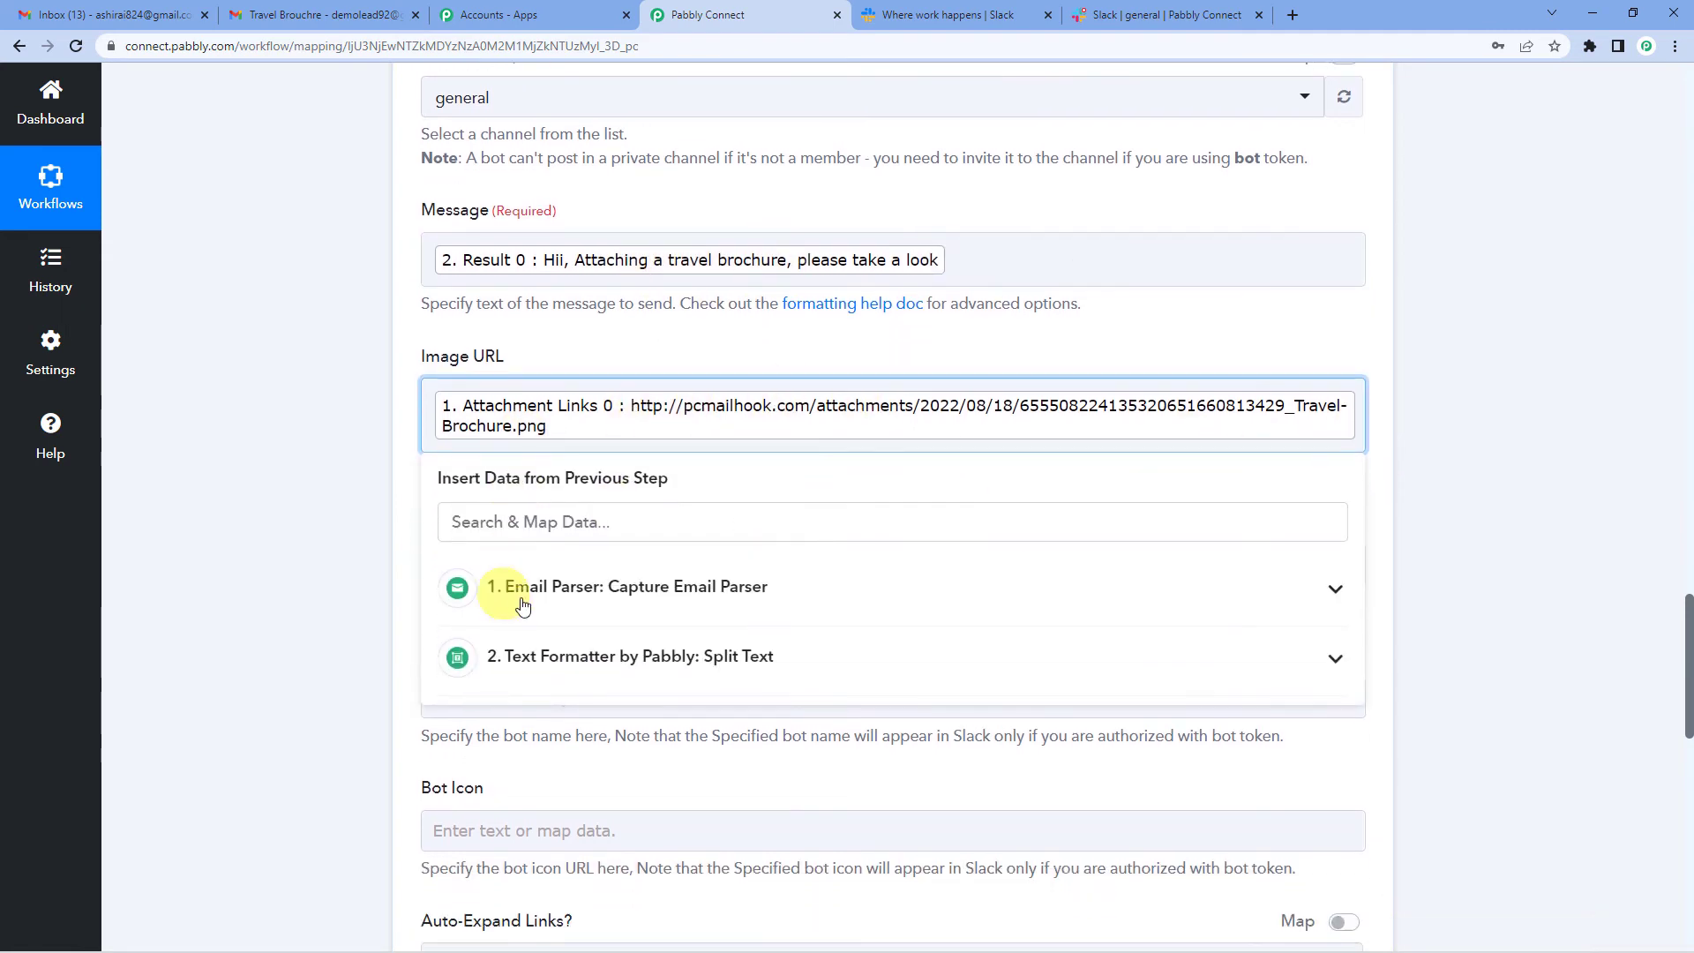
{"action": "left_click", "coordinate": [558, 597]}
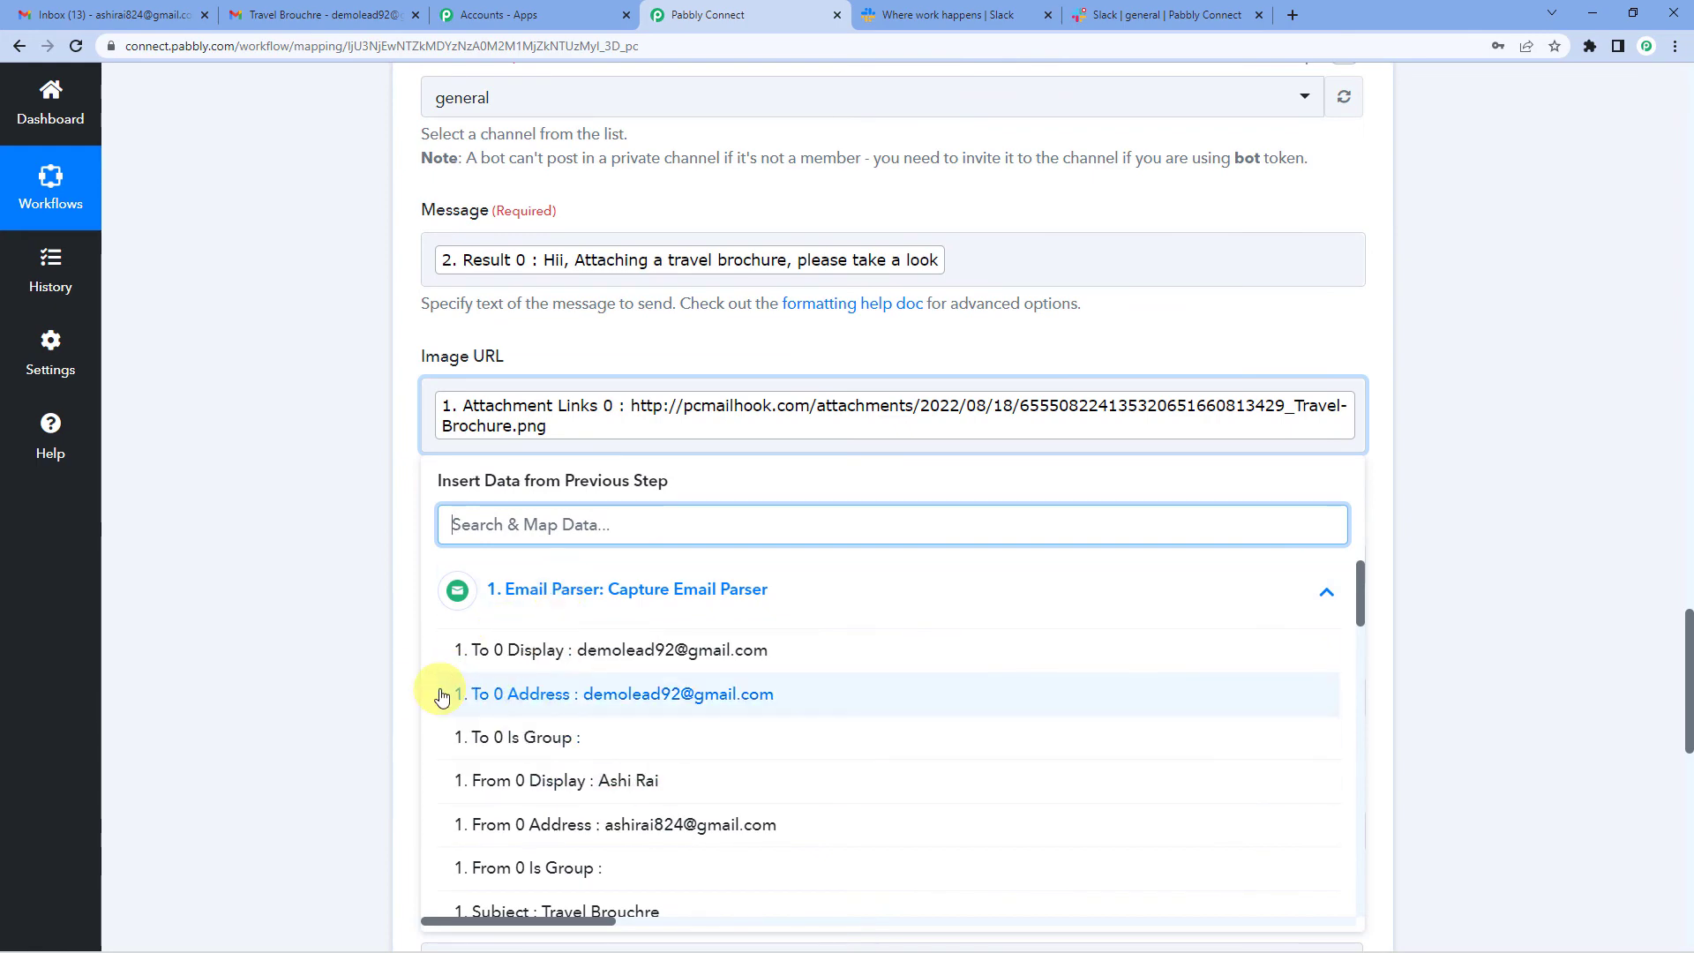
{"action": "left_click", "coordinate": [401, 469]}
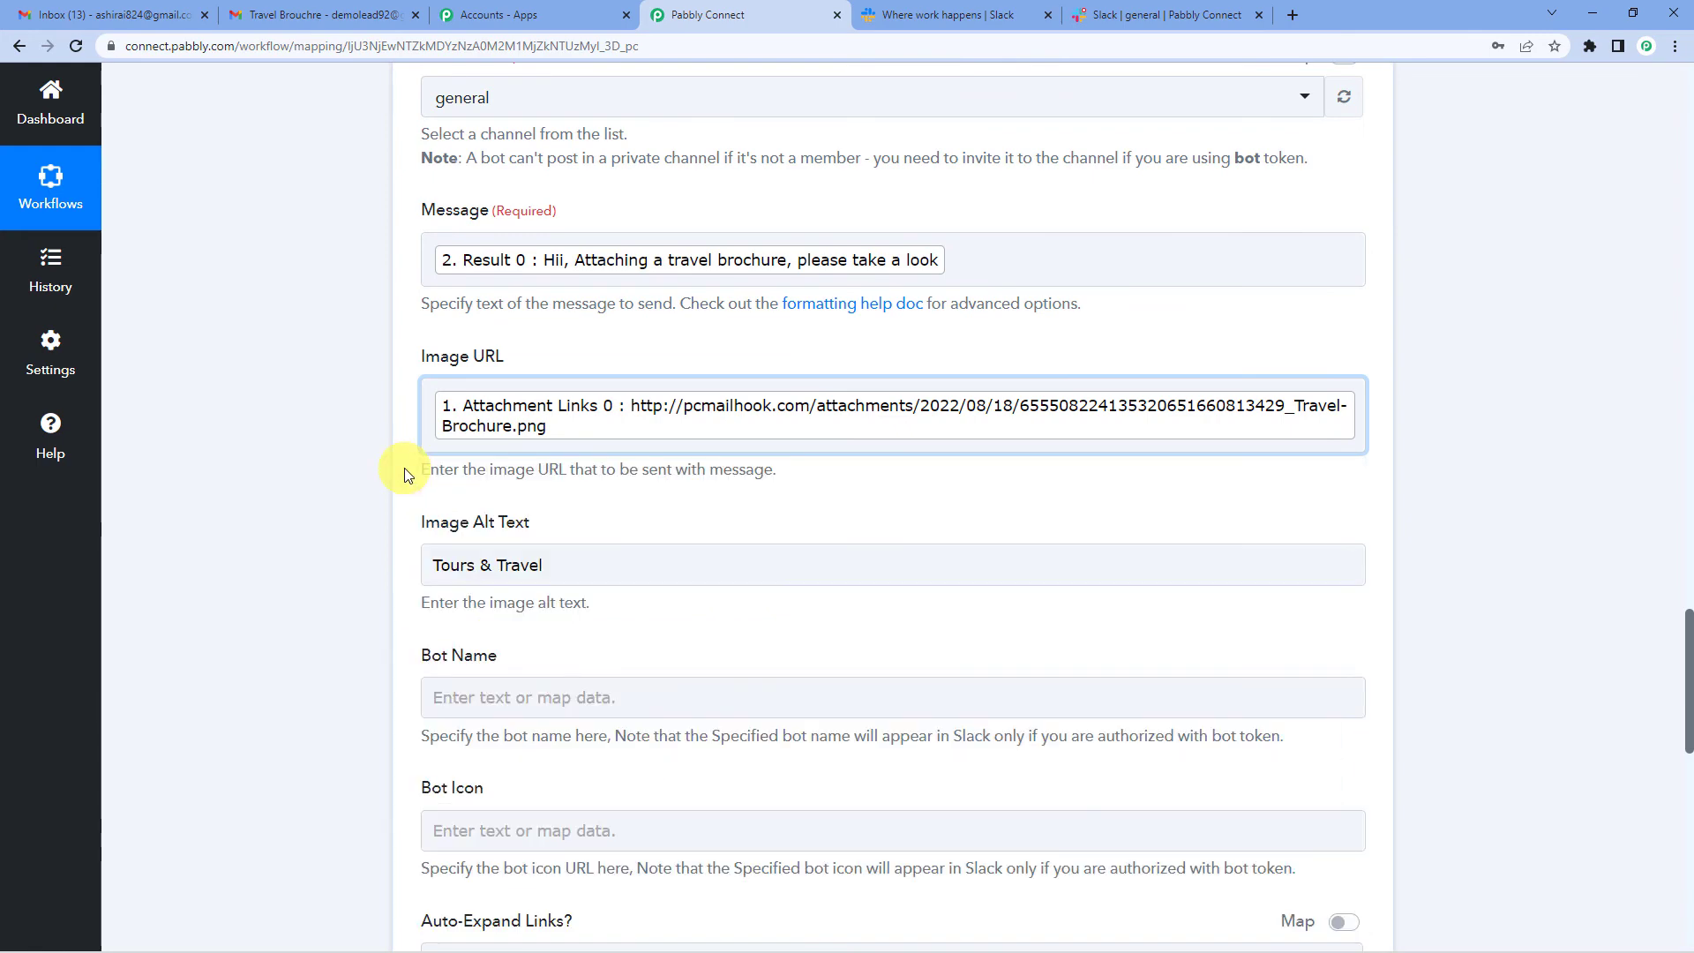
{"action": "scroll", "coordinate": [338, 510], "scroll_direction": "up", "scroll_amount": 2}
{"action": "scroll", "coordinate": [338, 510], "scroll_direction": "up", "scroll_amount": 20}
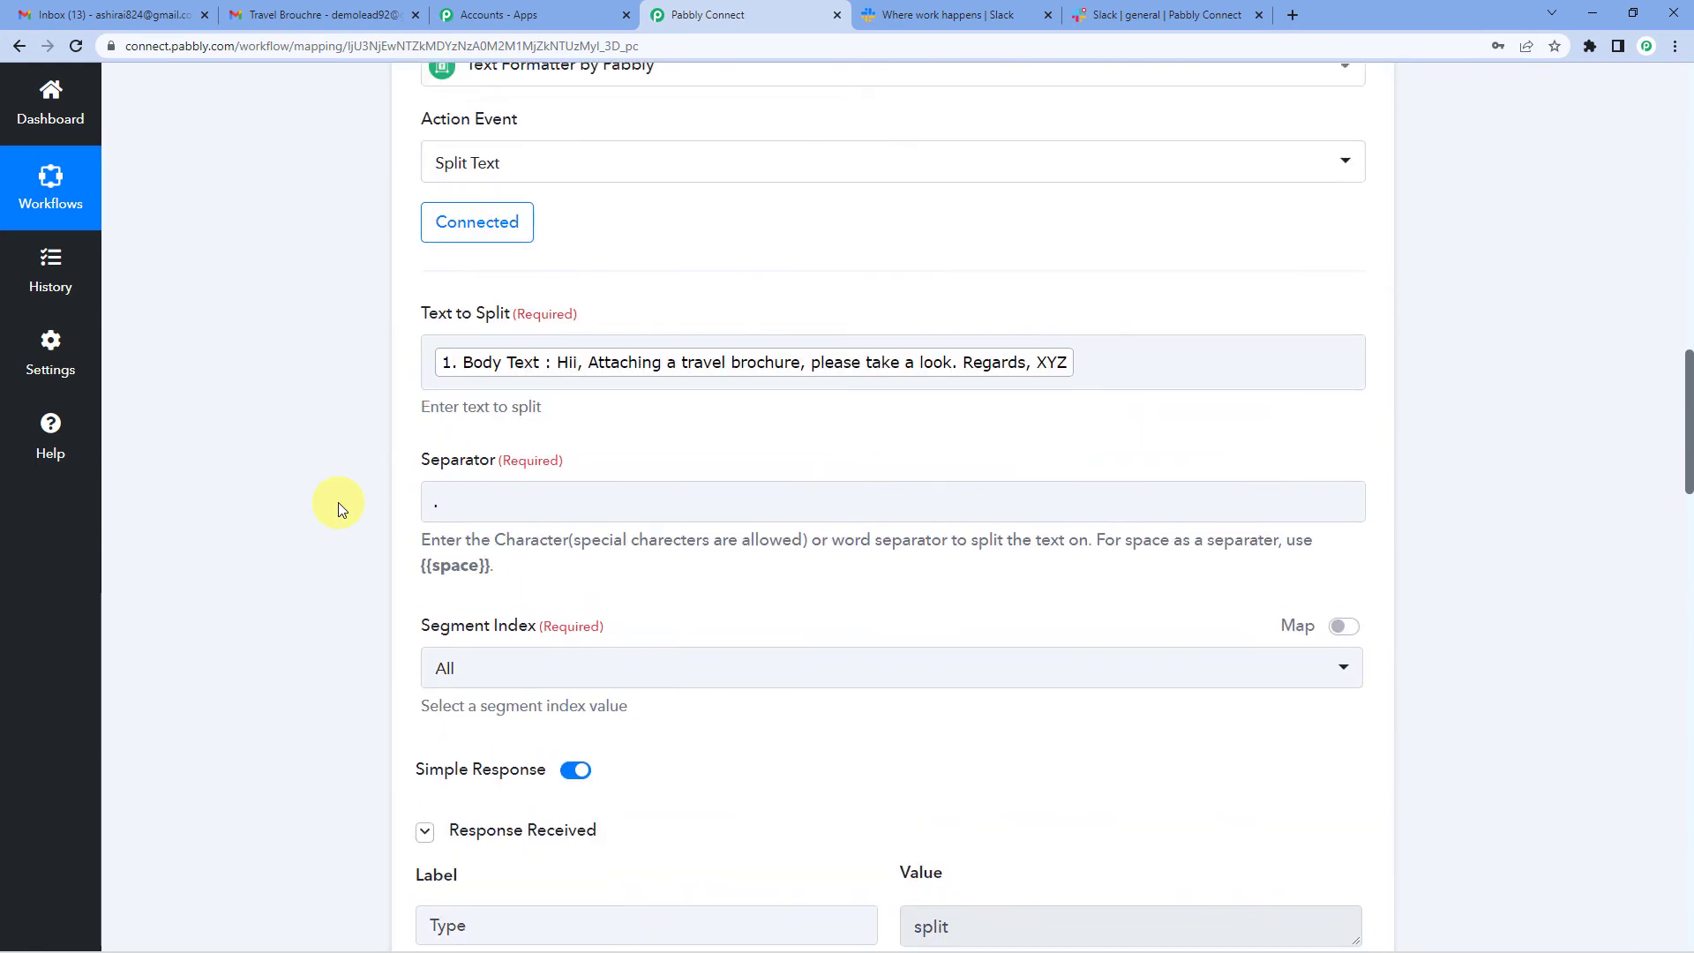
{"action": "scroll", "coordinate": [338, 510], "scroll_direction": "up", "scroll_amount": 7}
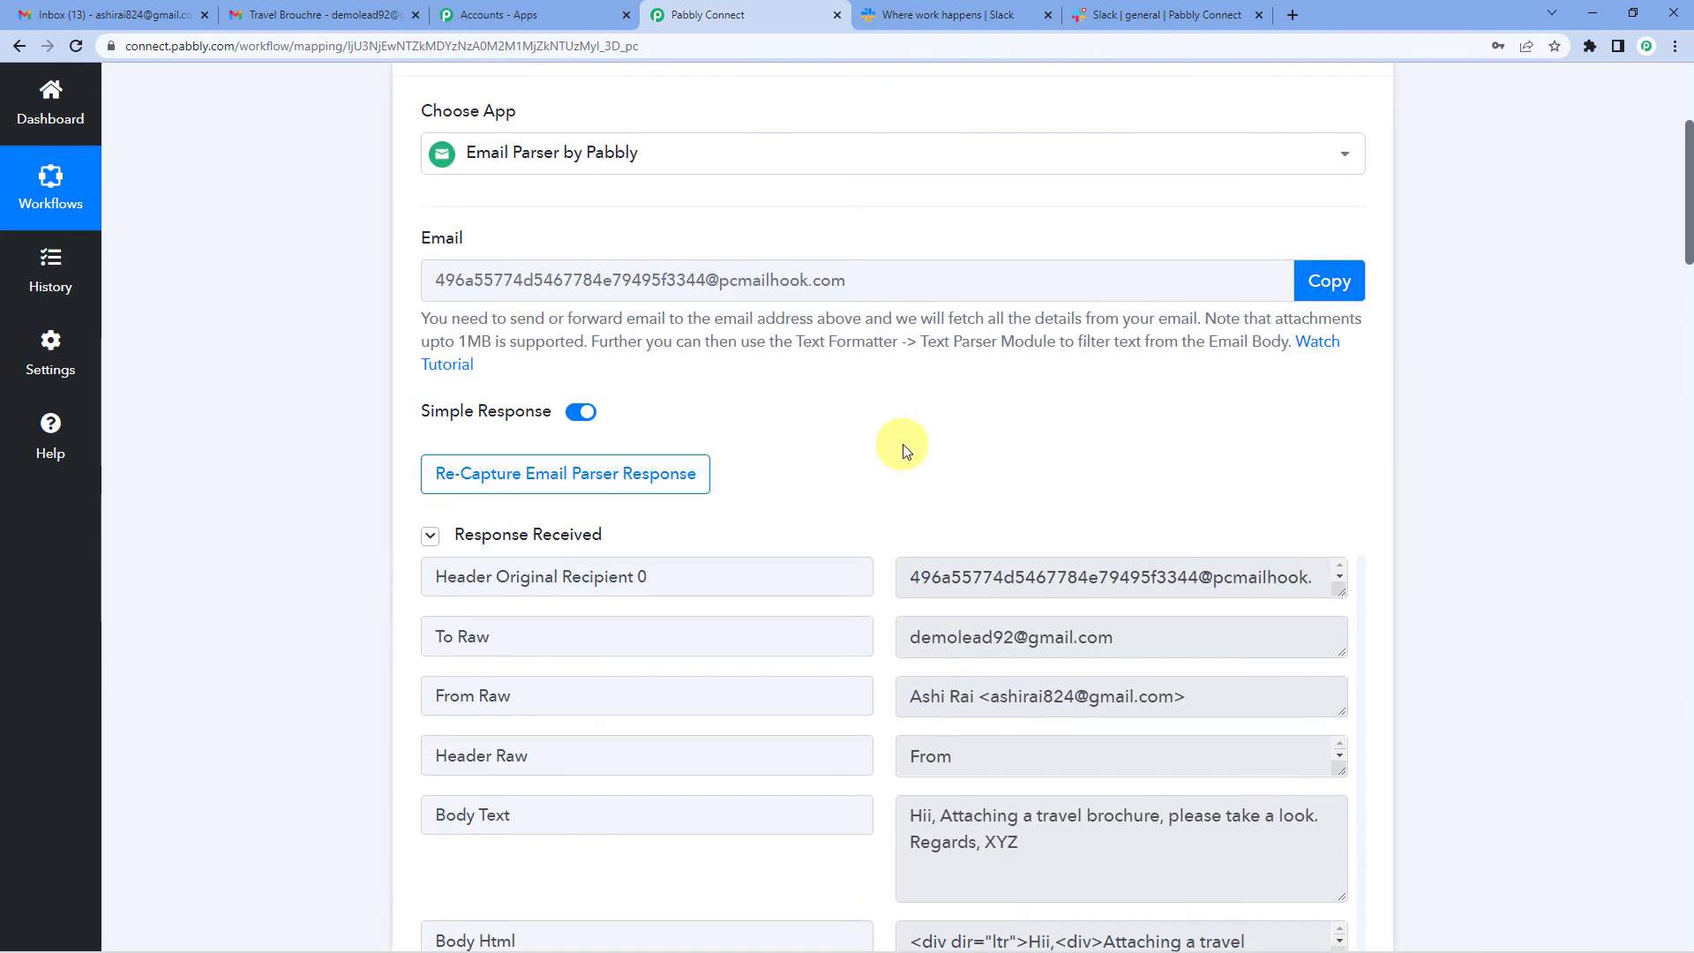
{"action": "scroll", "coordinate": [1010, 423], "scroll_direction": "down", "scroll_amount": 2}
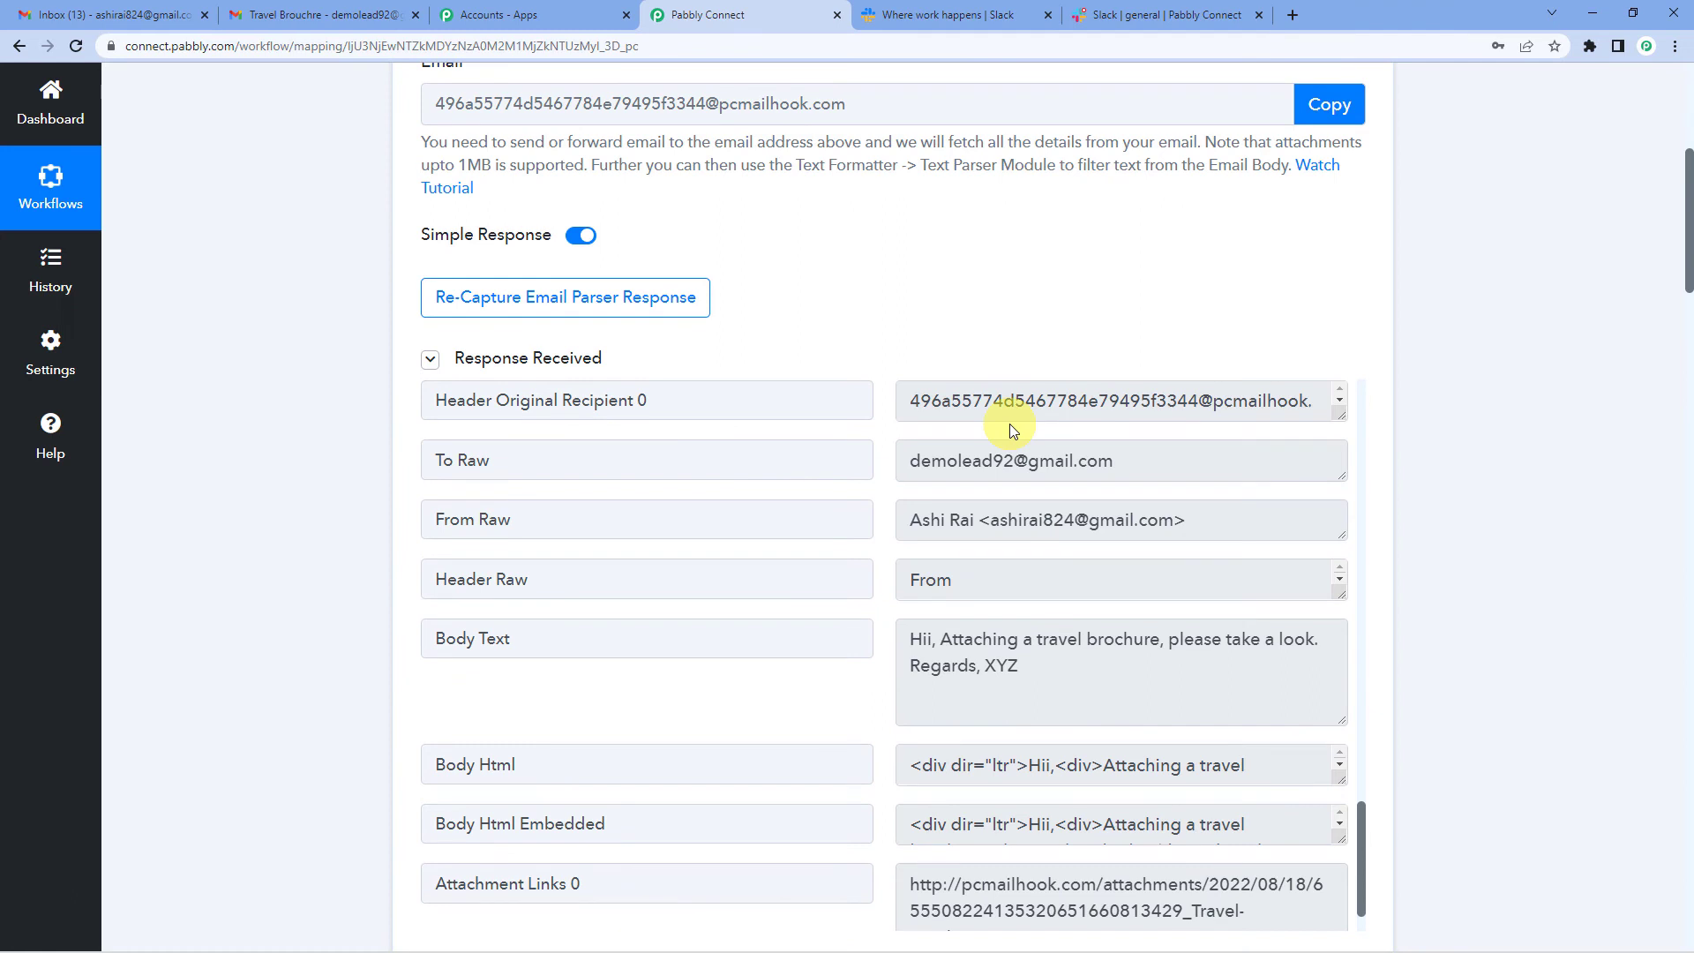
{"action": "scroll", "coordinate": [1022, 499], "scroll_direction": "down", "scroll_amount": 1}
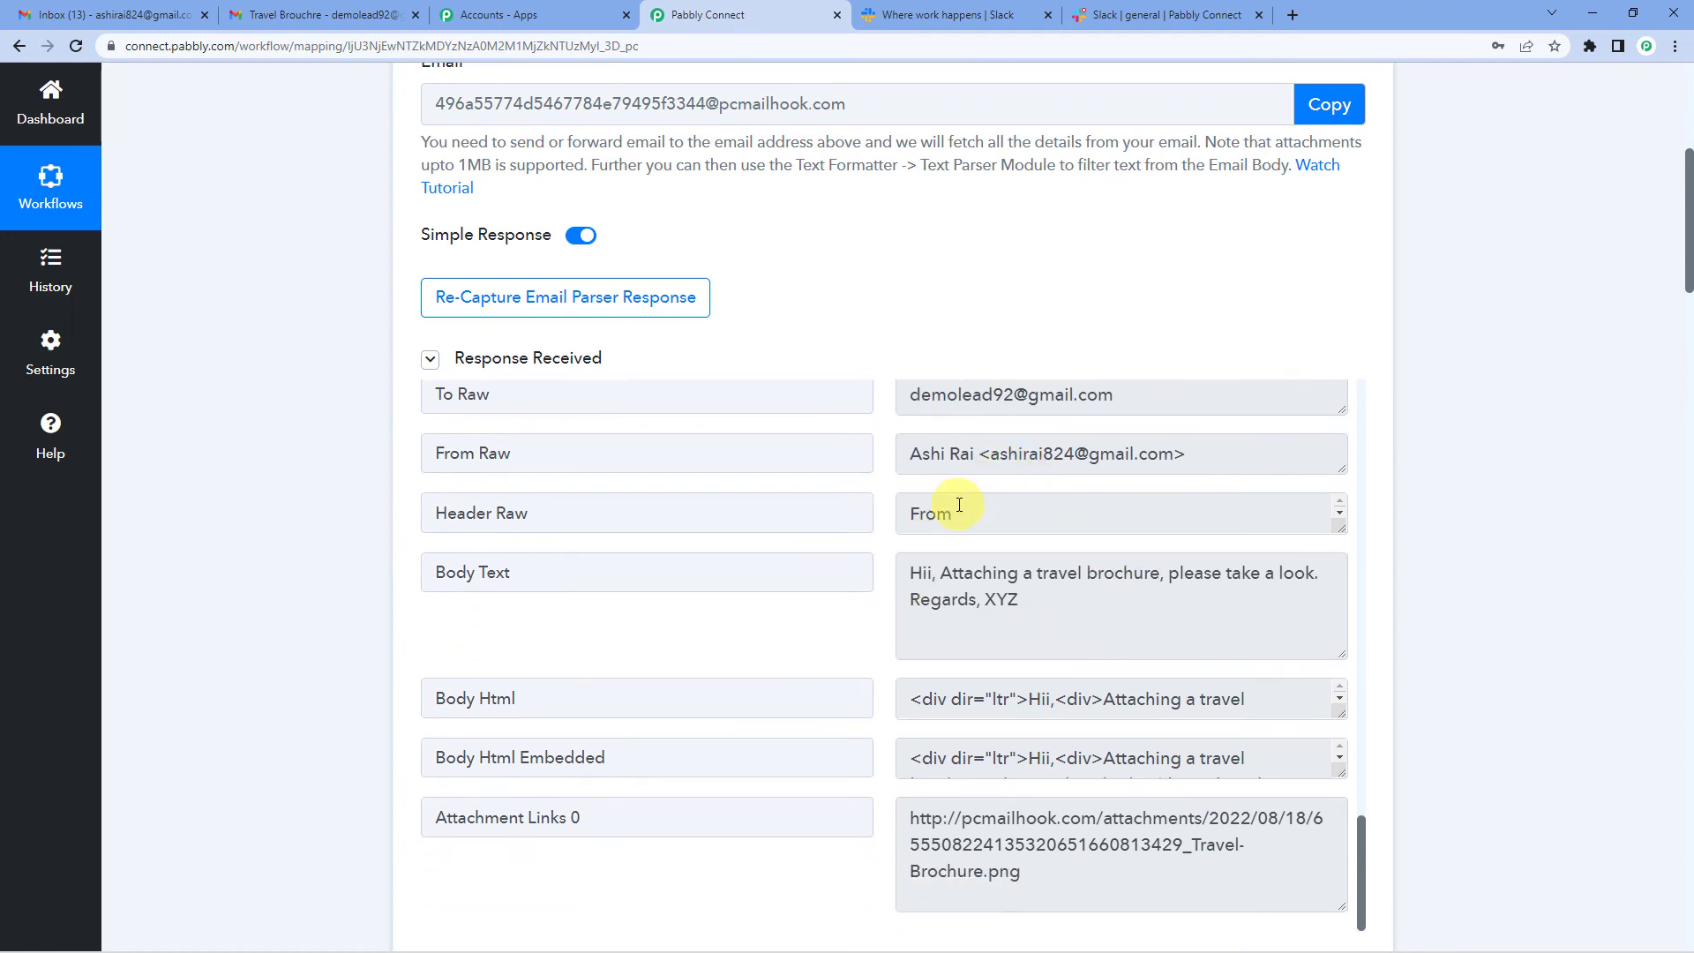
{"action": "scroll", "coordinate": [1070, 563], "scroll_direction": "down", "scroll_amount": 2}
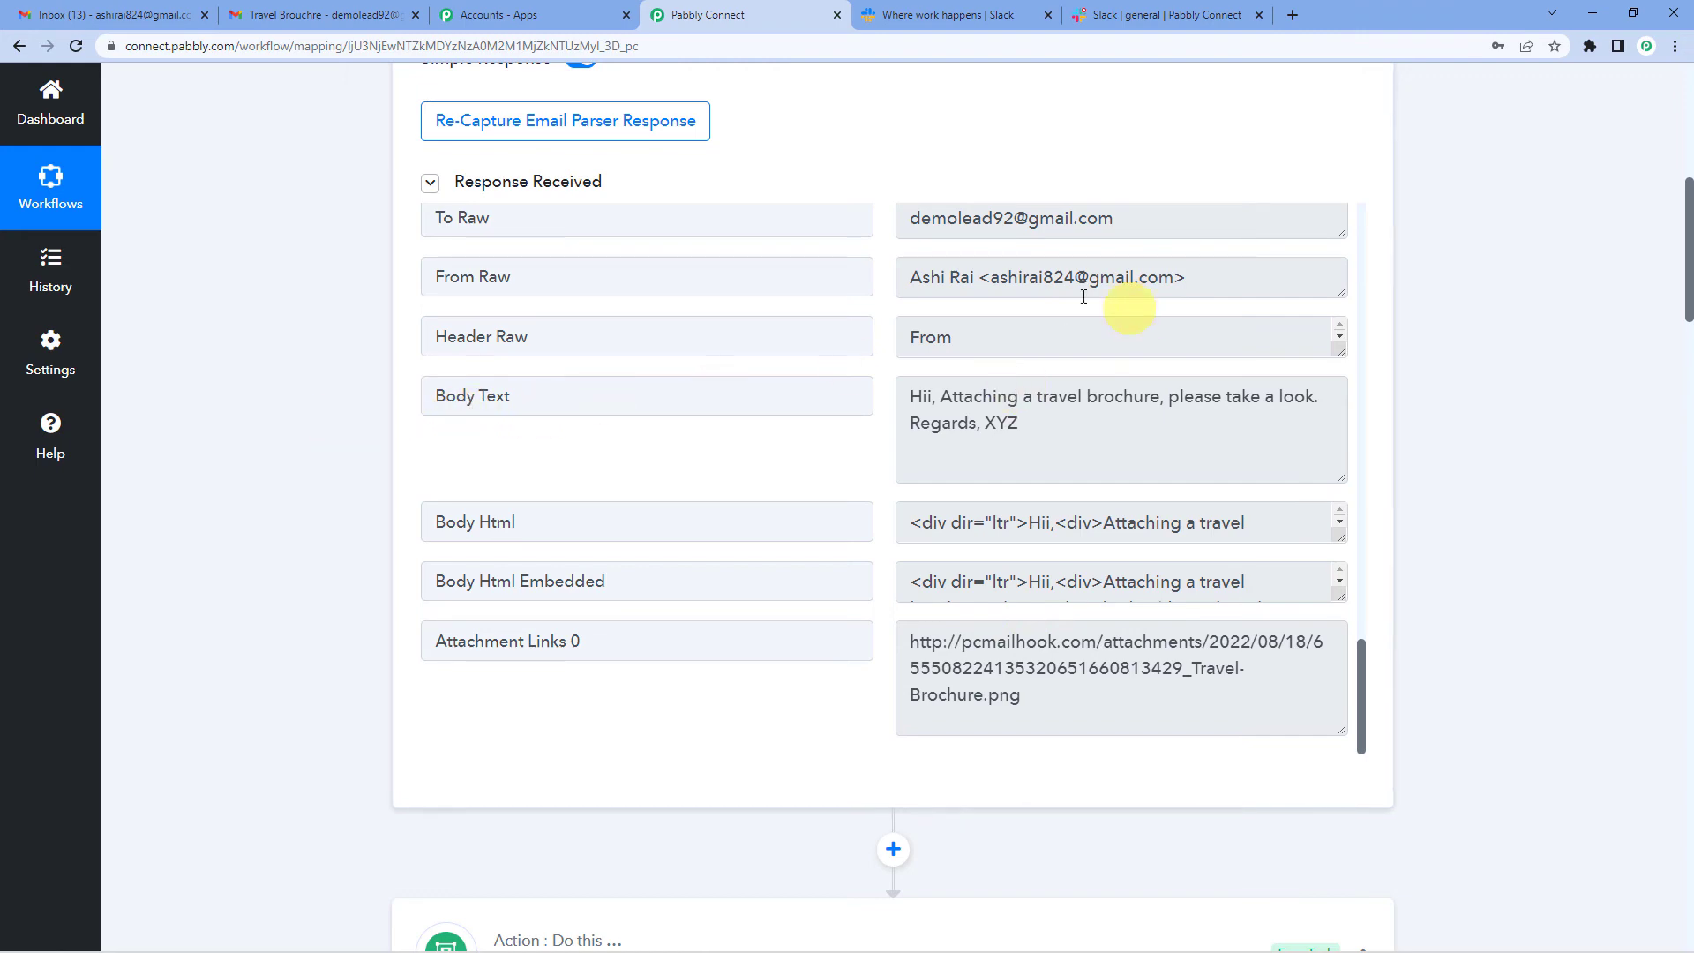
{"action": "scroll", "coordinate": [288, 600], "scroll_direction": "down", "scroll_amount": 15}
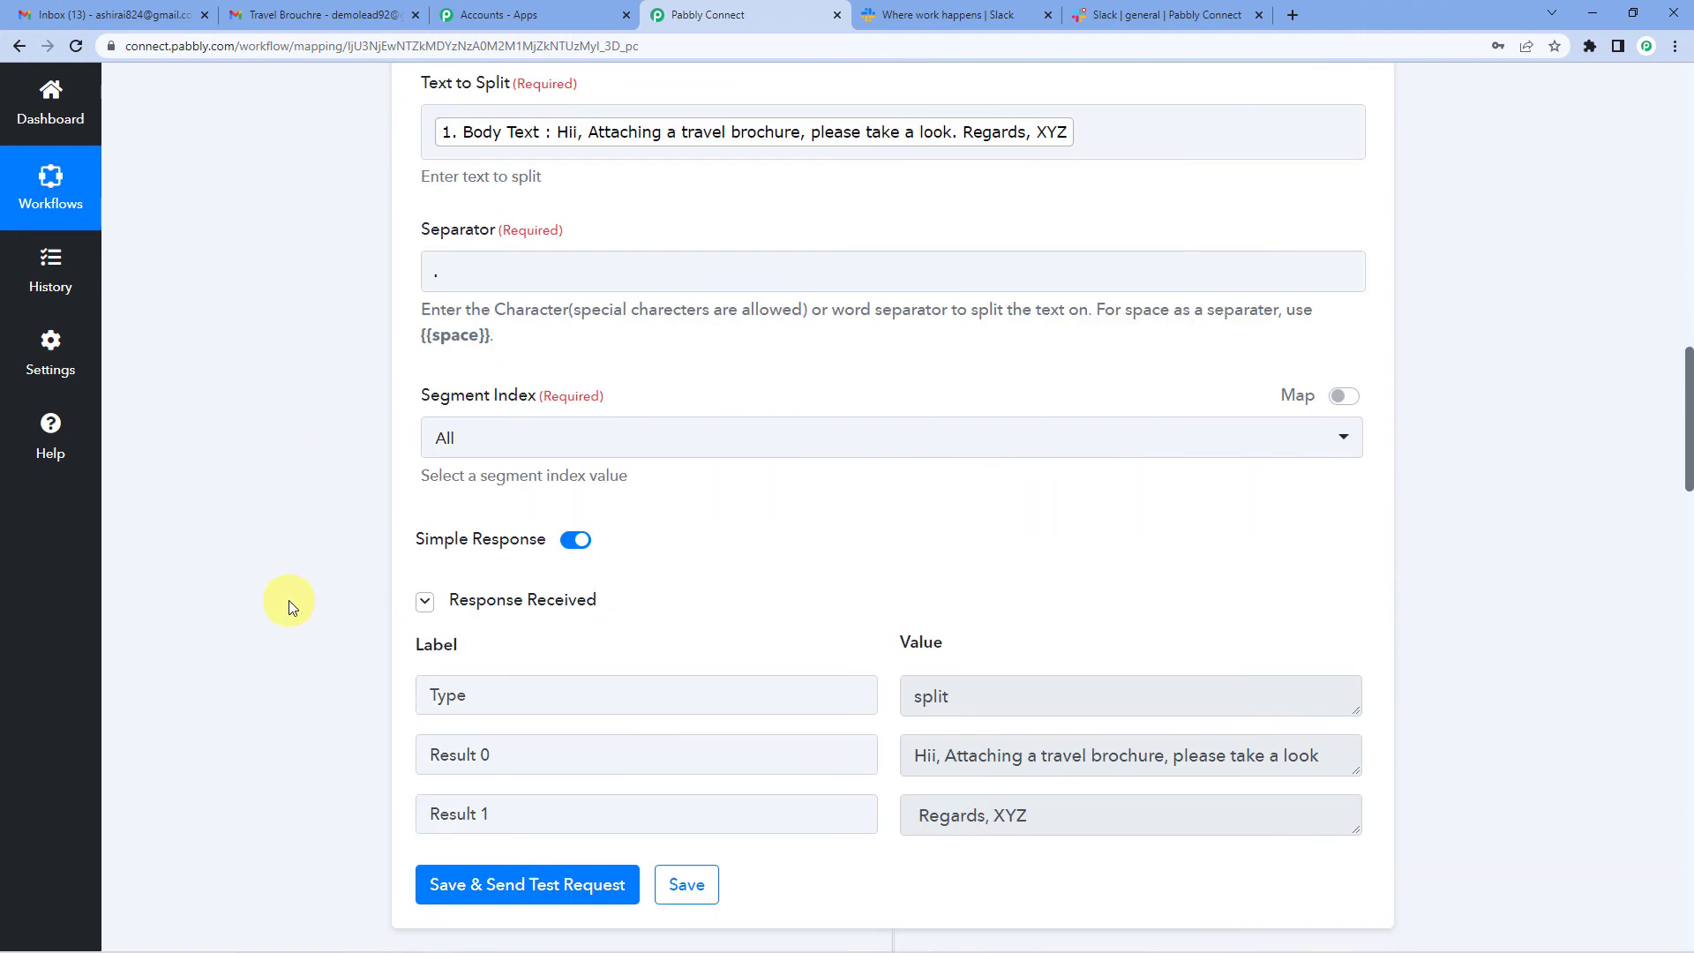
{"action": "scroll", "coordinate": [289, 600], "scroll_direction": "down", "scroll_amount": 12}
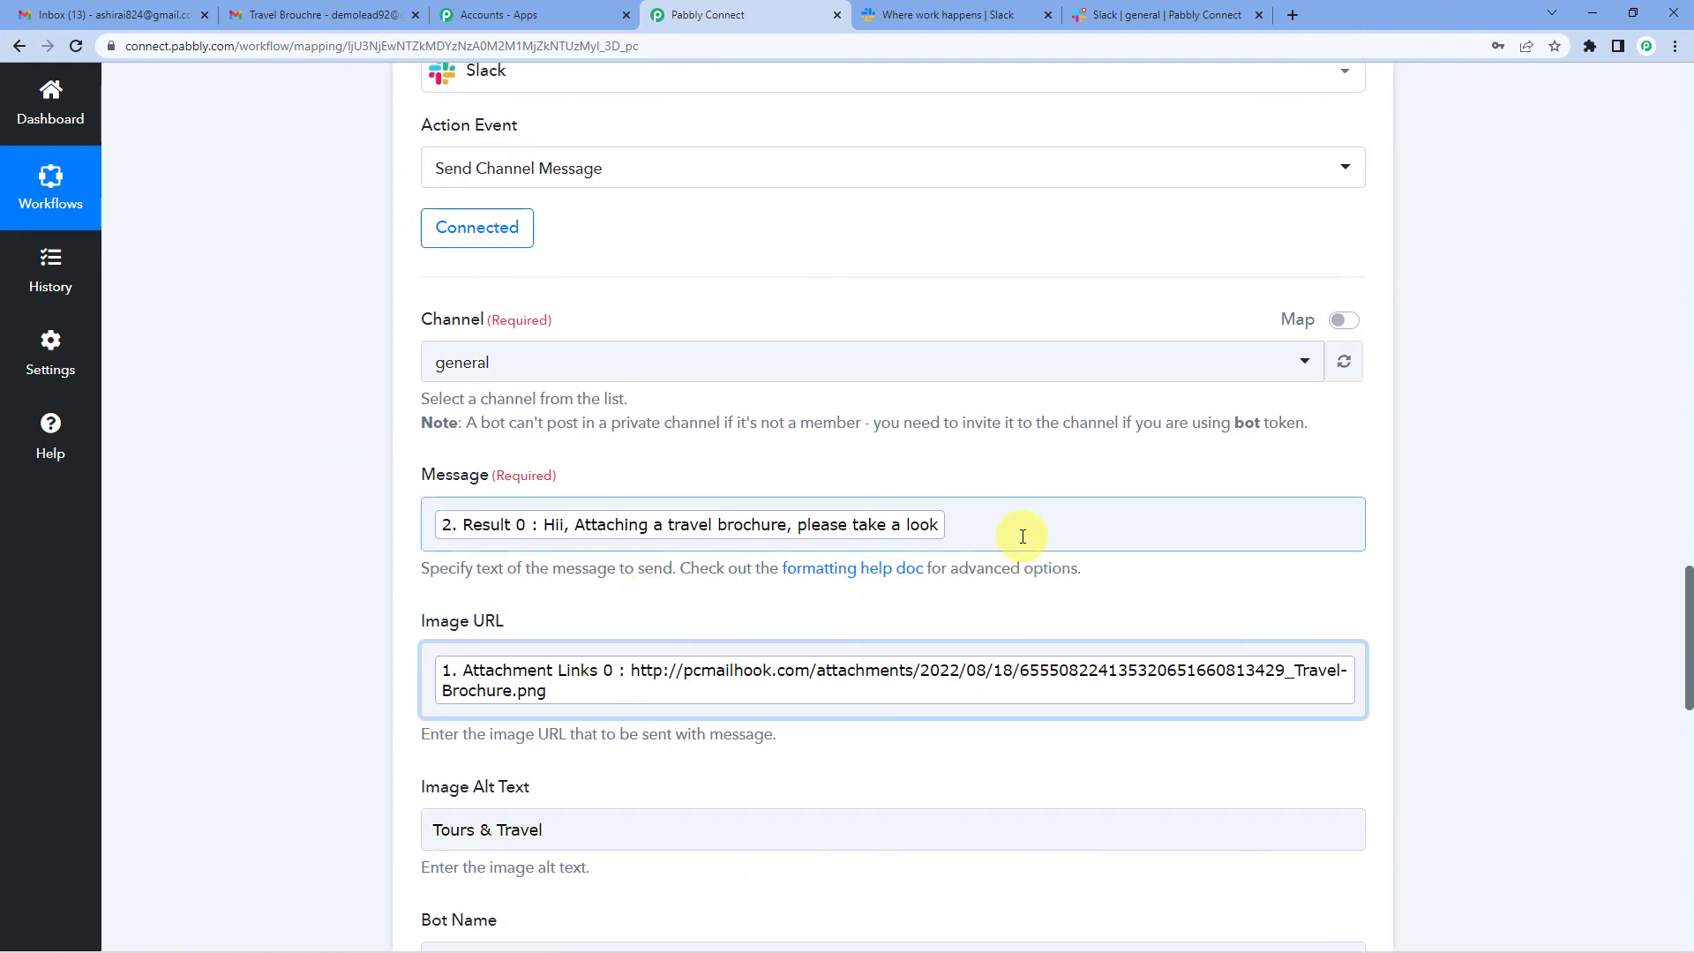
{"action": "scroll", "coordinate": [1147, 574], "scroll_direction": "down", "scroll_amount": 2}
{"action": "left_click", "coordinate": [759, 534]}
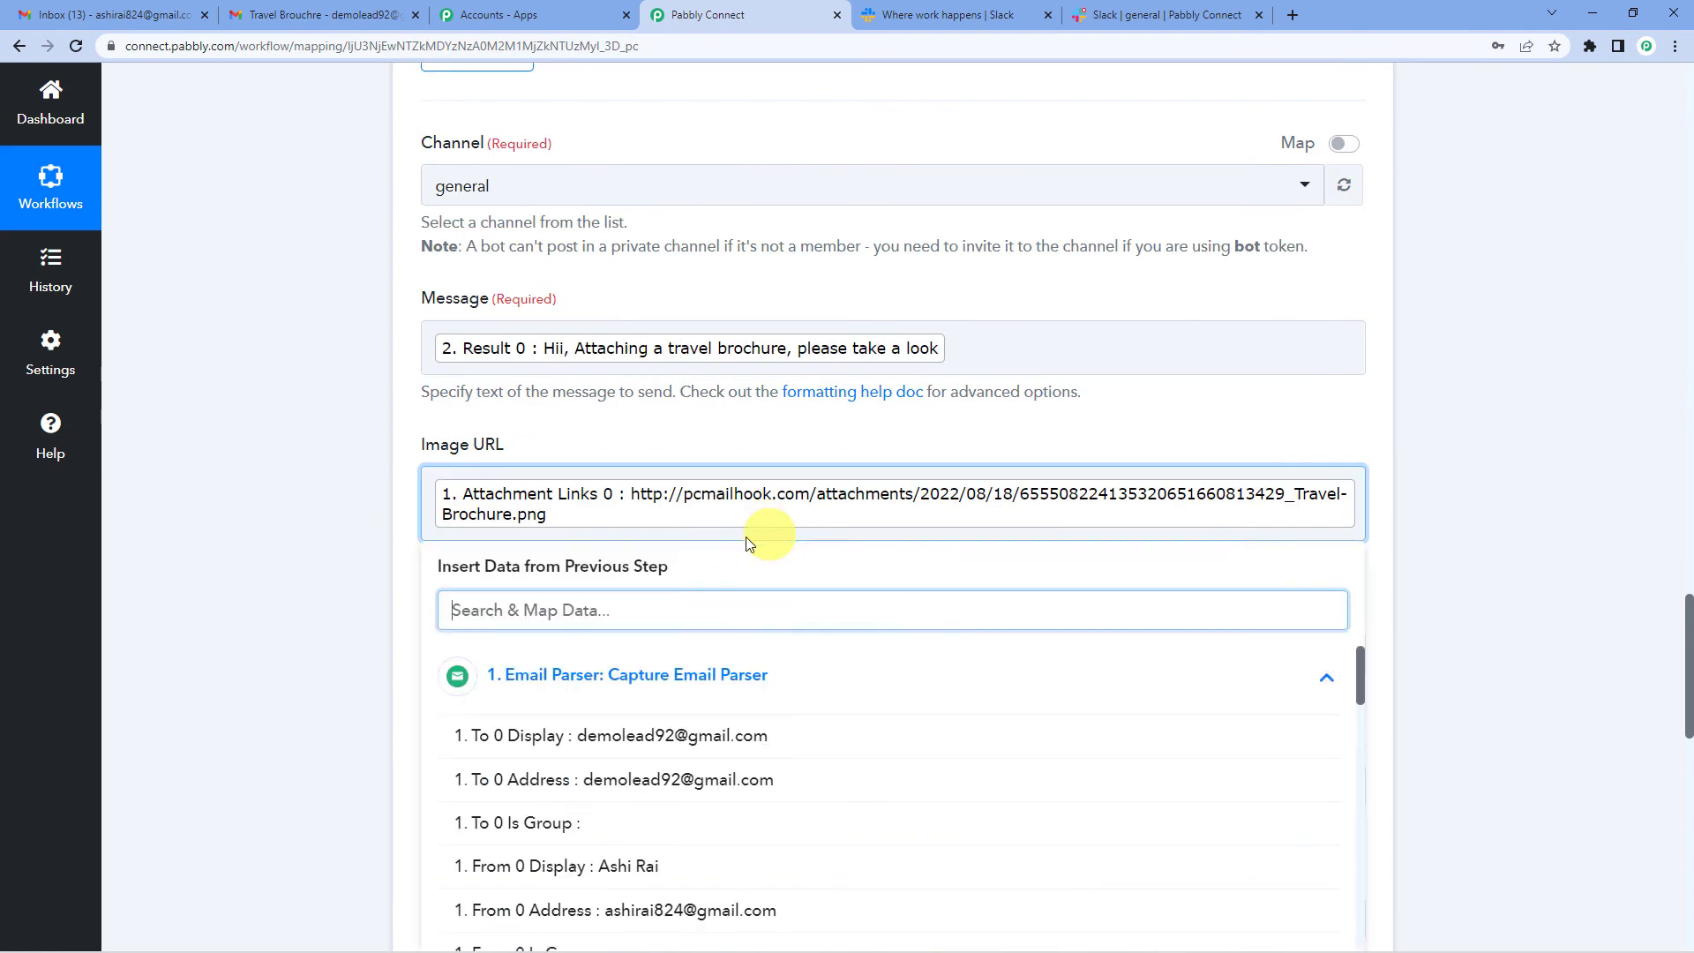
{"action": "left_click", "coordinate": [413, 514]}
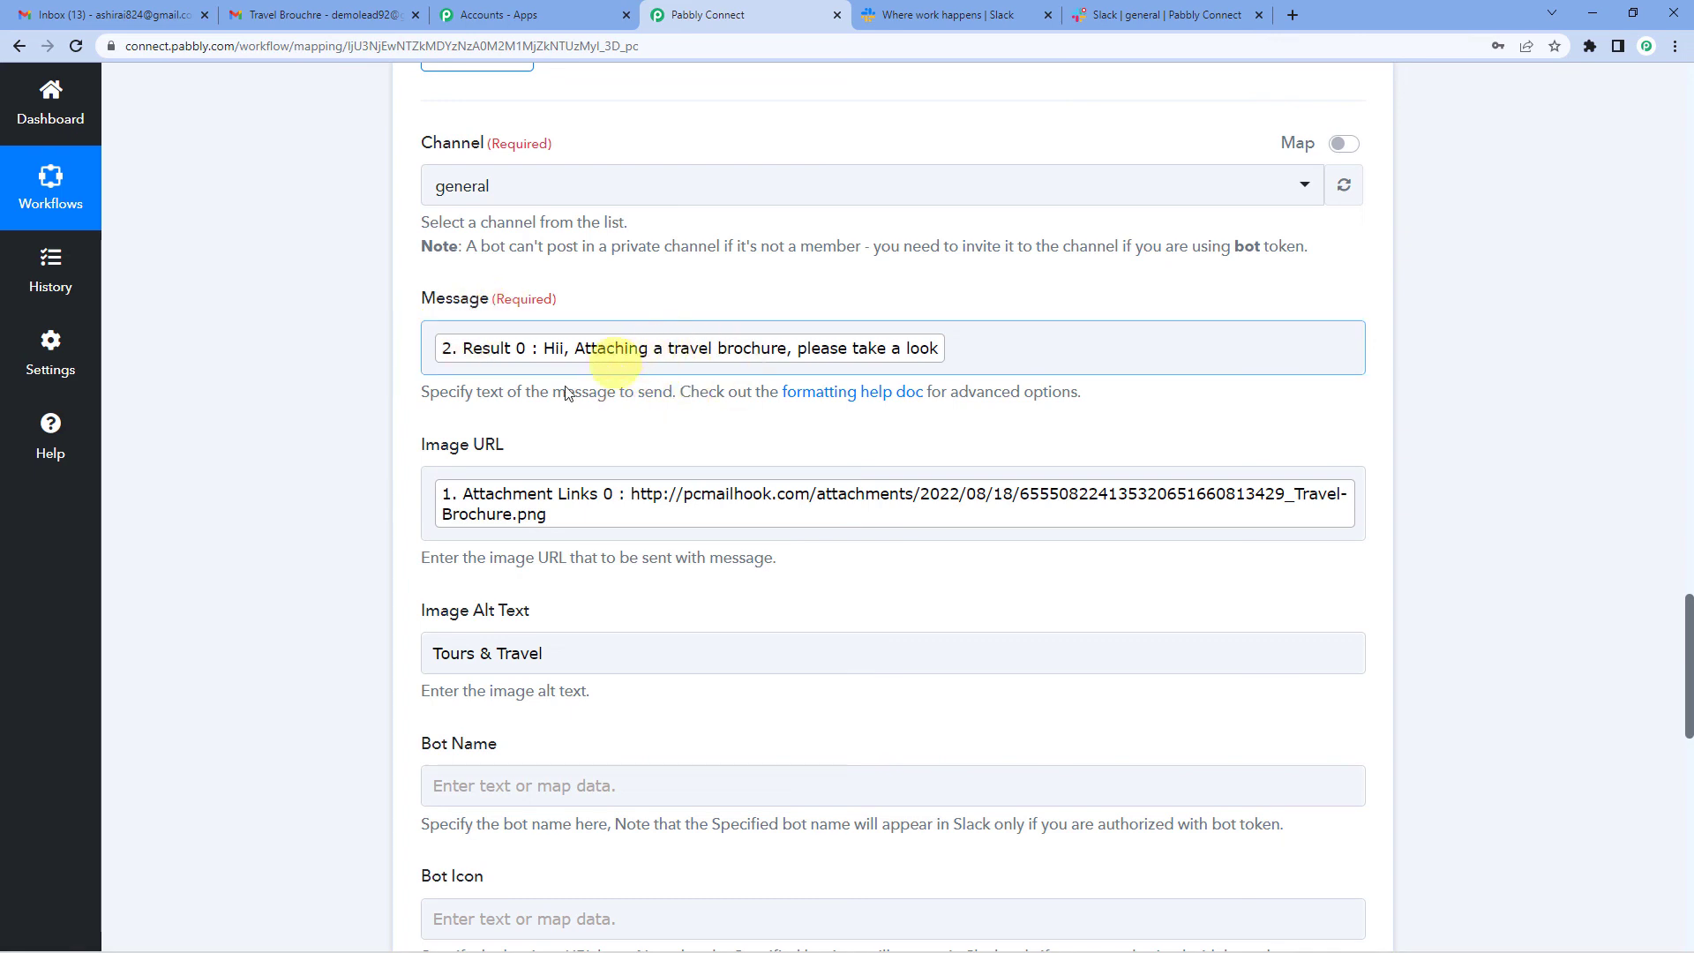
{"action": "left_click", "coordinate": [561, 495]}
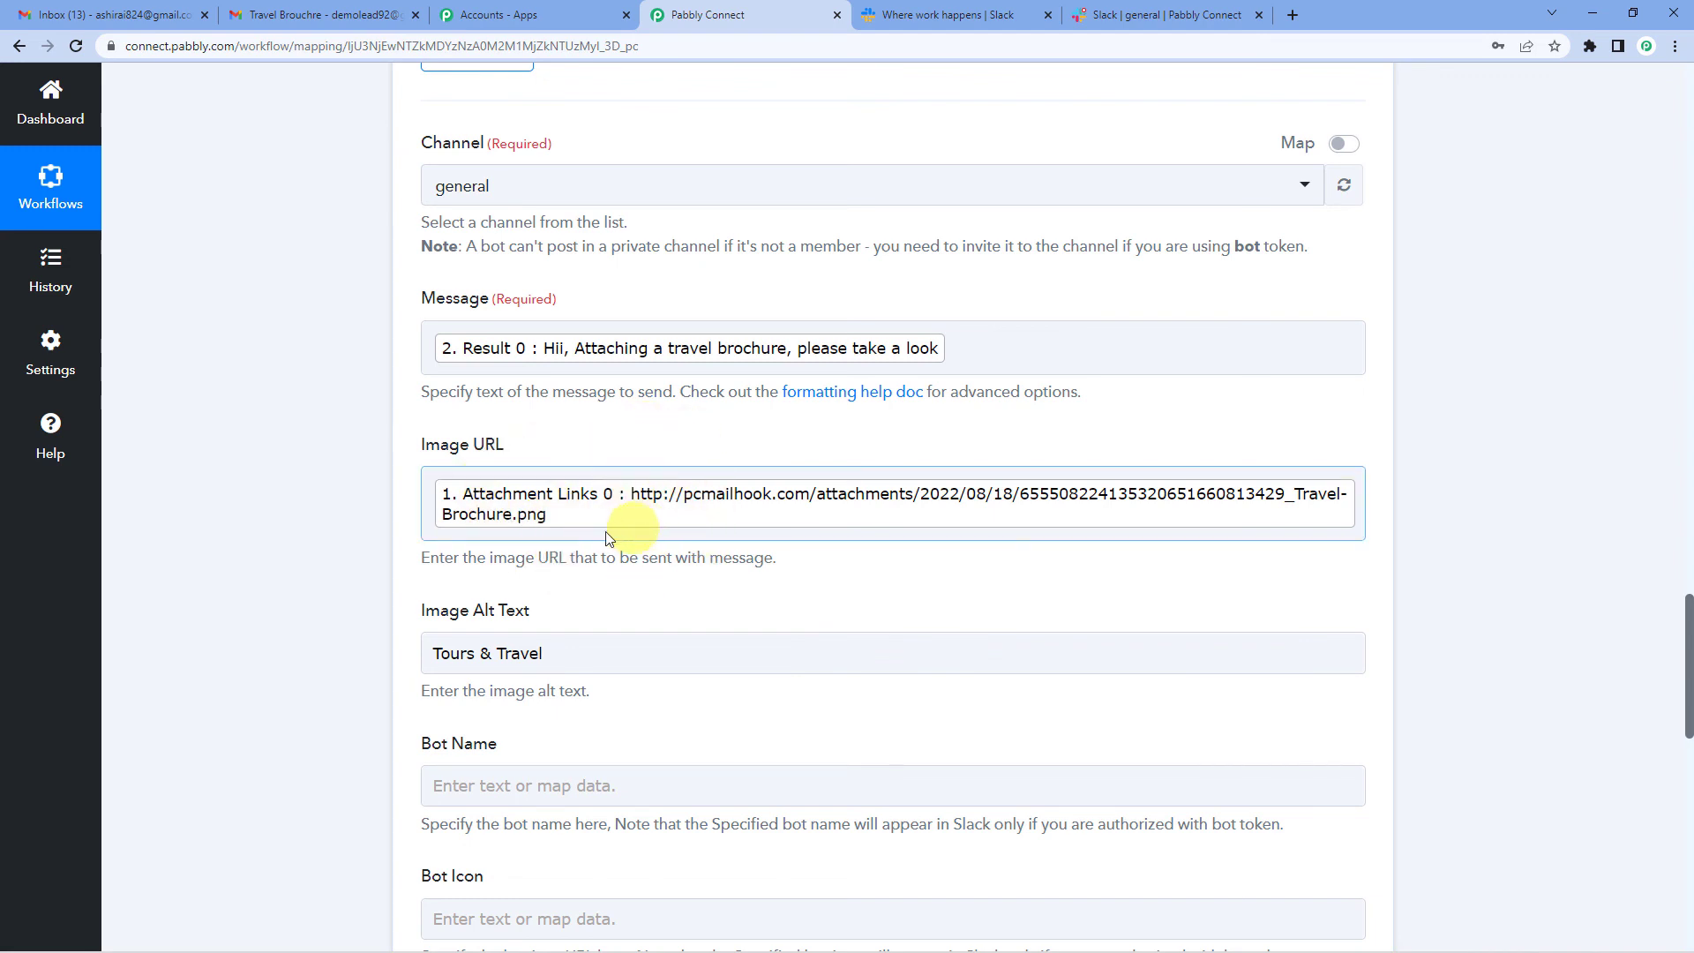
Save and test the Slack step, confirm the successful response, then switch to Slack's #general
{"action": "left_click", "coordinate": [378, 531]}
{"action": "scroll", "coordinate": [378, 532], "scroll_direction": "down", "scroll_amount": 3}
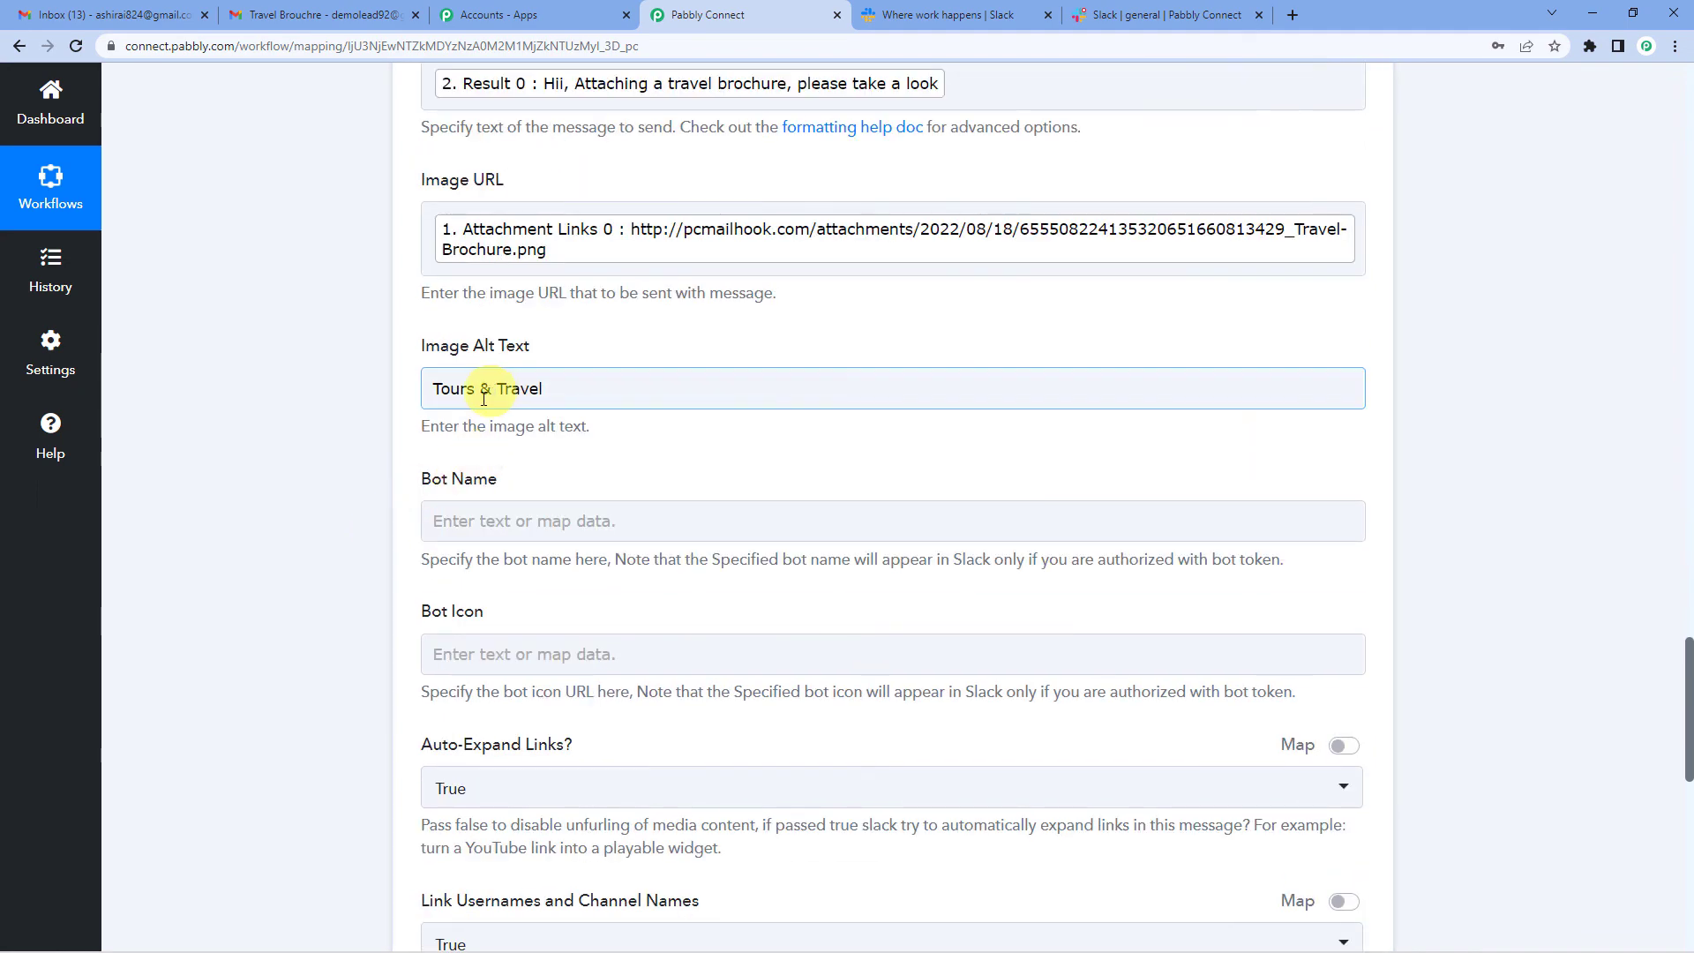
{"action": "scroll", "coordinate": [494, 476], "scroll_direction": "down", "scroll_amount": 6}
{"action": "scroll", "coordinate": [503, 521], "scroll_direction": "down", "scroll_amount": 2}
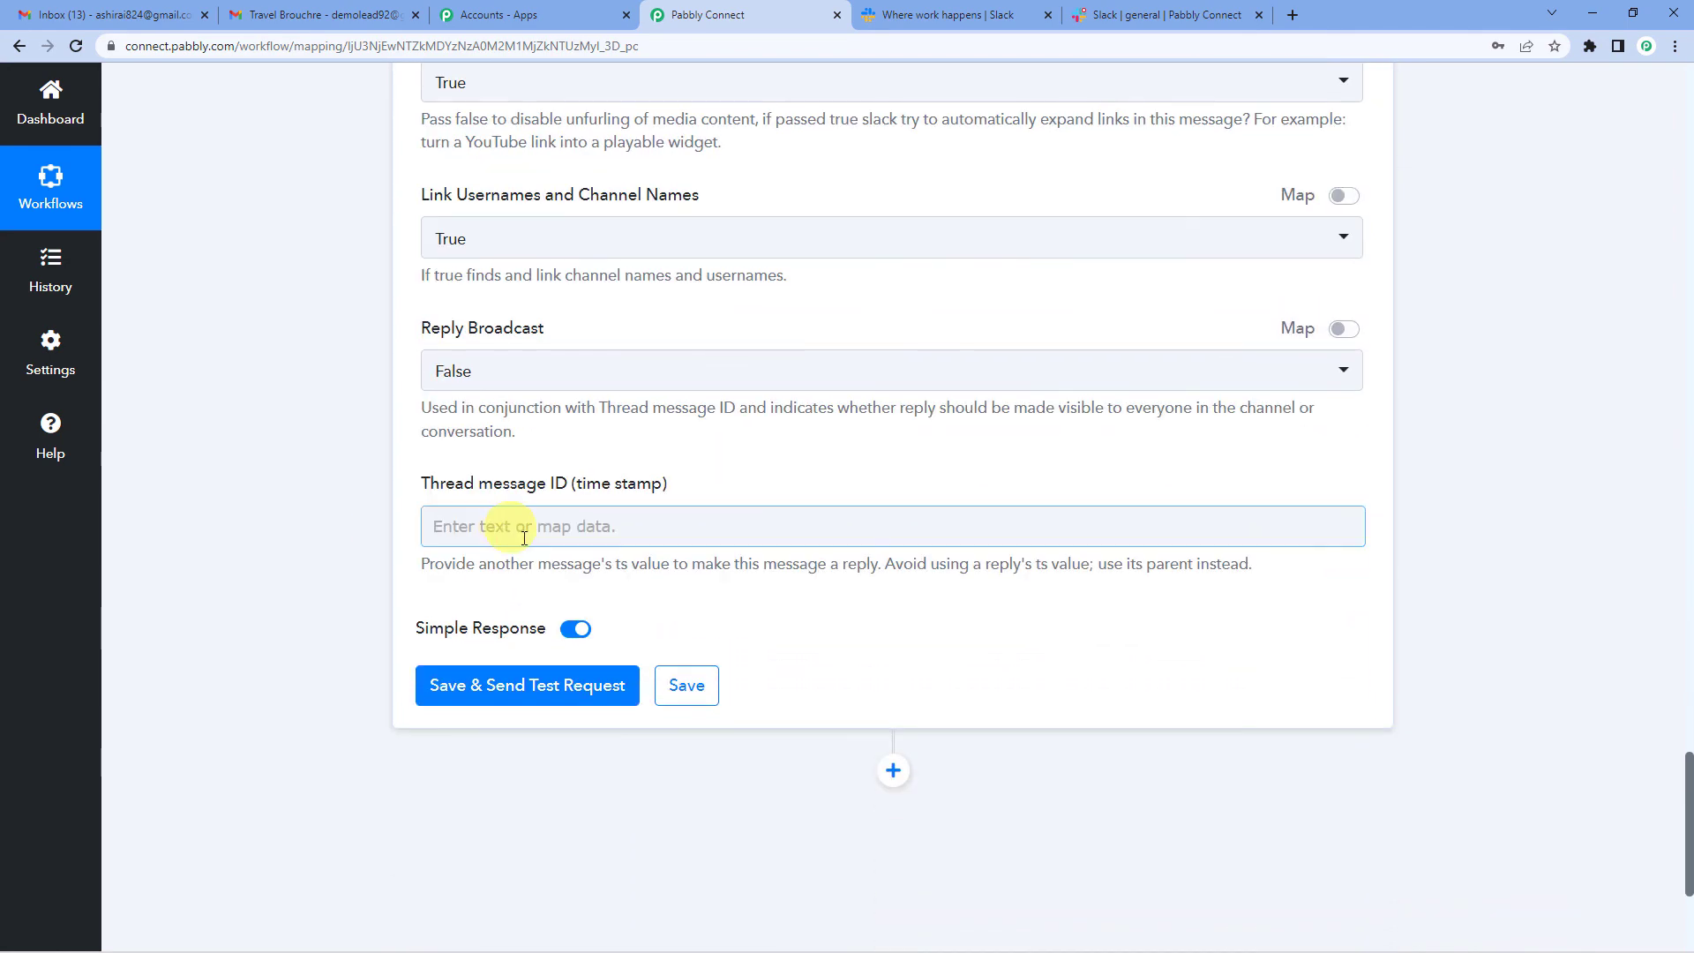
{"action": "left_click", "coordinate": [527, 688]}
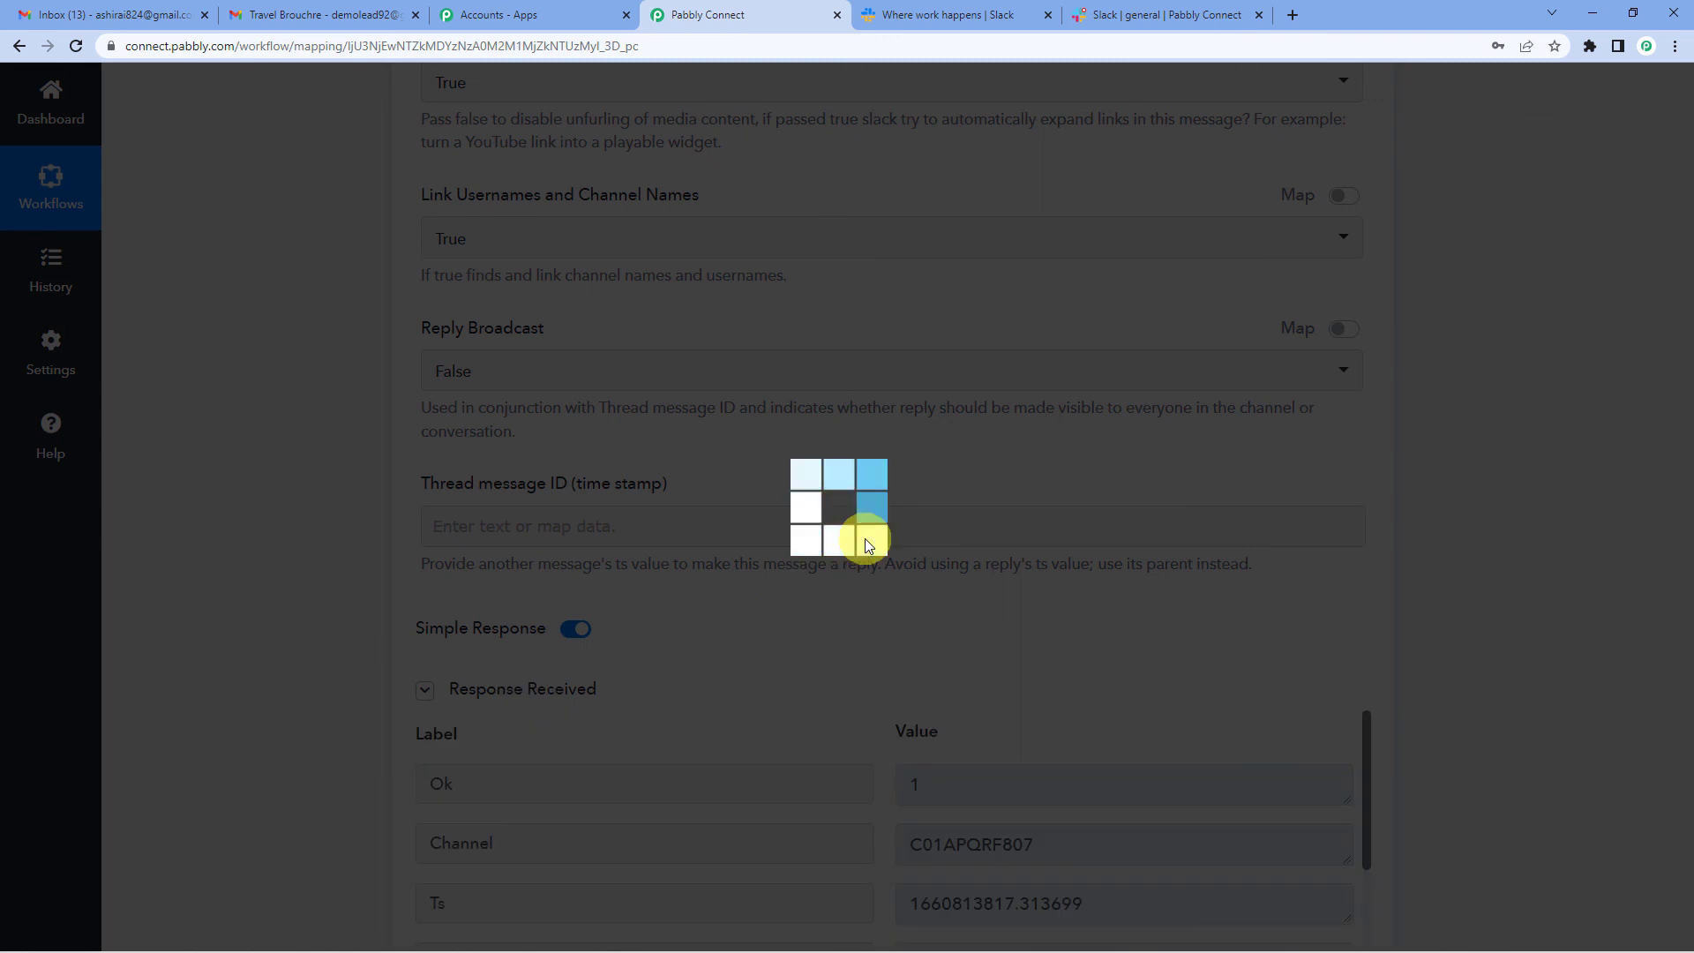
{"action": "scroll", "coordinate": [864, 538], "scroll_direction": "down", "scroll_amount": 1}
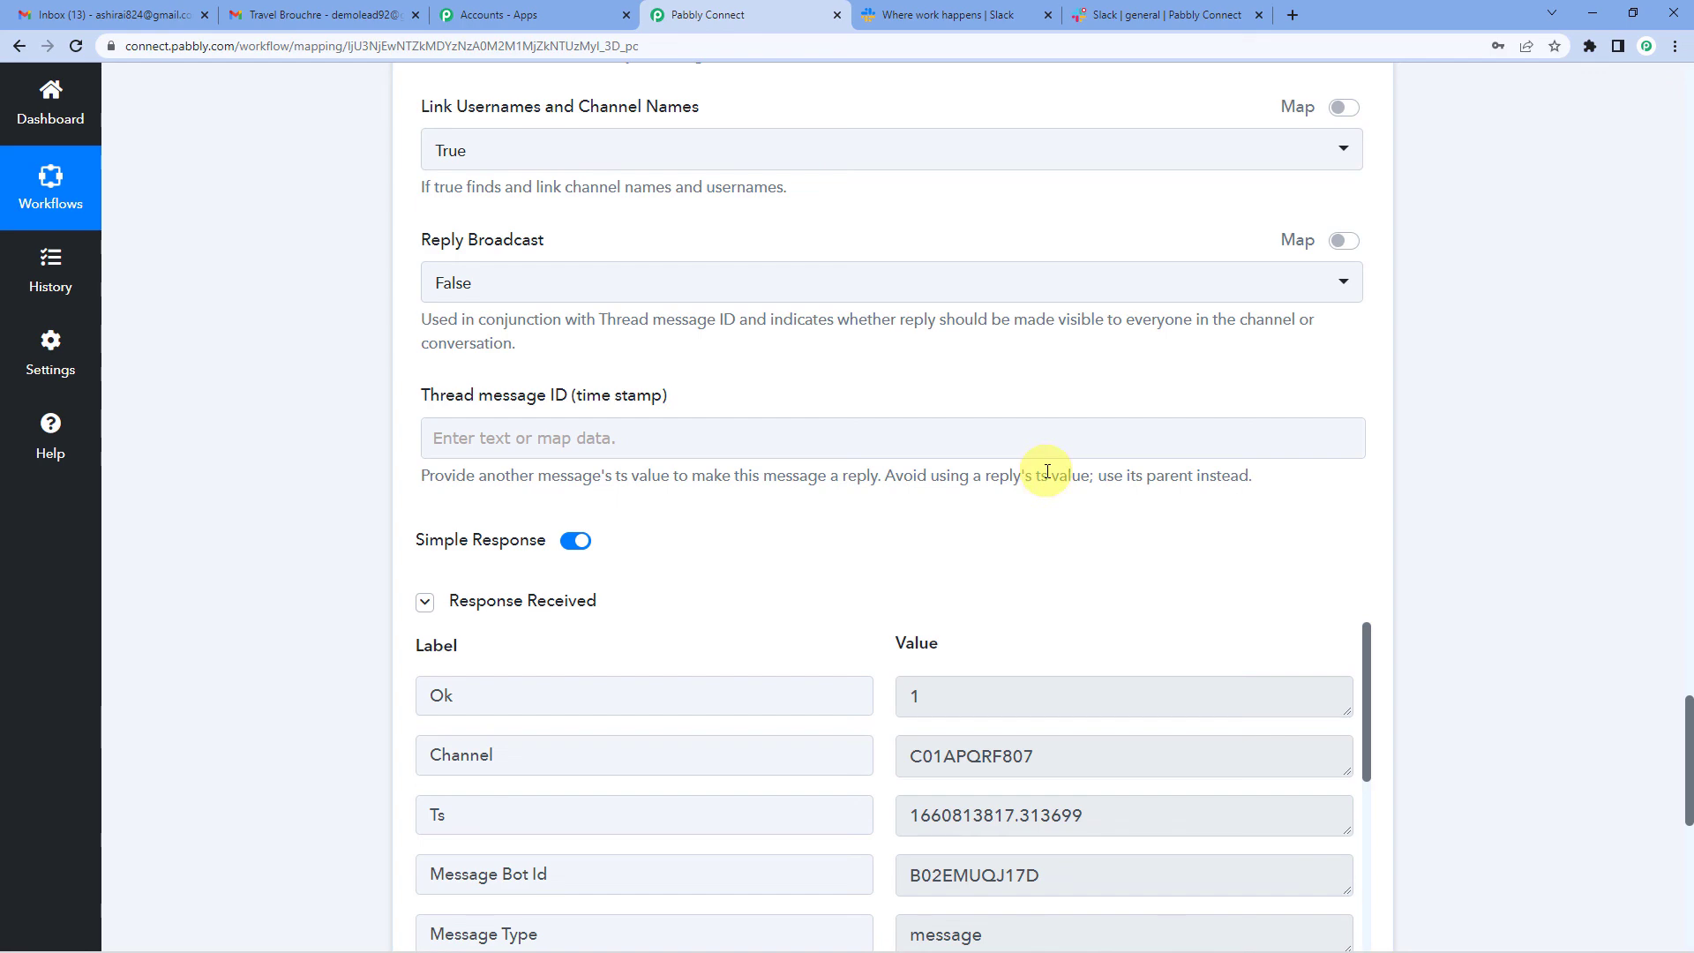
{"action": "scroll", "coordinate": [926, 494], "scroll_direction": "down", "scroll_amount": 2}
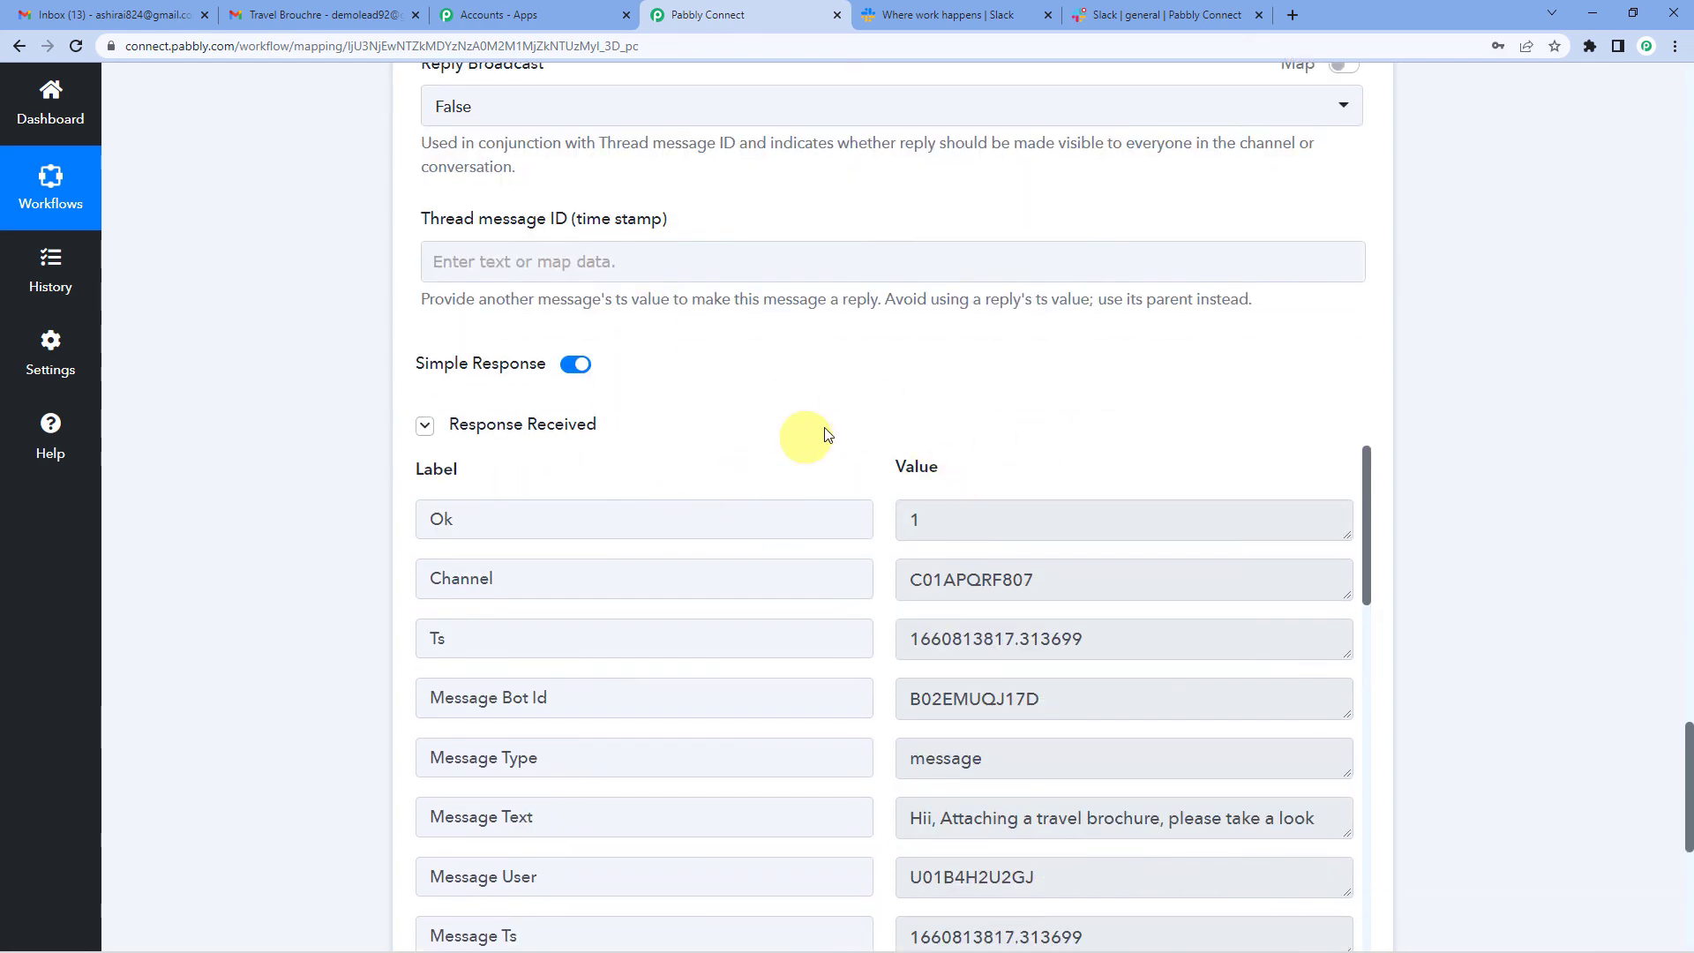
{"action": "scroll", "coordinate": [824, 427], "scroll_direction": "up", "scroll_amount": 3}
{"action": "left_click", "coordinate": [1138, 15]}
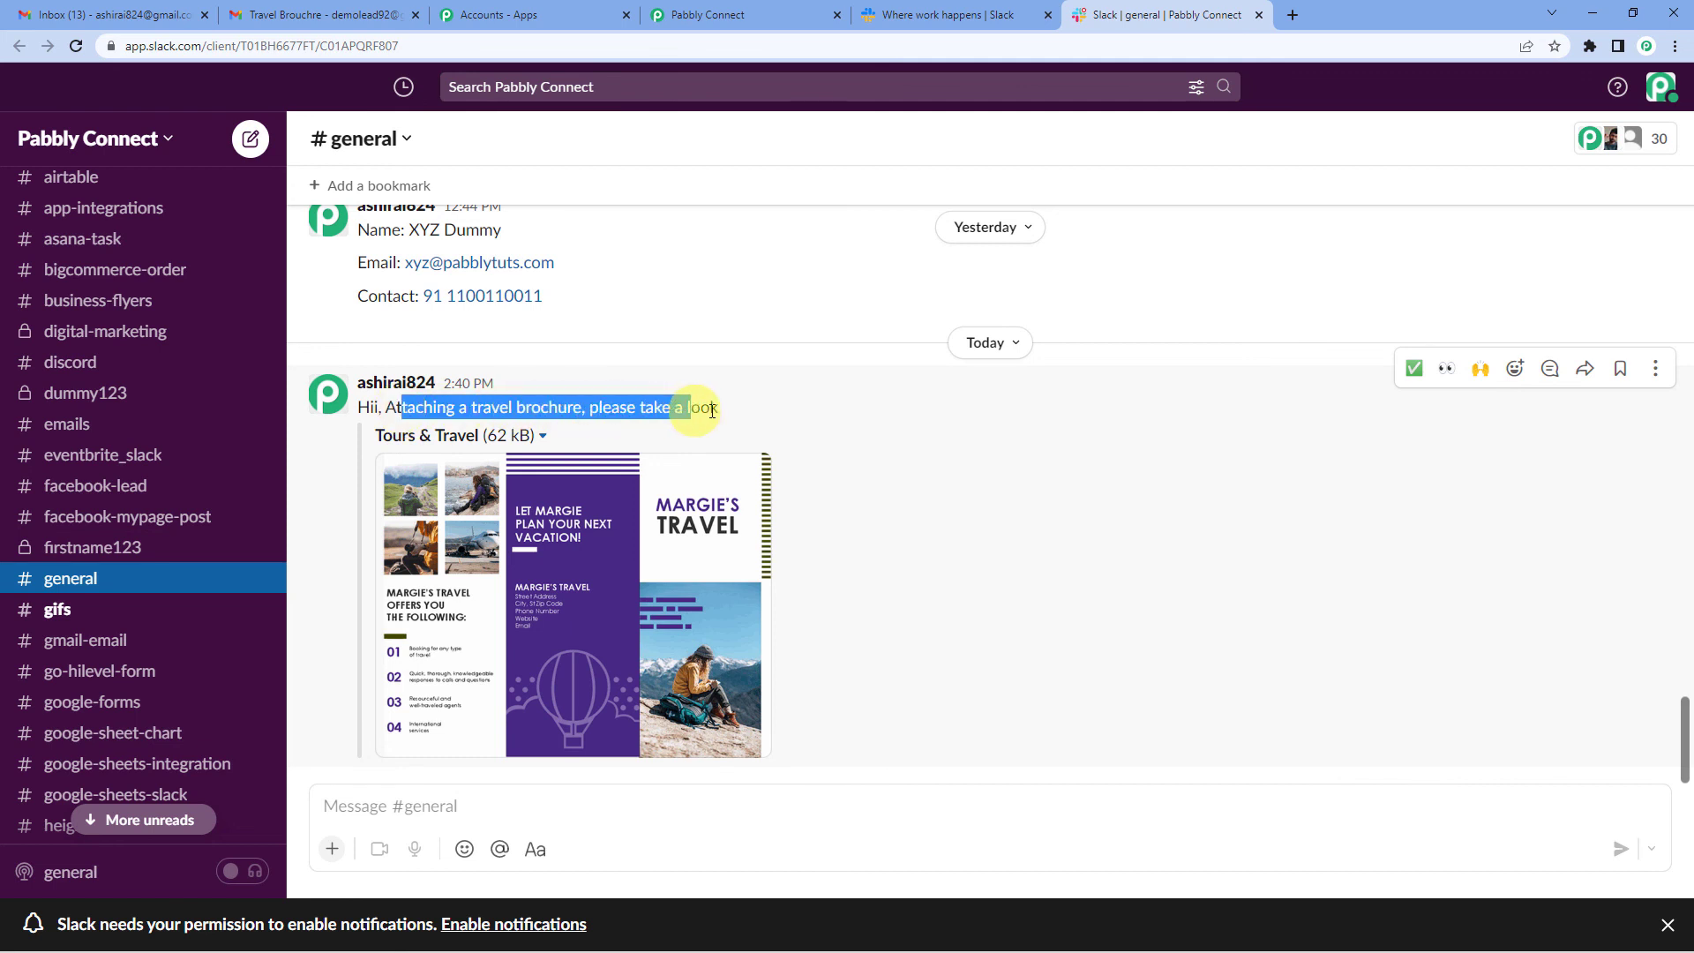
Inspect the posted brochure sentence and 'Tours & Travel' image, then return to Pabbly Connect
{"action": "left_click_drag", "start_coordinate": [715, 410], "coordinate": [724, 412]}
{"action": "left_click_drag", "start_coordinate": [373, 434], "coordinate": [477, 437]}
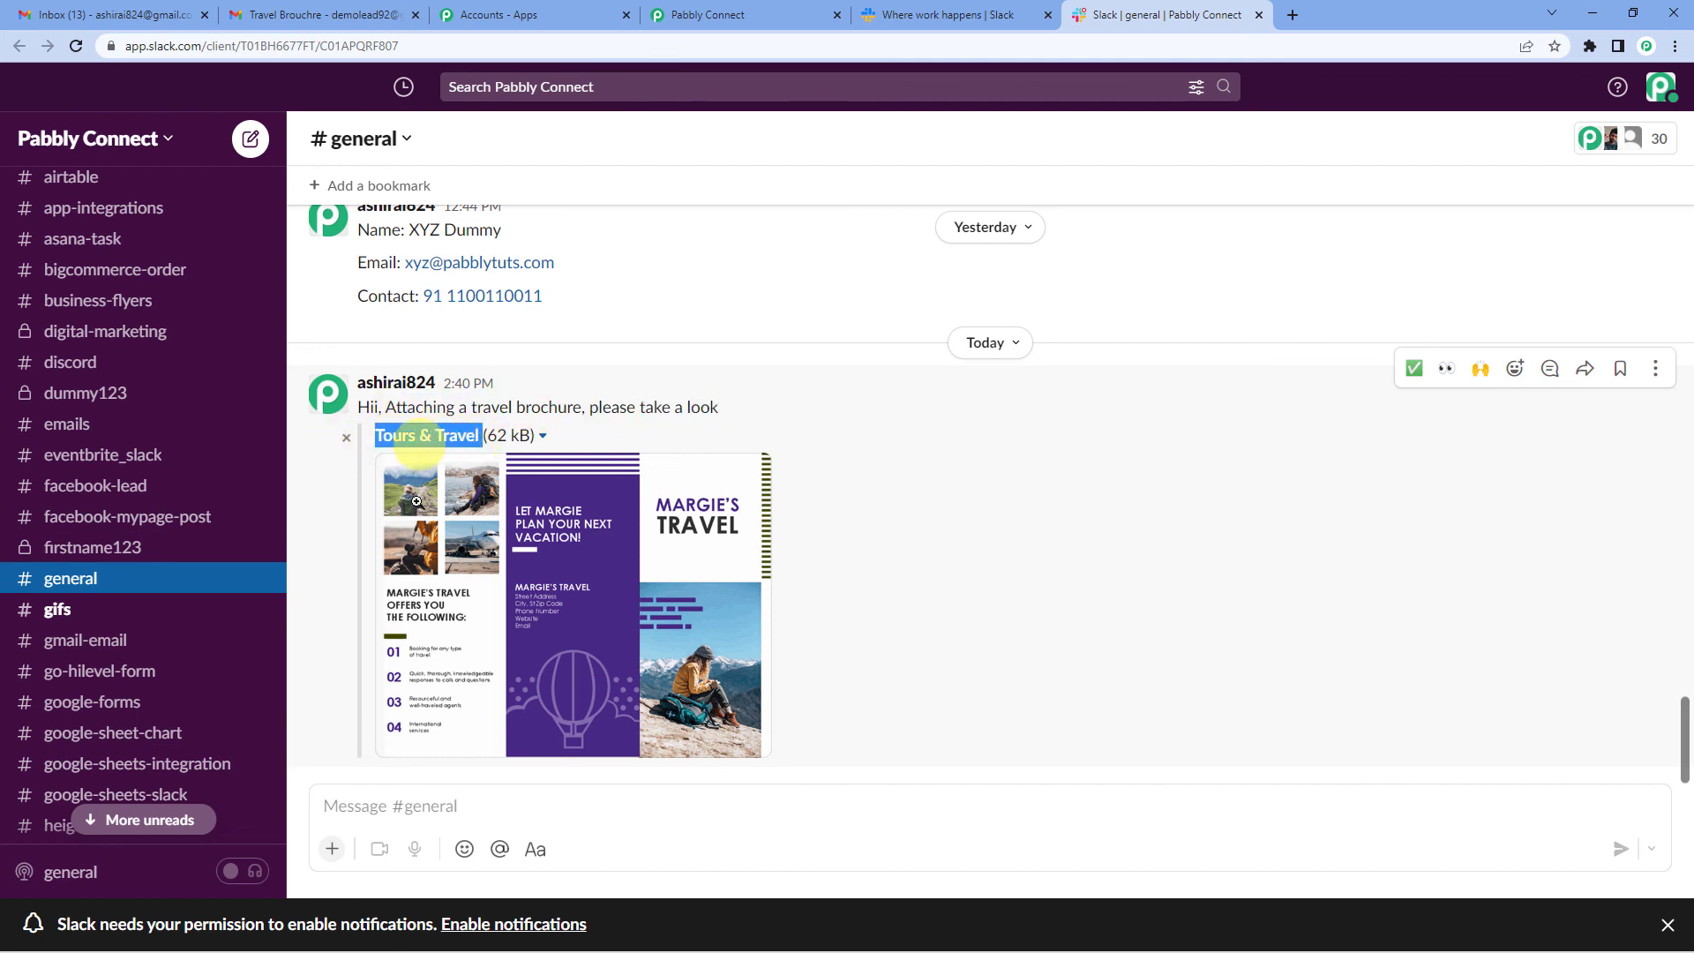
{"action": "left_click", "coordinate": [579, 541]}
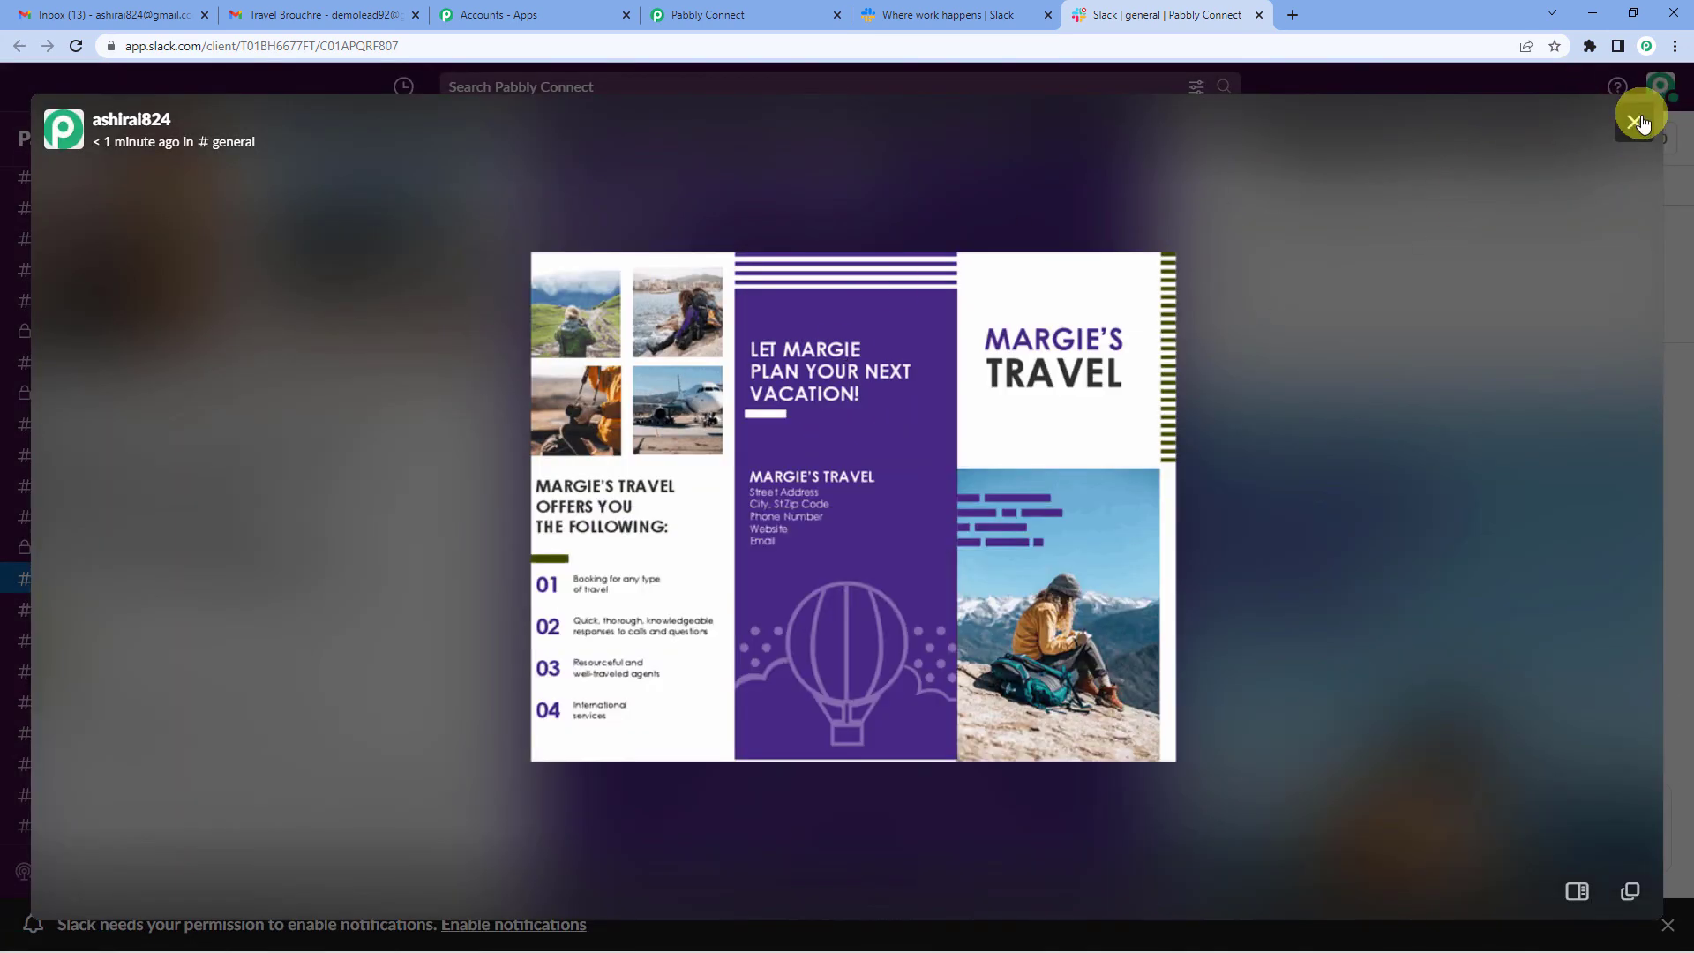
{"action": "left_click", "coordinate": [1637, 122]}
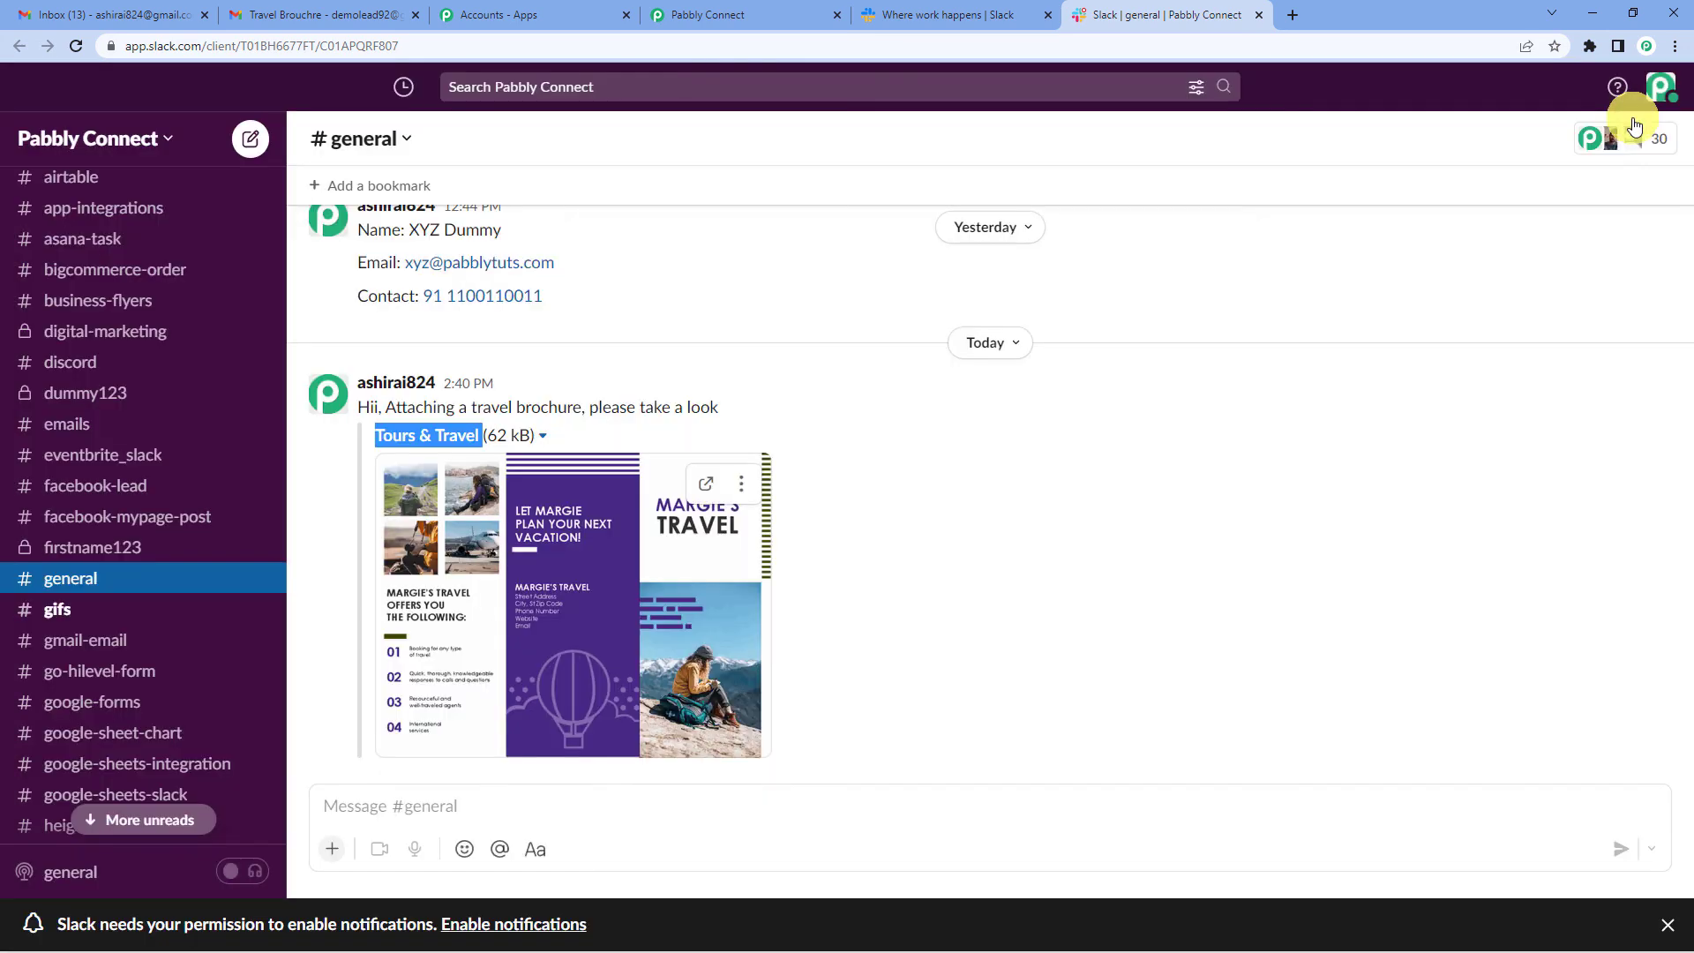
{"action": "left_click", "coordinate": [655, 11]}
Collapse the Slack action, Email Parser trigger and Text Formatter step panels so only their summaries show
{"action": "scroll", "coordinate": [296, 517], "scroll_direction": "up", "scroll_amount": 12}
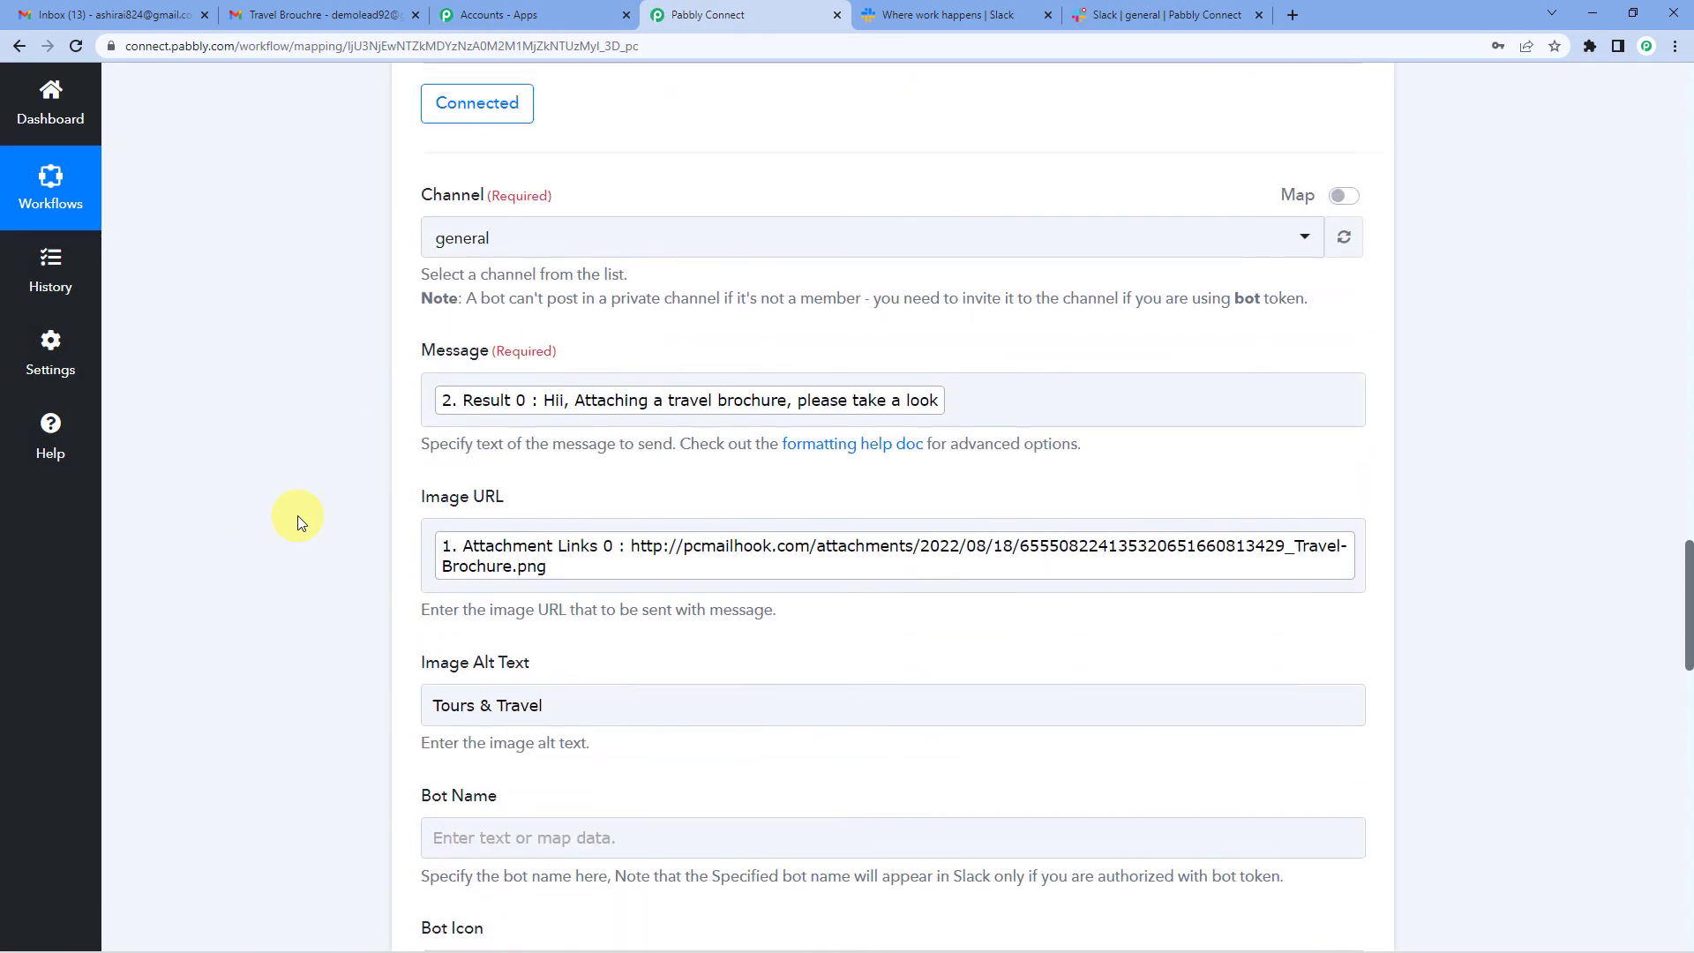
{"action": "left_click", "coordinate": [584, 333]}
{"action": "scroll", "coordinate": [236, 542], "scroll_direction": "up", "scroll_amount": 15}
{"action": "scroll", "coordinate": [480, 482], "scroll_direction": "up", "scroll_amount": 15}
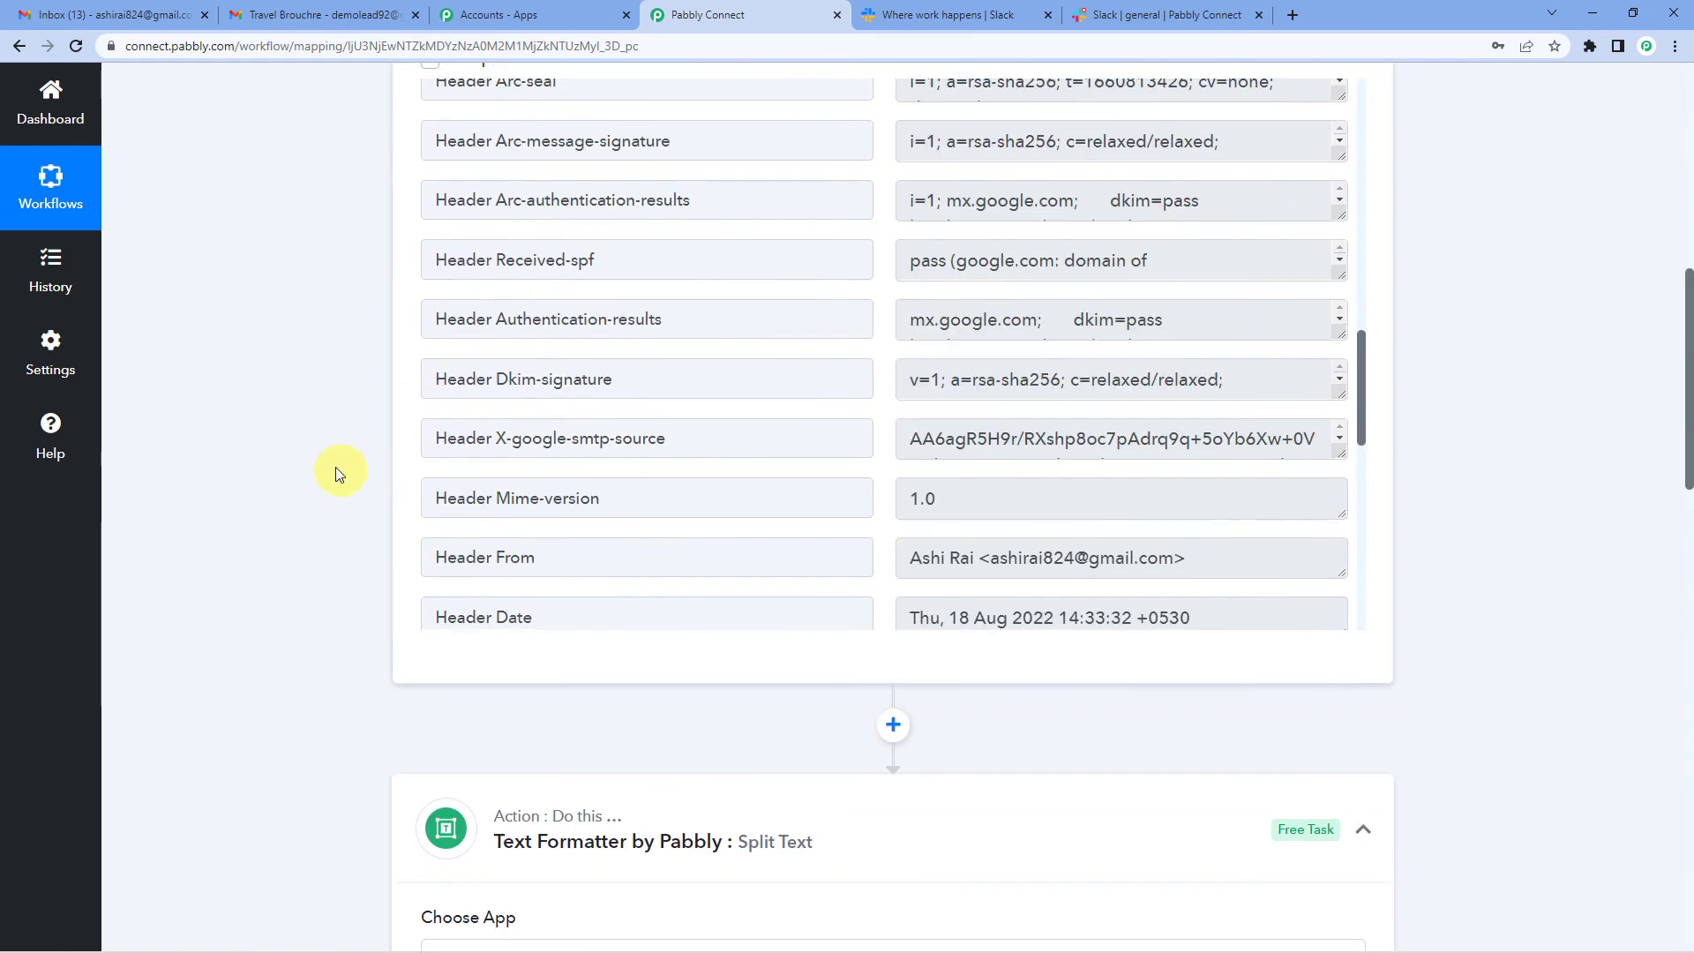
{"action": "left_click", "coordinate": [594, 406]}
{"action": "left_click", "coordinate": [568, 545]}
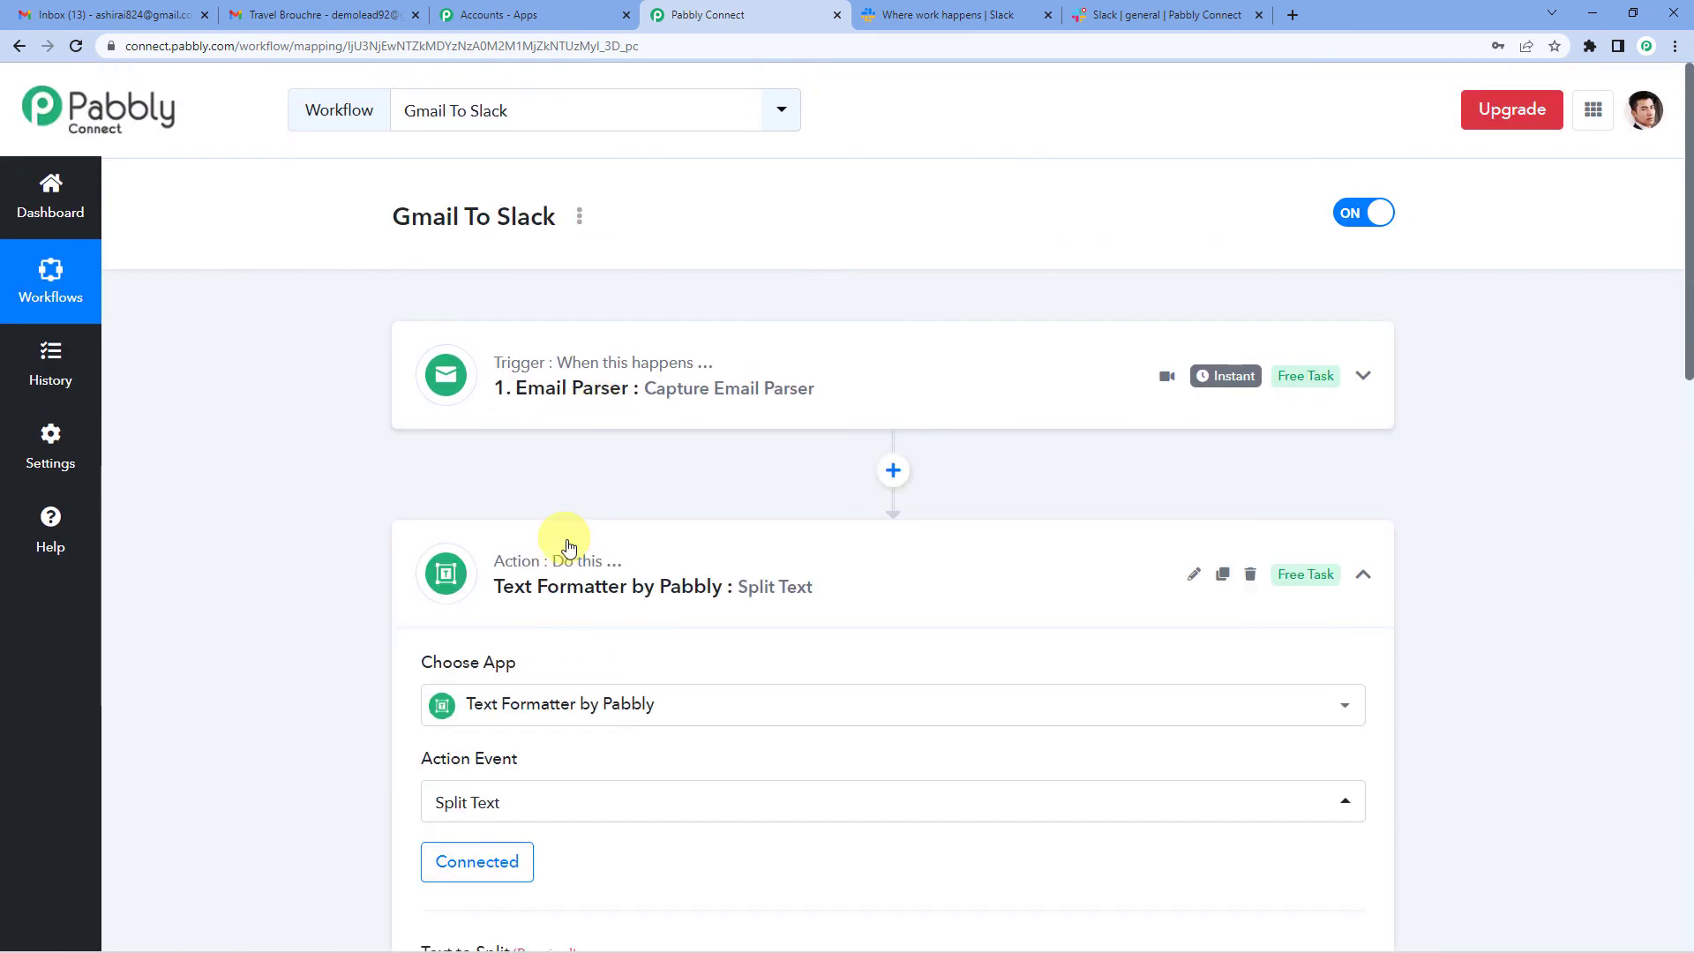